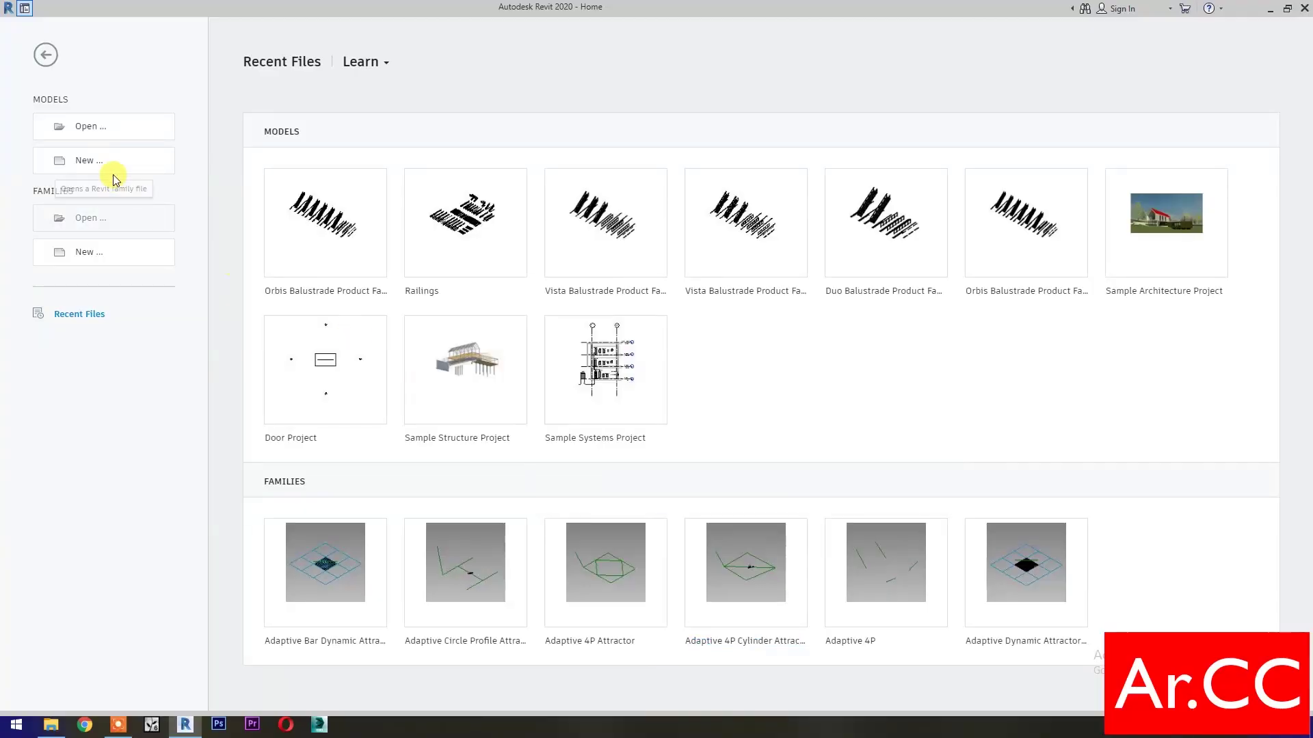
- Create a new family from the Metric Generic Model Adaptive template
left_click(103, 263)
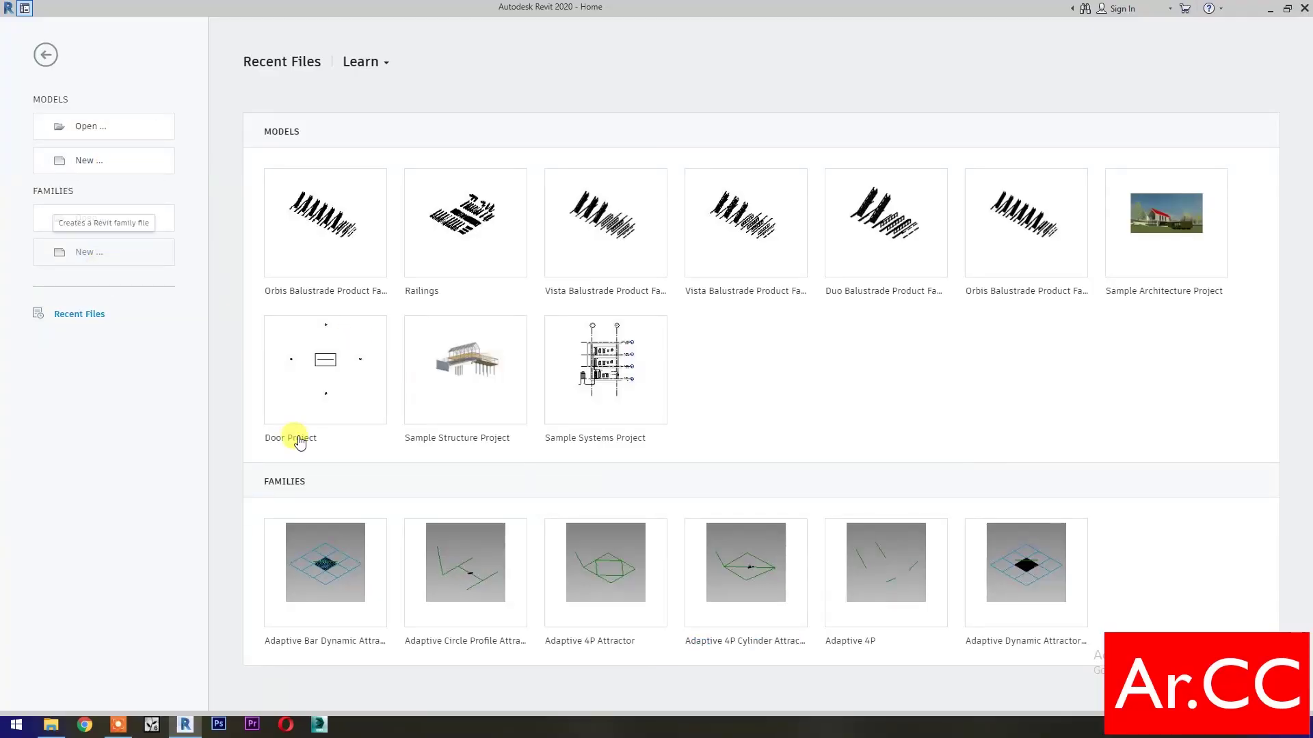
scroll(669, 396, "down", 3)
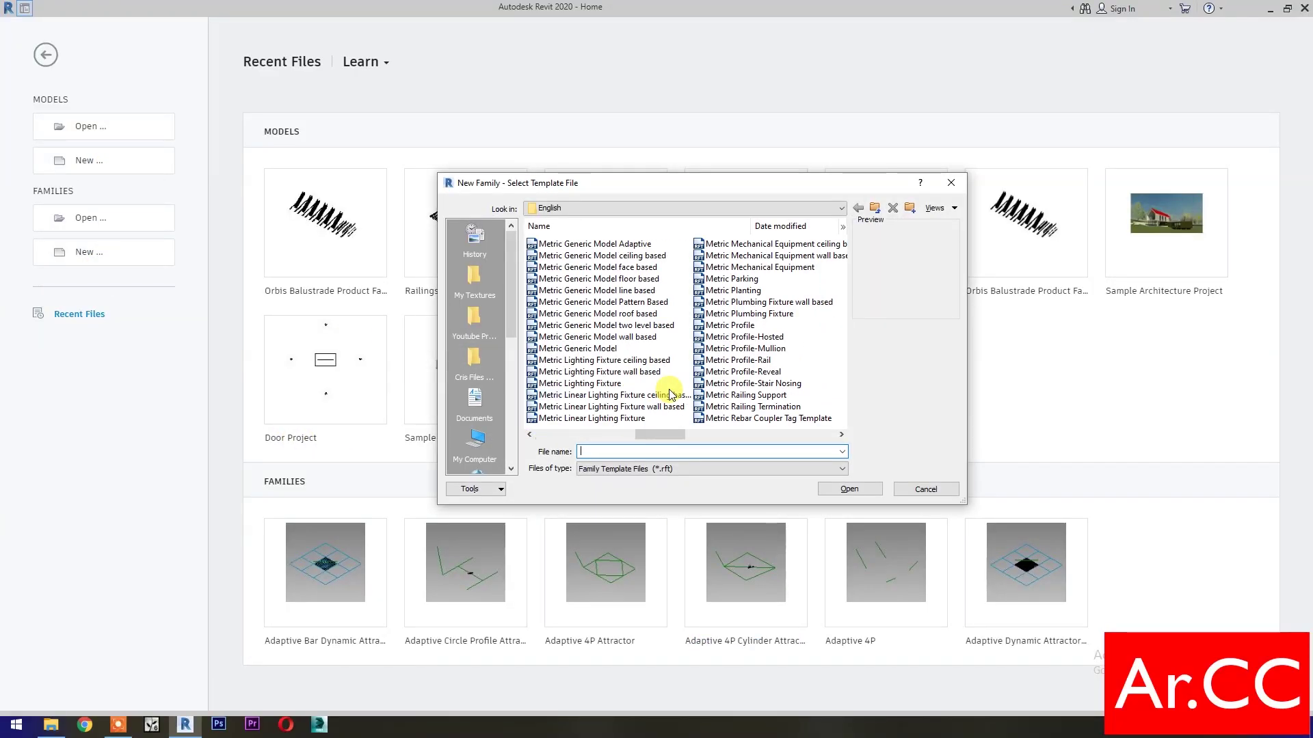
left_click(635, 243)
left_click(831, 491)
- Place five reference points on the Ref. Level: four around the reference plane intersection and a fifth set apart from them
scroll(684, 472, "up", 1)
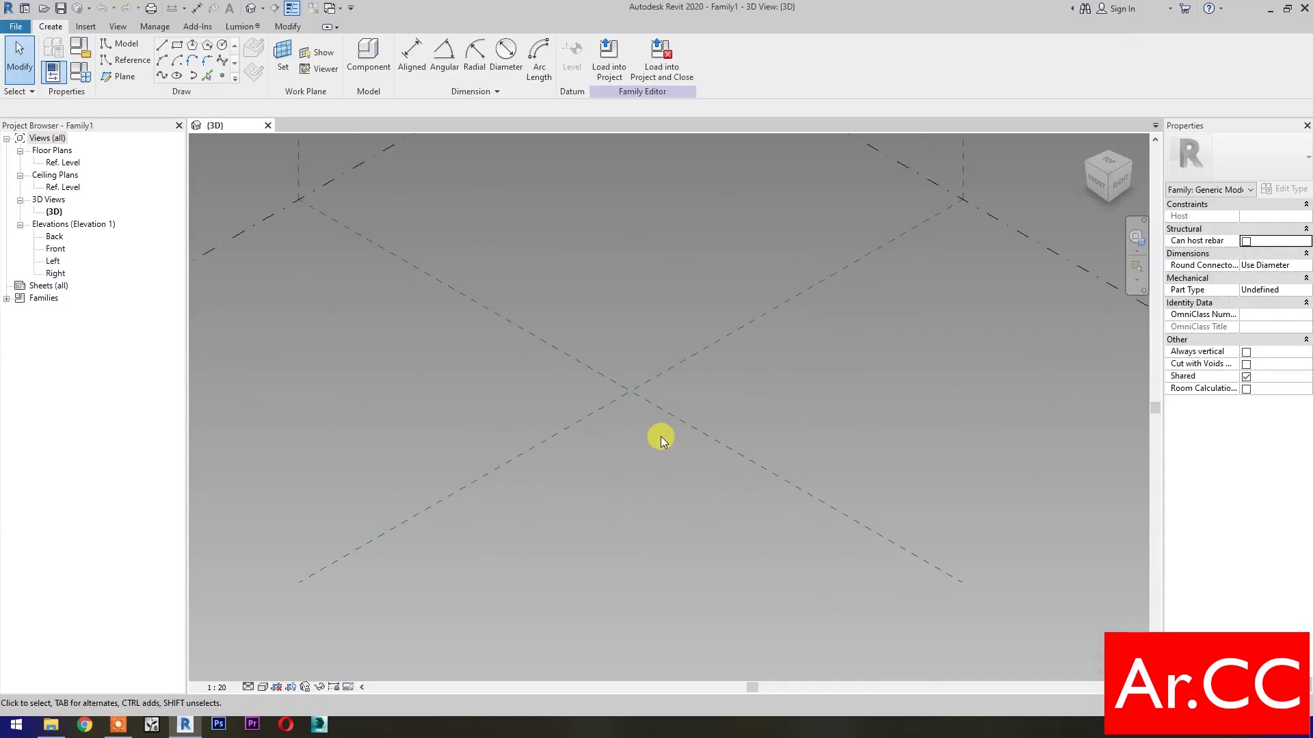
left_click(222, 75)
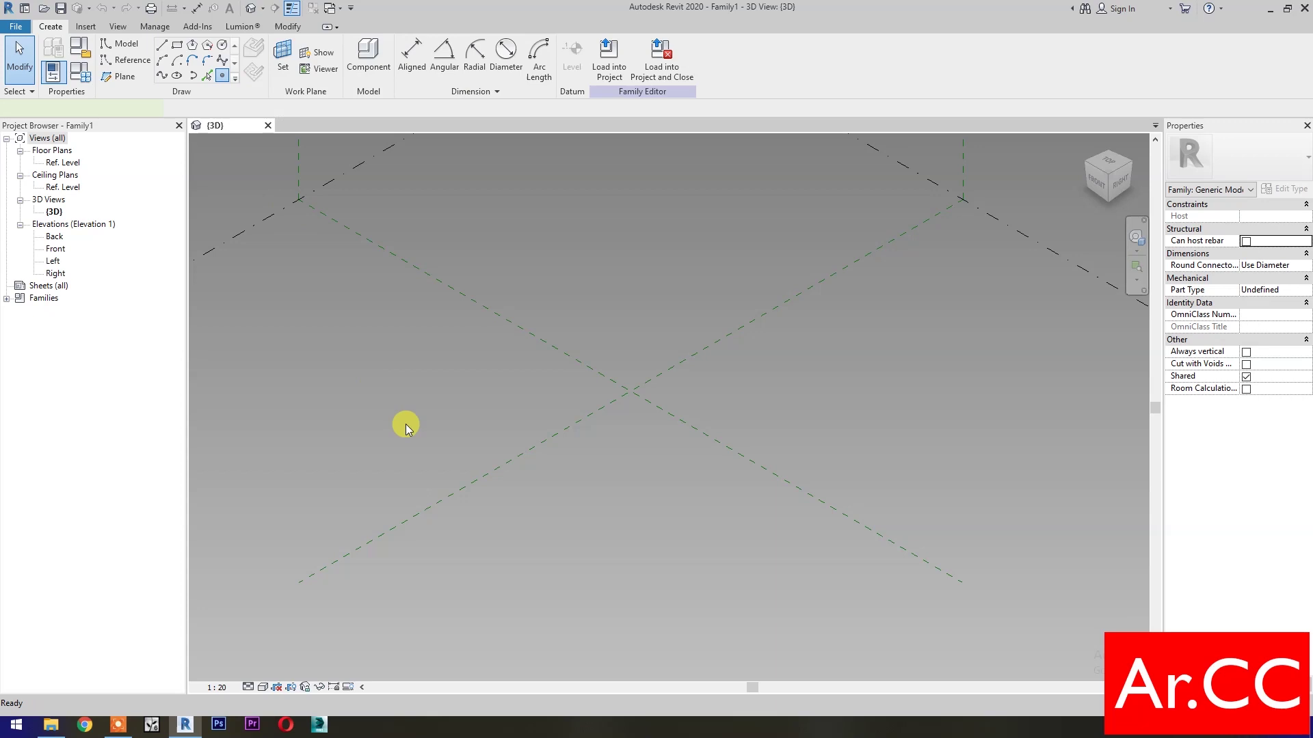
left_click(545, 380)
left_click(608, 343)
left_click(663, 379)
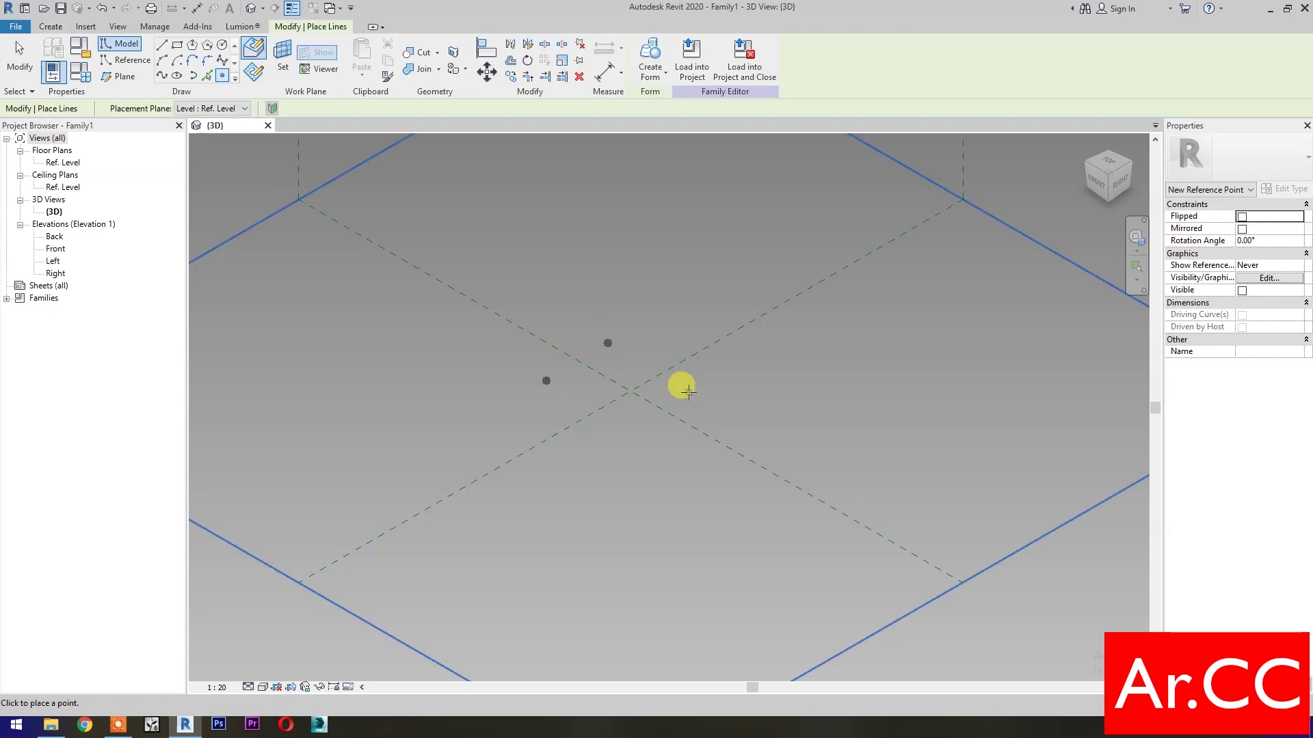
left_click(689, 391)
left_click(620, 424)
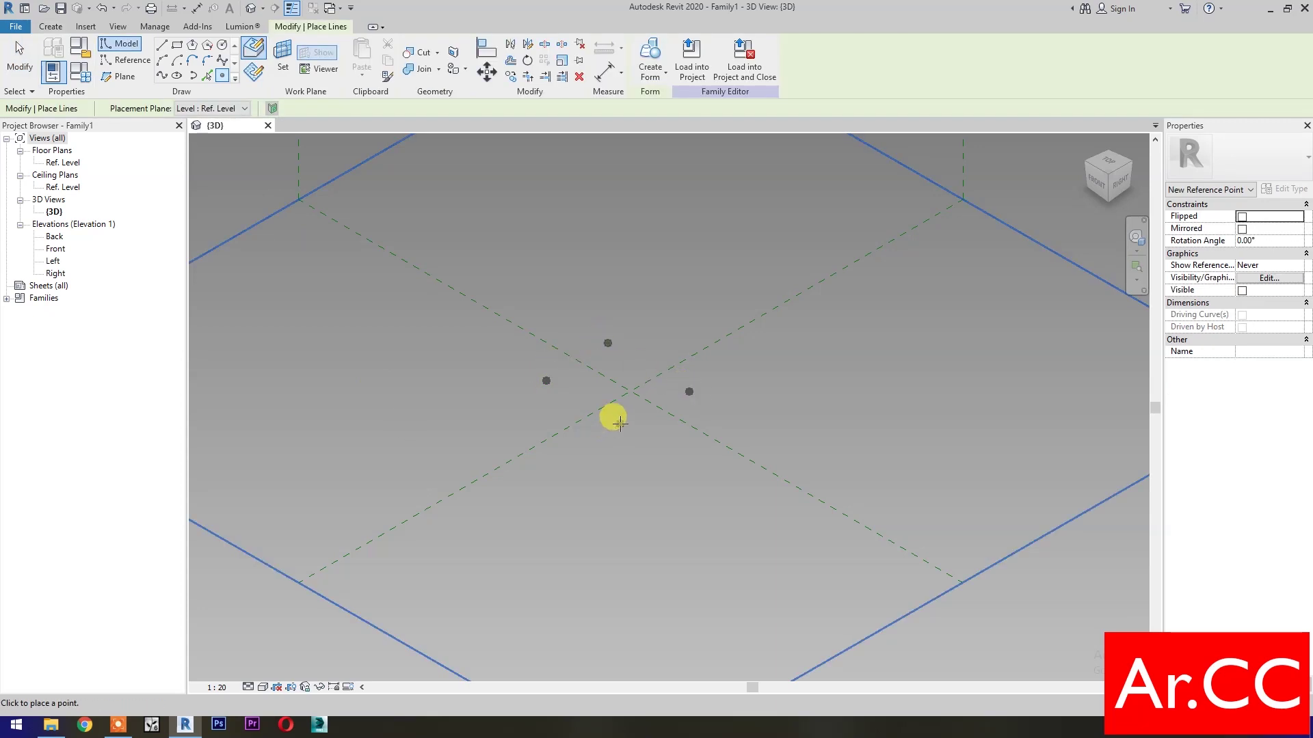
left_click(491, 348)
key("Escape")
key("Escape")
- Make the four reference points around the reference plane intersection adaptive
left_click_drag(532, 481, 726, 338)
left_click(714, 67)
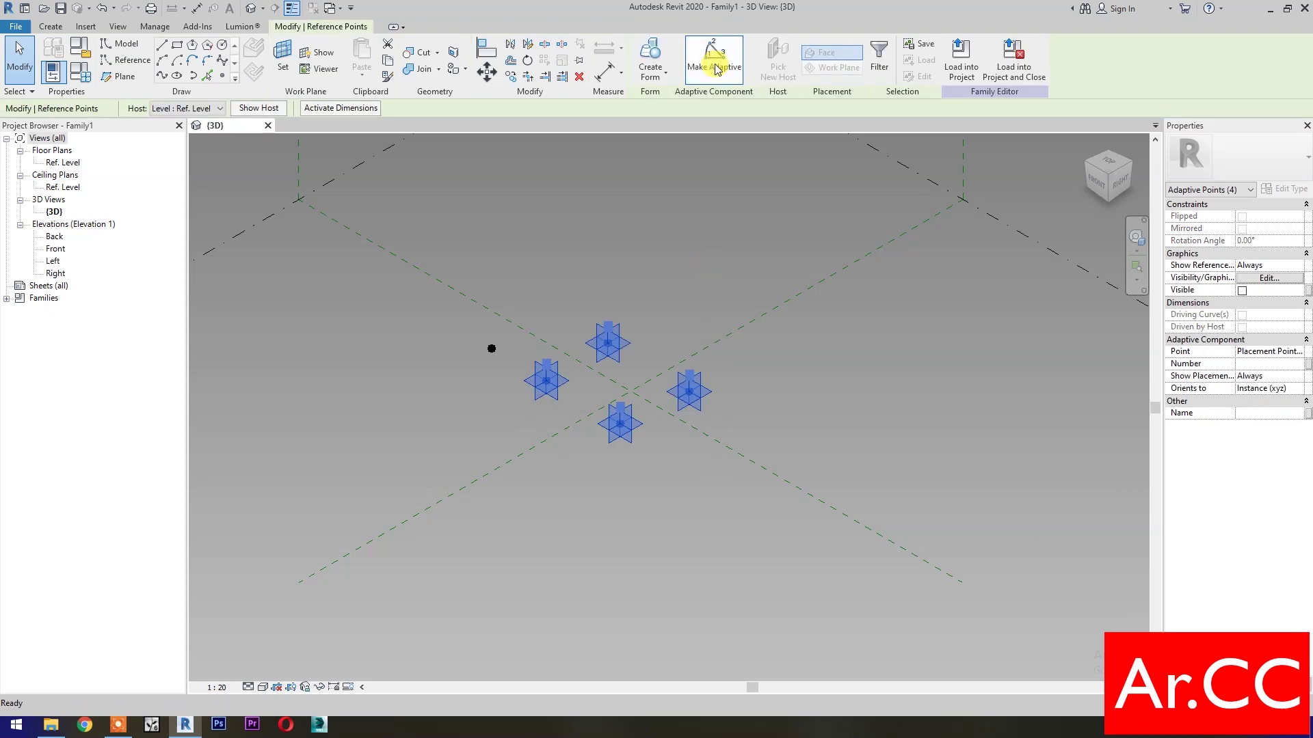
left_click(600, 483)
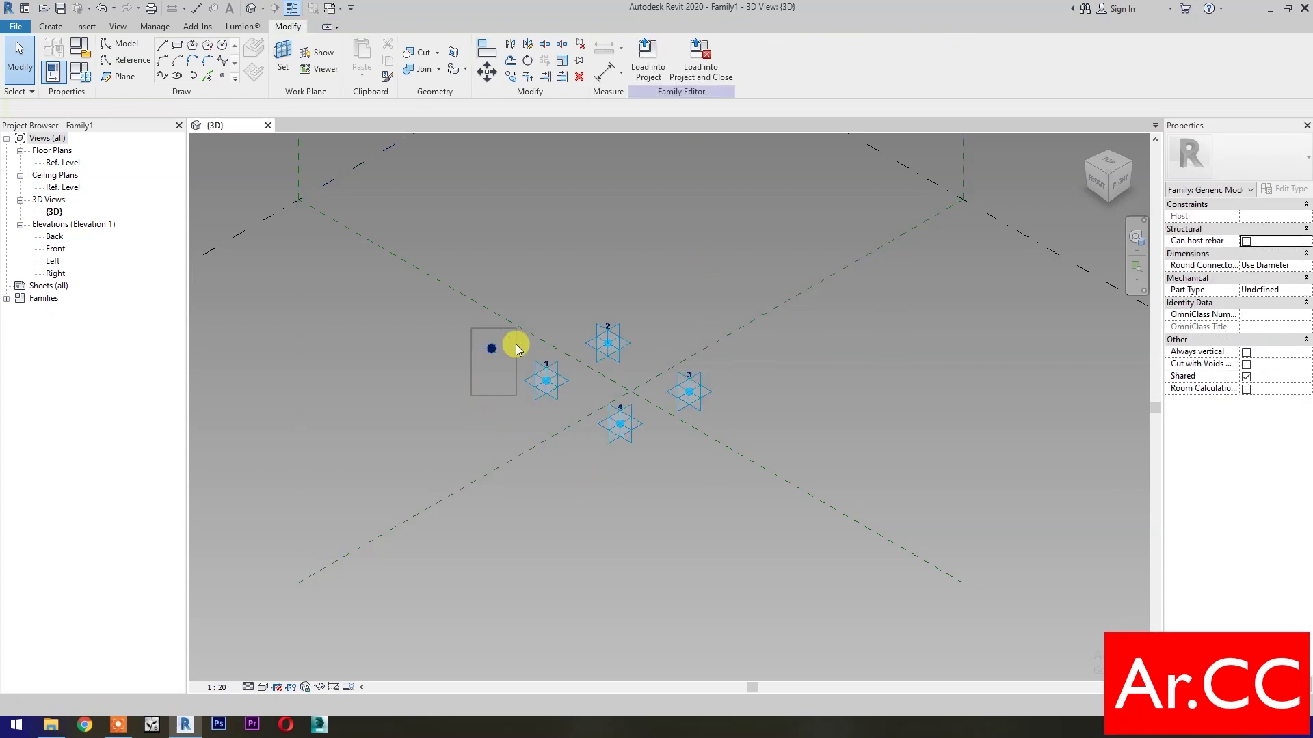
- Make the remaining fifth reference point adaptive and raise it vertically above the reference level
left_click(516, 348)
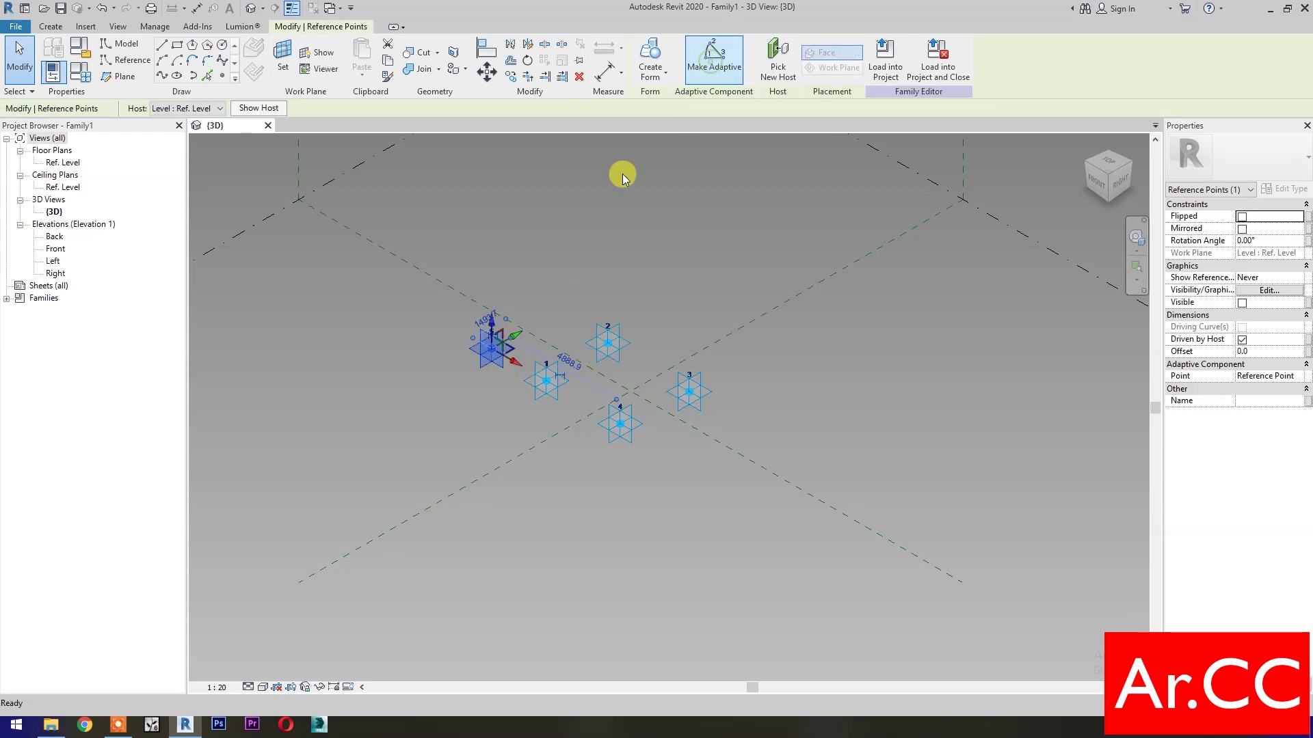
left_click_drag(494, 294, 493, 233)
left_click(478, 395)
- Connect adaptive points 5 and 1 with a line and turn it into a reference line
scroll(478, 395, "up", 3)
scroll(463, 410, "up", 2)
left_click_drag(392, 205, 617, 536)
left_click(162, 75)
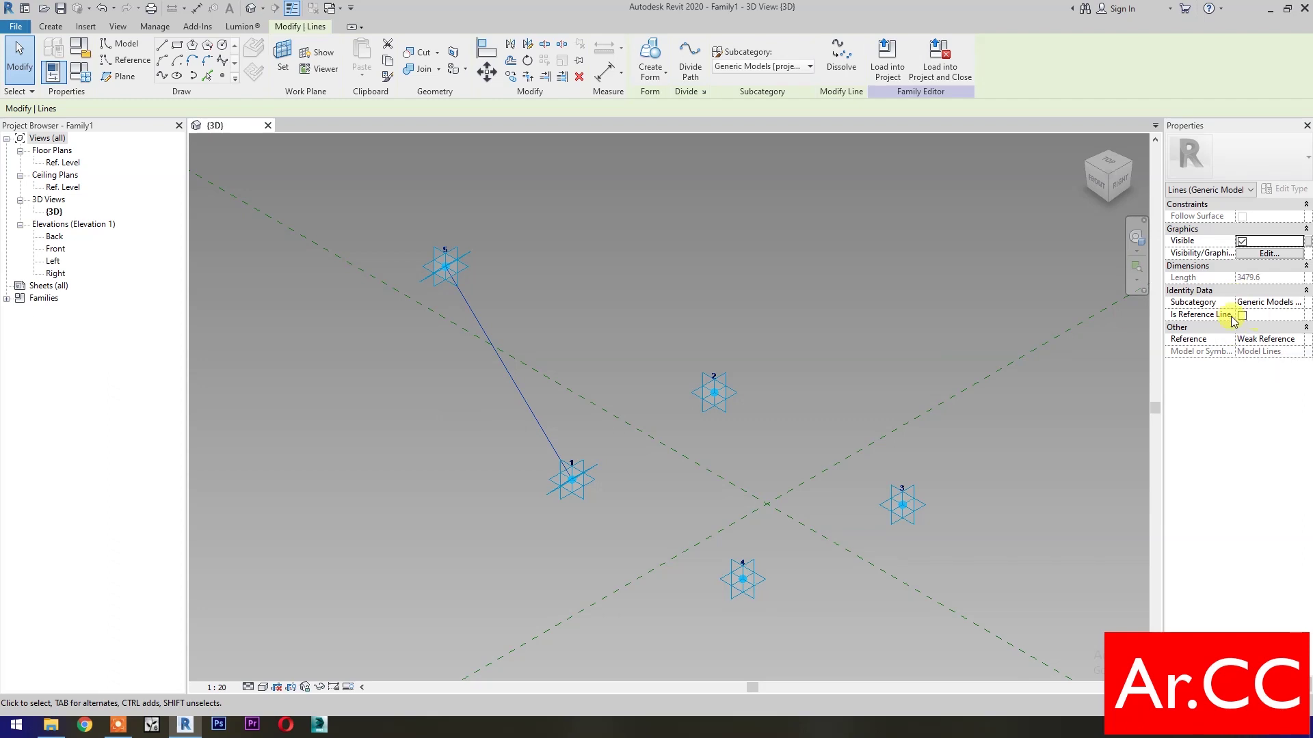
left_click(1241, 316)
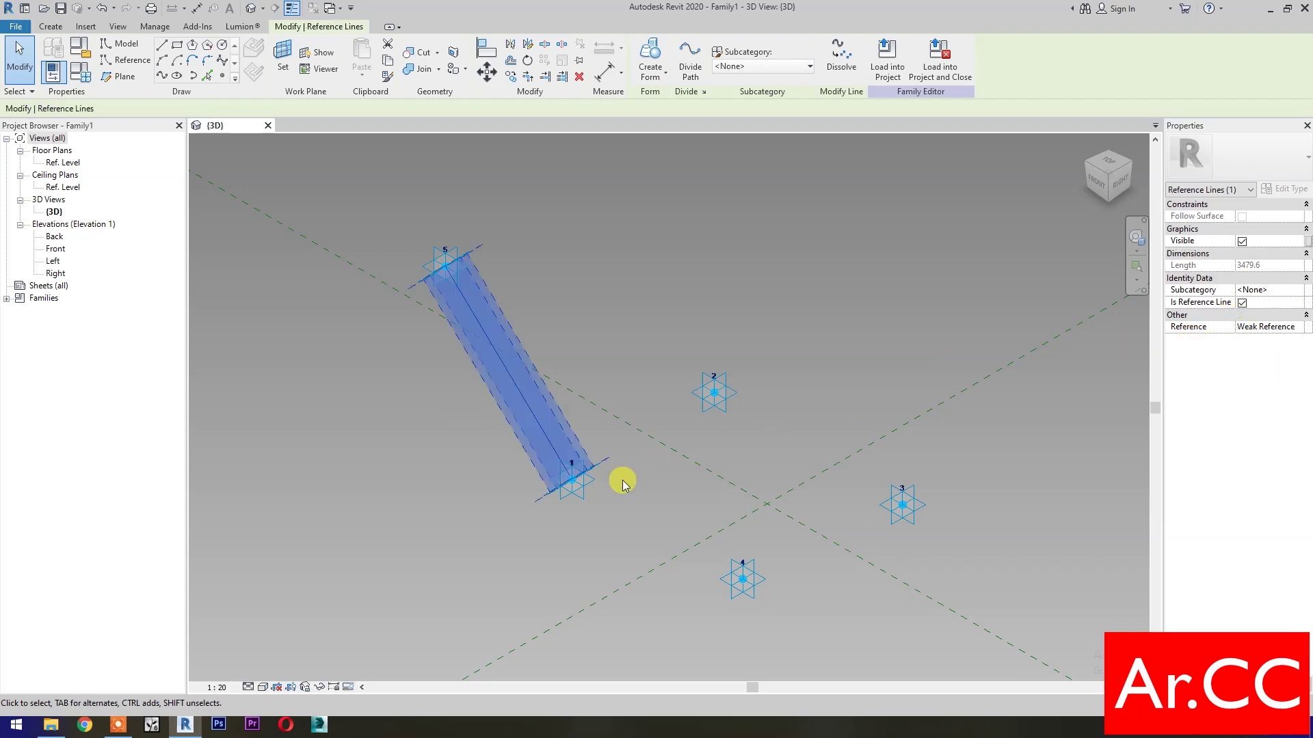
left_click(592, 543)
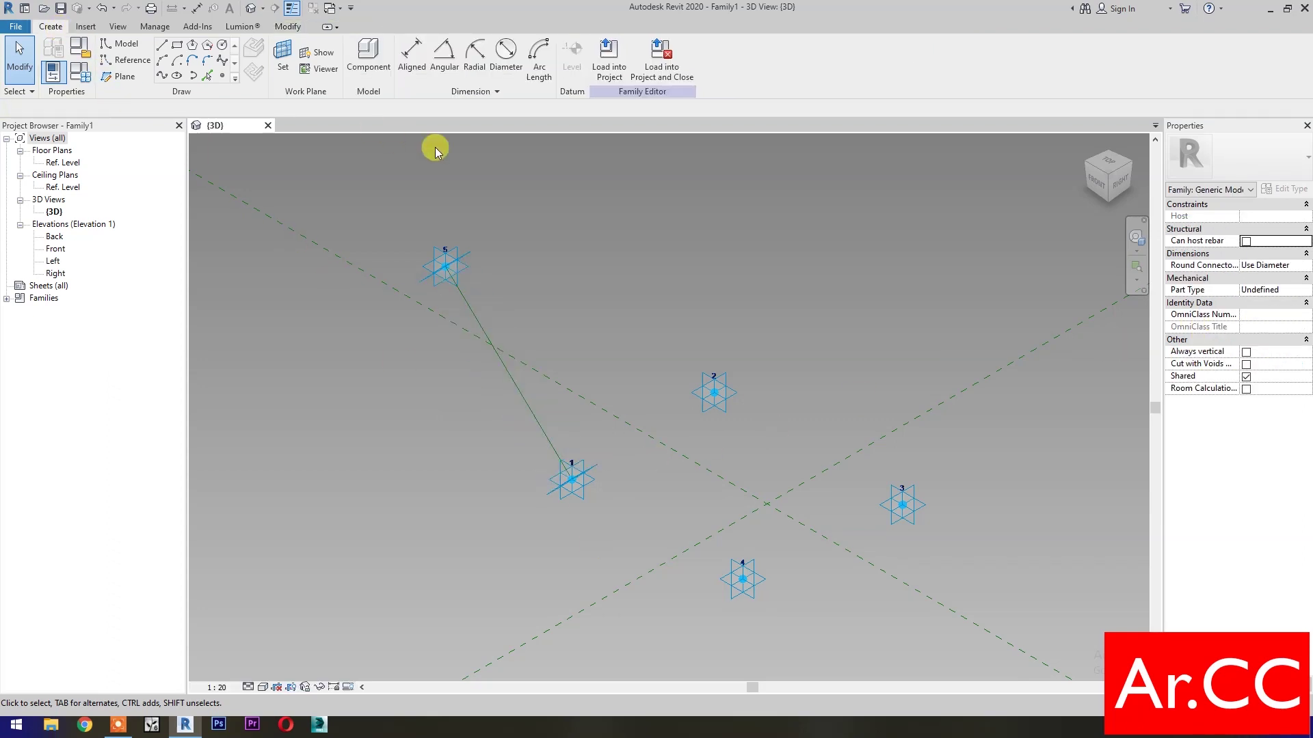
left_click(411, 58)
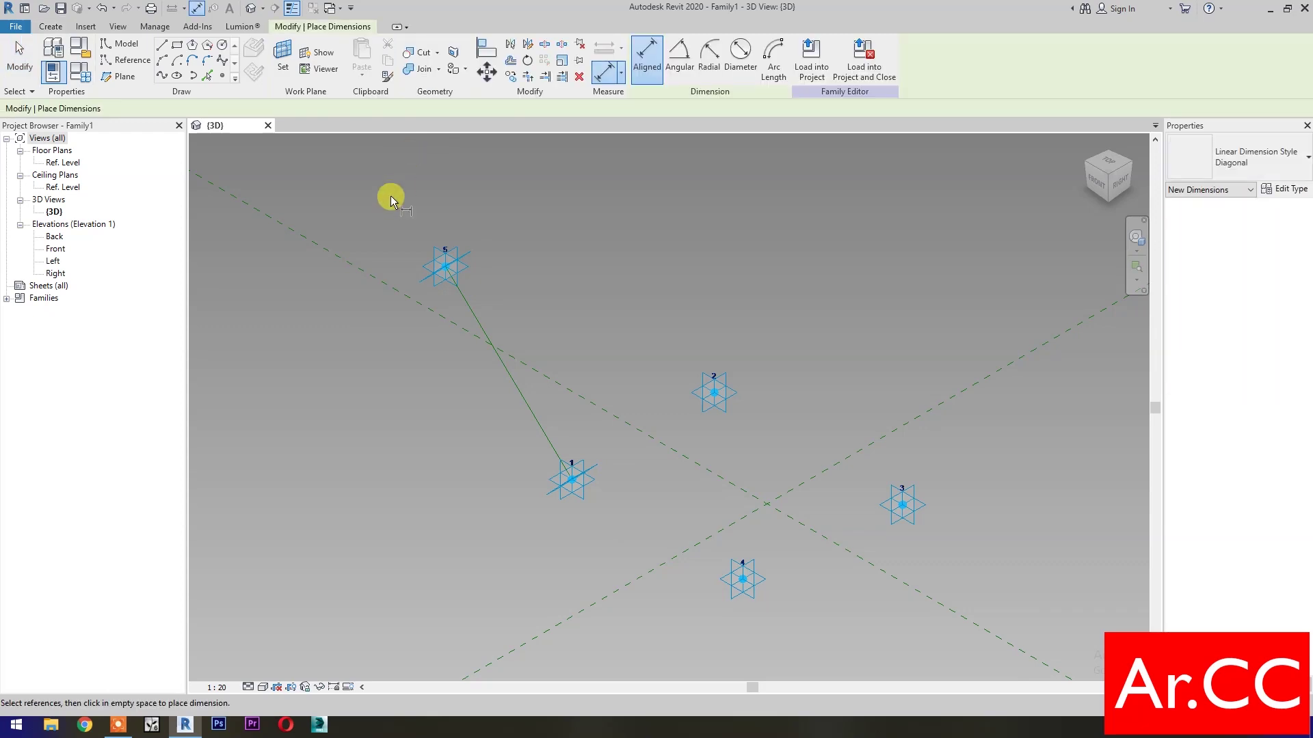
key("Escape")
key("Escape")
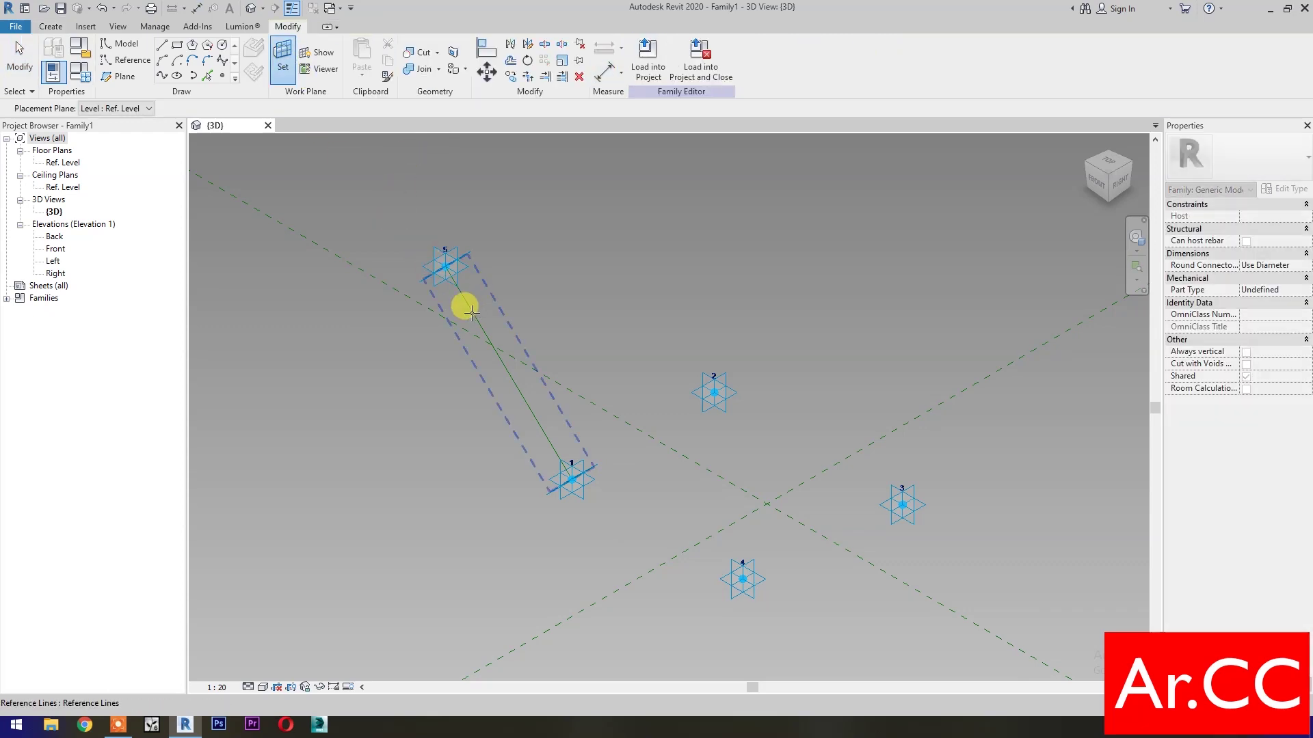
- Place an aligned dimension between adaptive points 5 and 1, offset alongside their reference line
key("d")
key("i")
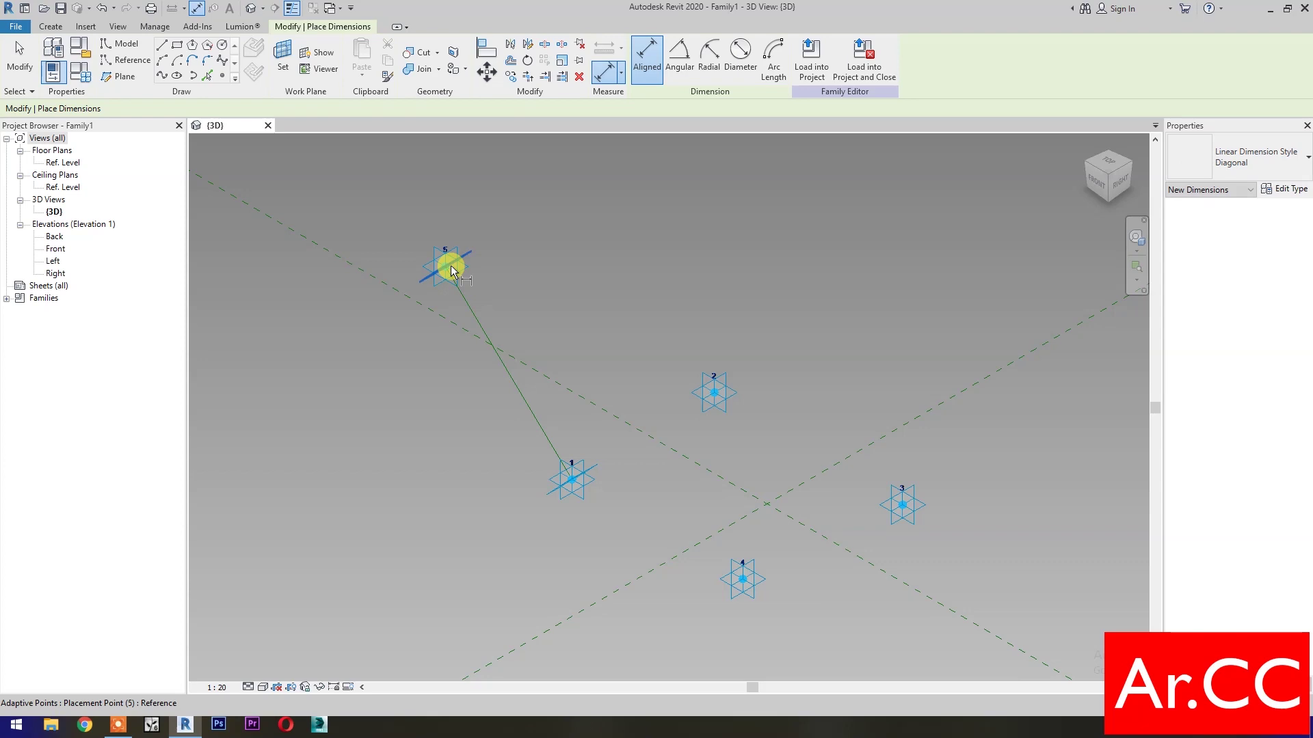
left_click(451, 270)
left_click(573, 479)
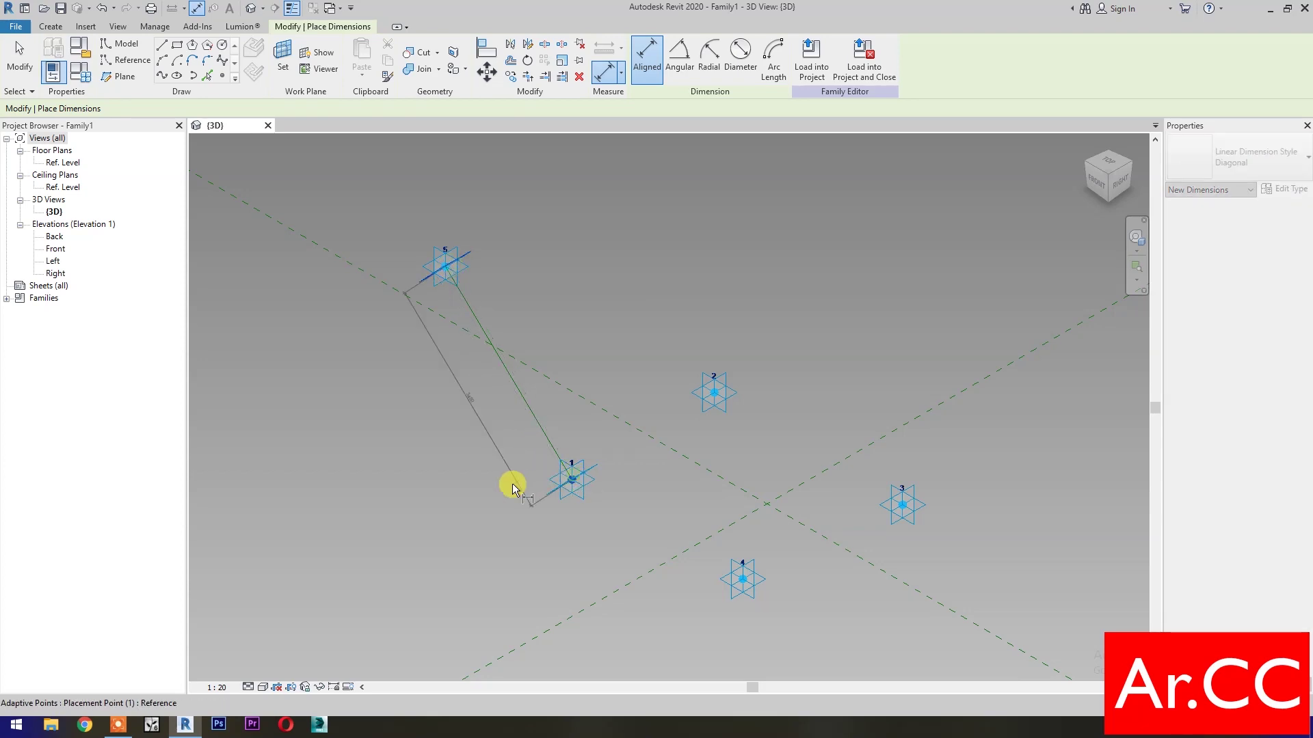
left_click(511, 483)
key("Escape")
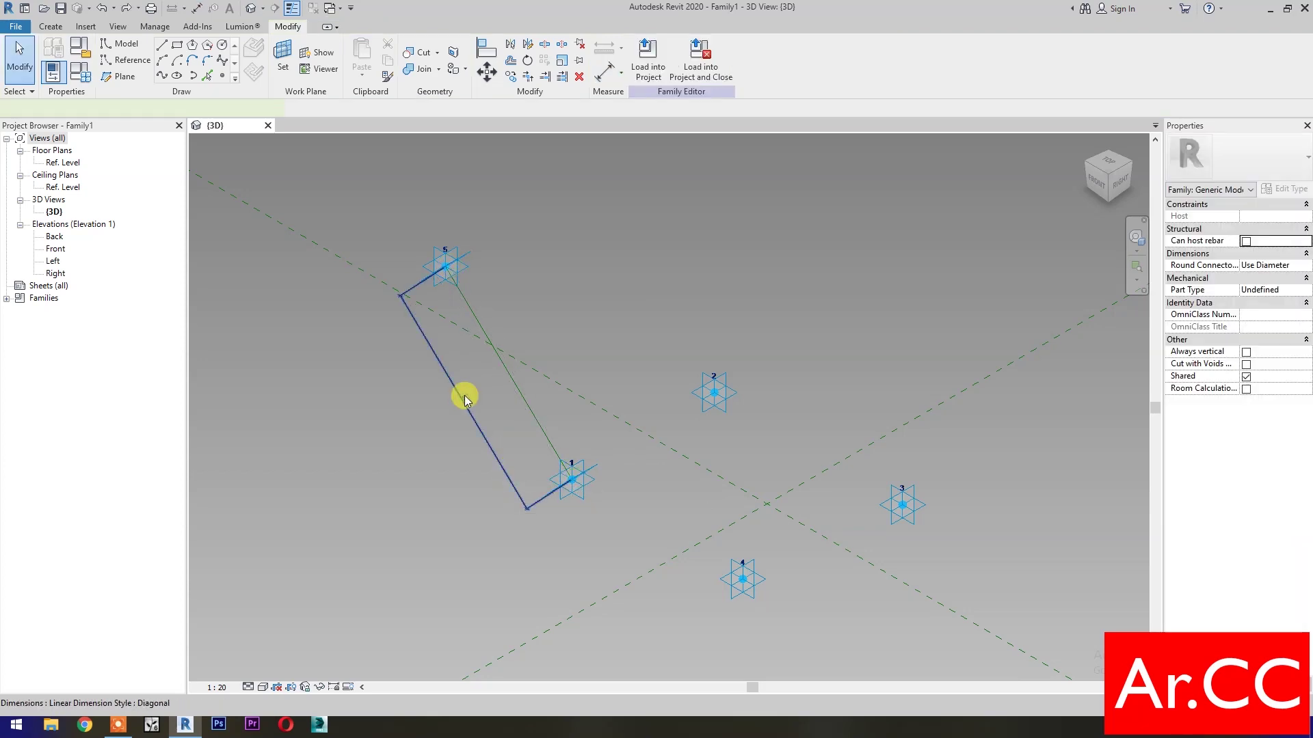
- Label the dimension with a new instance reporting family parameter named Attractor Distance
left_click(778, 58)
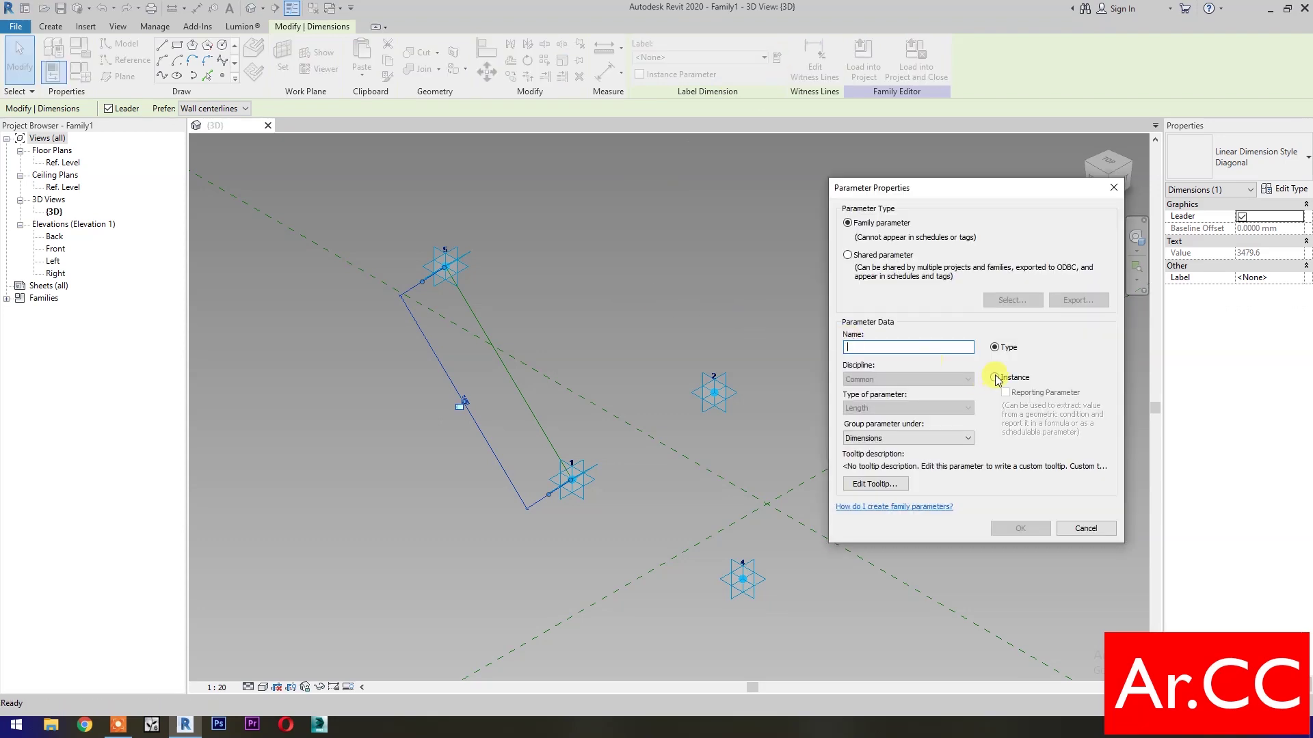
left_click(994, 377)
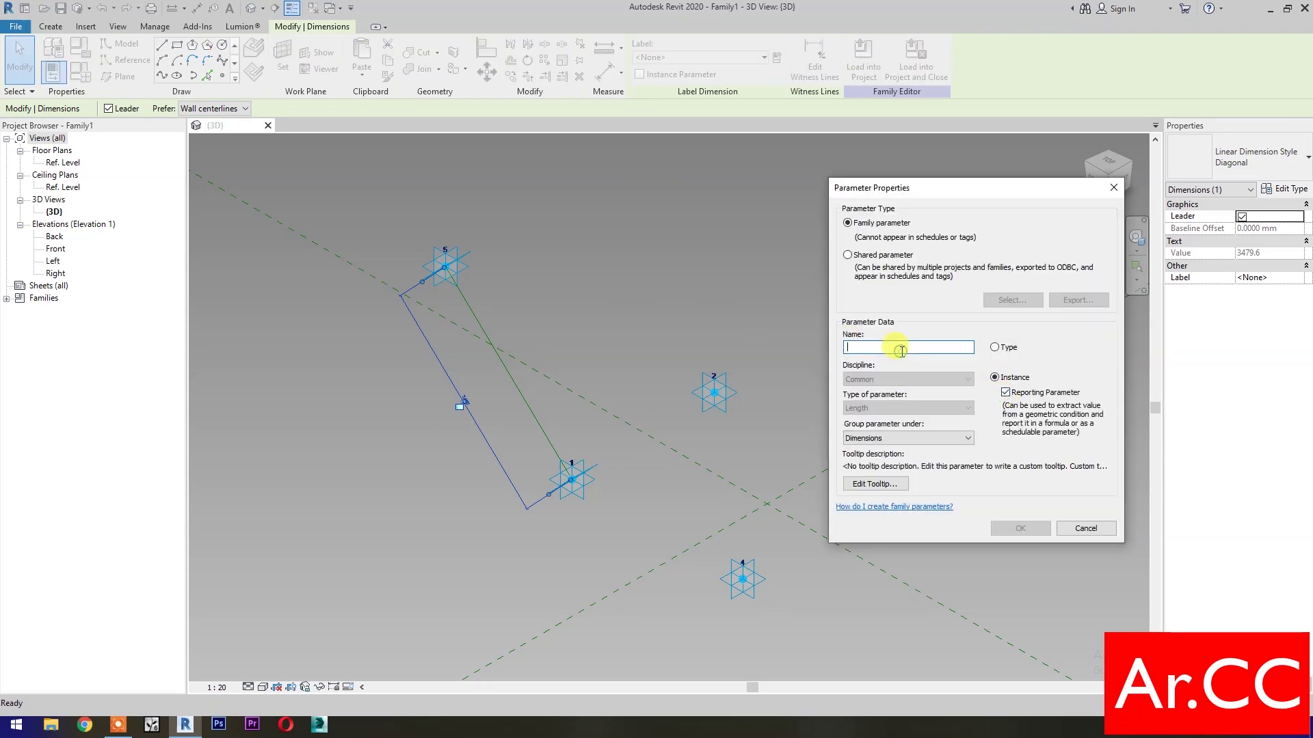
type("Attractor Distance")
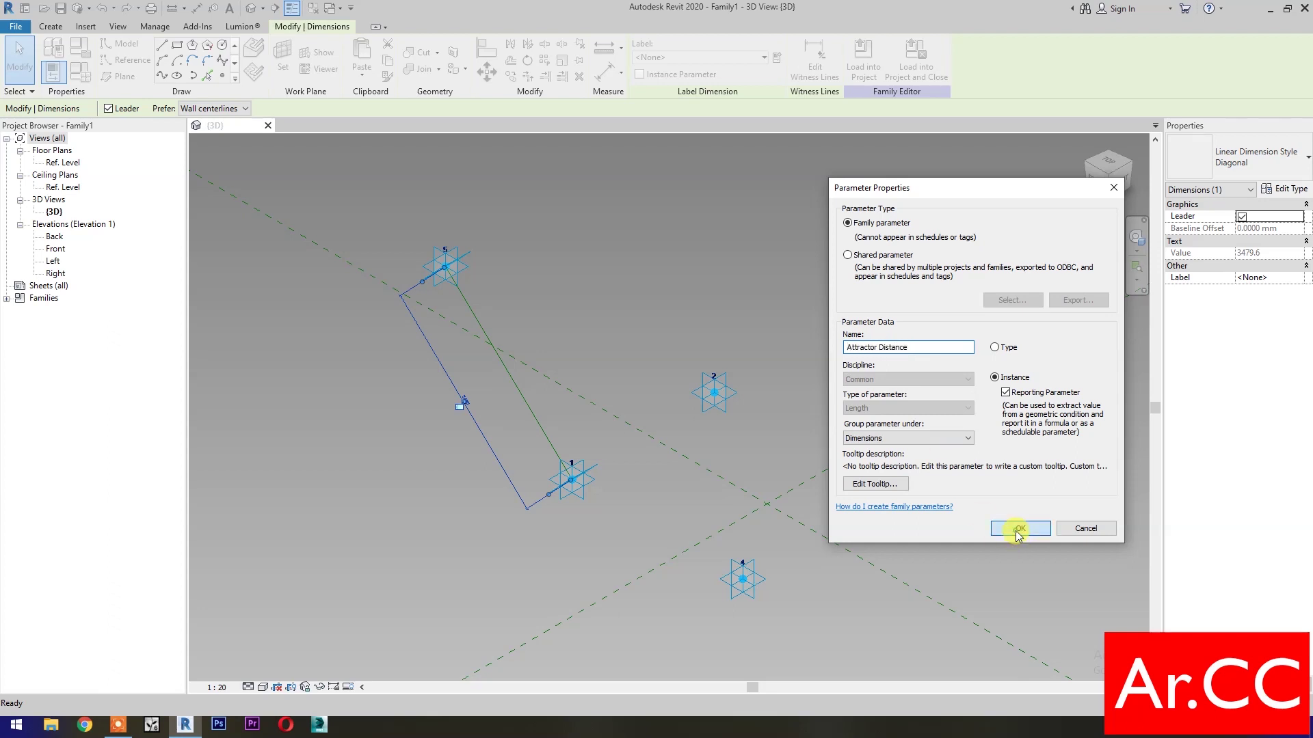
left_click(1017, 530)
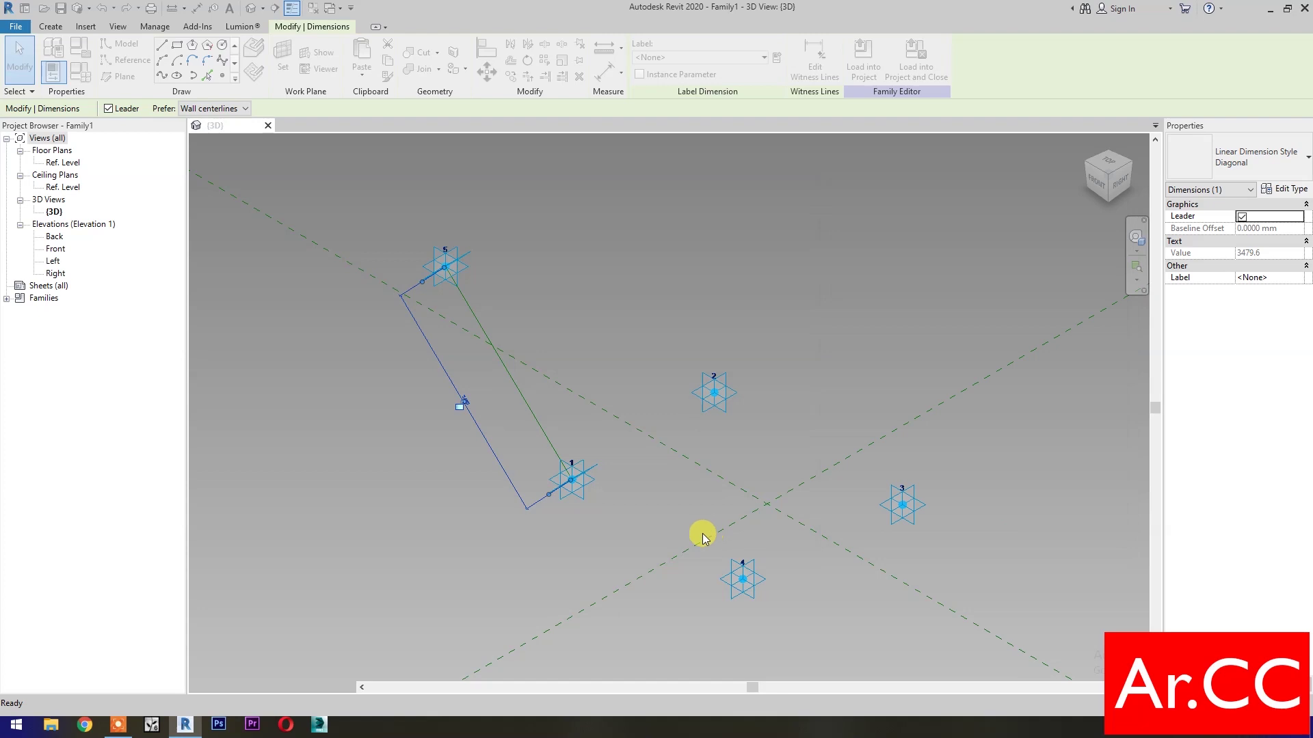
left_click(558, 553)
- Connect adaptive points 1 and 2, and adaptive points 3 and 4, with reference lines
left_click_drag(527, 547, 739, 359)
left_click(175, 75)
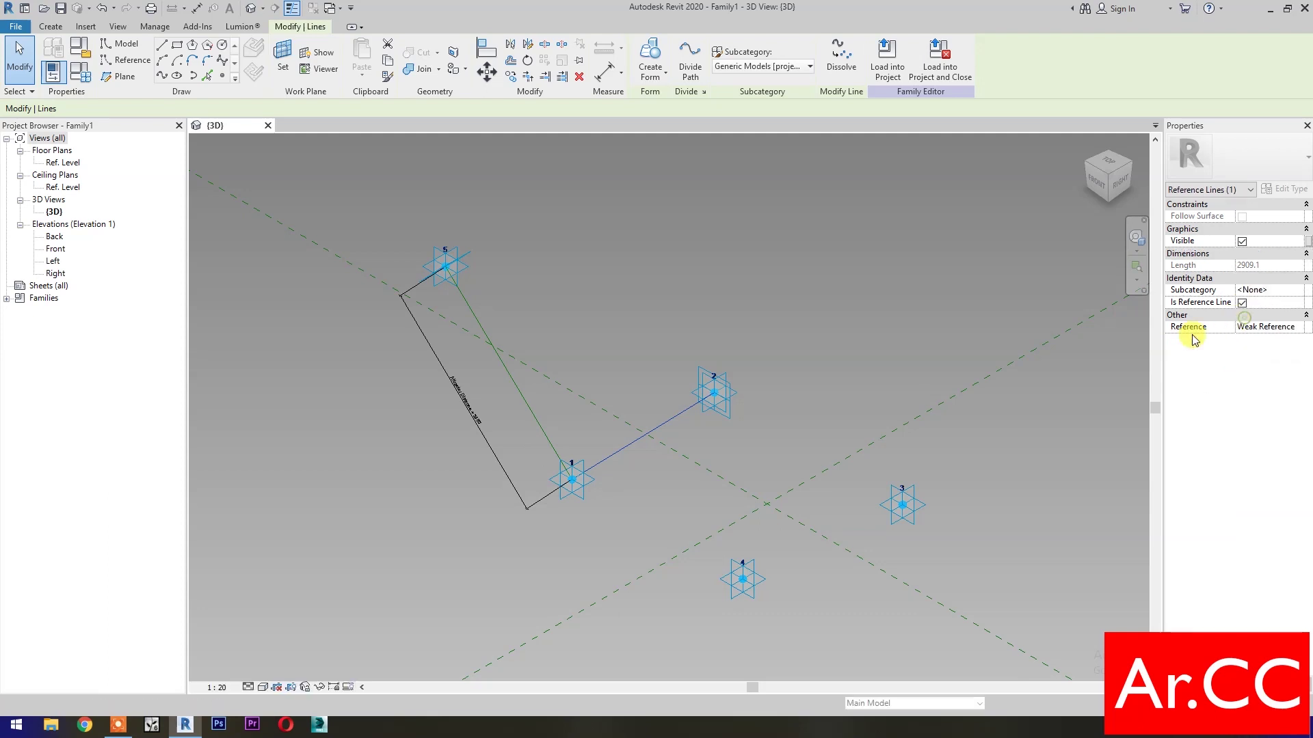
left_click(1019, 462)
left_click_drag(704, 633, 946, 472)
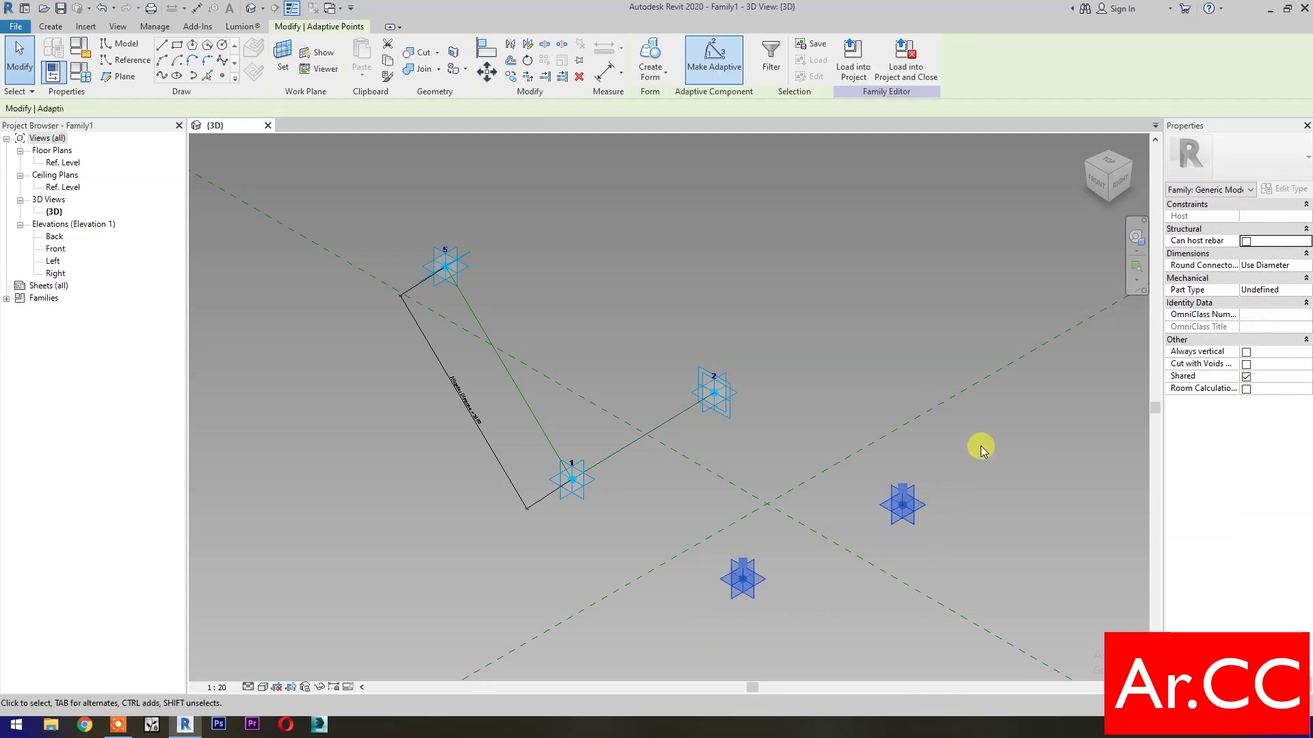
left_click(161, 77)
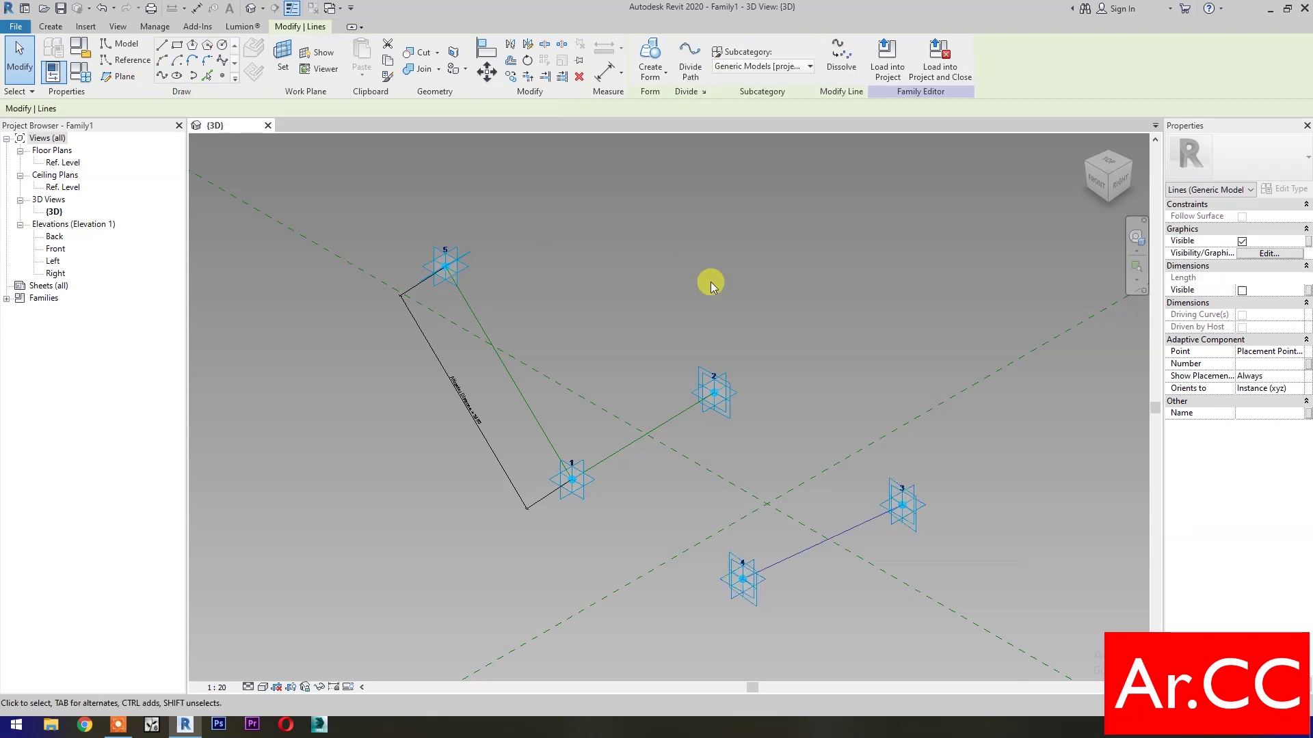
left_click(1242, 316)
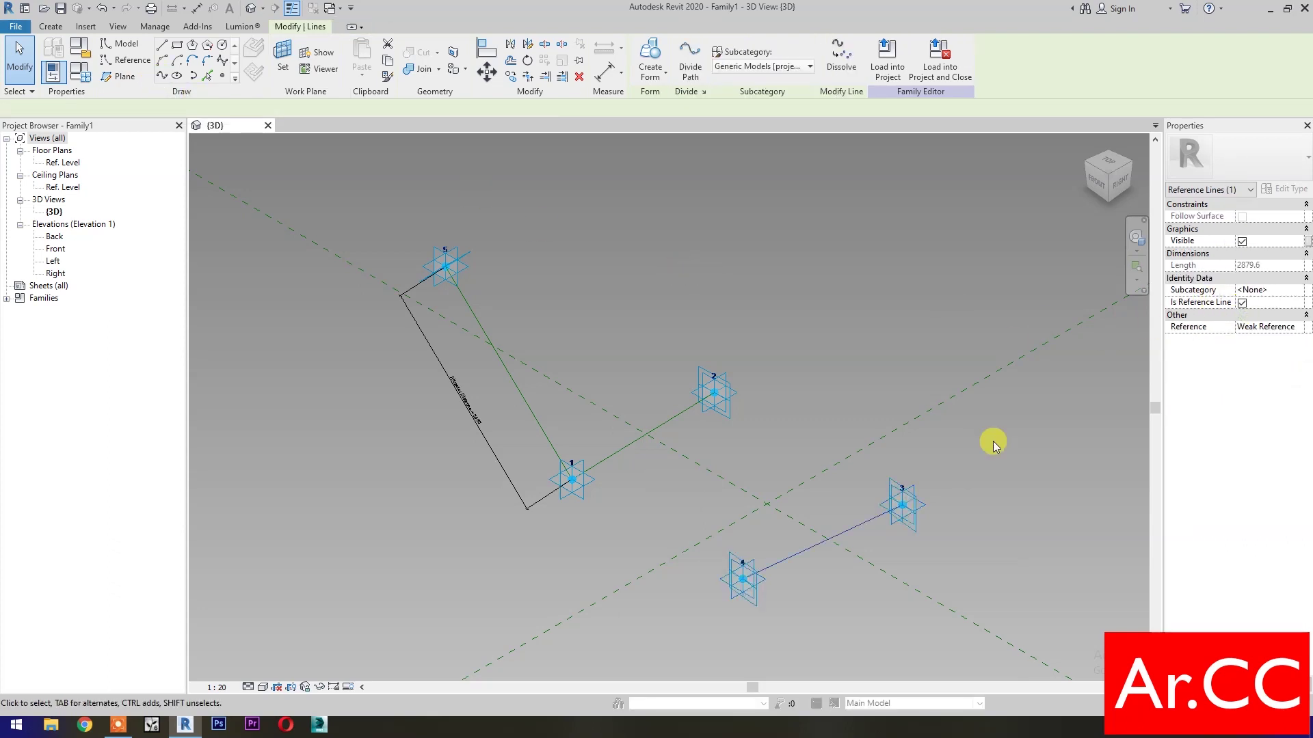
left_click(992, 443)
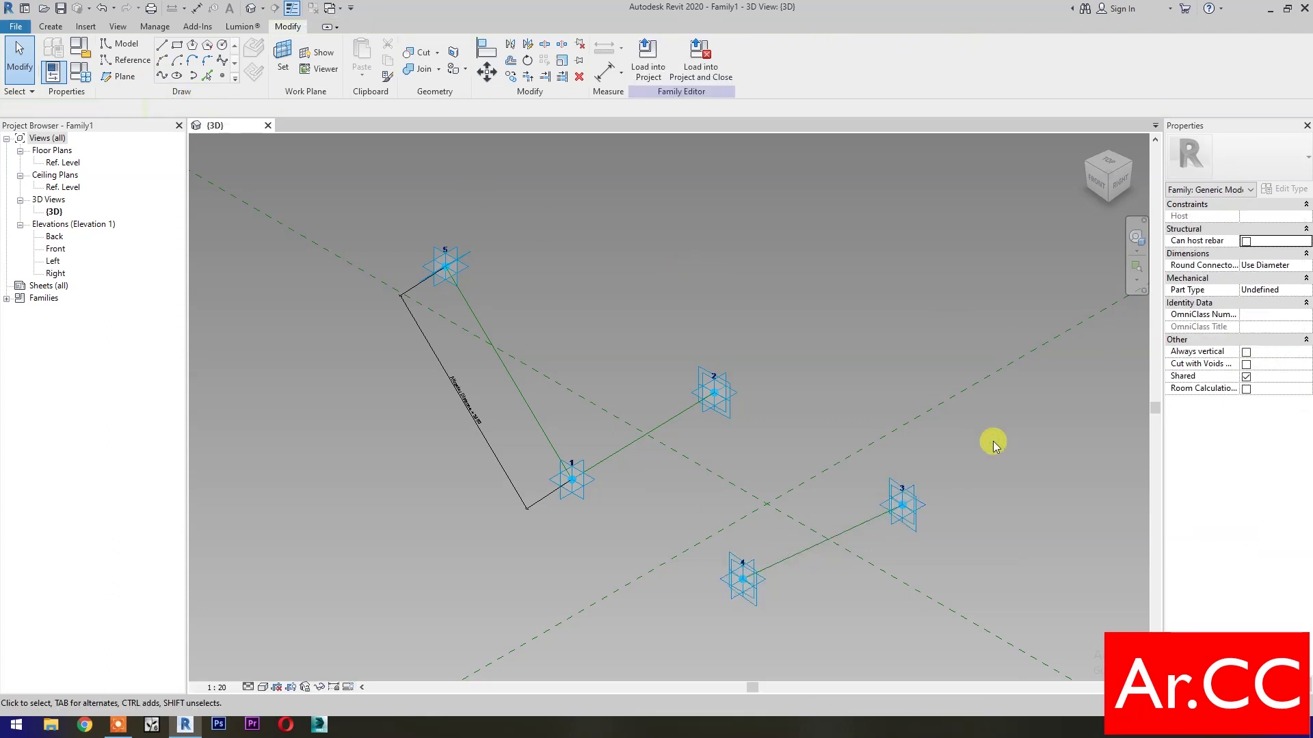
- Place a hosted reference point at the midpoint of the 1–2 reference line and of the 3–4 reference line
left_click(223, 75)
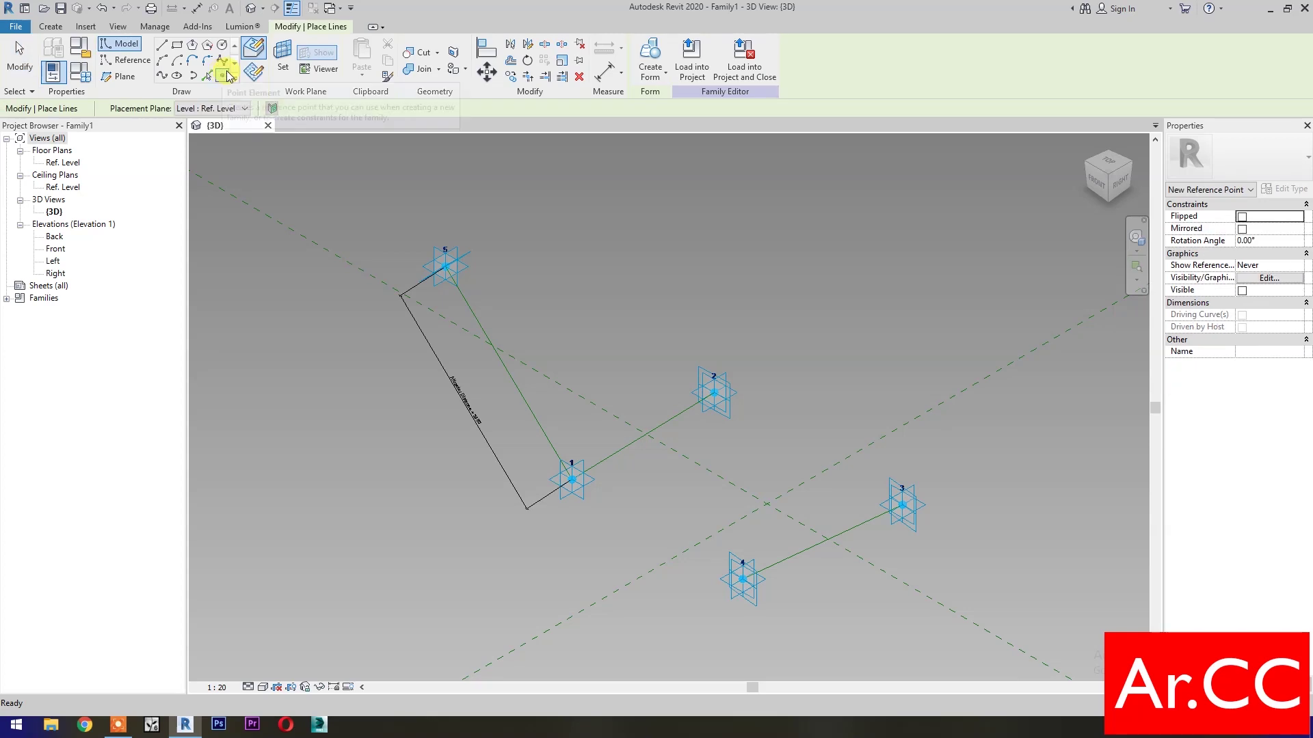
left_click(643, 434)
left_click(821, 540)
key("Escape")
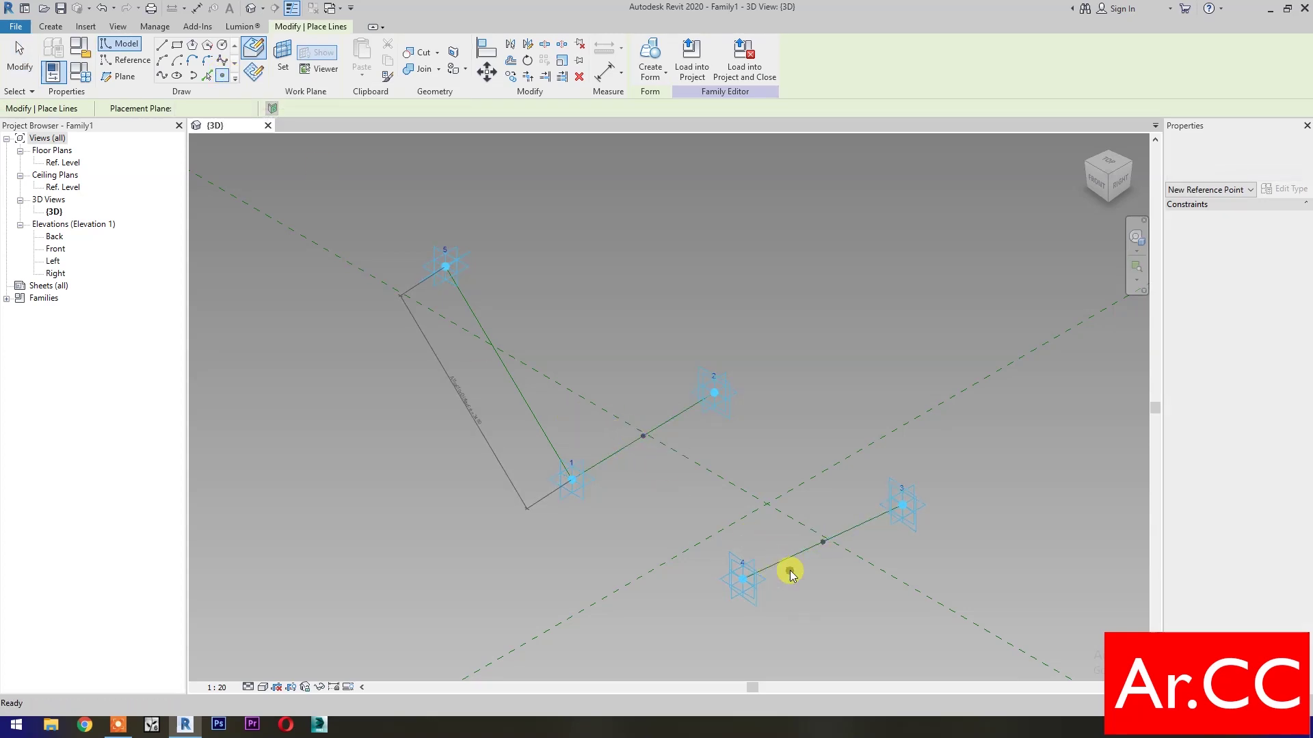
- Connect the two midpoint reference points with a reference line
left_click(655, 450)
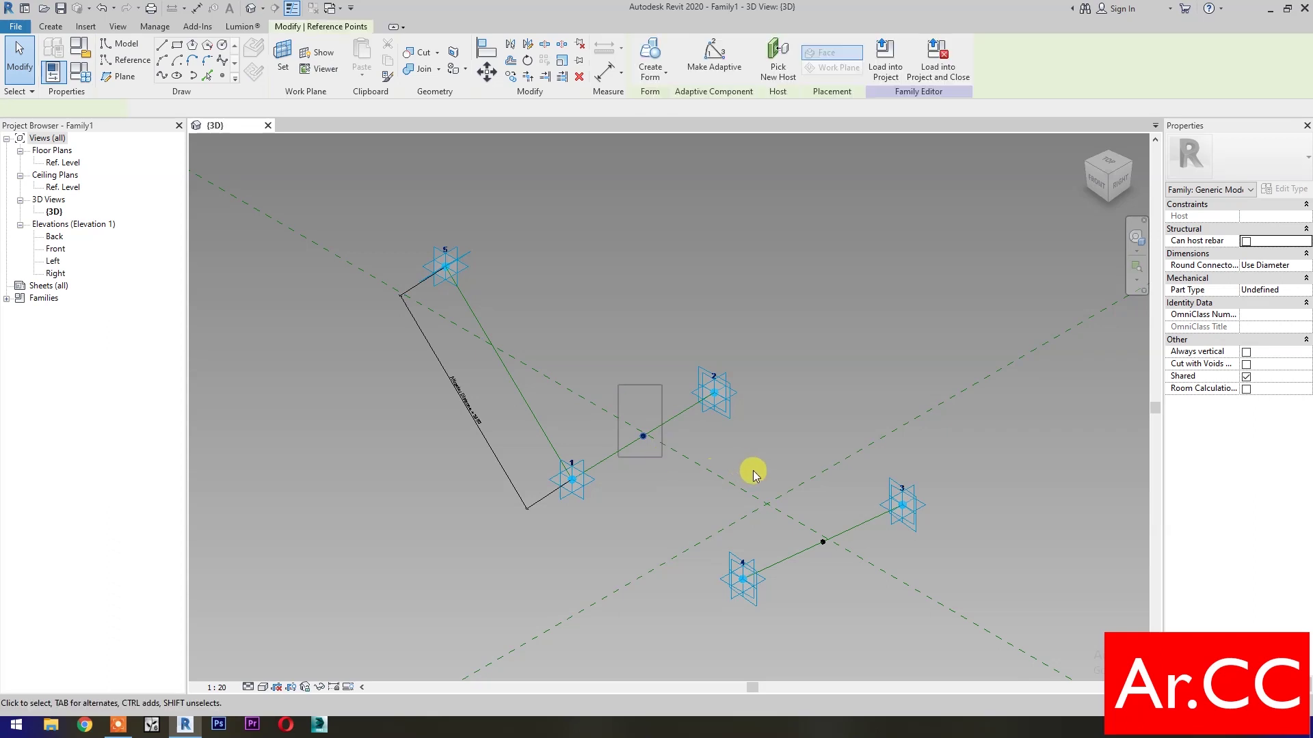
left_click(823, 541, "ctrl")
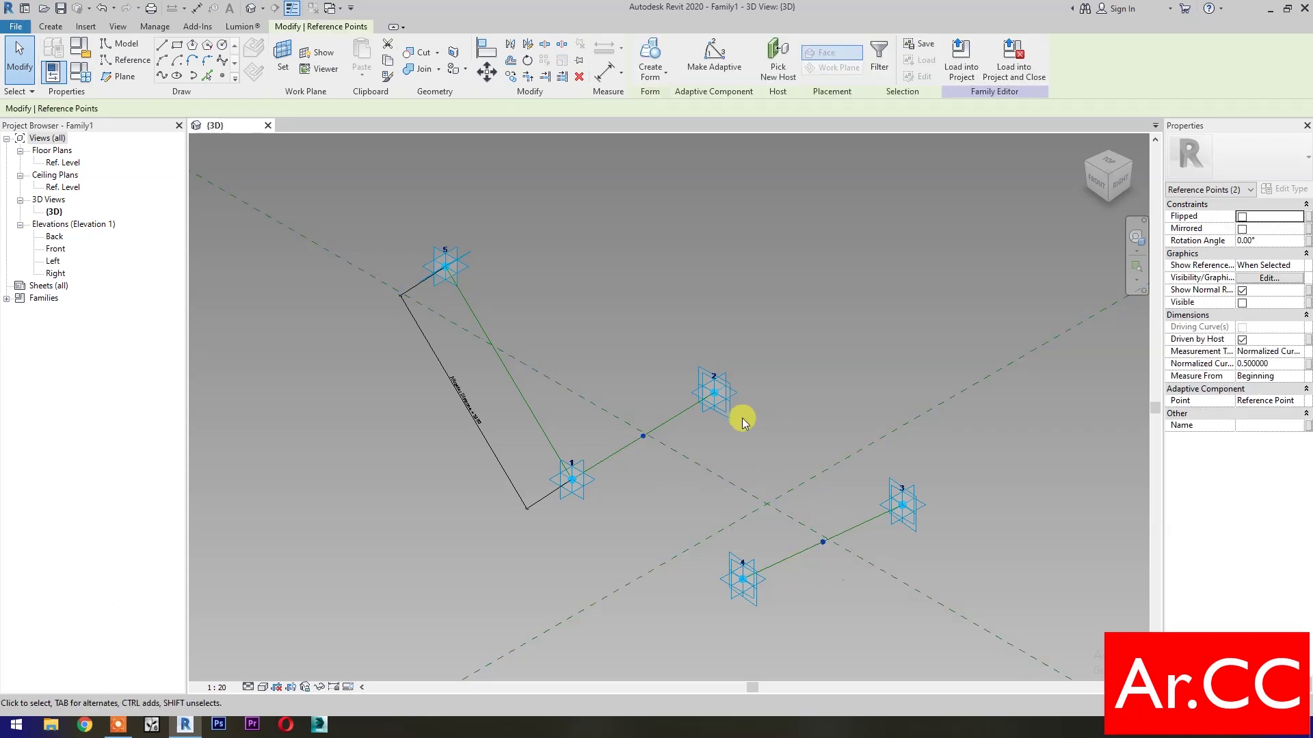
left_click(166, 80)
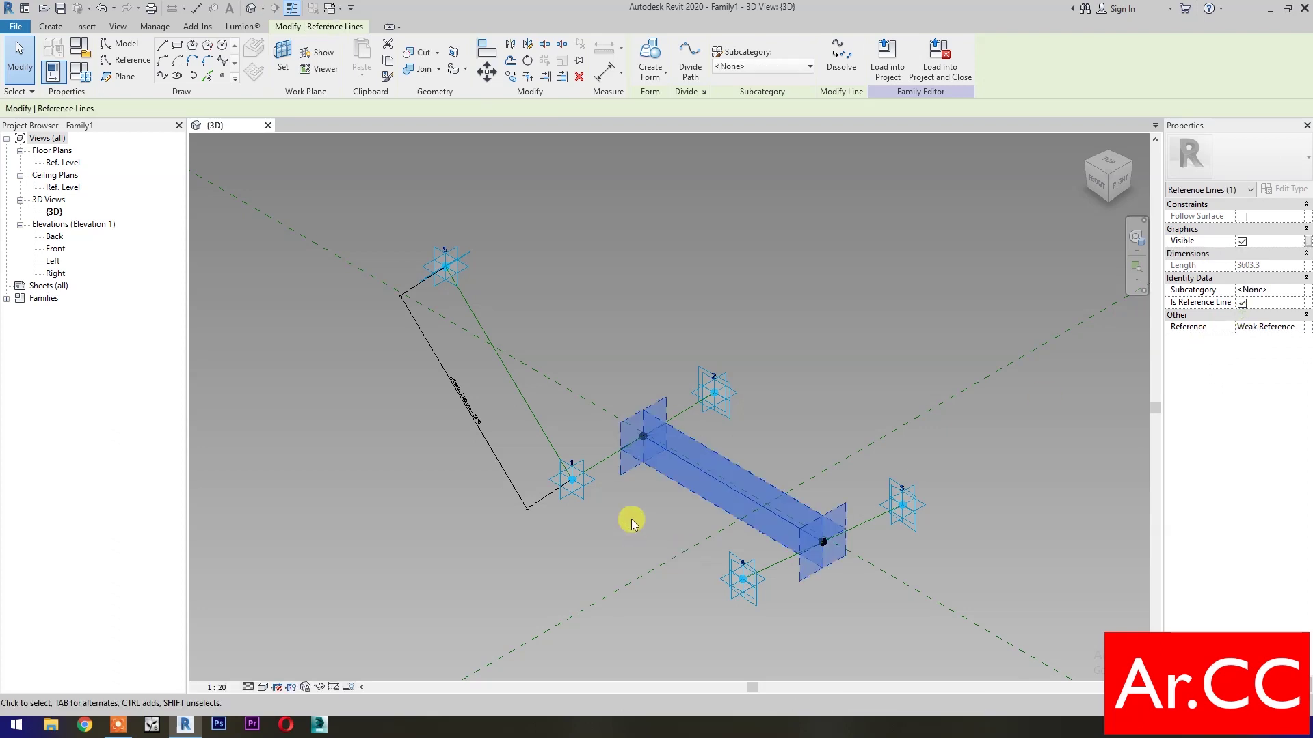
key("Escape")
- Place a reference point near the middle of the reference line joining the two midpoints
left_click(222, 79)
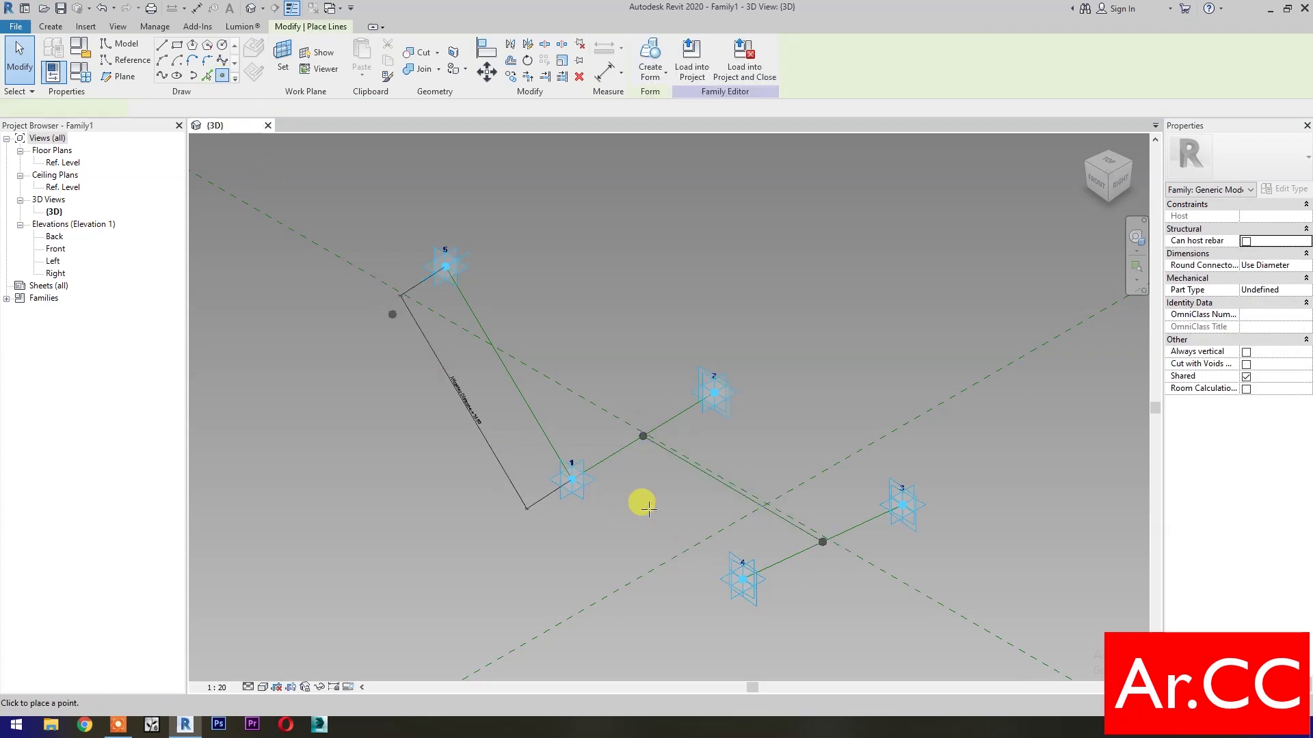
left_click(726, 486)
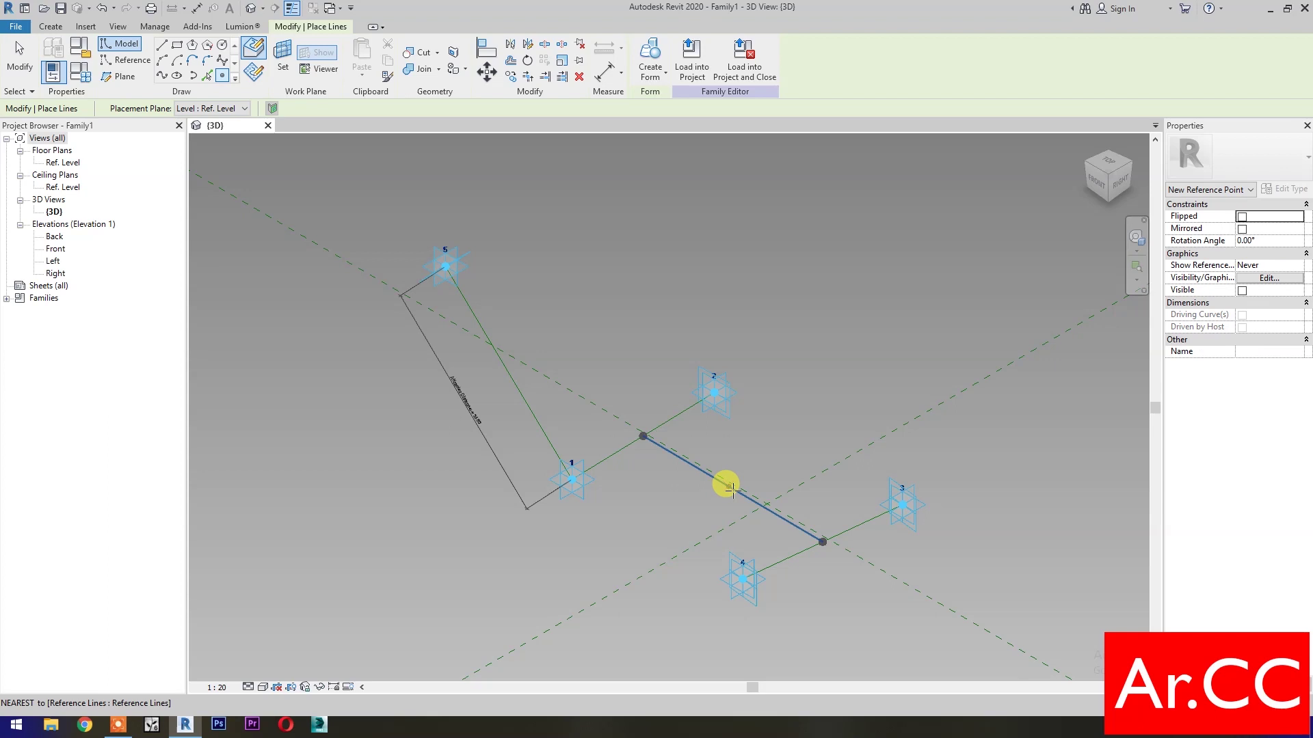
key("Escape")
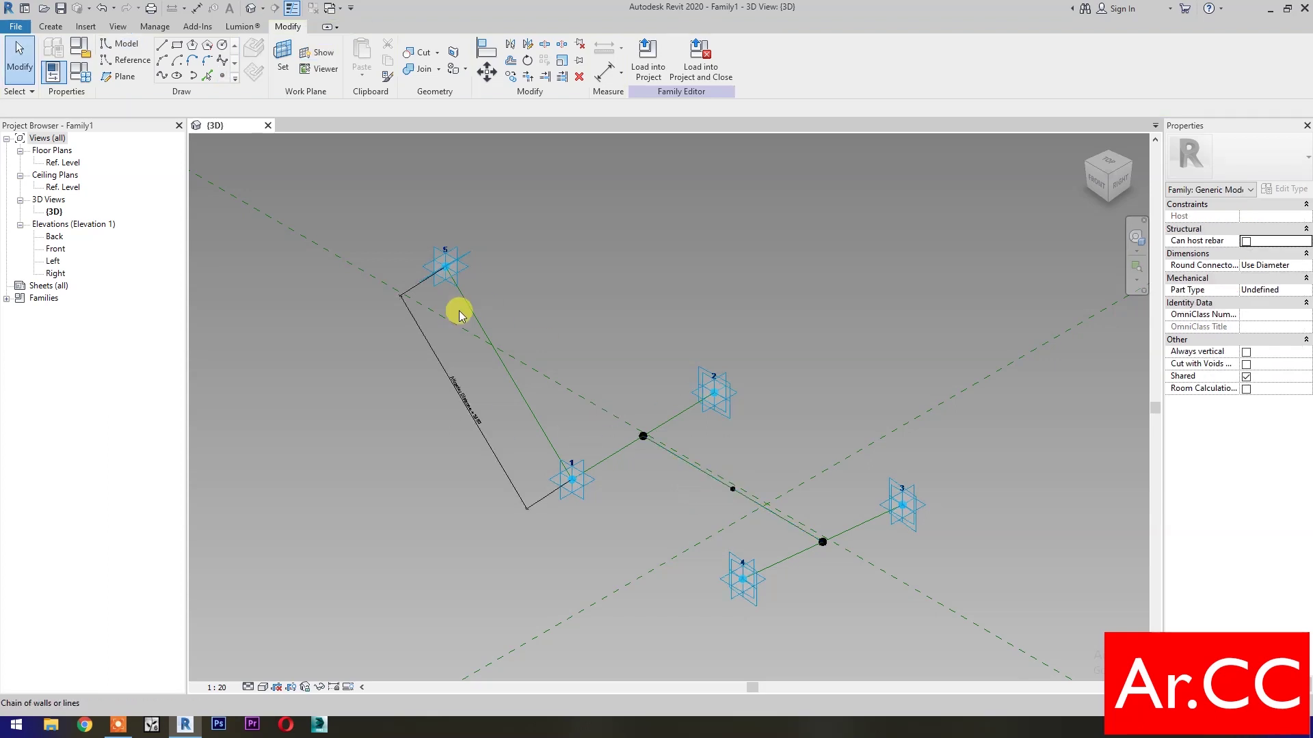
- Draw a model circle of about 600 mm radius centred on the middle reference point, using that point's horizontal work plane
left_click(222, 44)
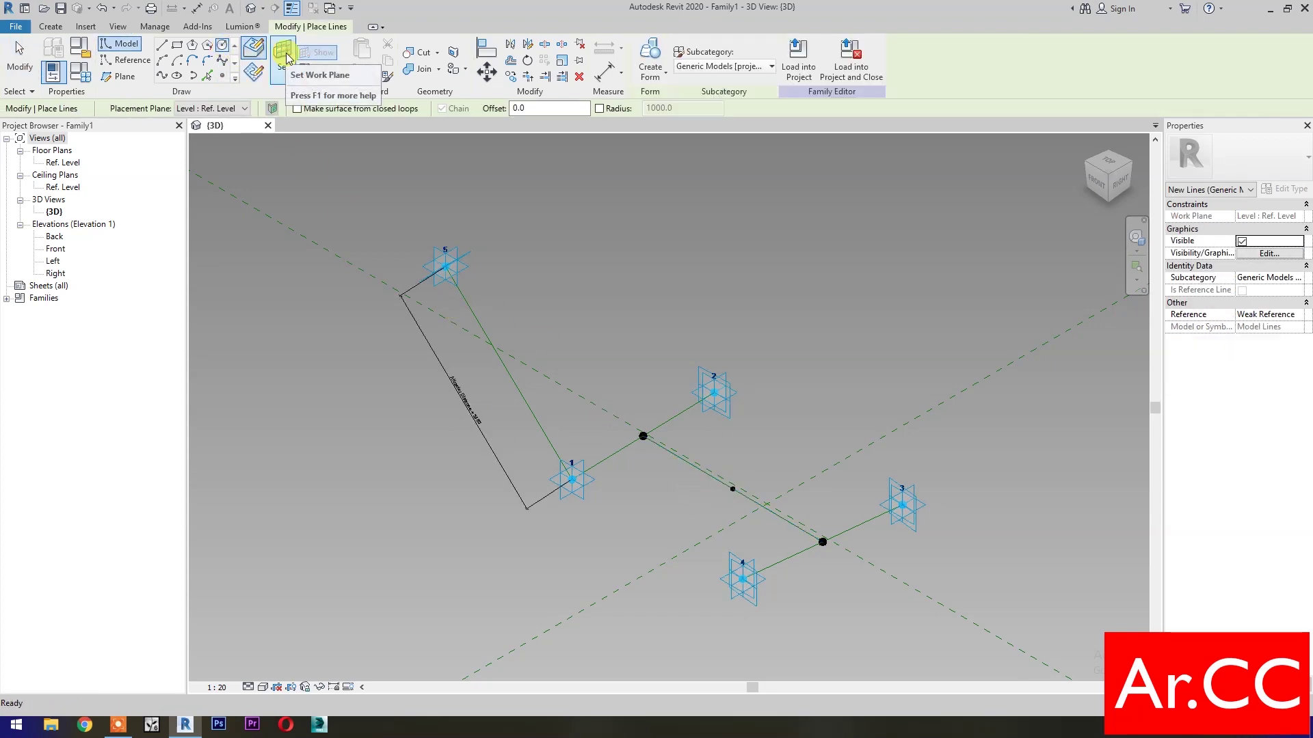
key("Escape")
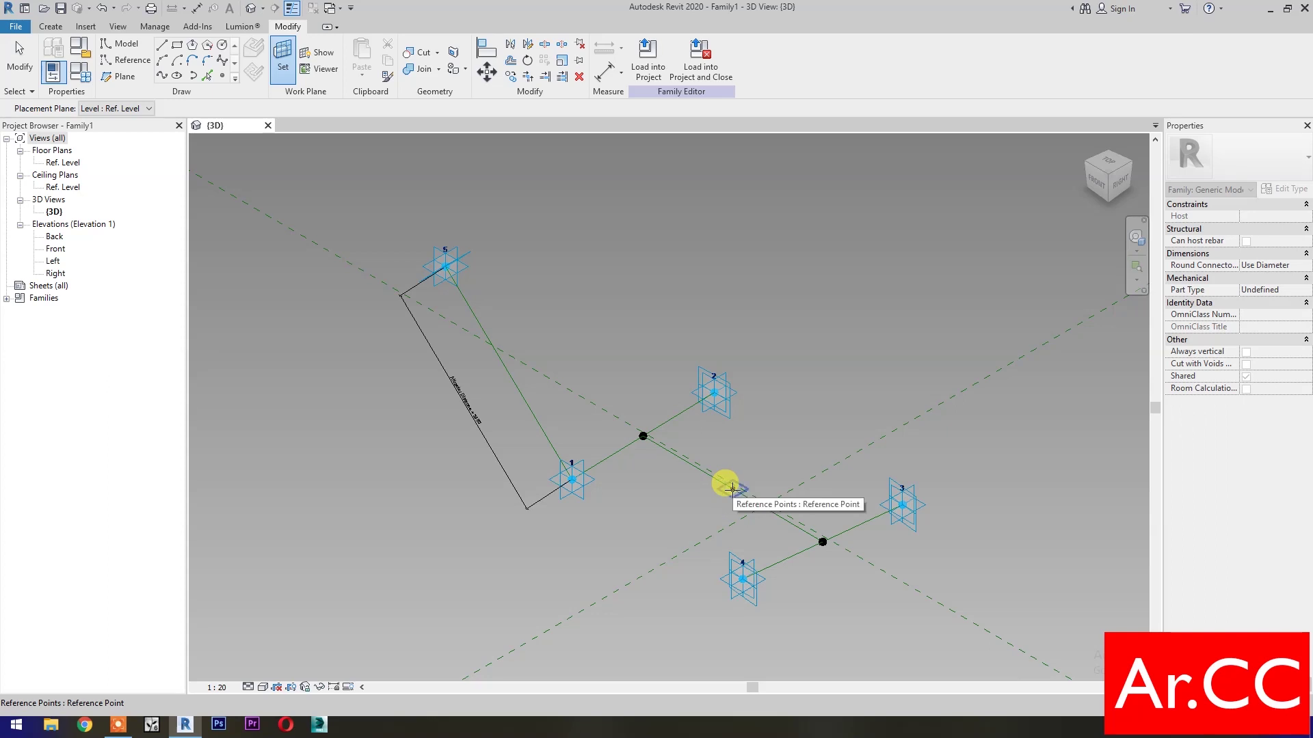
key("Return")
left_click(731, 489)
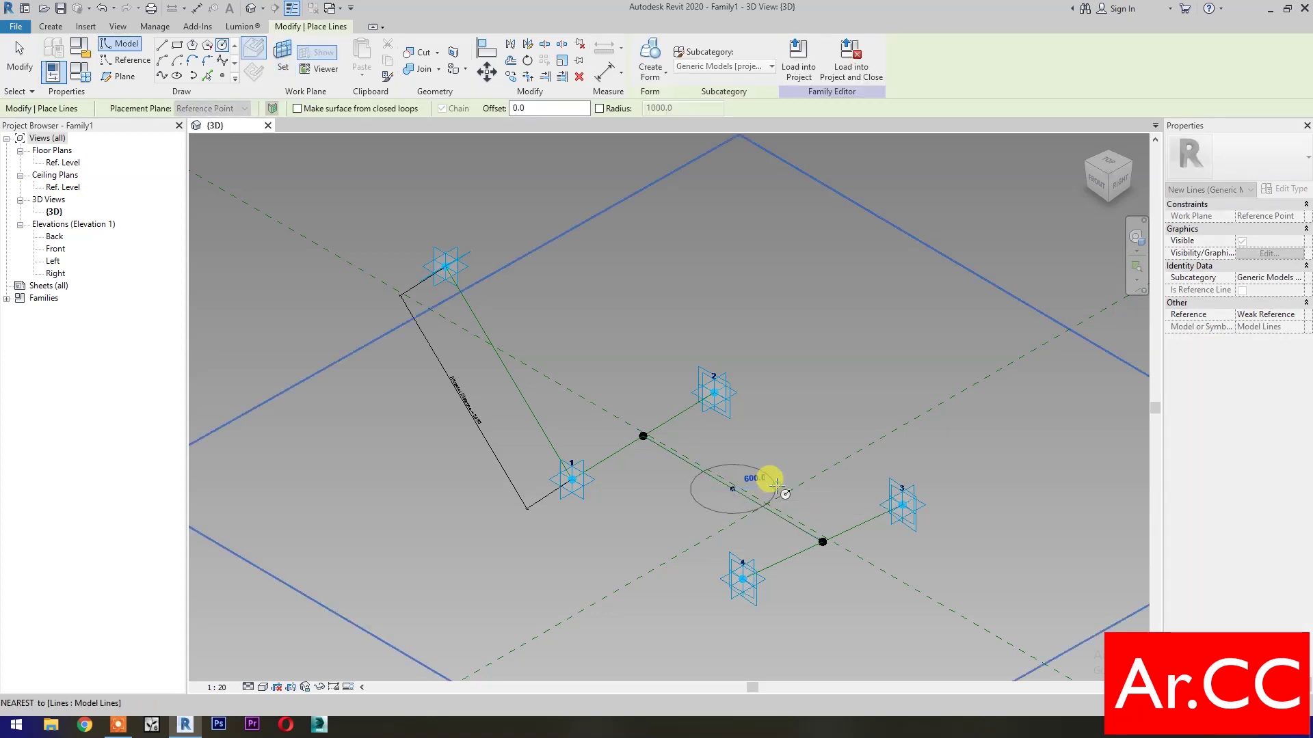
left_click(775, 485)
key("Escape")
key("Escape")
- Associate the circle's Visible property with a new type parameter named "Circle On/Off"
left_click(775, 485)
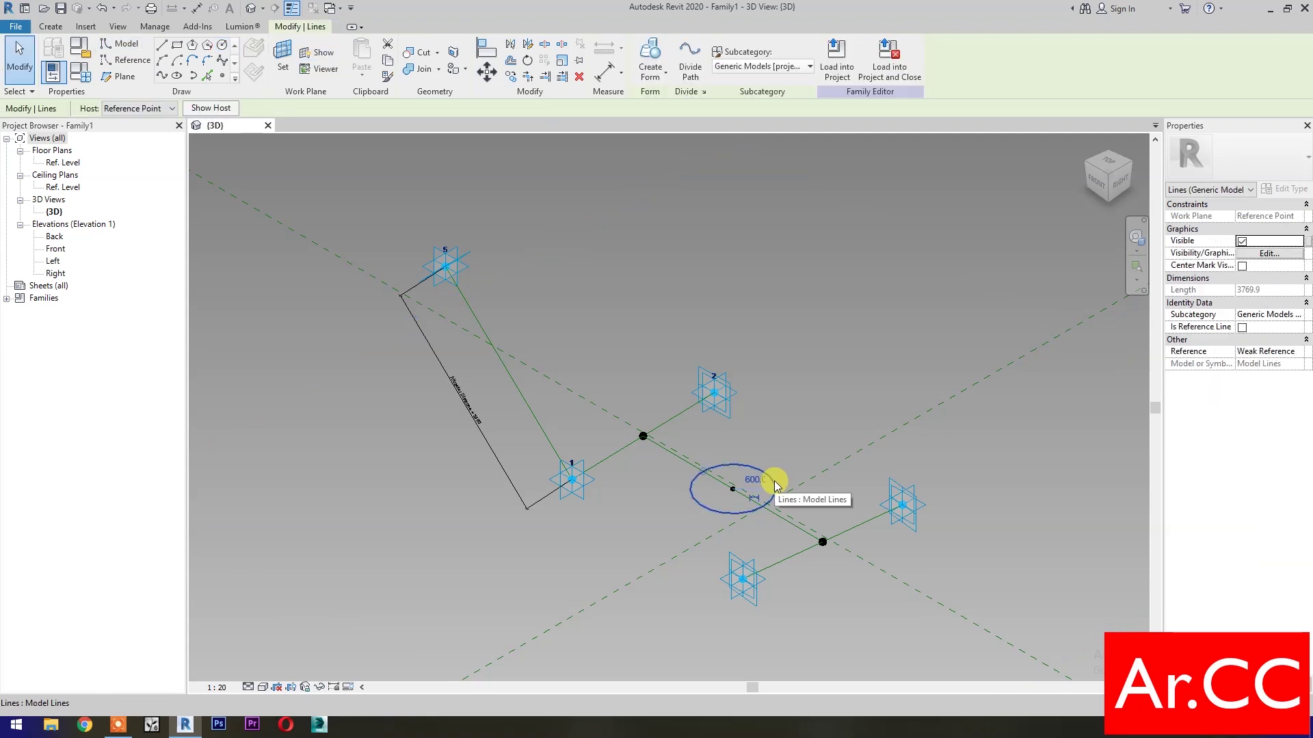
left_click(1308, 244)
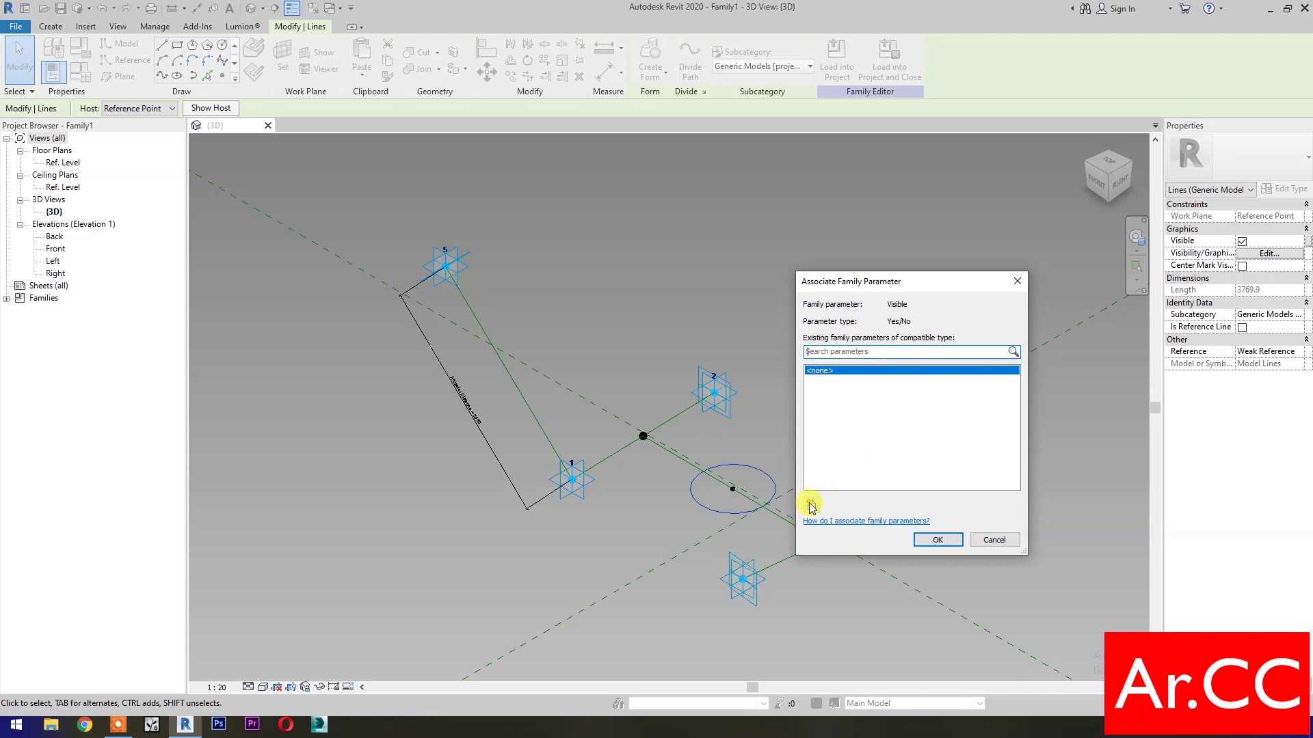
left_click(810, 505)
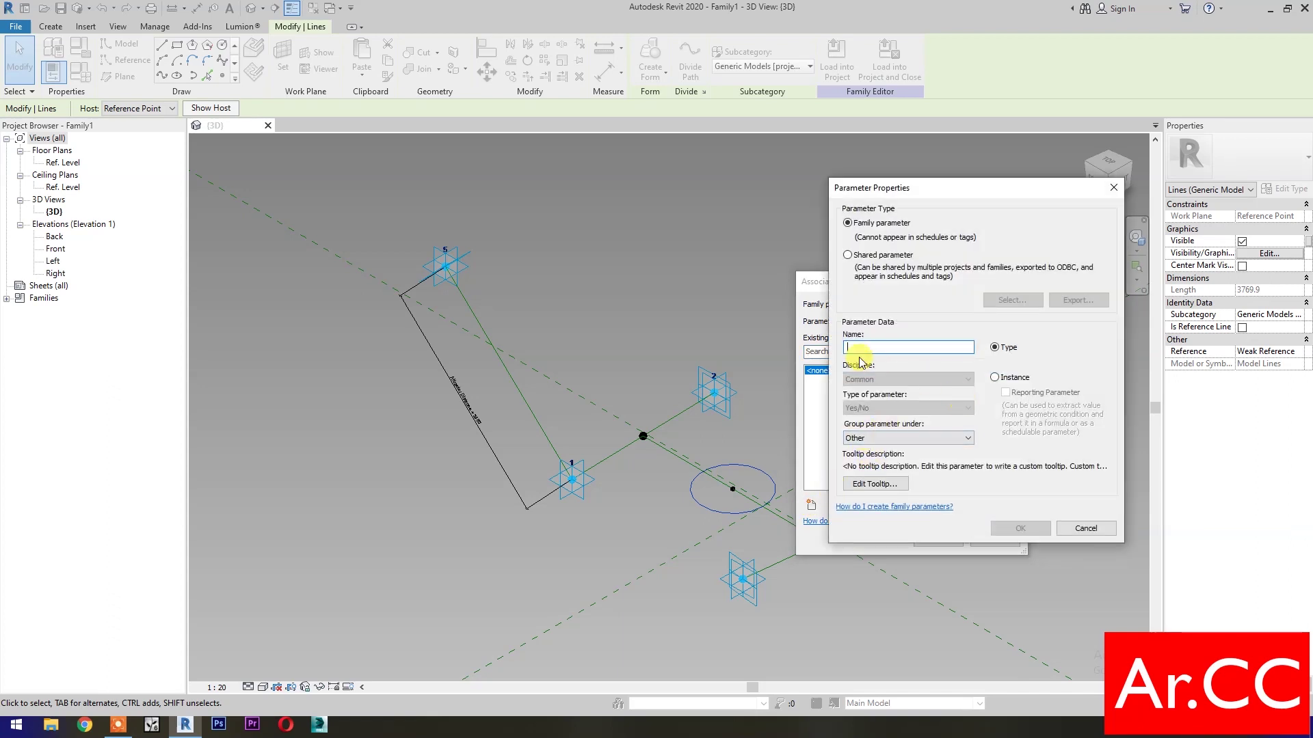
type("Circle On/Off")
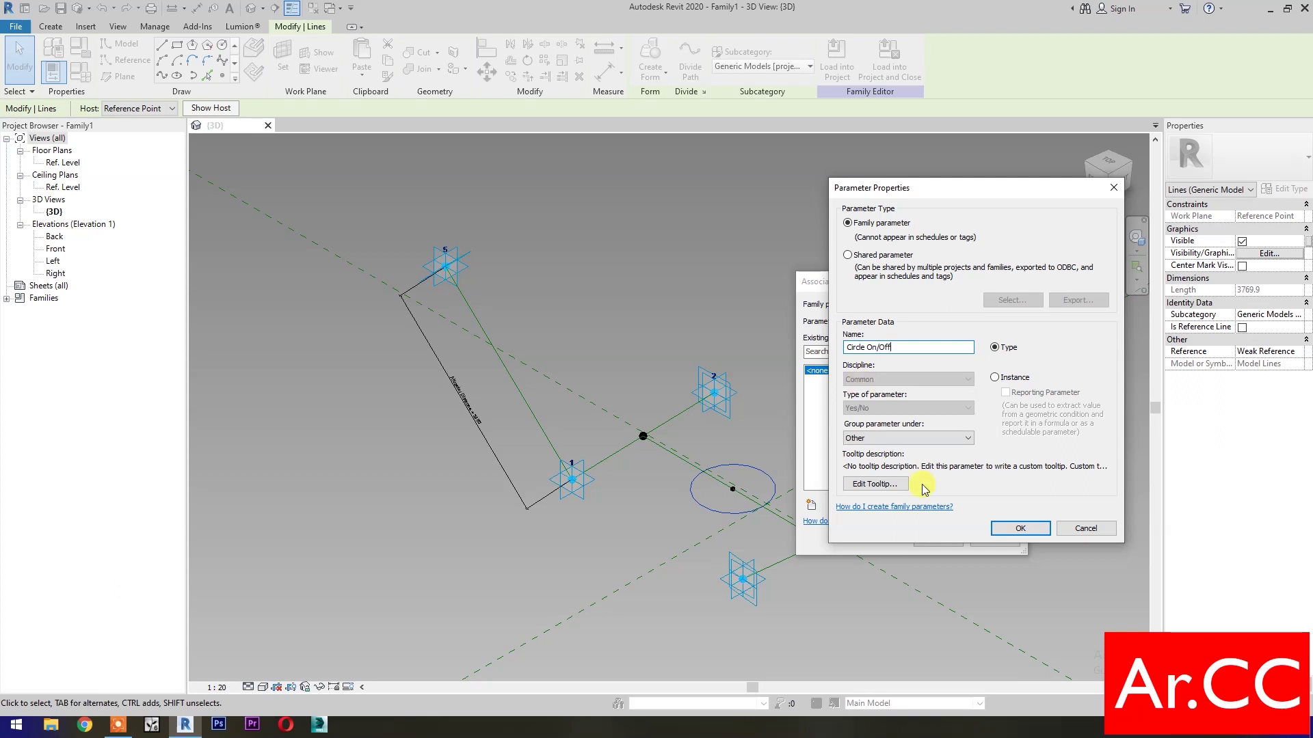
left_click(1011, 526)
left_click(938, 540)
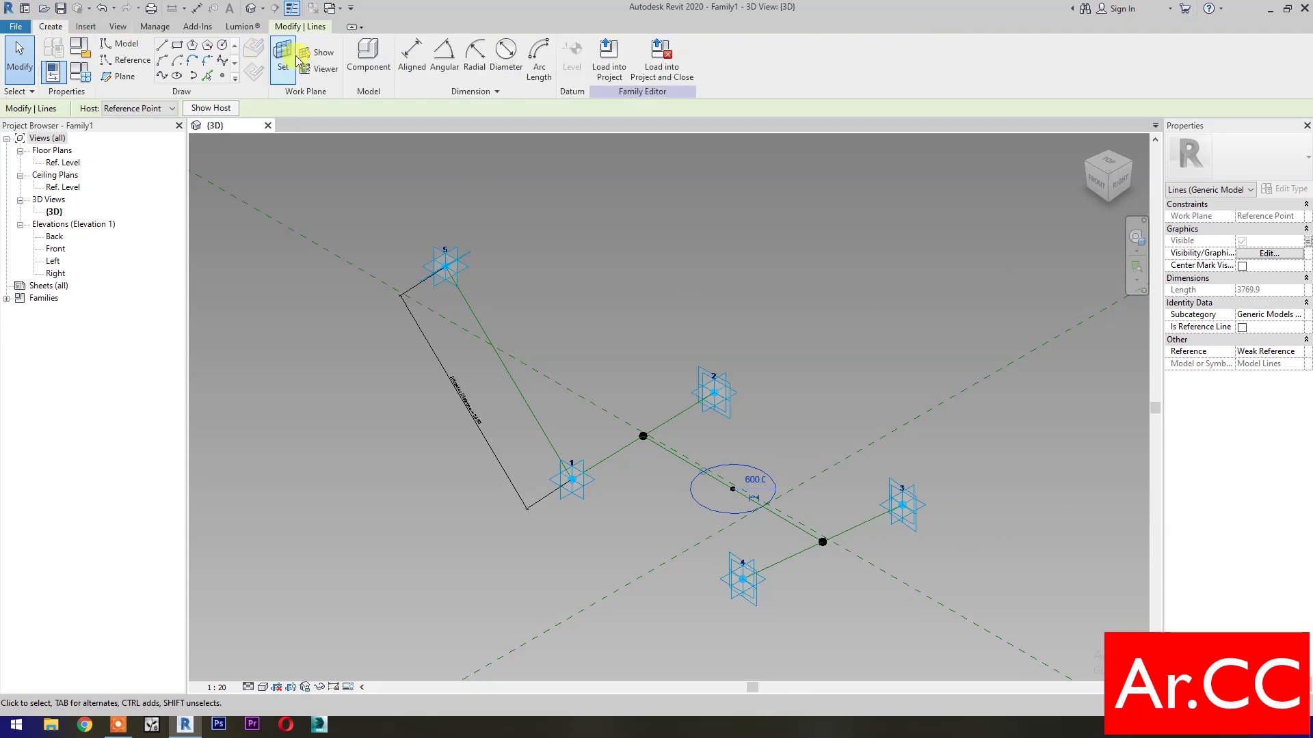
- Place a diameter dimension on the circle
left_click(505, 51)
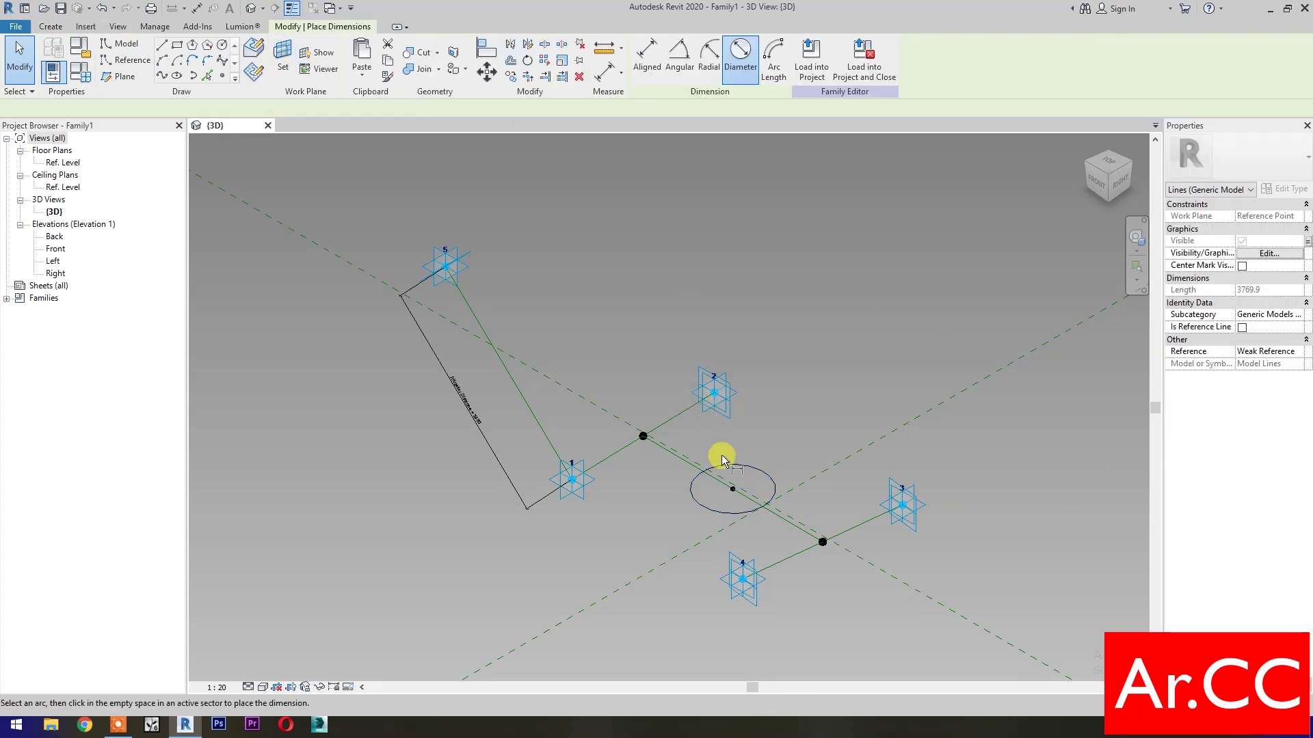
left_click(775, 485)
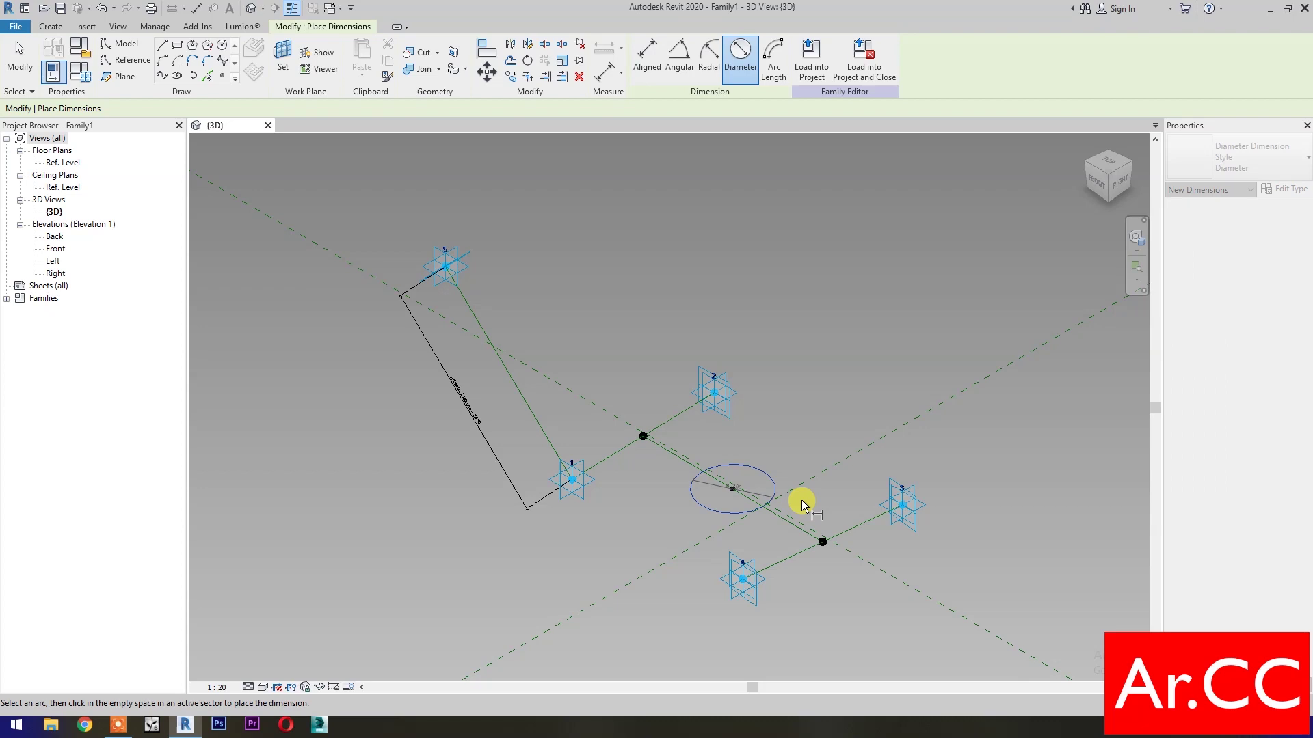
left_click(751, 497)
key("Escape")
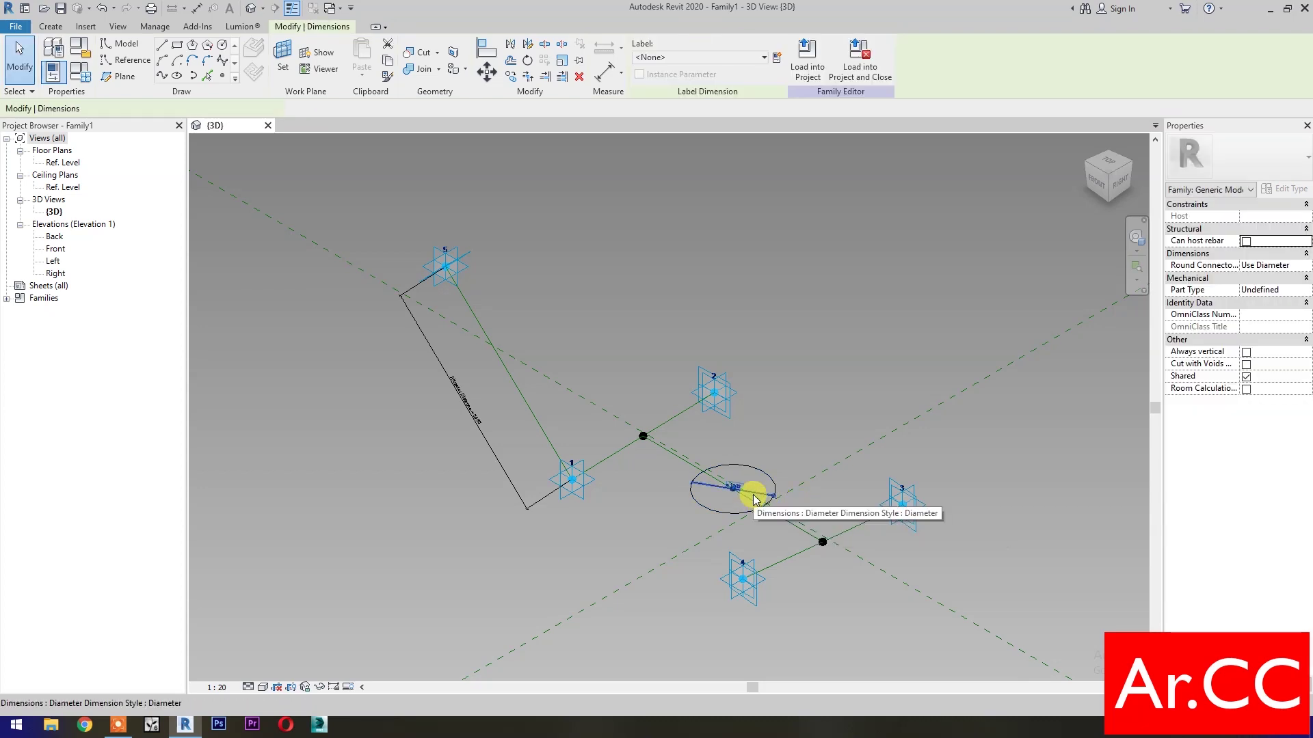
- Label the circle's diameter dimension with a new instance parameter named "Diameter"
left_click(777, 59)
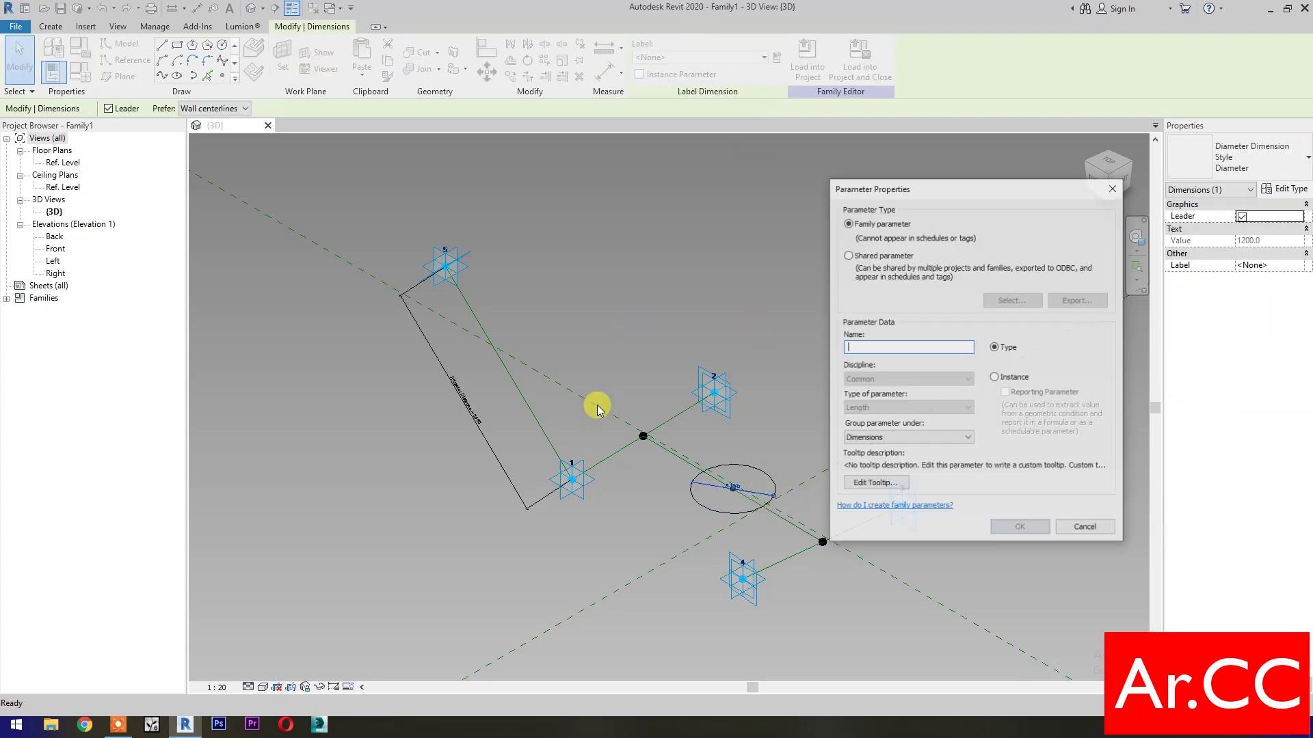
left_click(995, 378)
type("Diameter")
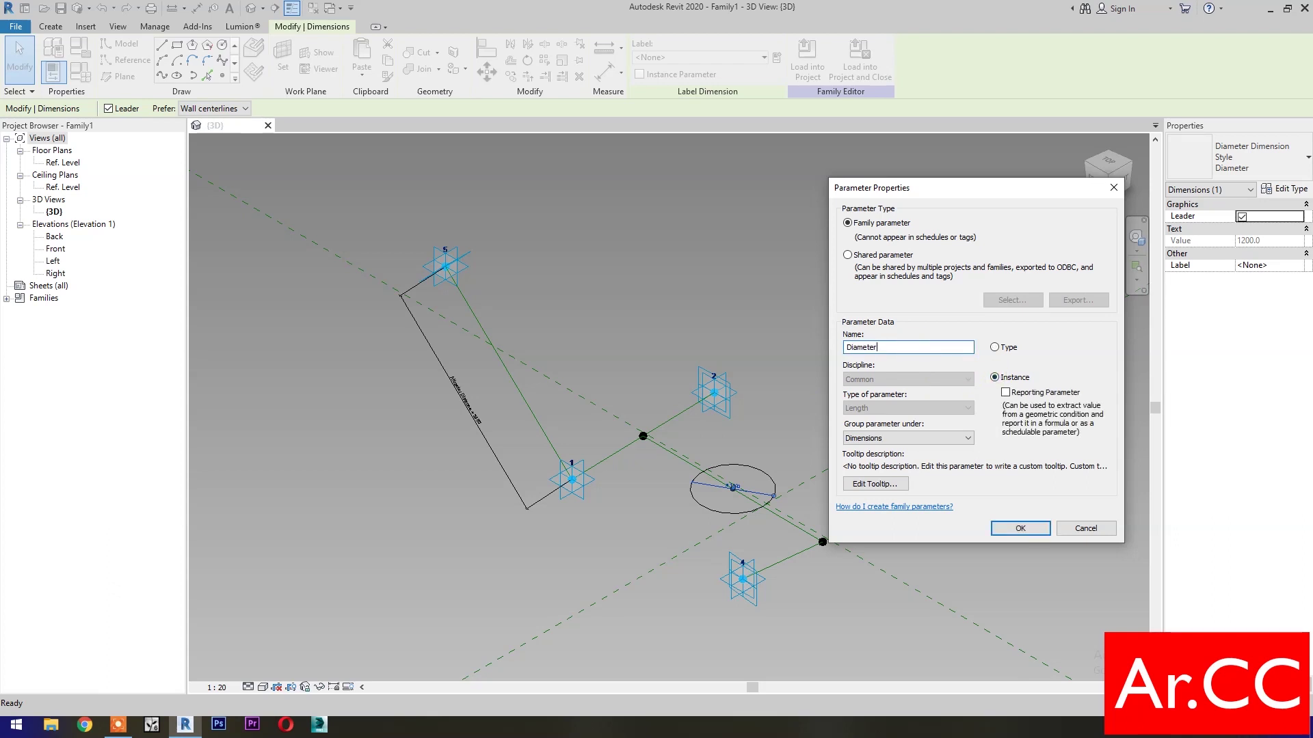
left_click(1020, 528)
left_click(961, 533)
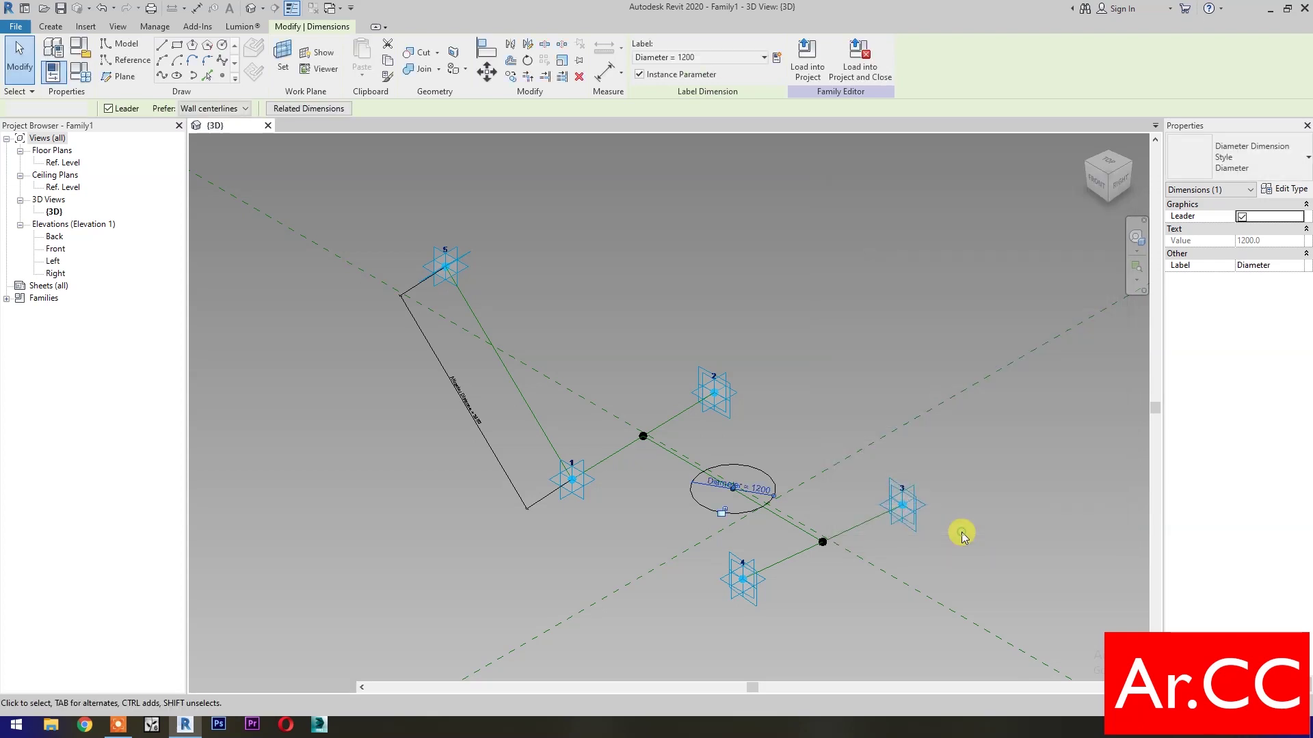
- Add an instance family parameter named "Attractor Divisor" of type Integer, grouped under Dimensions
left_click(80, 71)
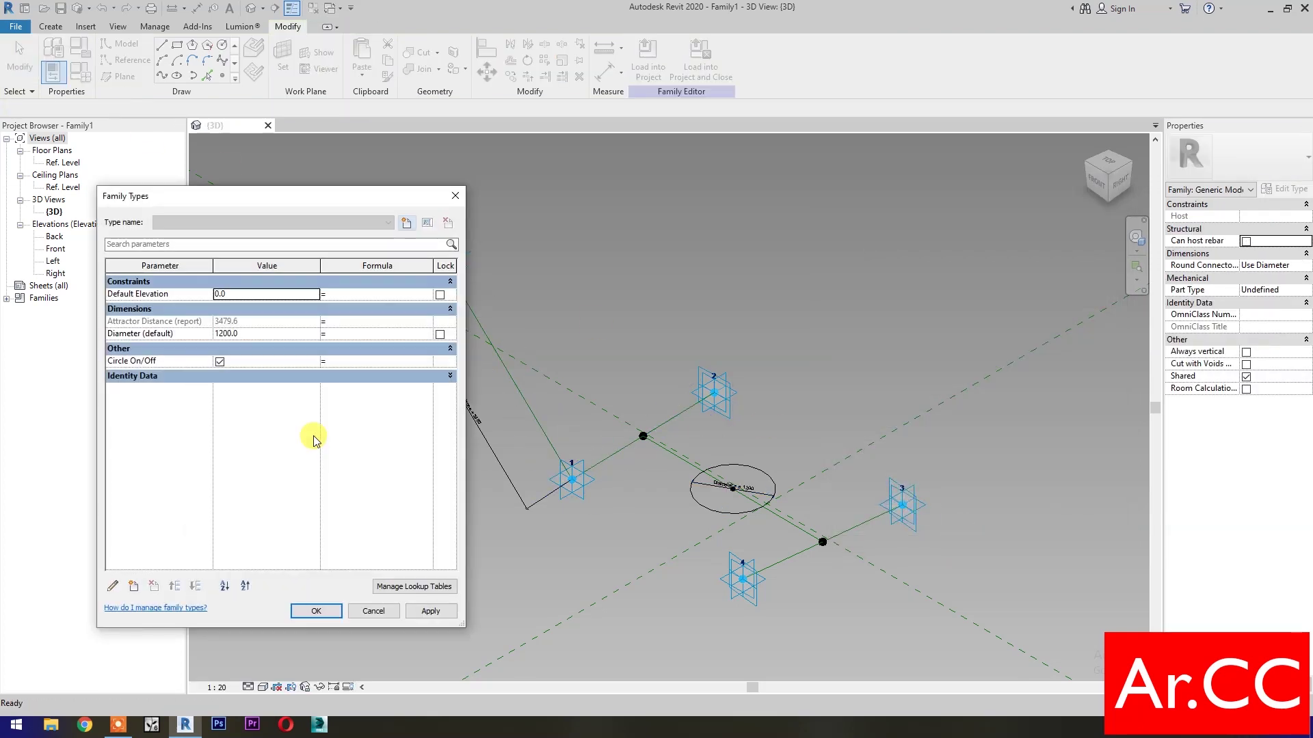
left_click(133, 586)
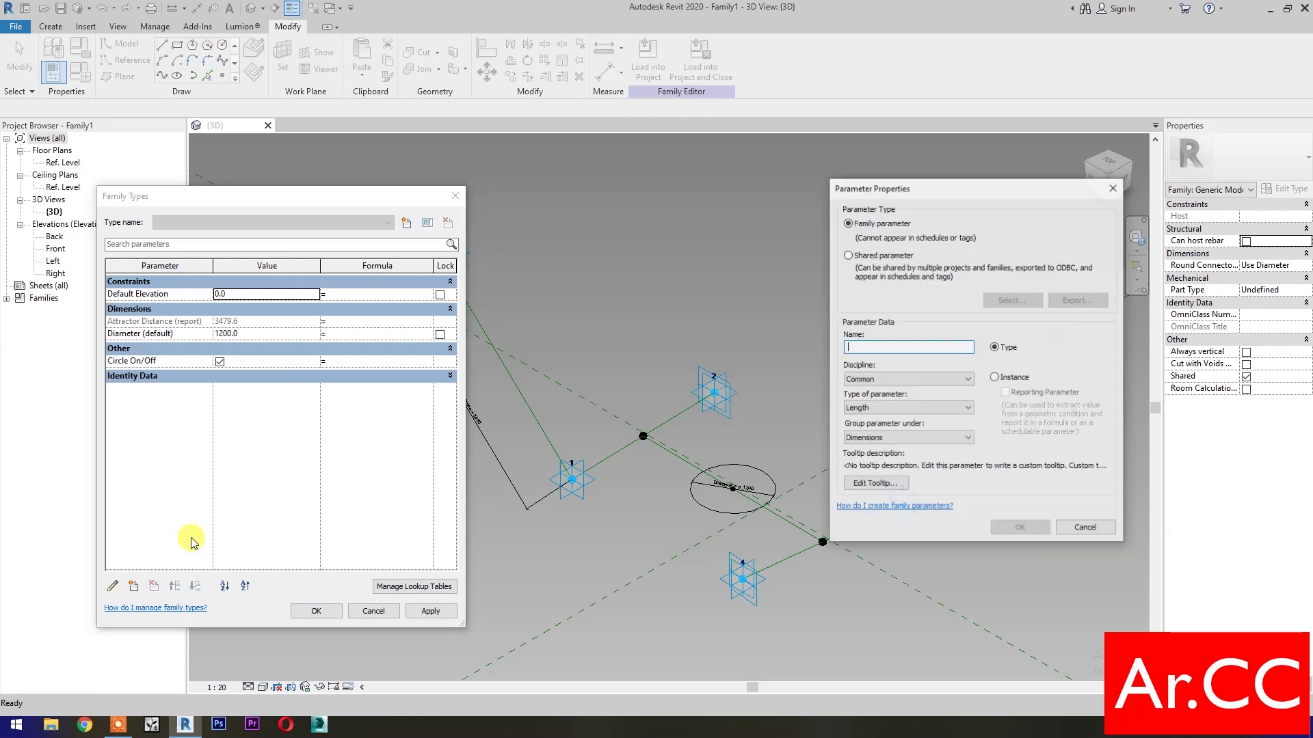
left_click(995, 378)
left_click(927, 344)
type("Attractor Divisor")
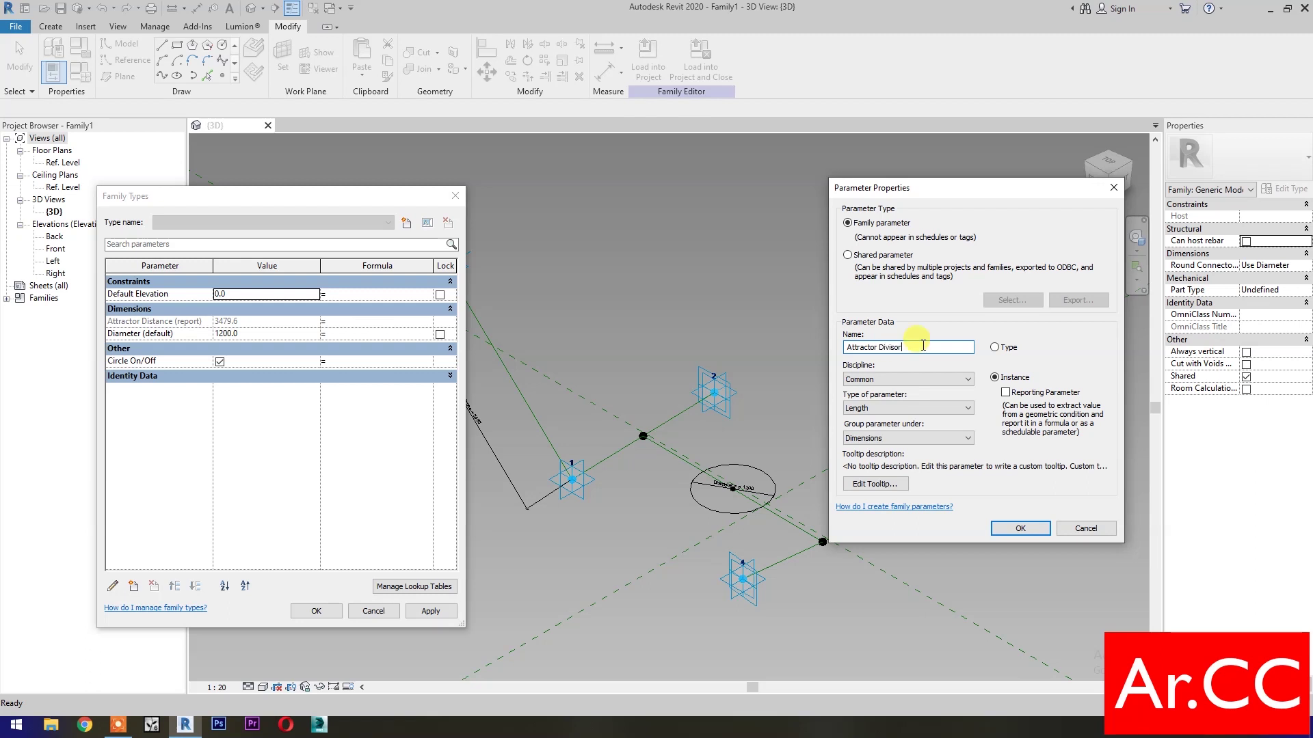
left_click(930, 408)
left_click(920, 429)
left_click(917, 437)
scroll(898, 514, "up", 5)
scroll(896, 510, "up", 4)
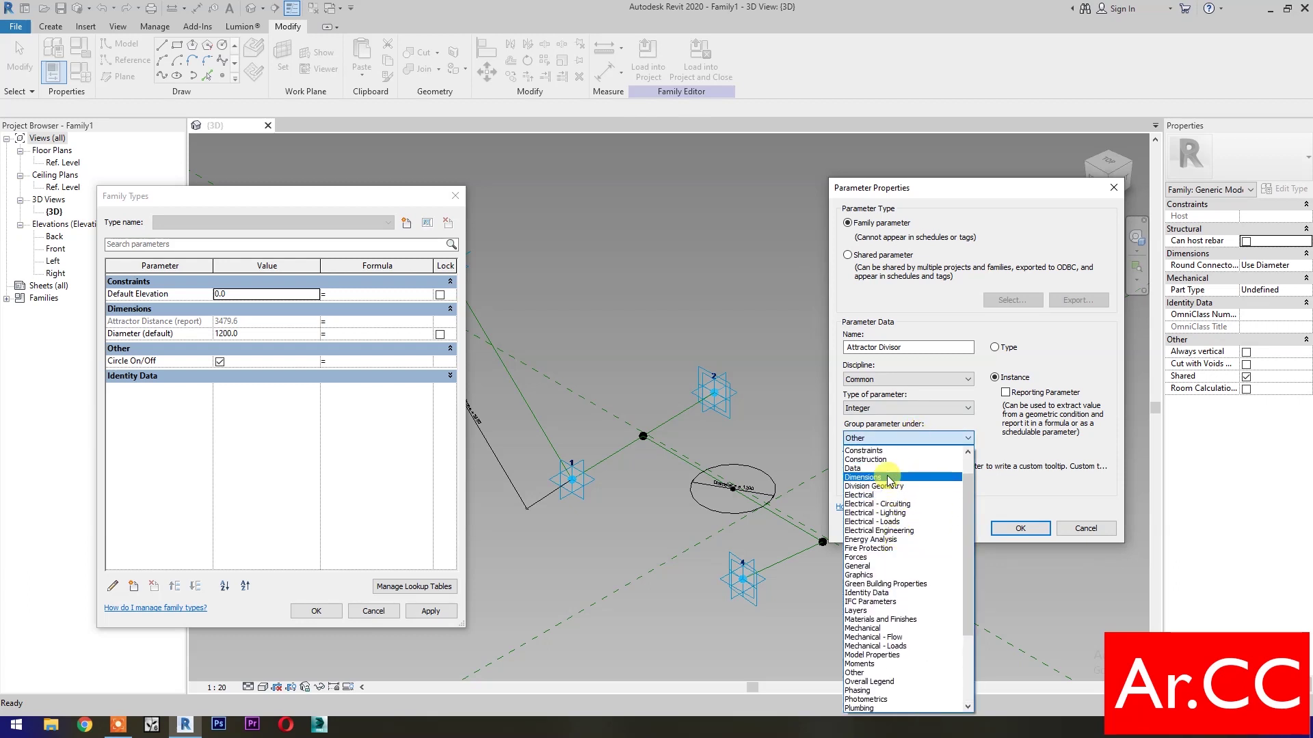
left_click(889, 478)
left_click(1020, 528)
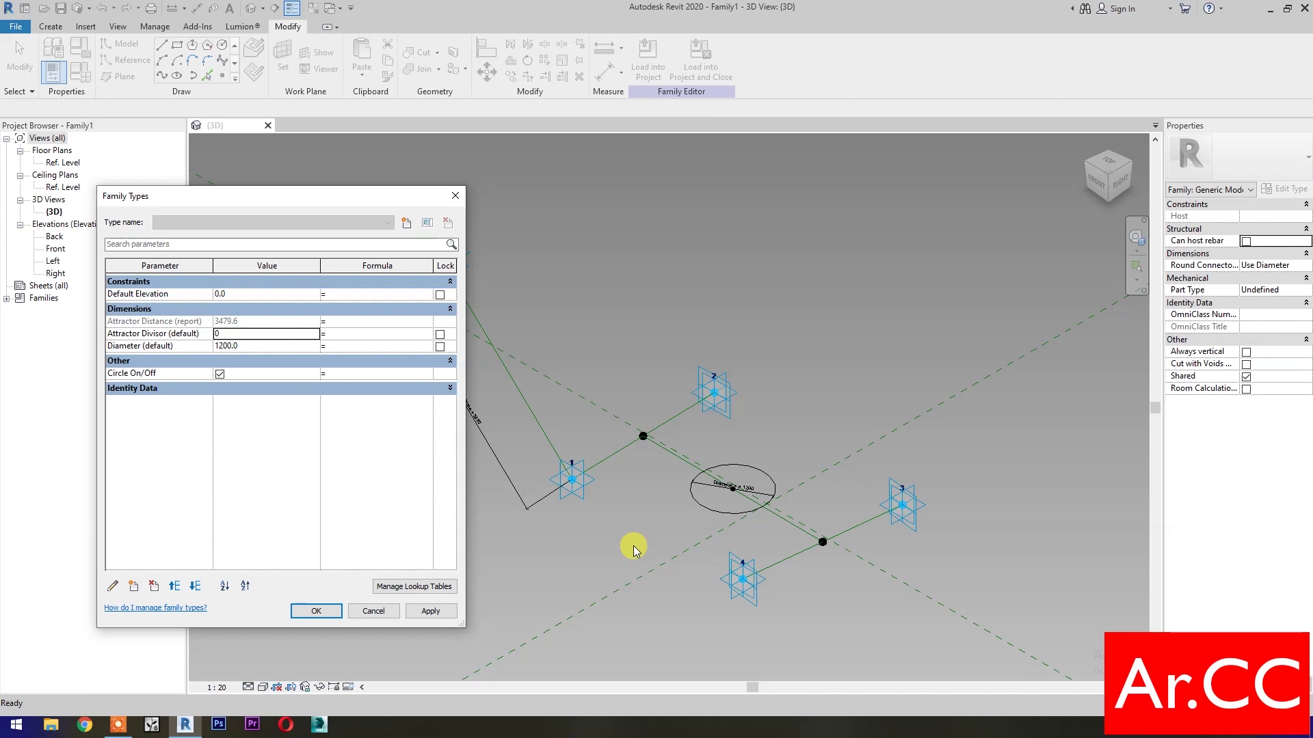
- Set Attractor Divisor to 10 and give Diameter the formula Attractor Distance / Attractor Divisor
left_click(263, 333)
type("10")
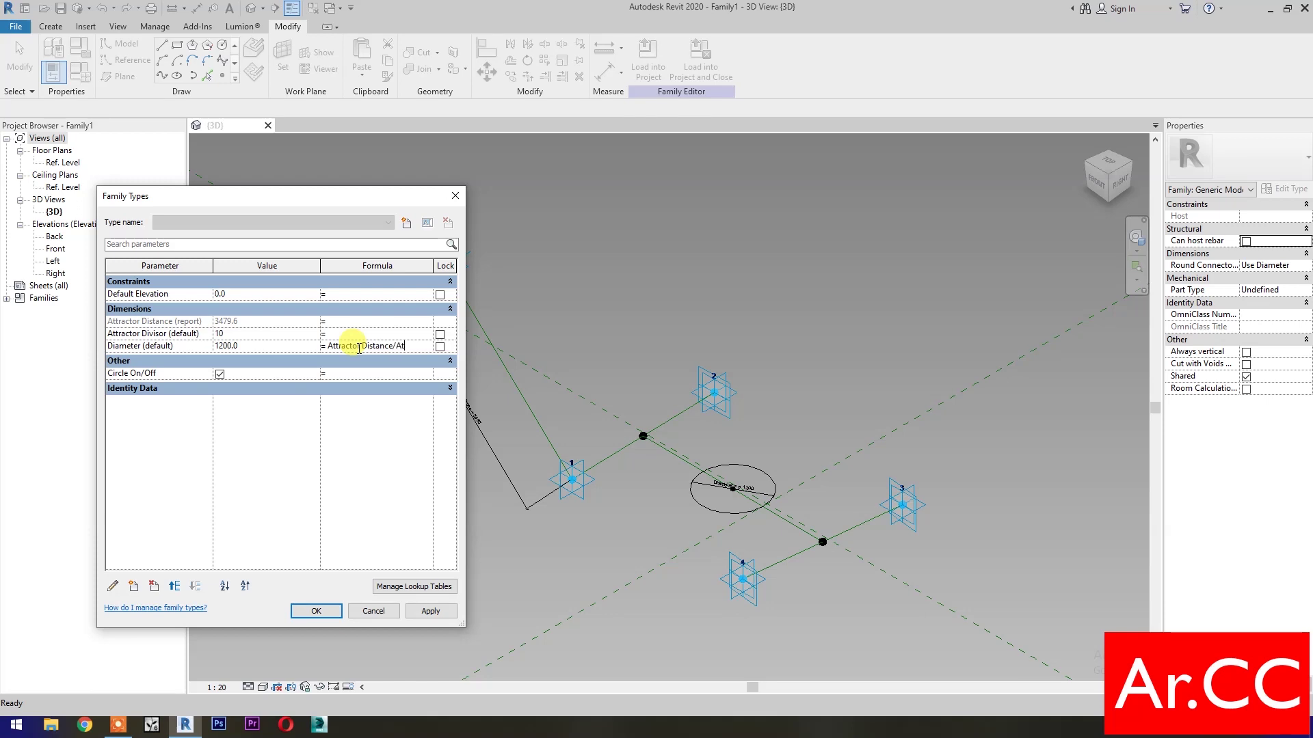
left_click(355, 438)
left_click(431, 612)
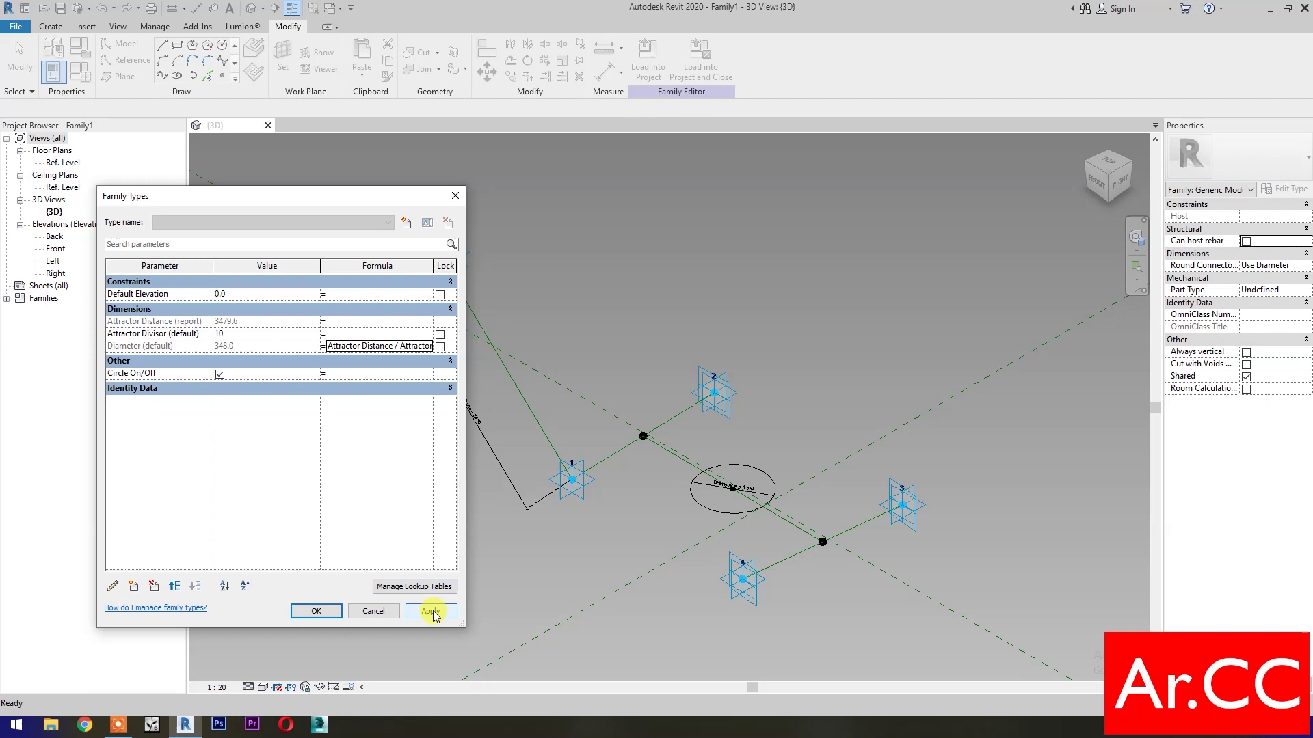
left_click(315, 610)
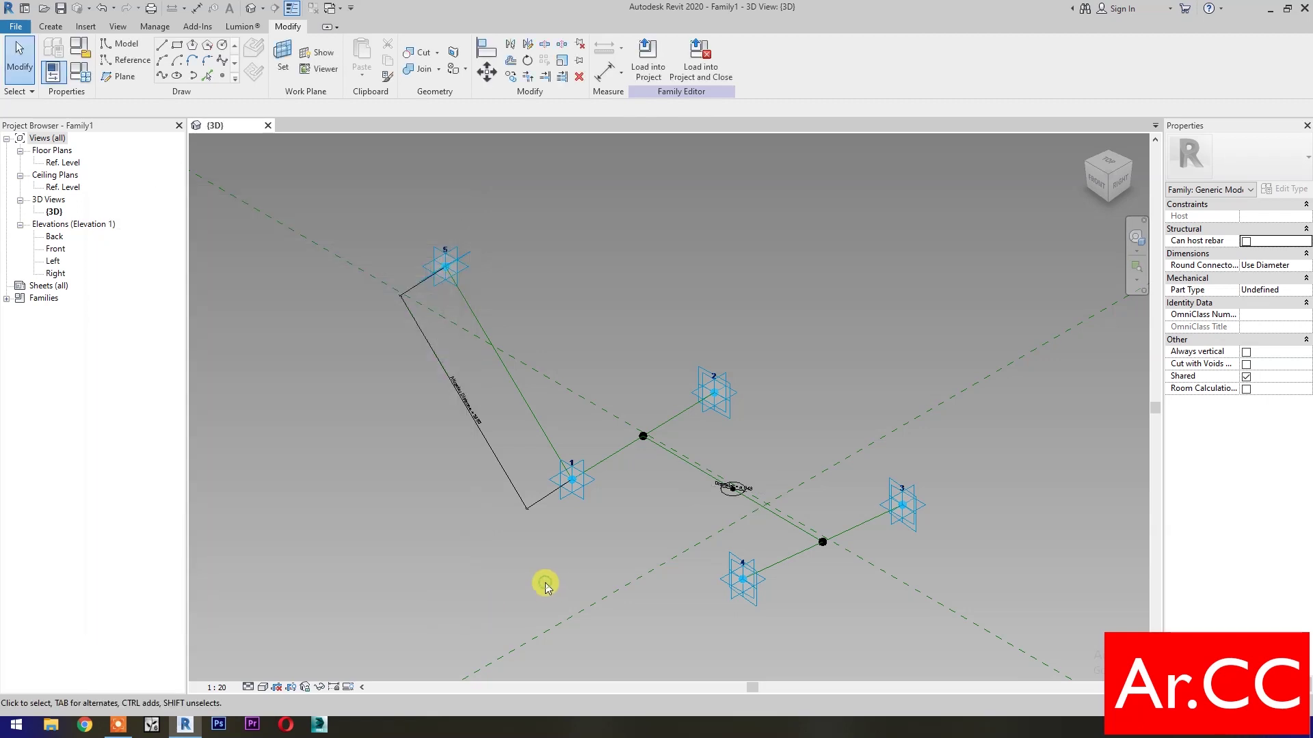
- Turn off the family's Shared option and turn on Always vertical
left_click(1246, 376)
left_click(1246, 352)
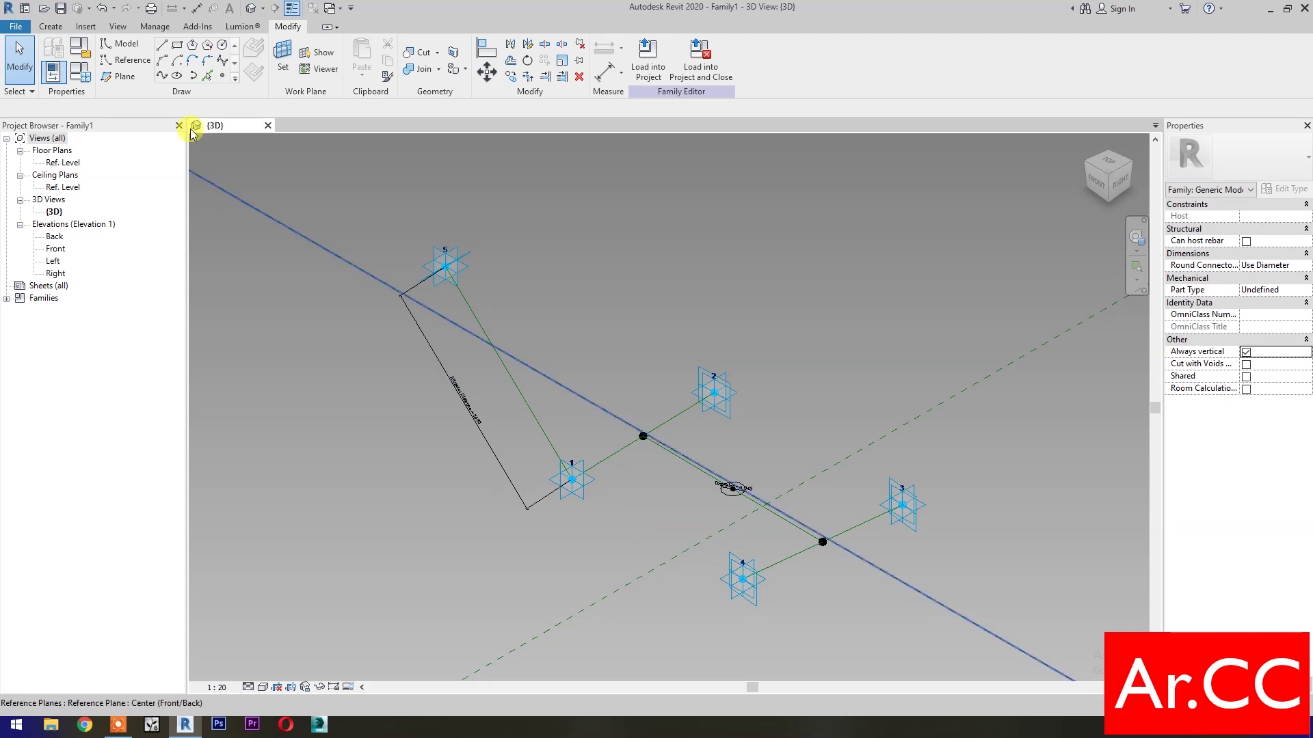
- Save the family to the Desktop as "Adaptive Circle Profile"
left_click(62, 9)
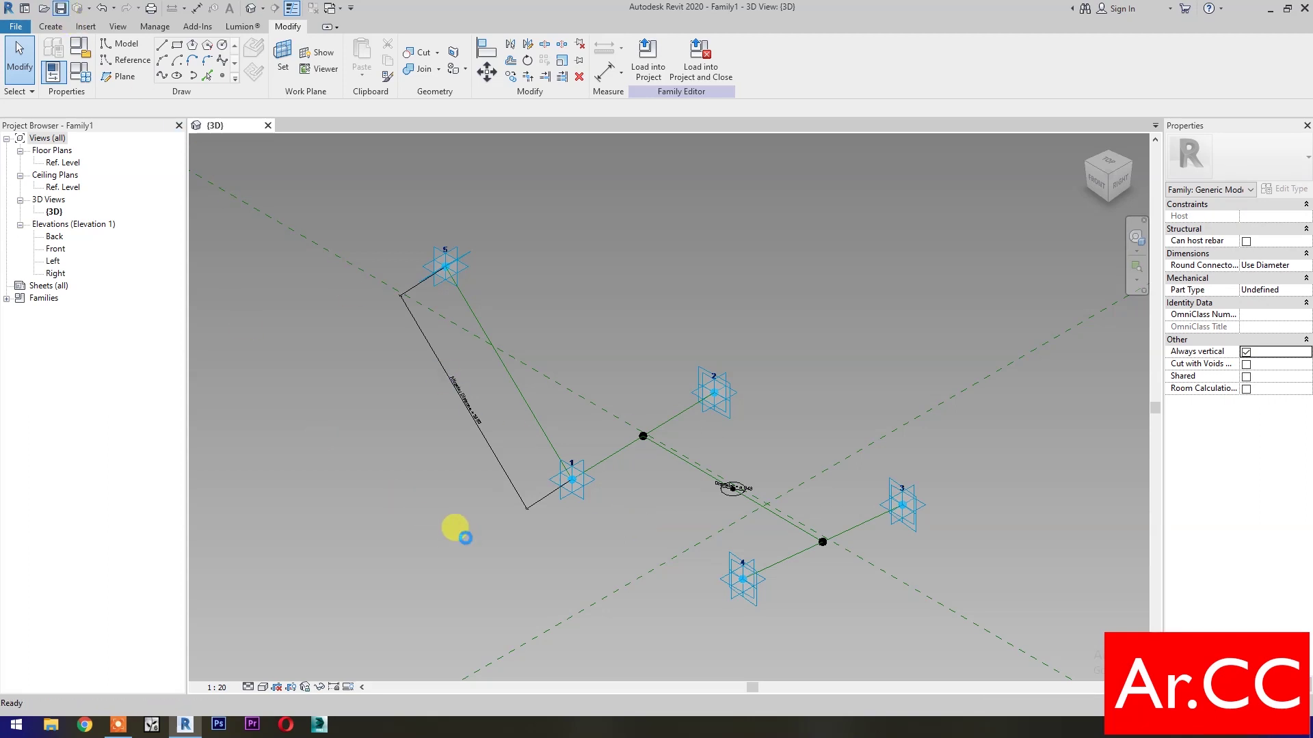
type("Adaptive Circle P")
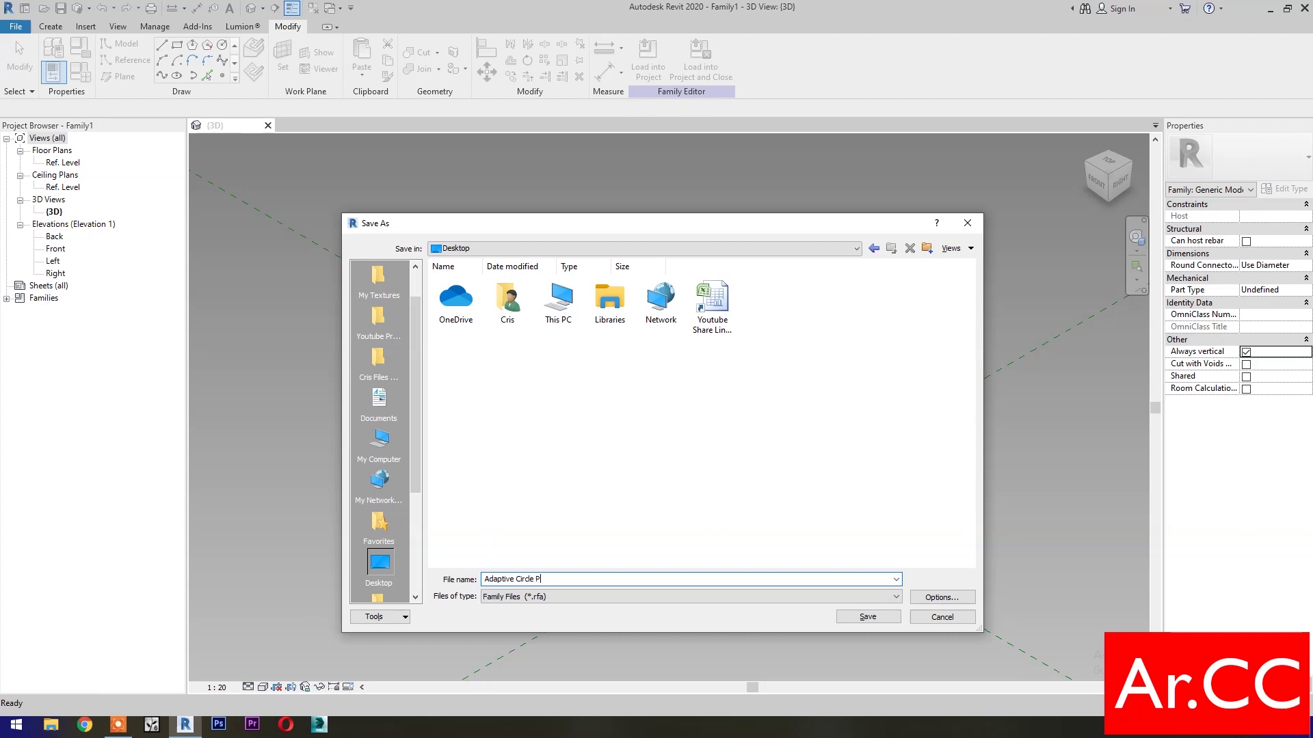
type("rofile")
key("Return")
left_click(337, 364)
- Create a new family from the Metric Generic Model Pattern Based template
left_click(21, 29)
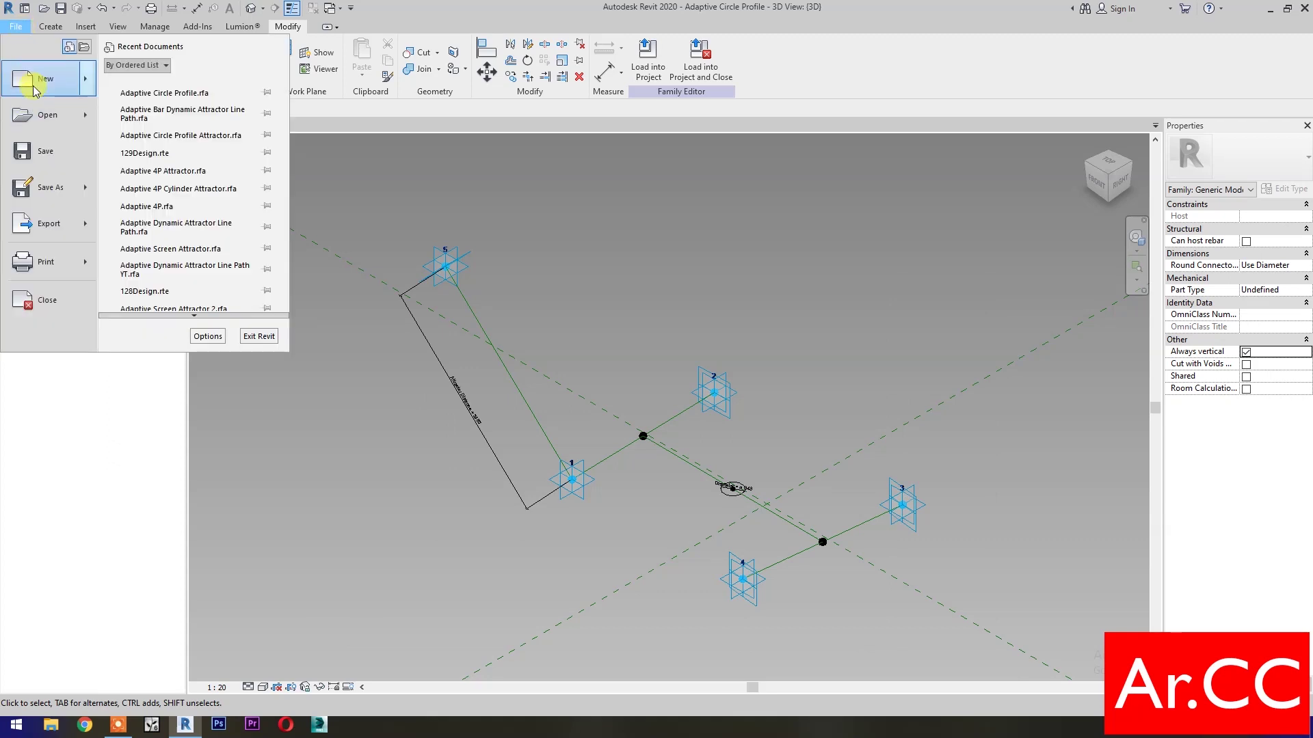
mouse_move(24, 109)
left_click(133, 132)
scroll(698, 376, "down", 3)
left_click(627, 302)
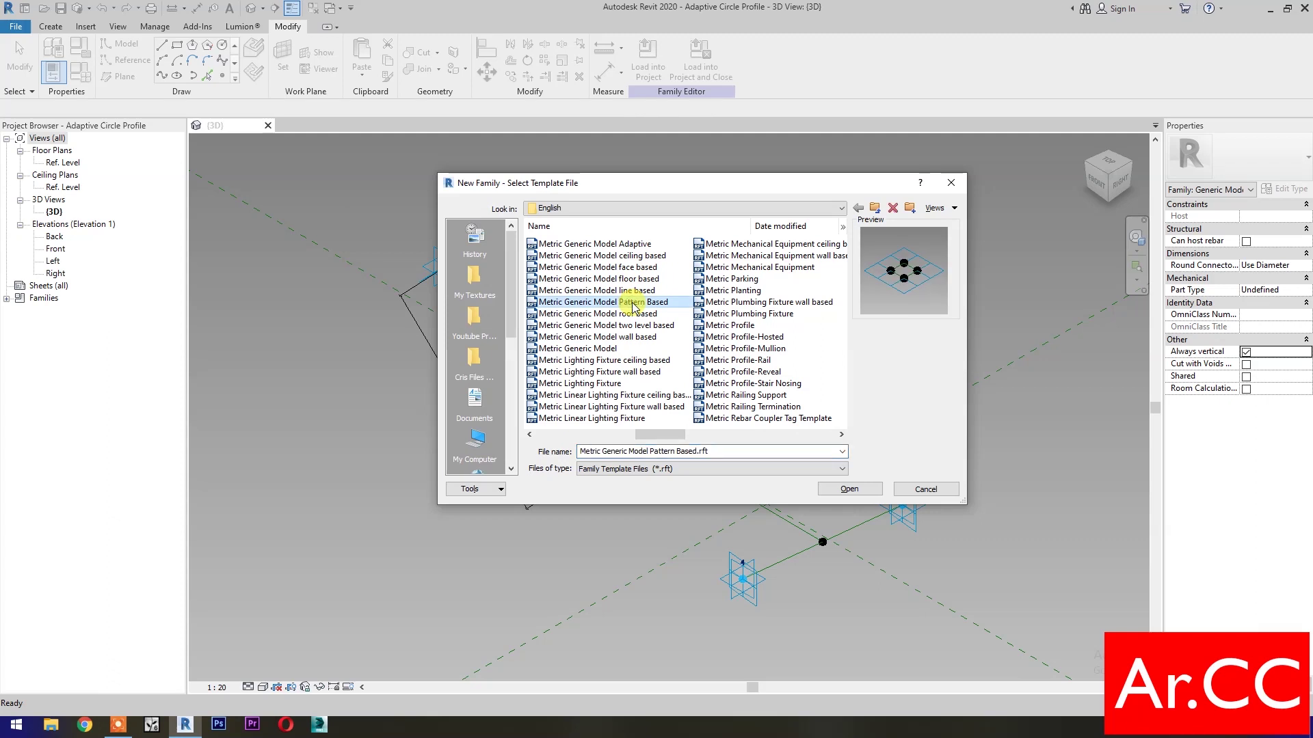
left_click(827, 493)
- Place a reference point on placement point 1 and another on placement point 3, each on that point's horizontal plane
scroll(813, 481, "up", 5)
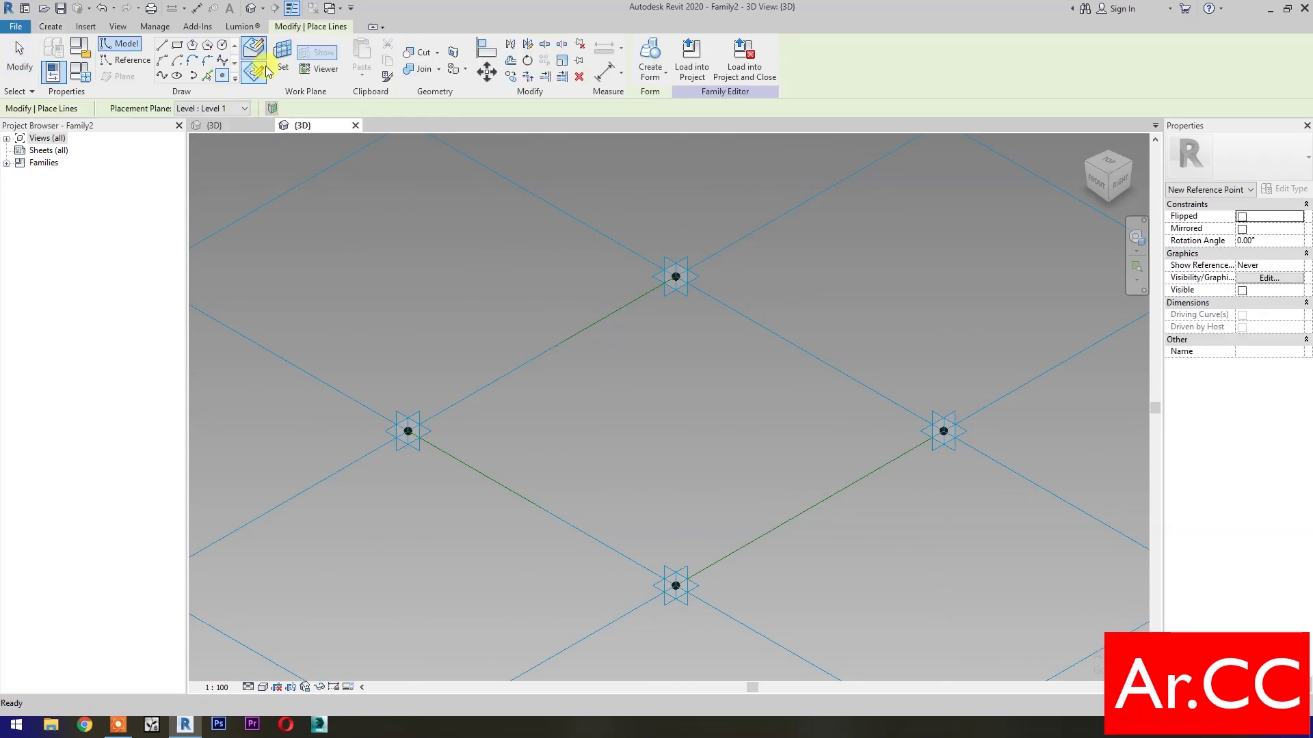
key("Escape")
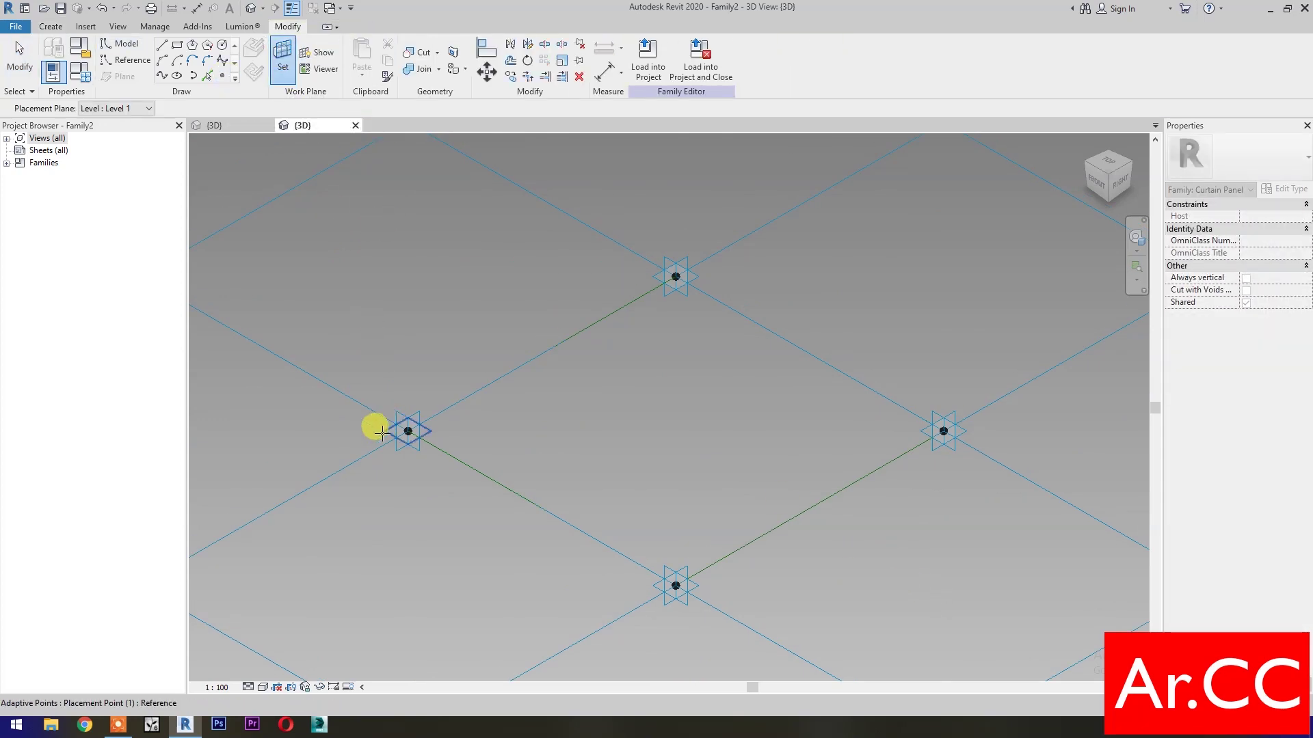
key("Return")
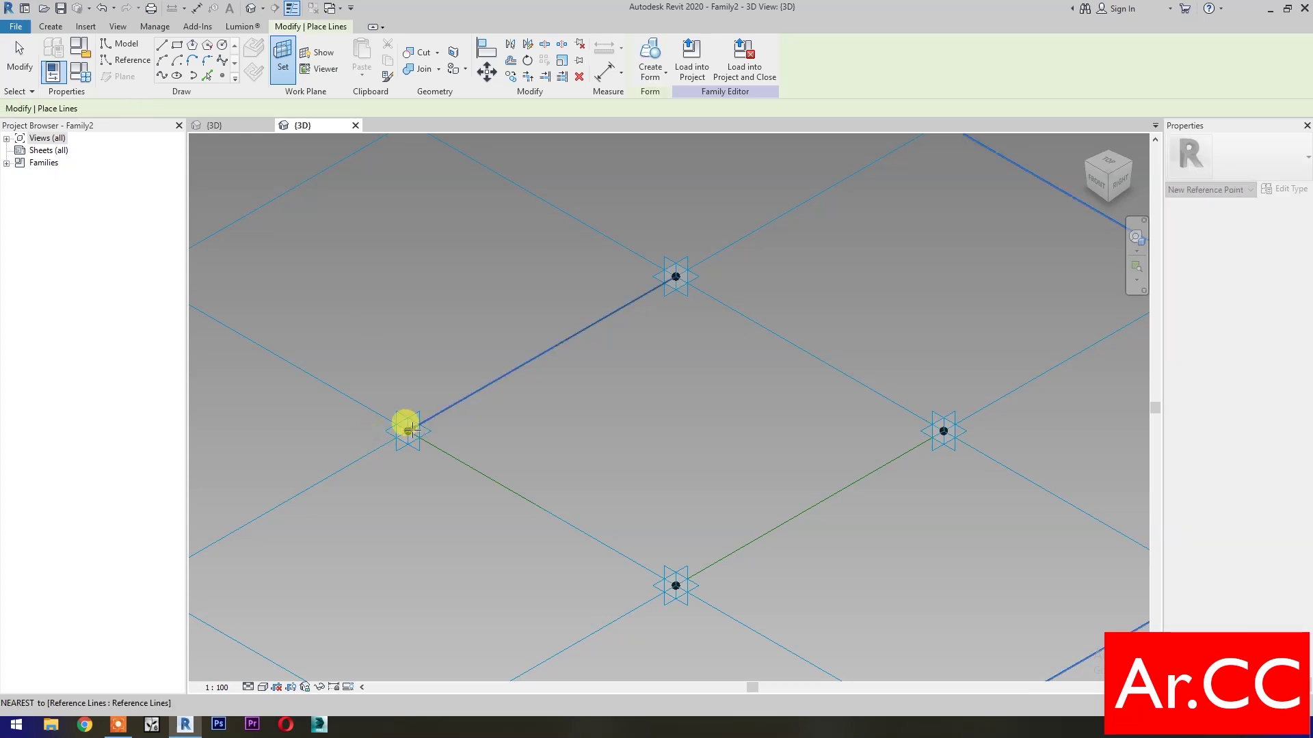
left_click(408, 427)
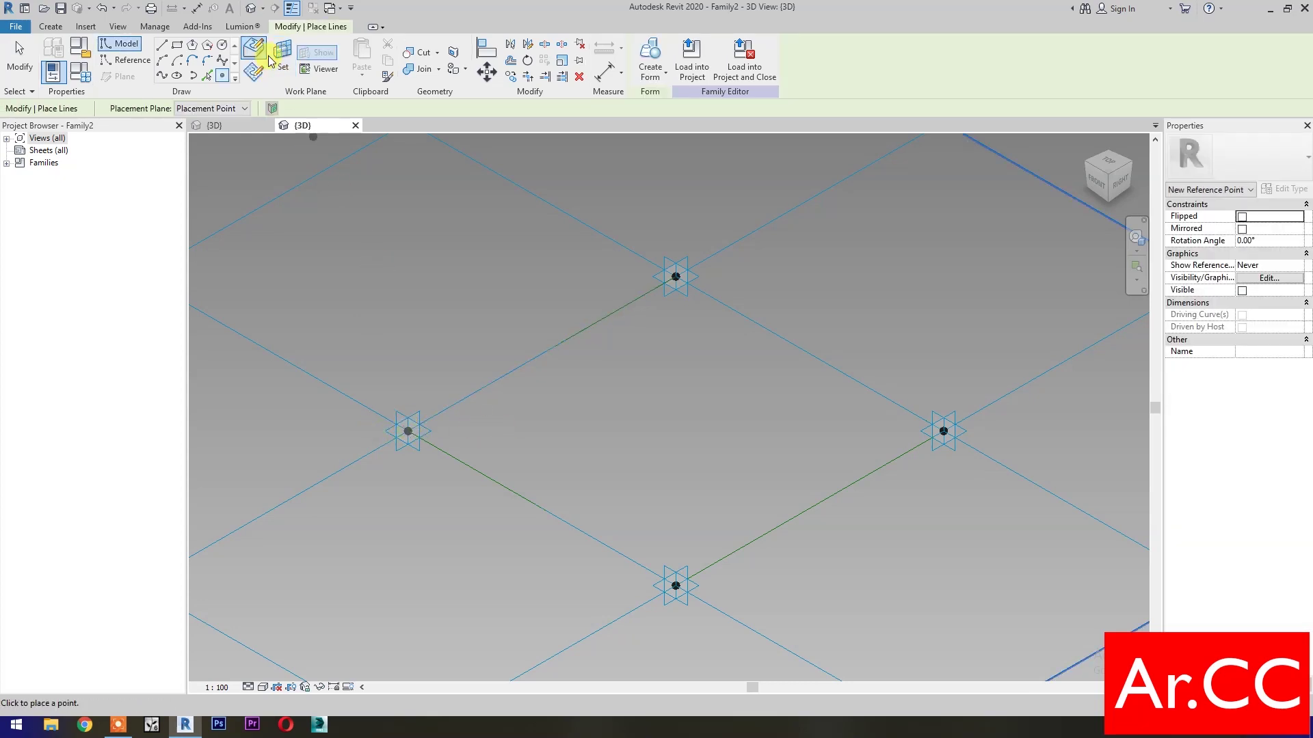
key("Escape")
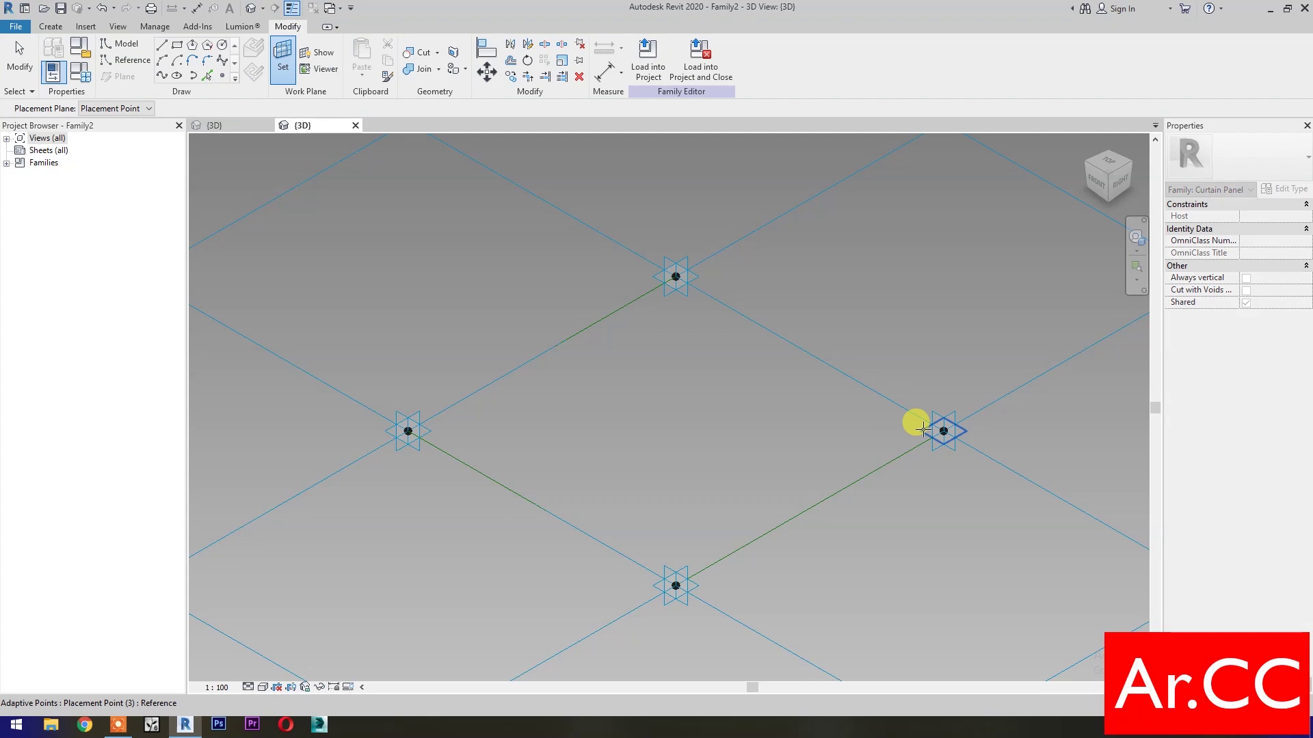
key("Return")
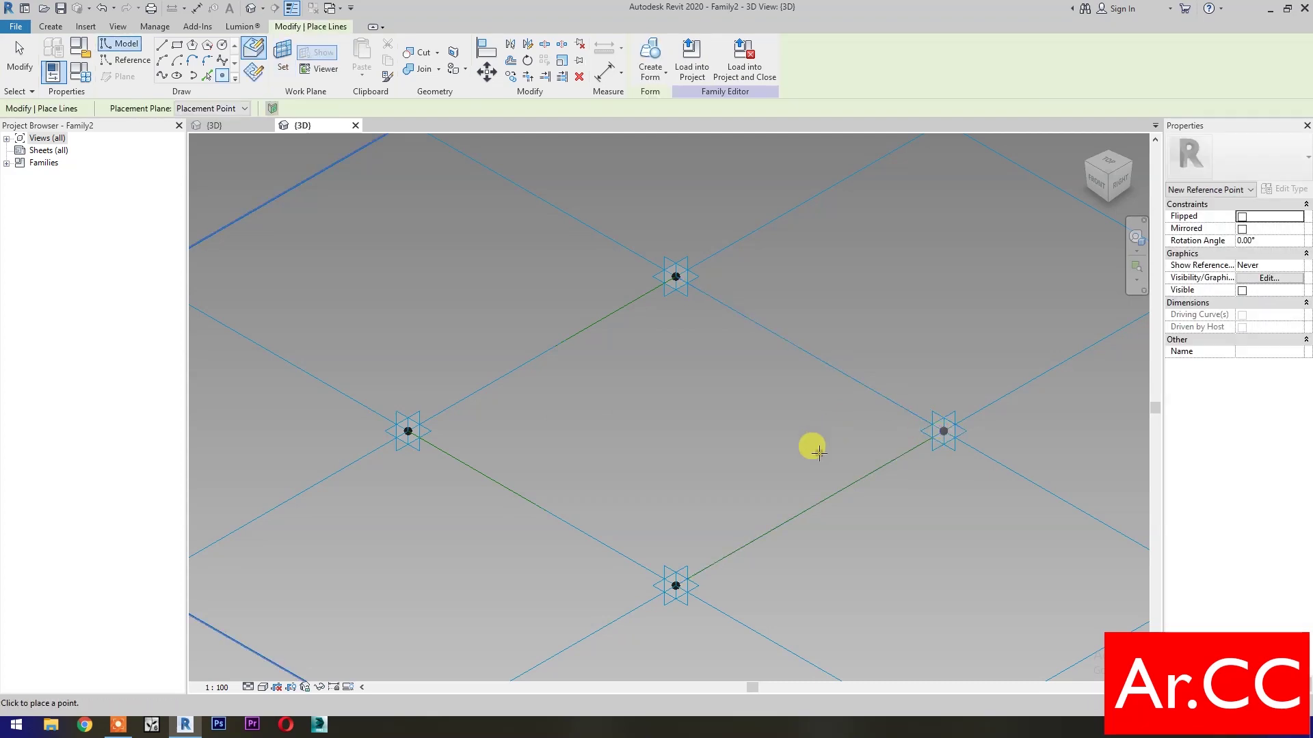
key("Escape")
- Filter the selection down to the two new reference points only and set their offset to 500
left_click_drag(325, 357, 1056, 493)
left_click(685, 61)
left_click(740, 297)
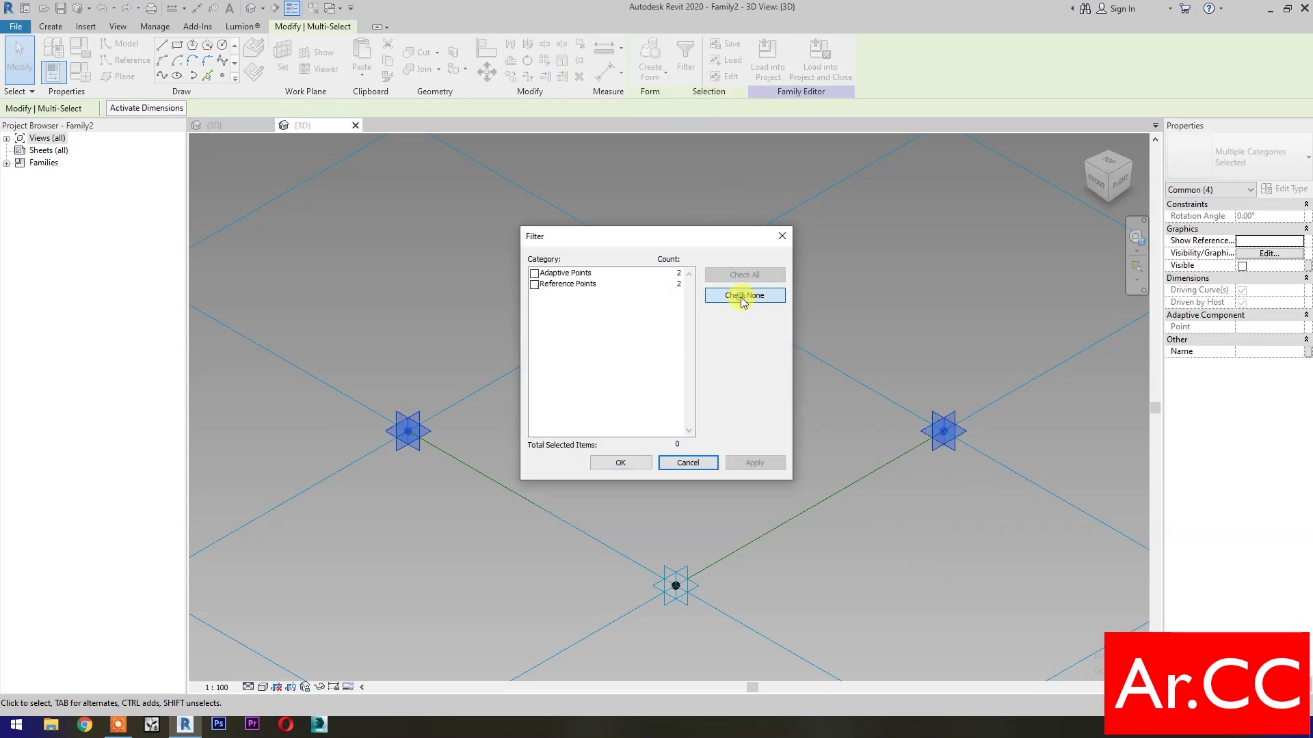
left_click(533, 284)
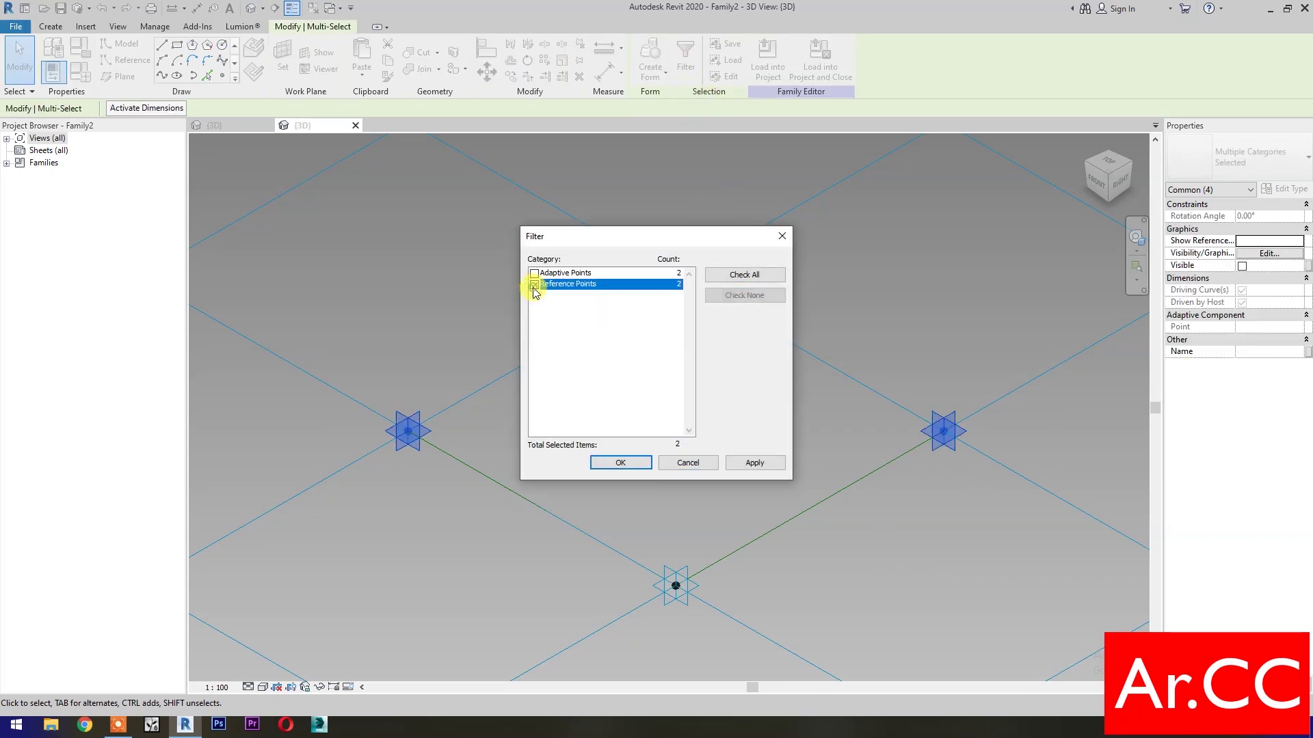
left_click(605, 462)
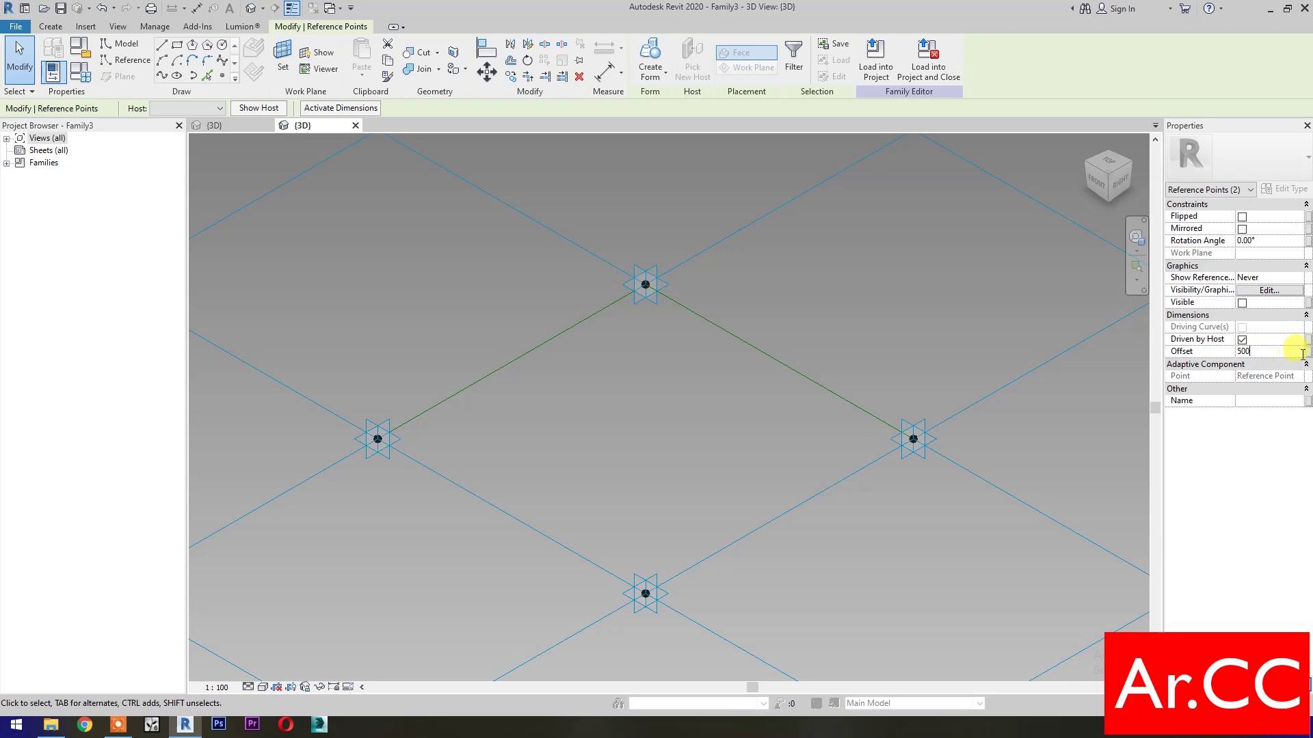
- Associate the two reference points' offset with a new instance family parameter named "Offset"
left_click(1307, 355)
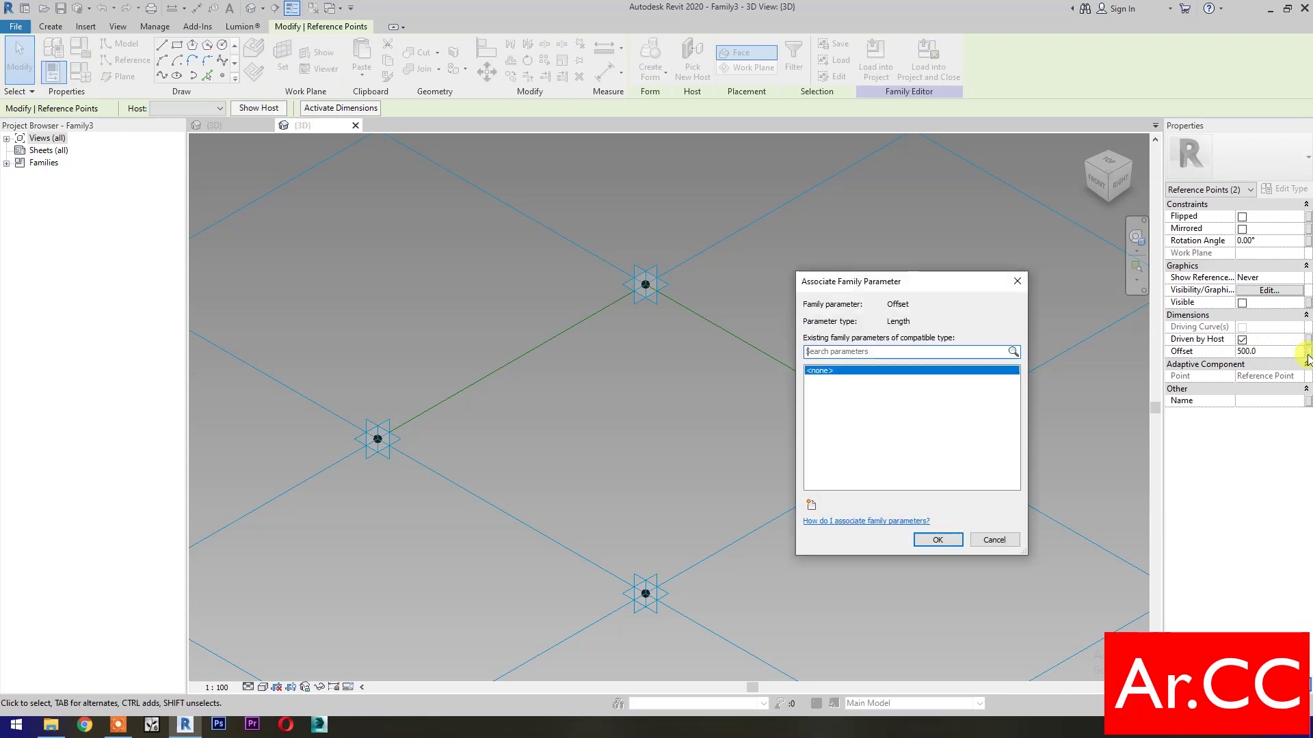
left_click(811, 506)
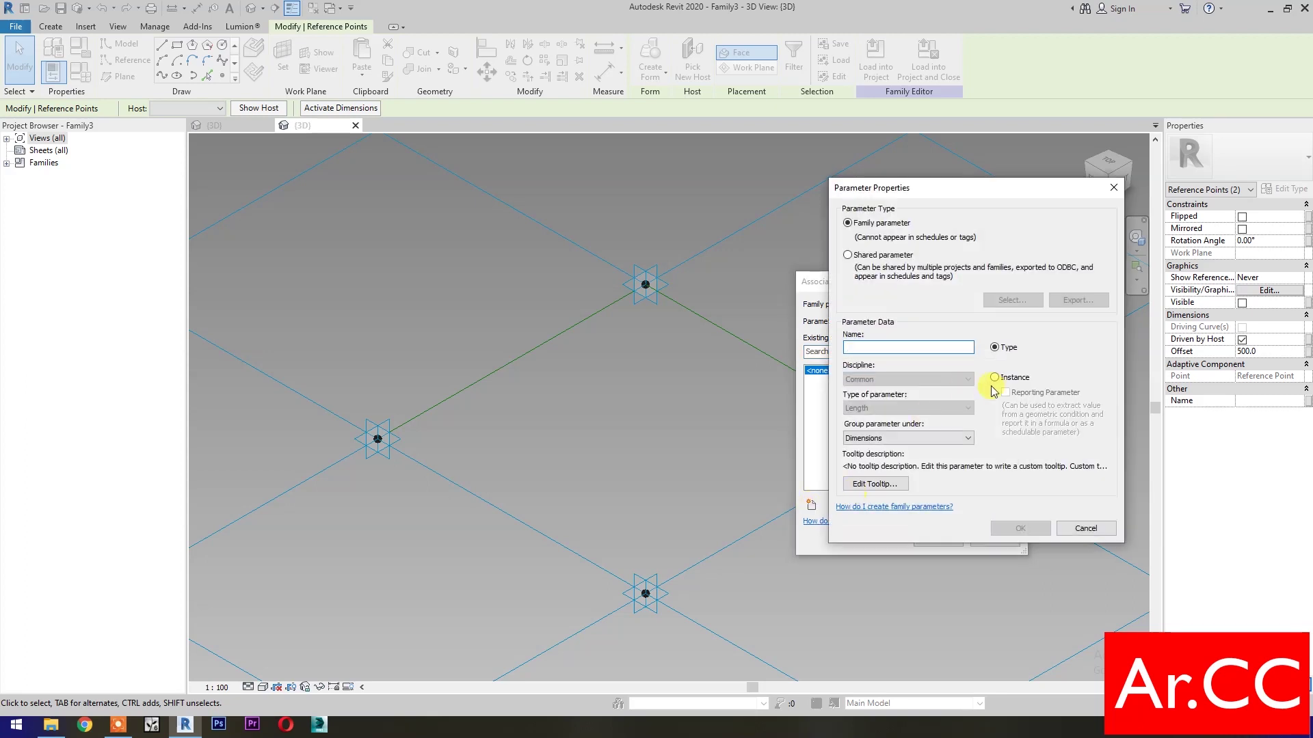
left_click(997, 380)
type("Offset")
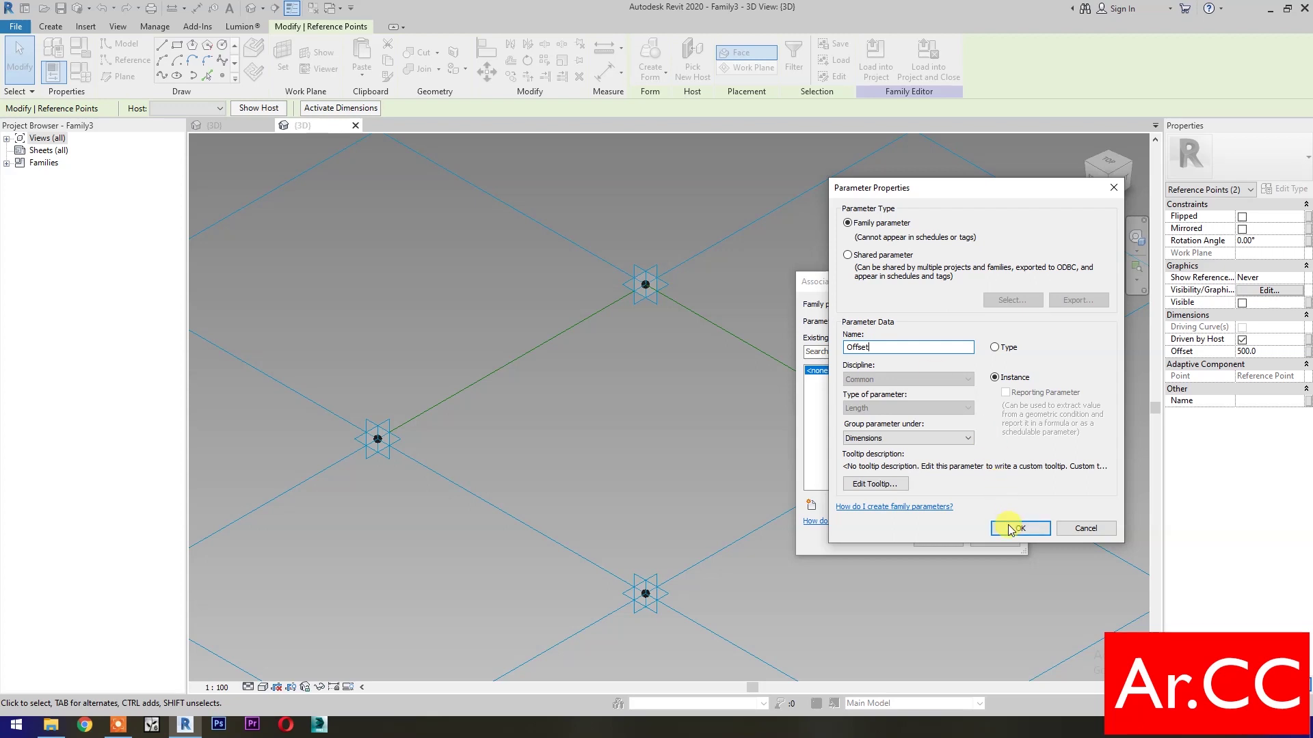
left_click(1012, 530)
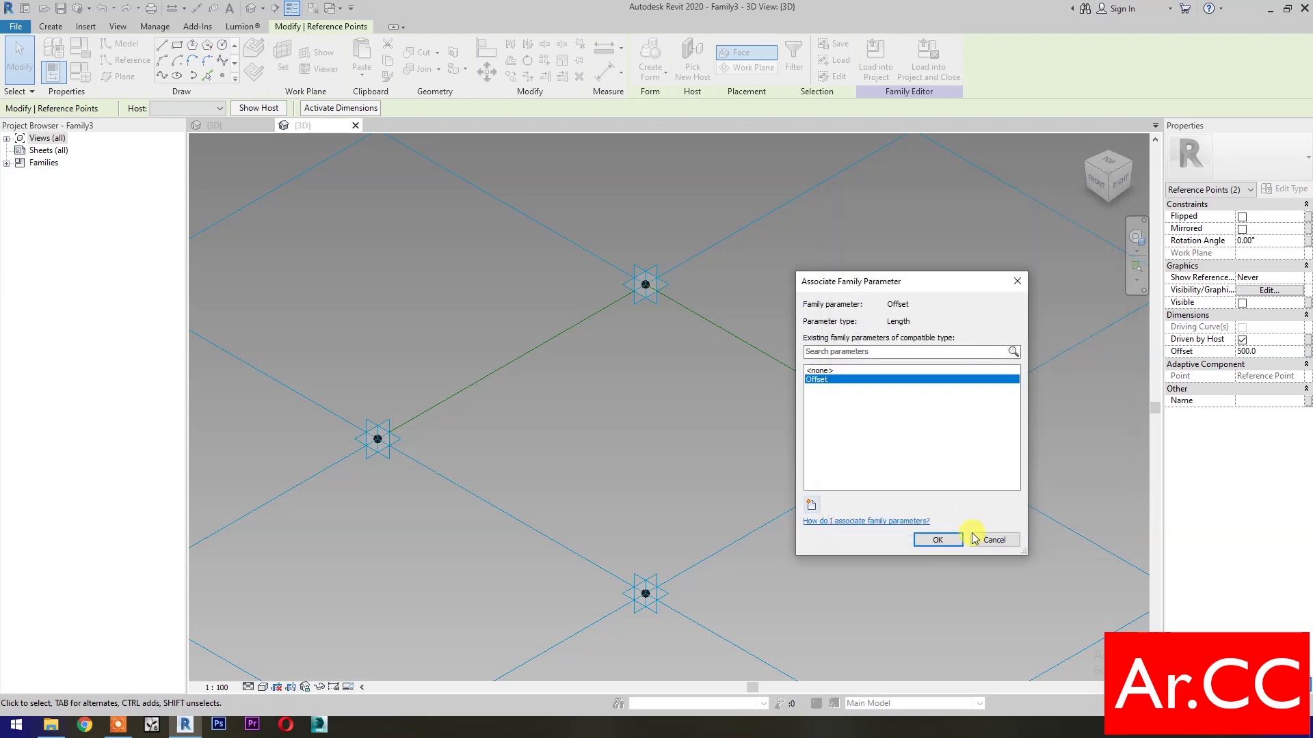
left_click(932, 536)
- Connect the two offset points with a line, make it a reference line, and host a reference point on it near its start
left_click(166, 76)
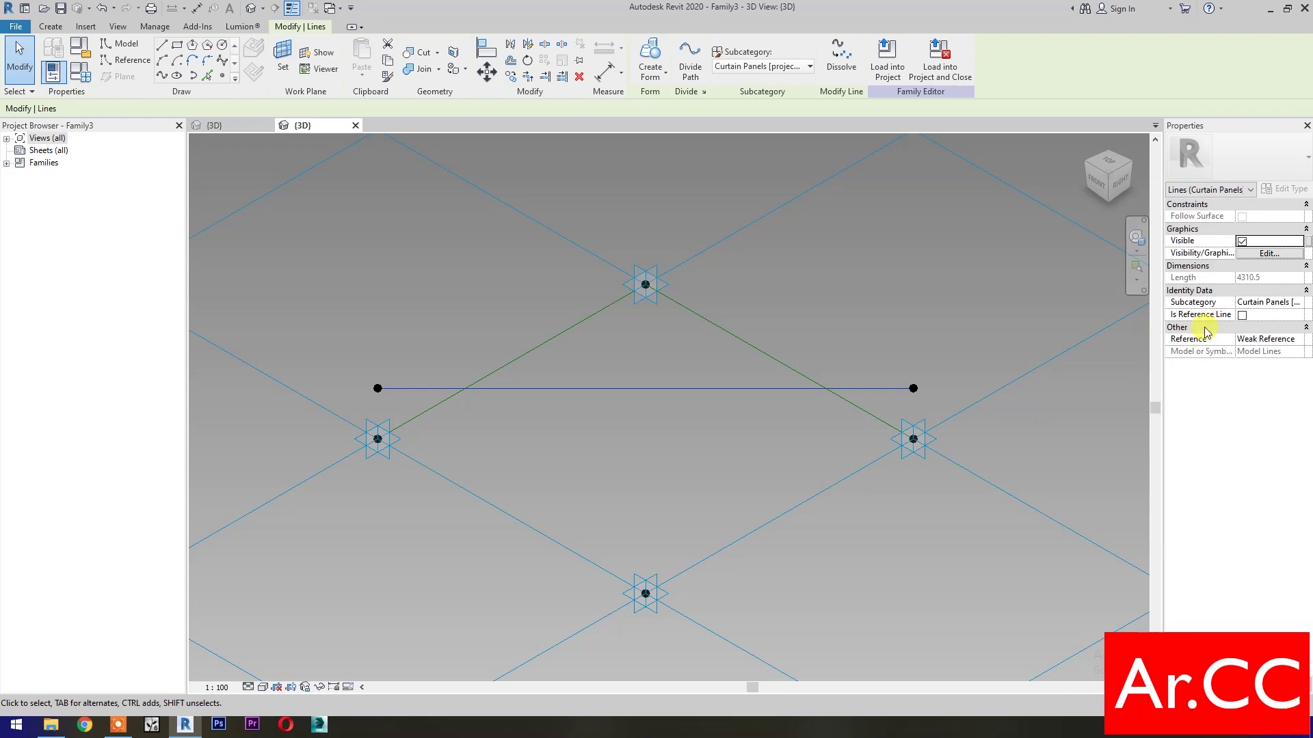
left_click(1243, 315)
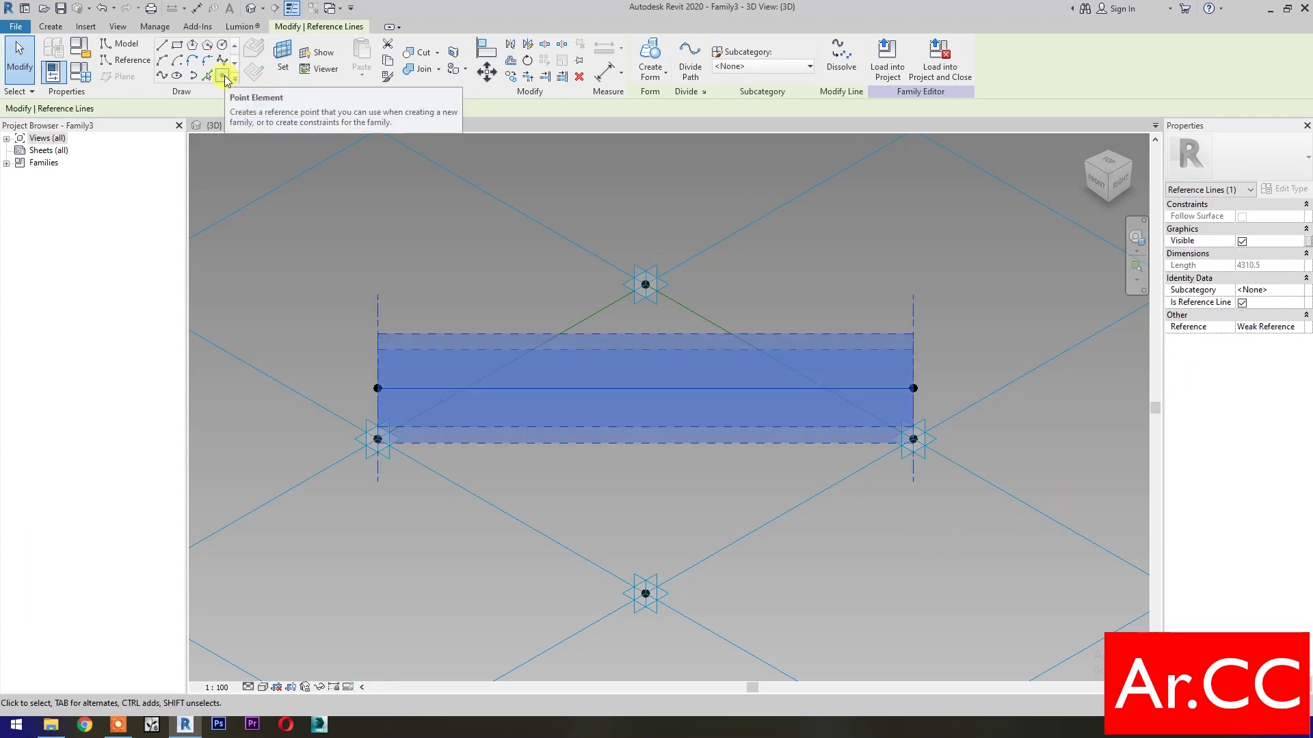
left_click(224, 77)
left_click(428, 388)
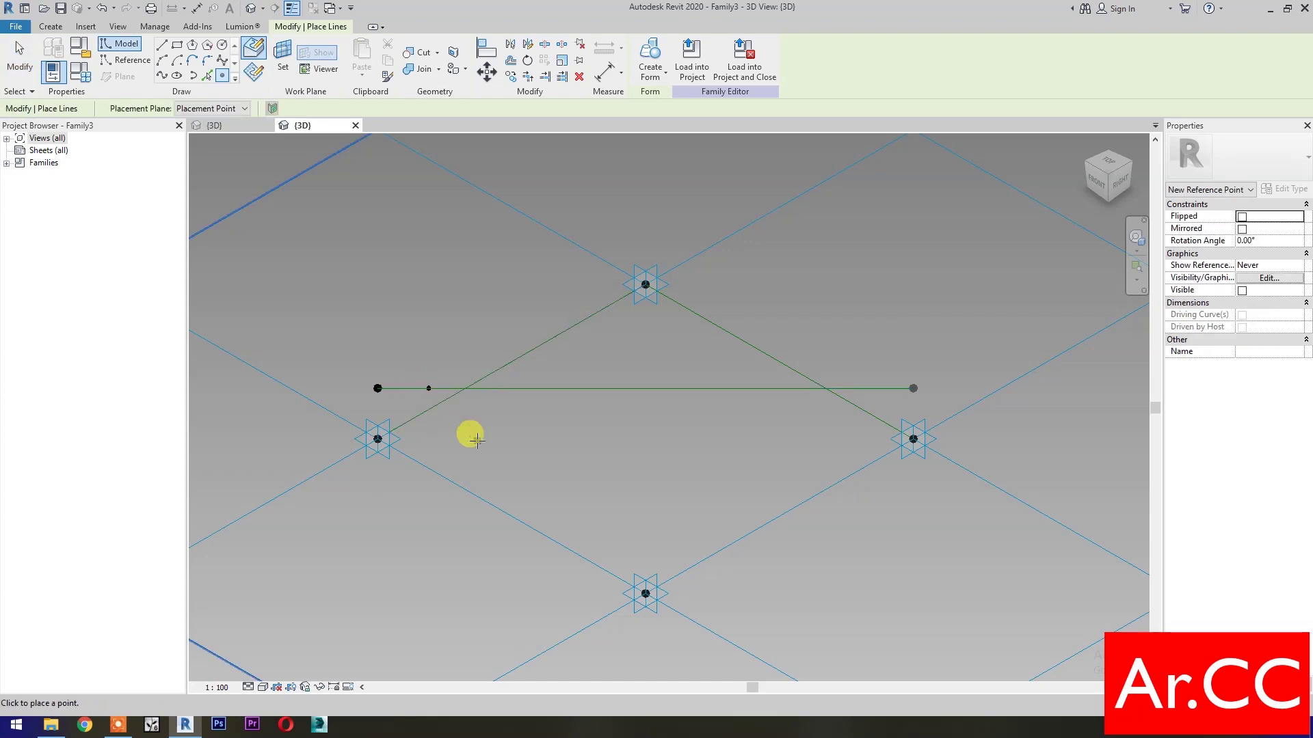
key("Escape")
left_click(430, 389)
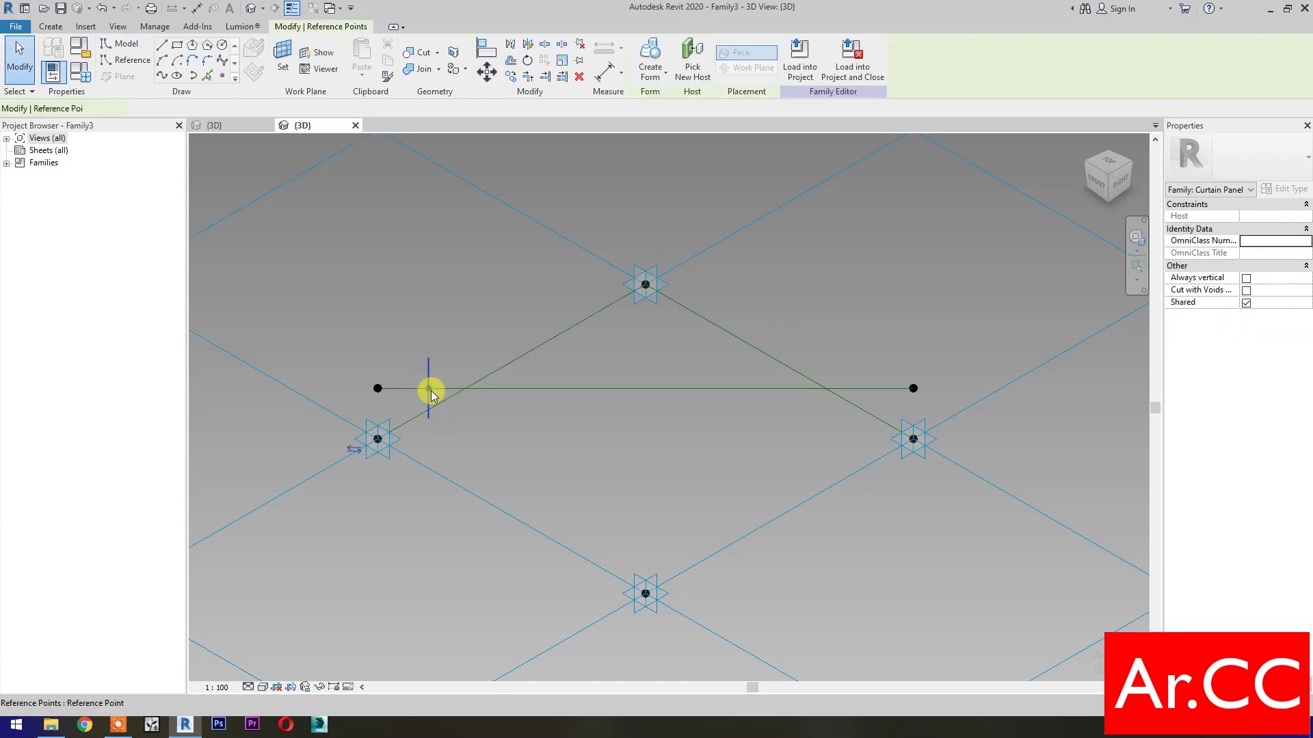
- Set the hosted point's normalized curve parameter to 0.1 and associate it with a new family parameter named "NCP"
left_click(1296, 364)
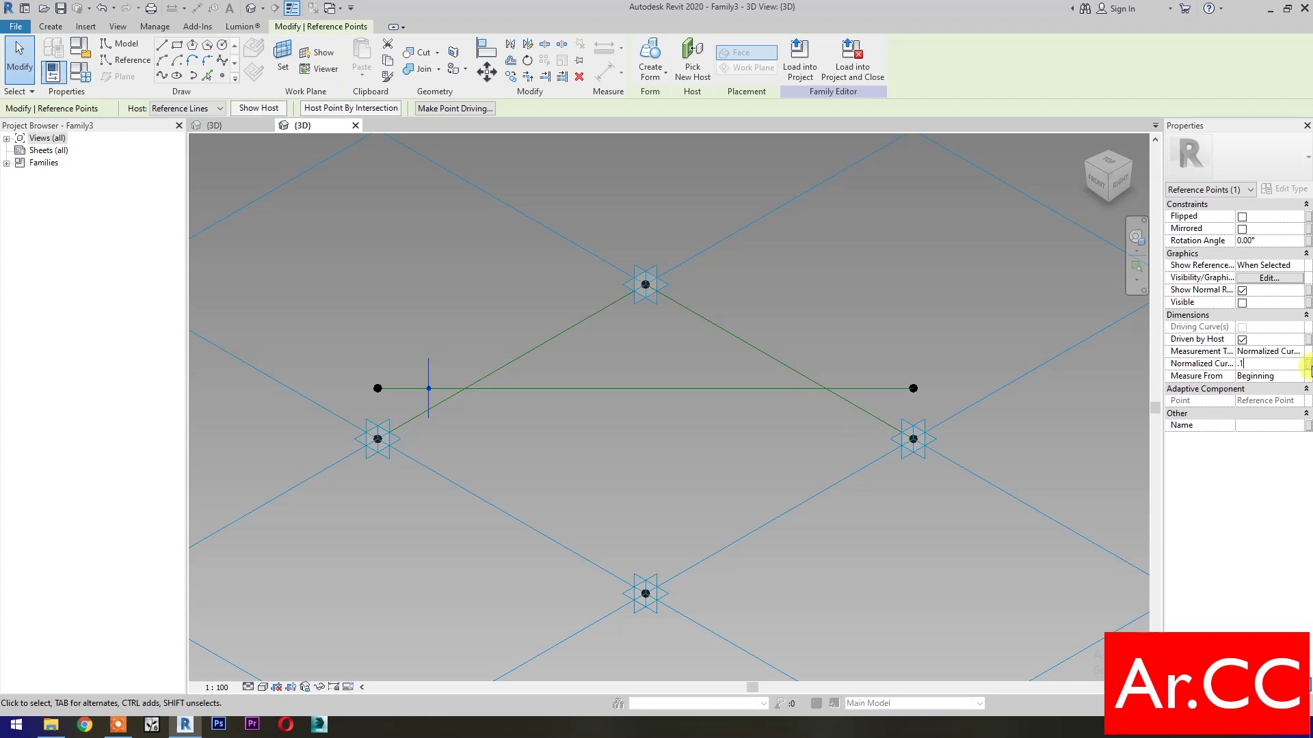
left_click(1309, 369)
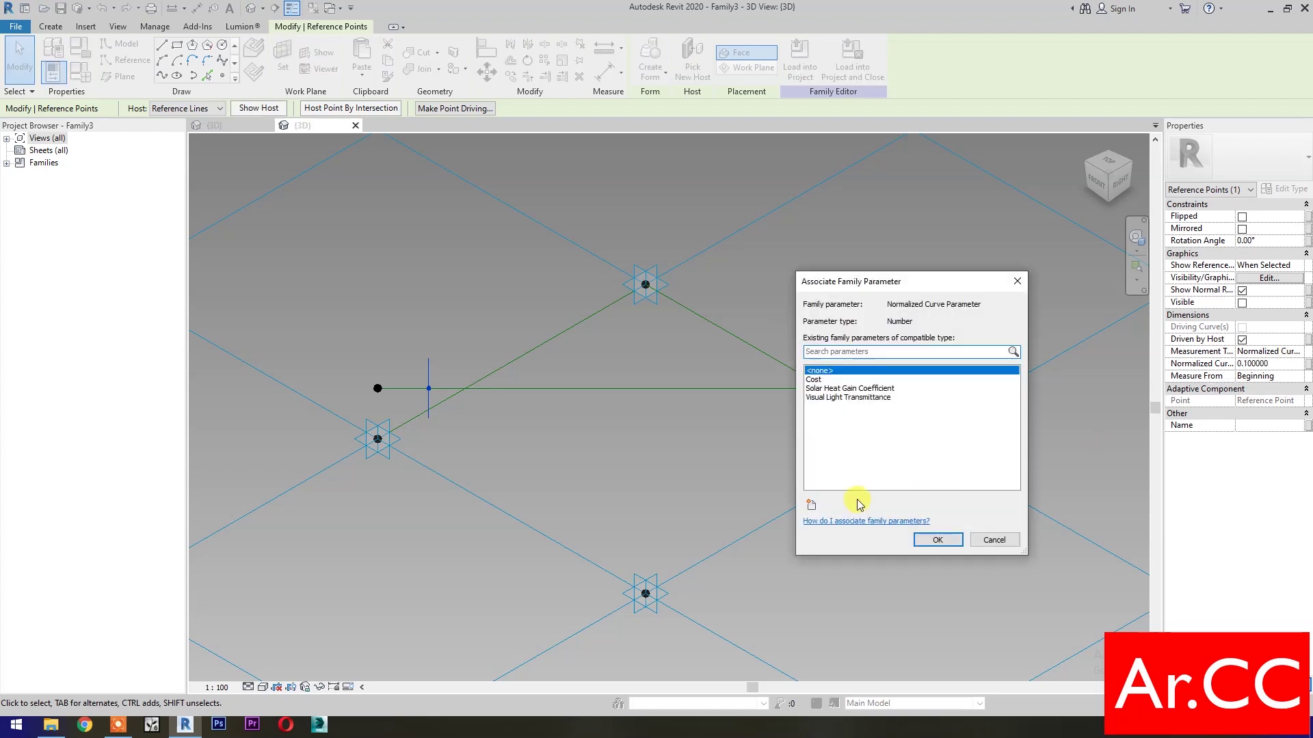
left_click(812, 508)
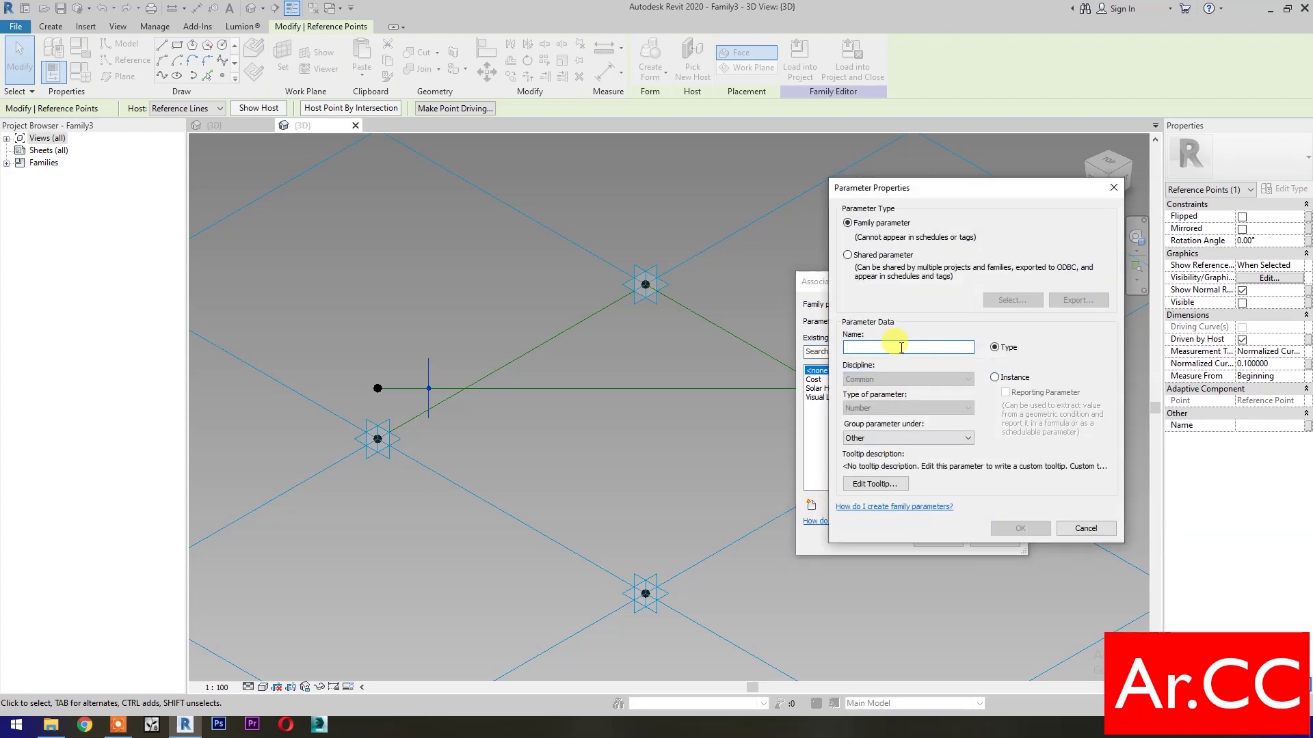
type("NCP")
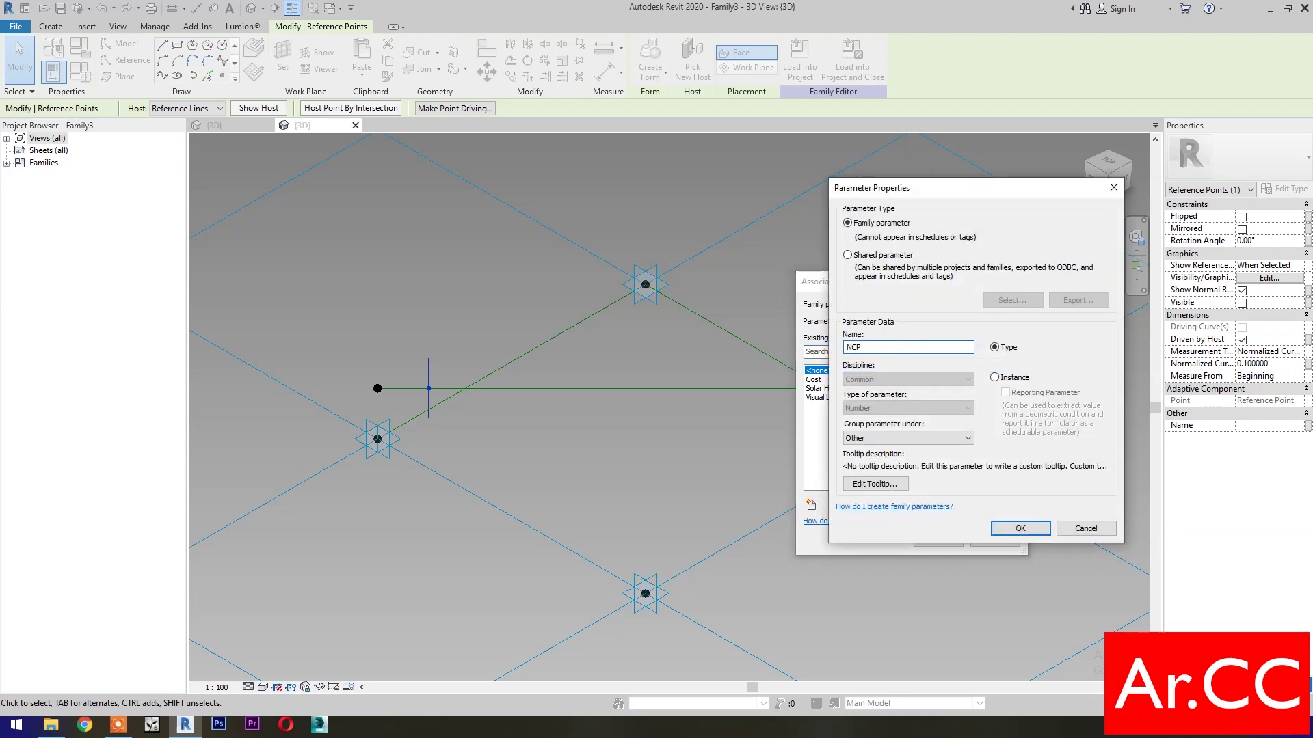
left_click(1019, 528)
left_click(936, 540)
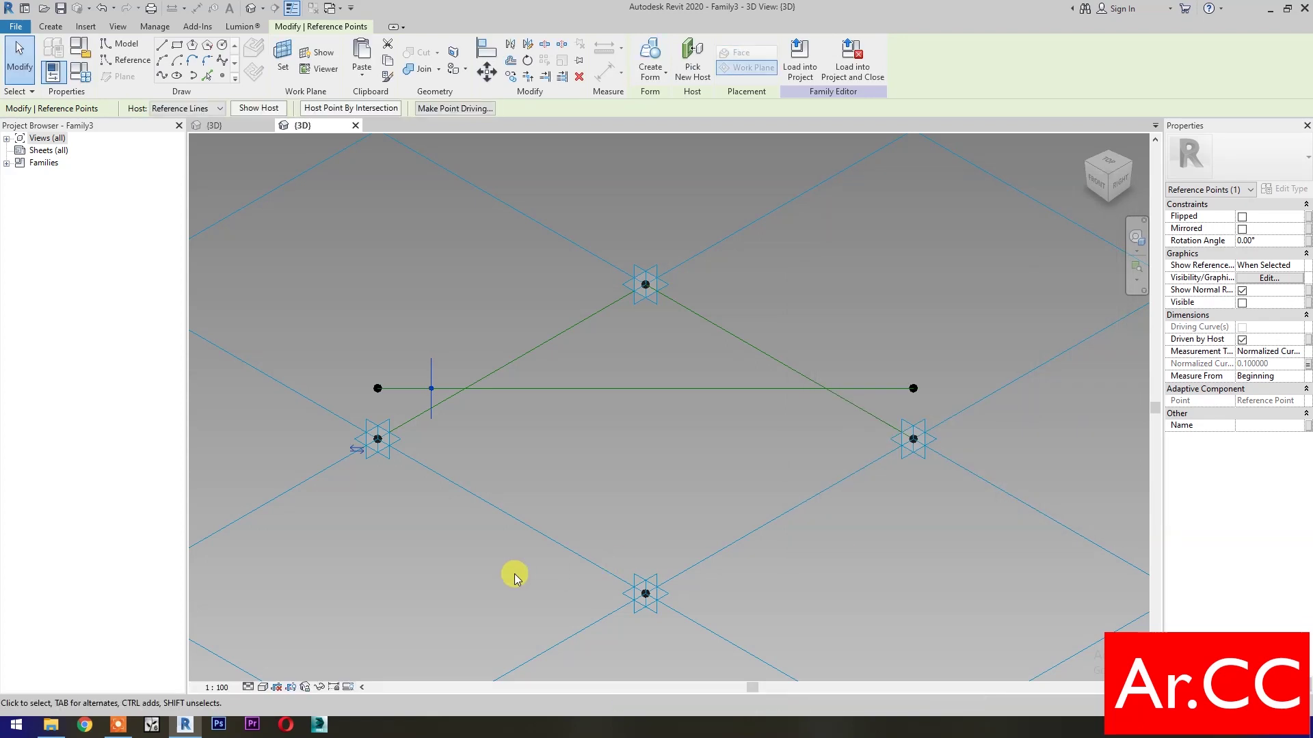
- Create a flat surface form from the chain of four reference lines bounding the panel
left_click(514, 539)
key("Tab")
left_click(523, 524)
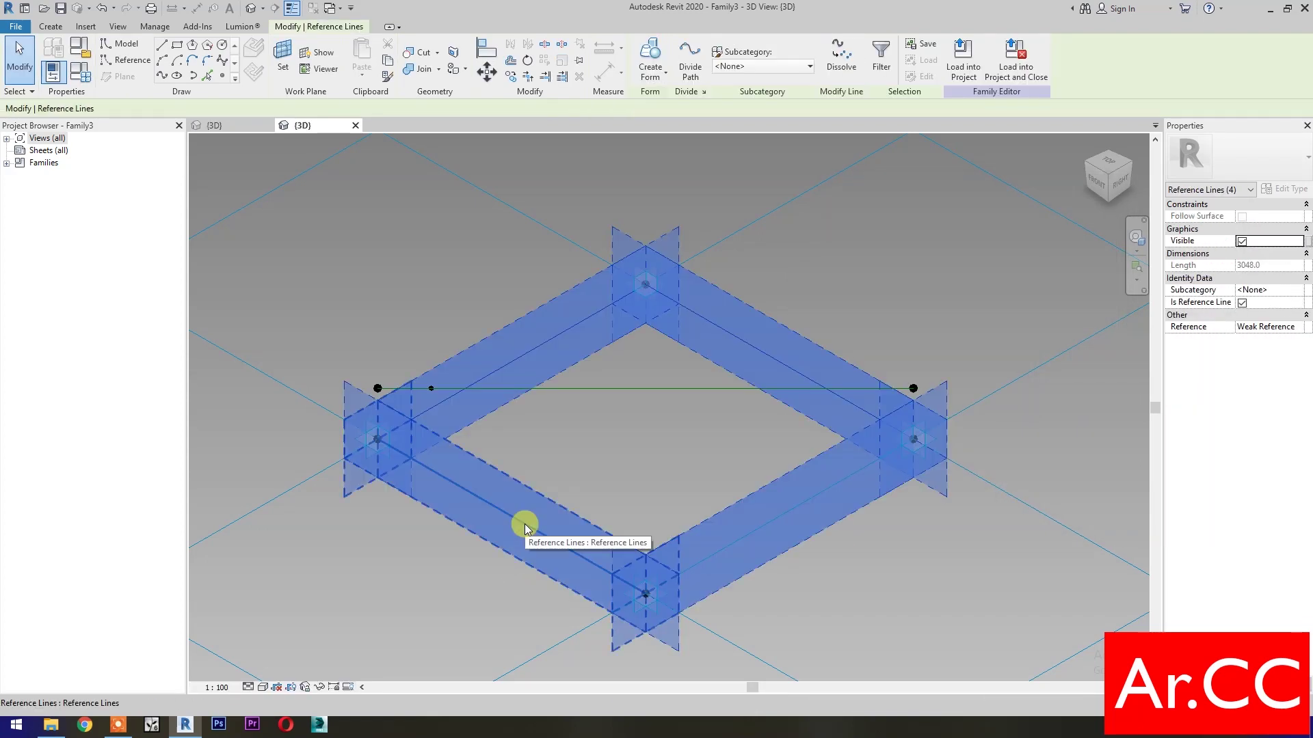
left_click(650, 58)
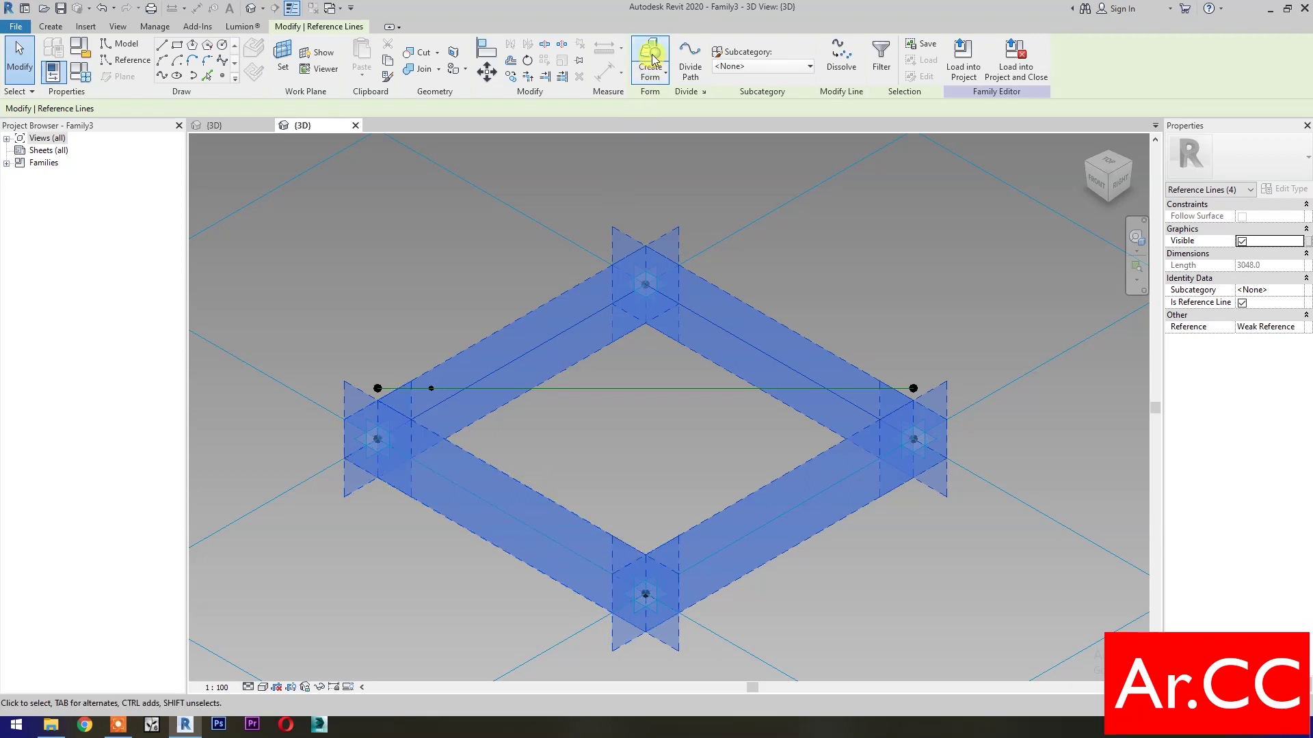
left_click(479, 619)
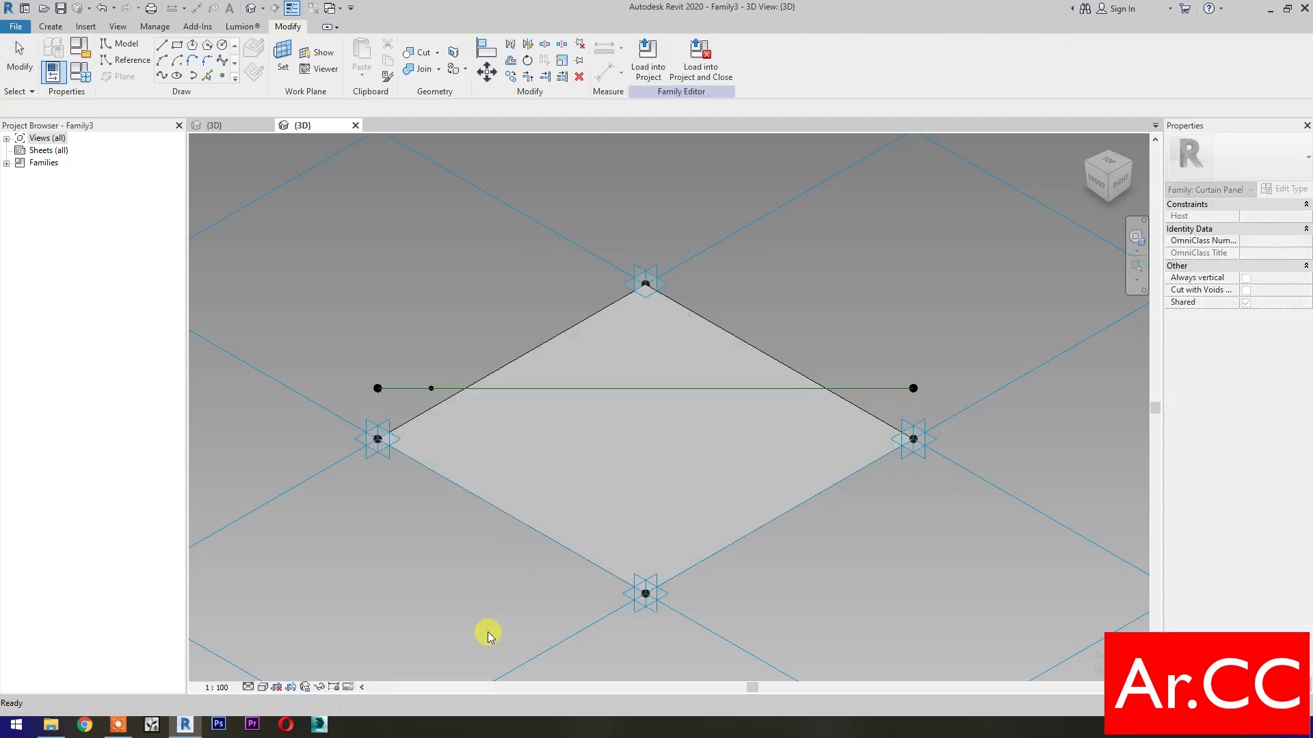
- Divide the panel surface into a UV grid and display its nodes in the surface representation
left_click(510, 363)
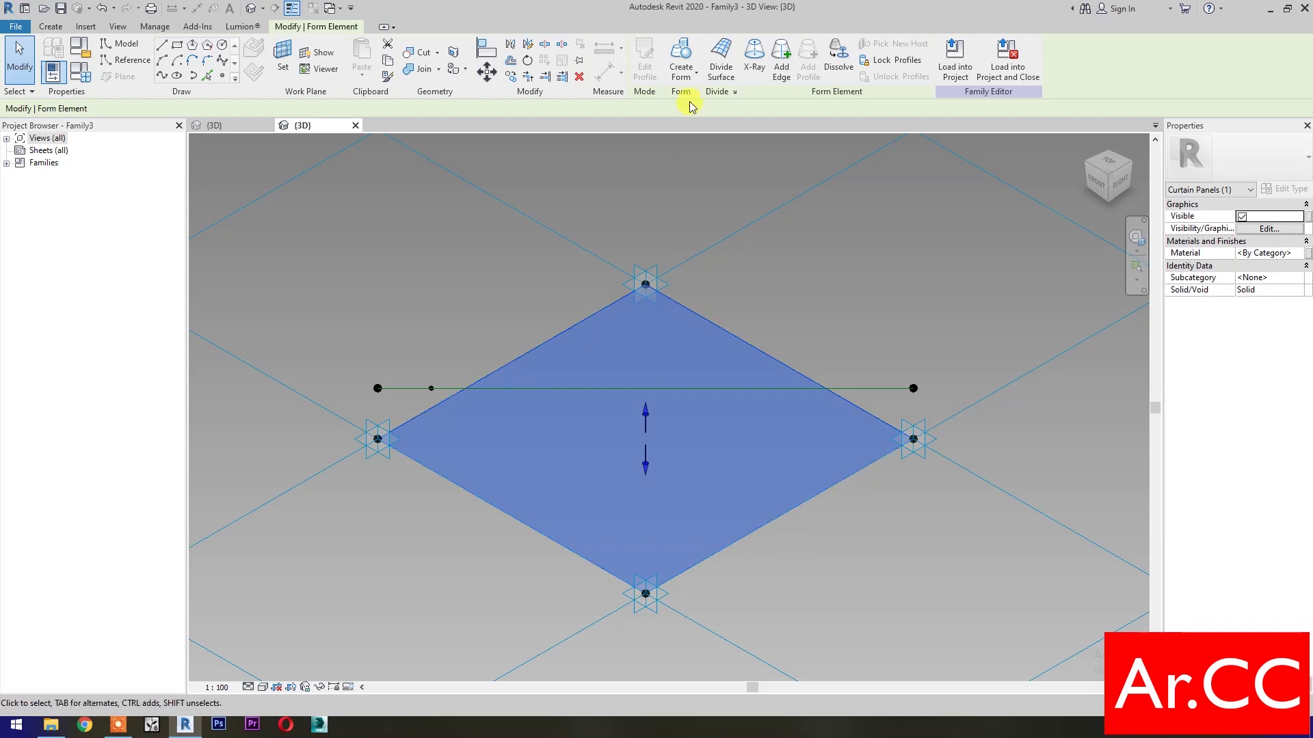
left_click(713, 64)
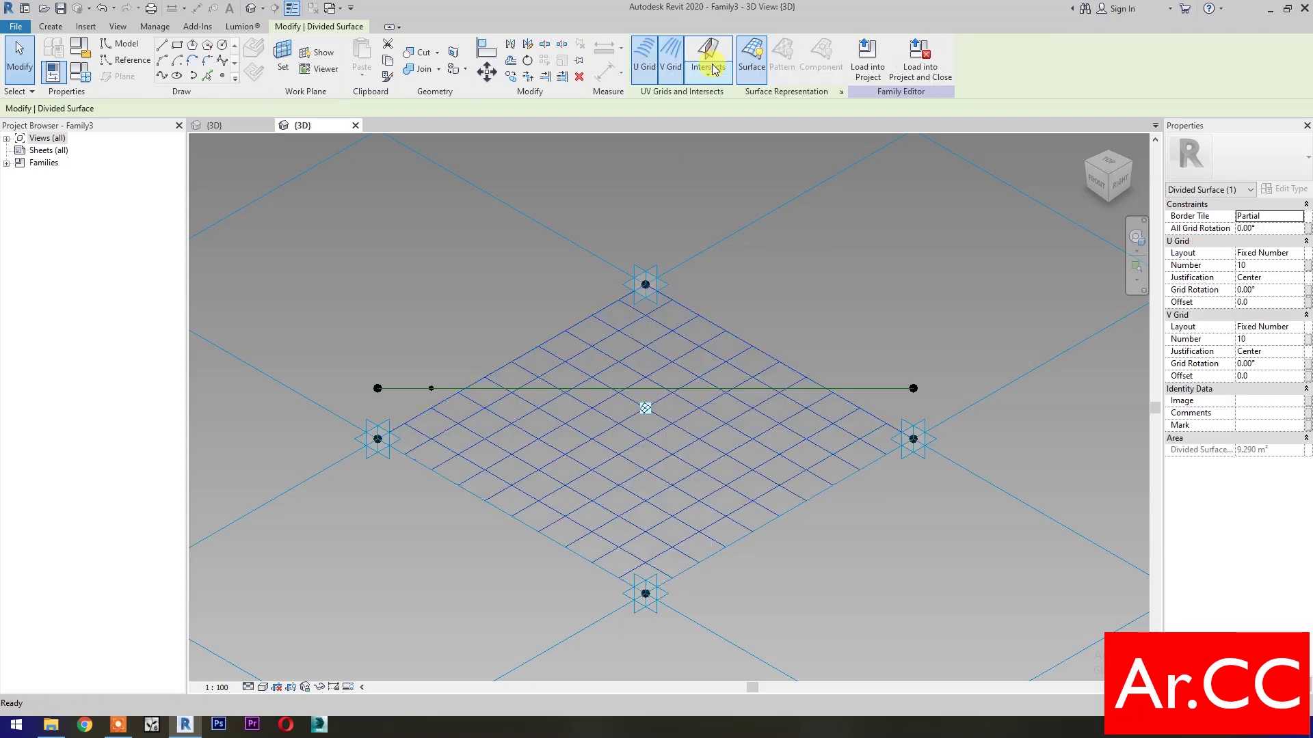
left_click(842, 93)
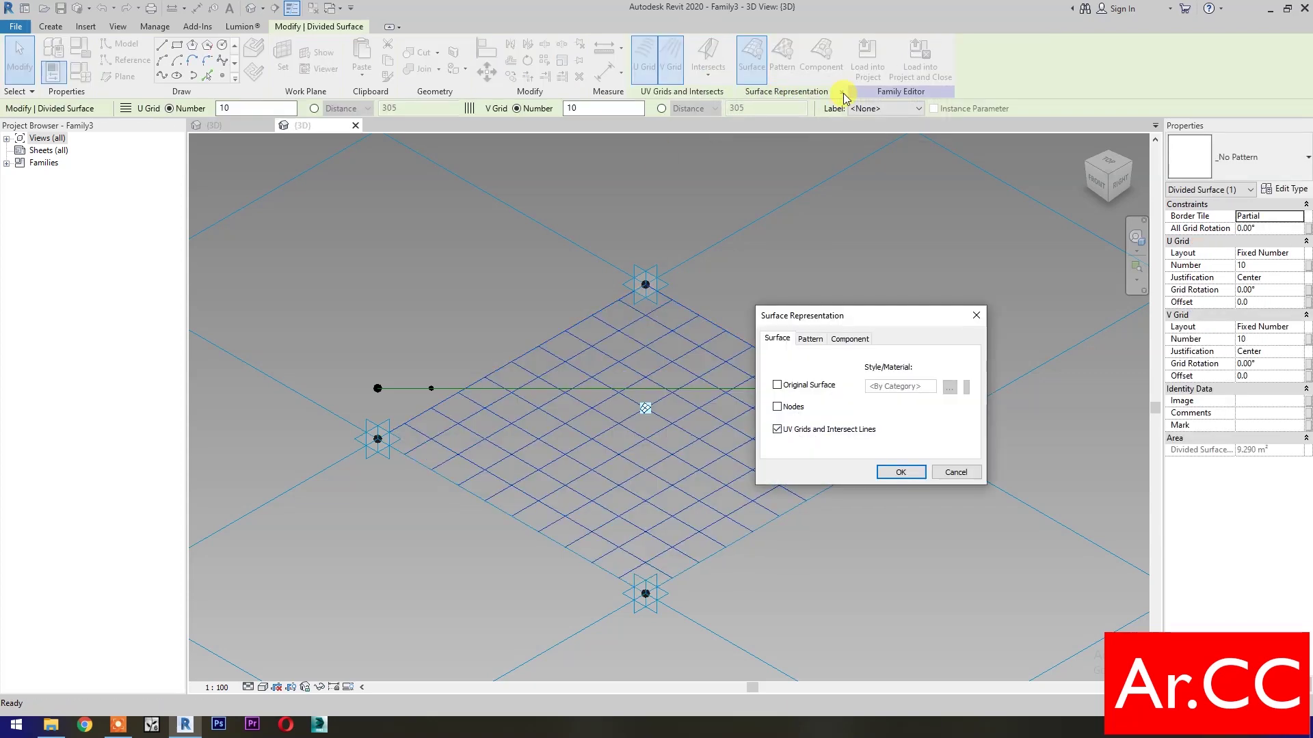
left_click(777, 408)
left_click(897, 474)
left_click(826, 573)
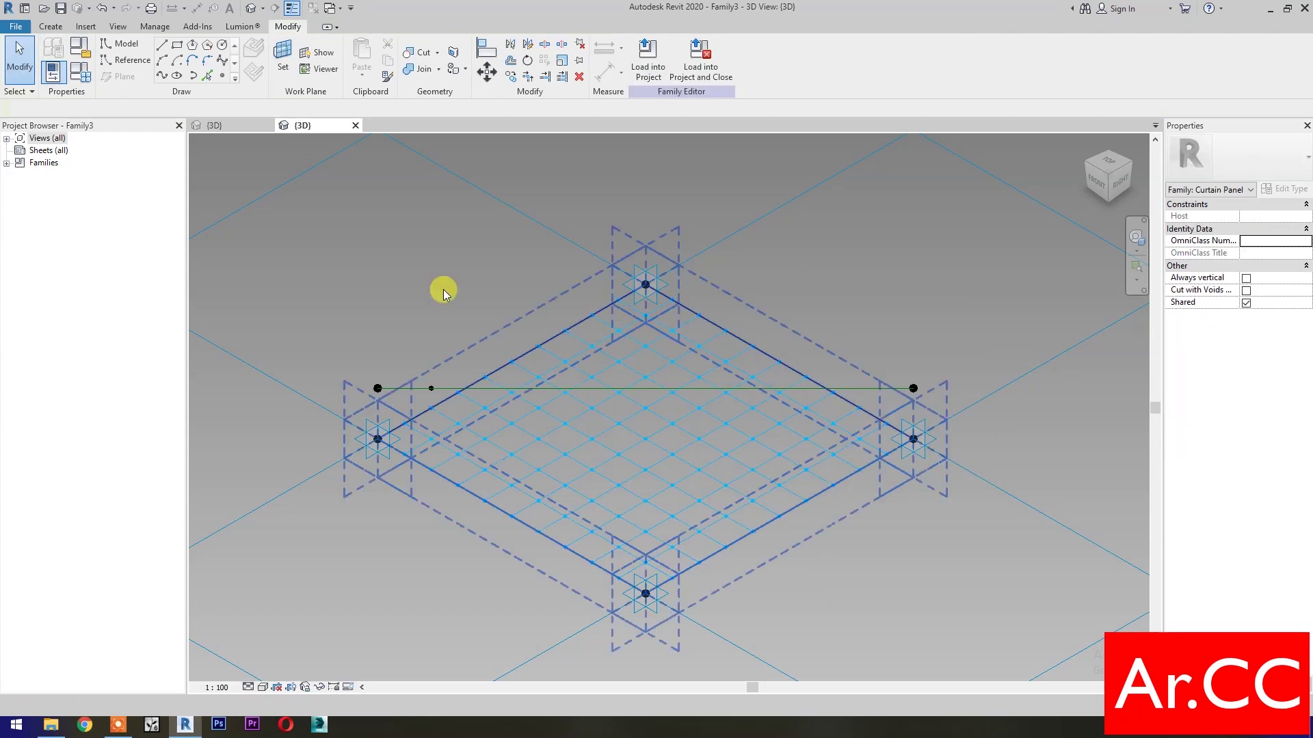
- Load the Adaptive Circle Profile family into the curtain panel family and leave automatic placement
left_click(219, 125)
left_click(651, 88)
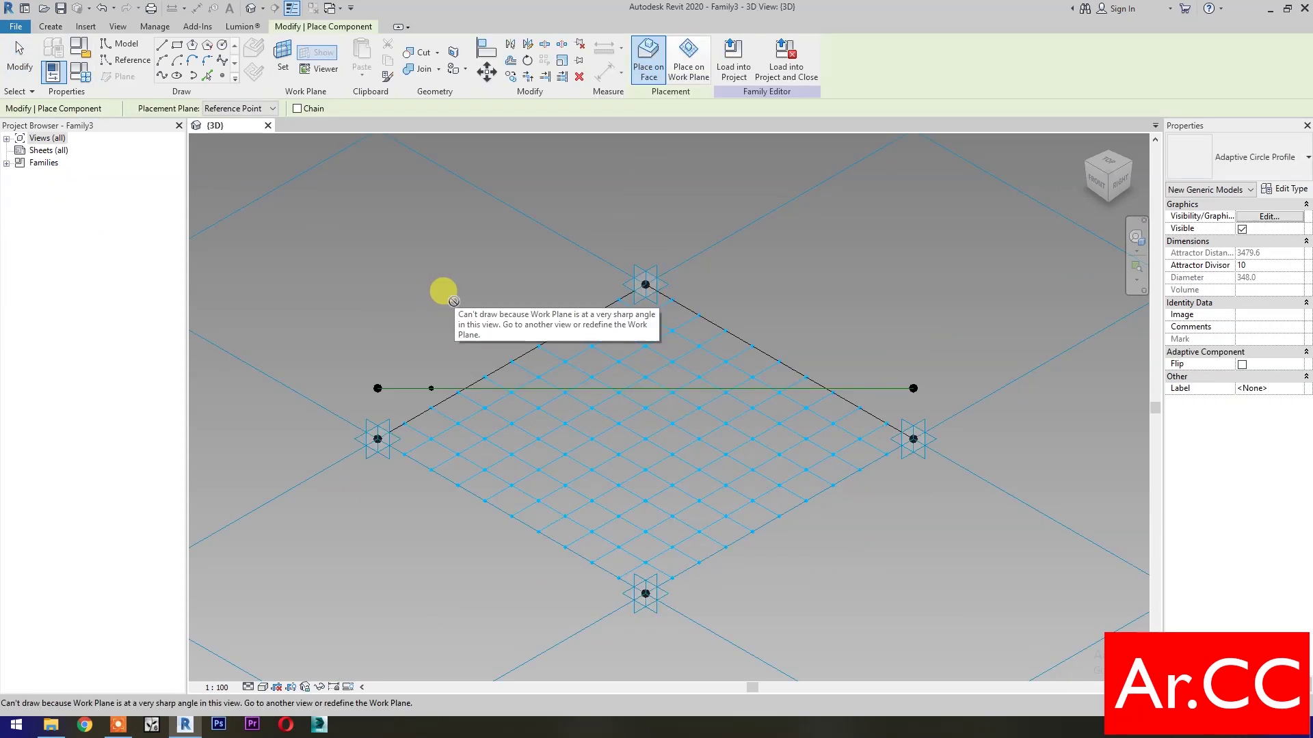
key("Escape")
- Place an Adaptive Circle Profile on face, on the four nodes of the grid cell at the reference line's start, with point 5 on the hosted point
left_click(7, 163)
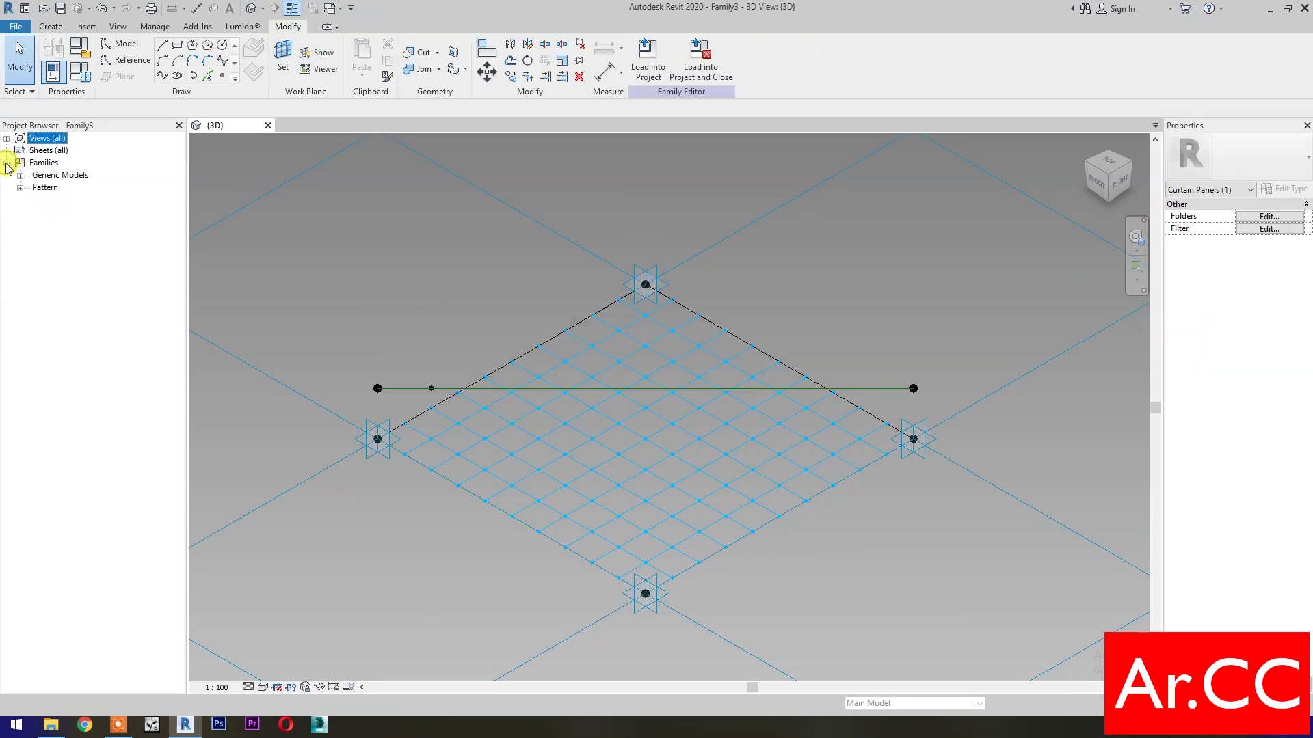
left_click(20, 175)
left_click(32, 188)
left_click_drag(64, 200, 226, 226)
left_click(241, 108)
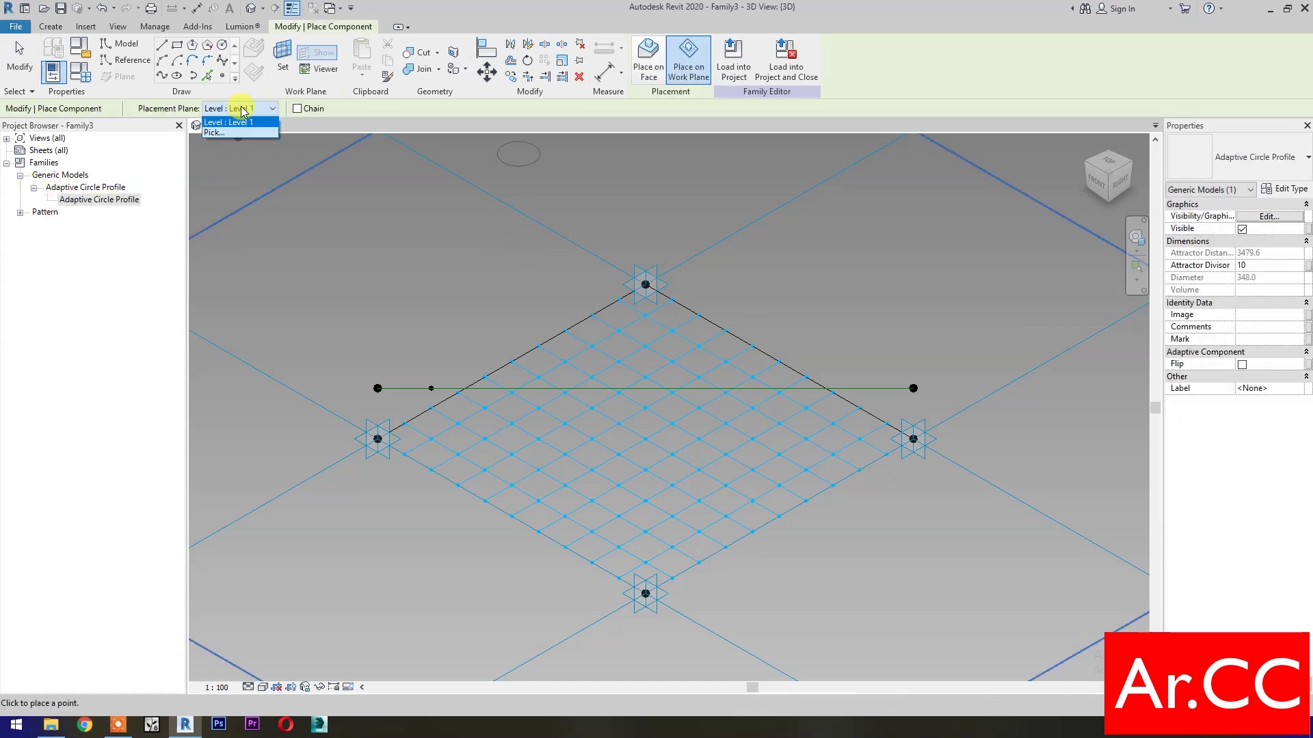
left_click(642, 55)
left_click(648, 58)
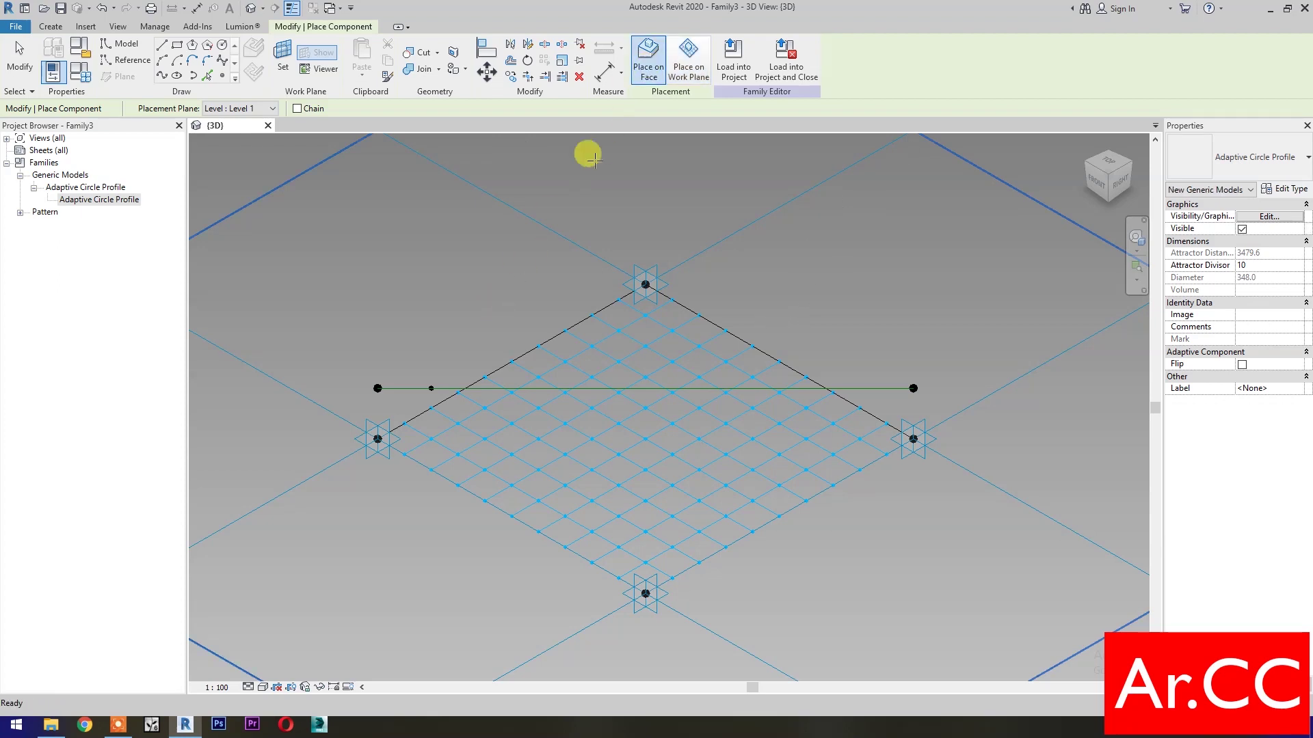
left_click(377, 438)
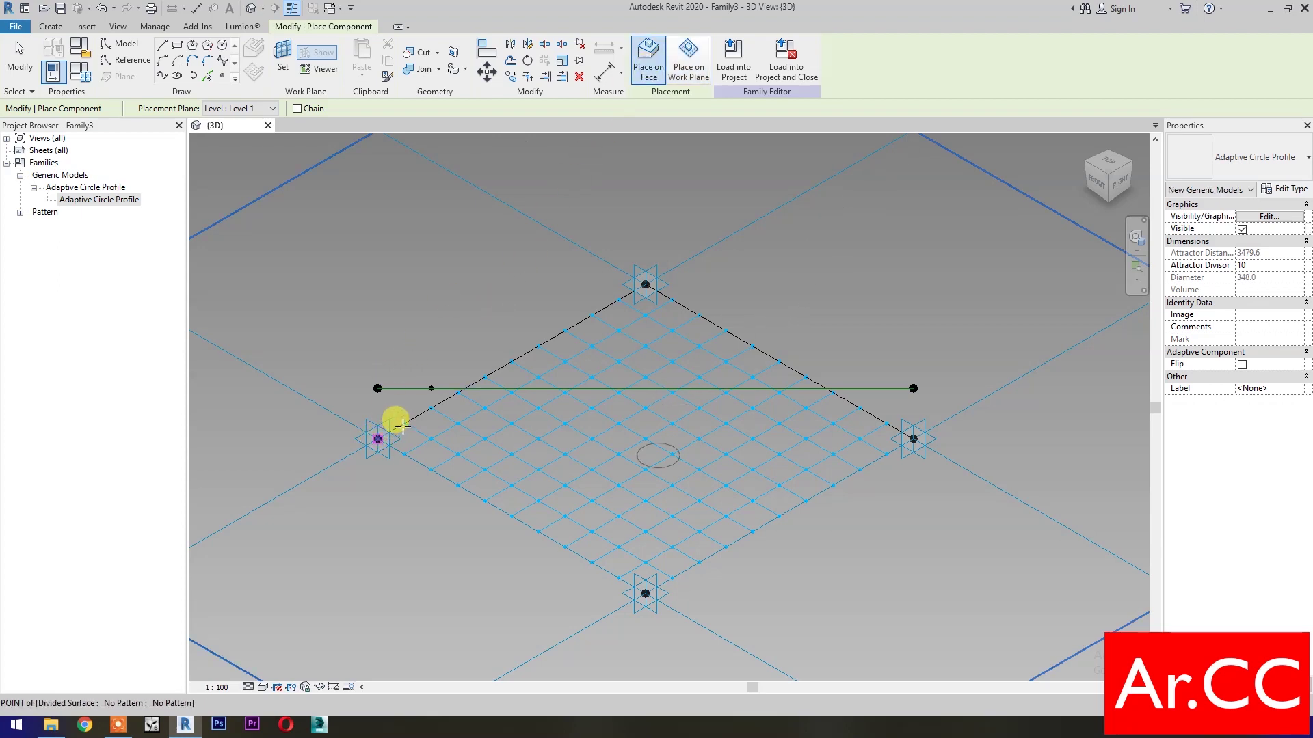
left_click(404, 423)
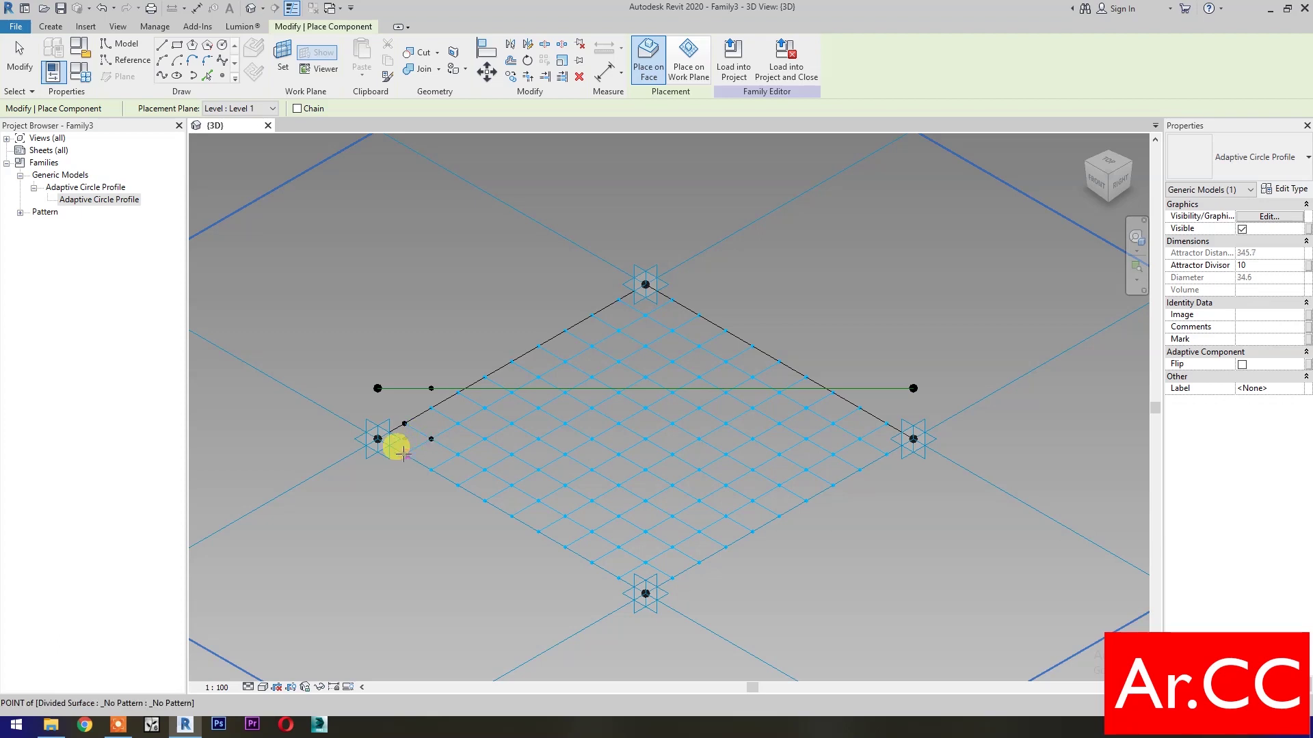
left_click(404, 454)
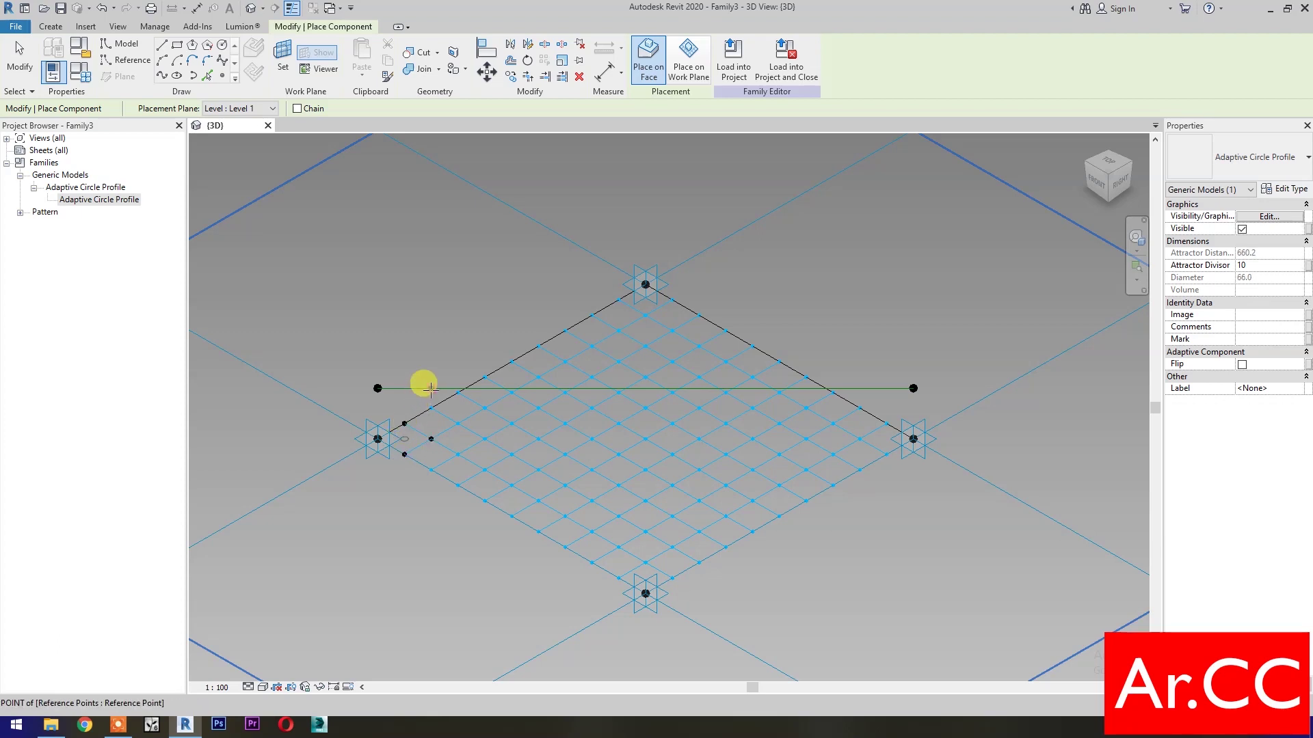
left_click(431, 387)
key("Escape")
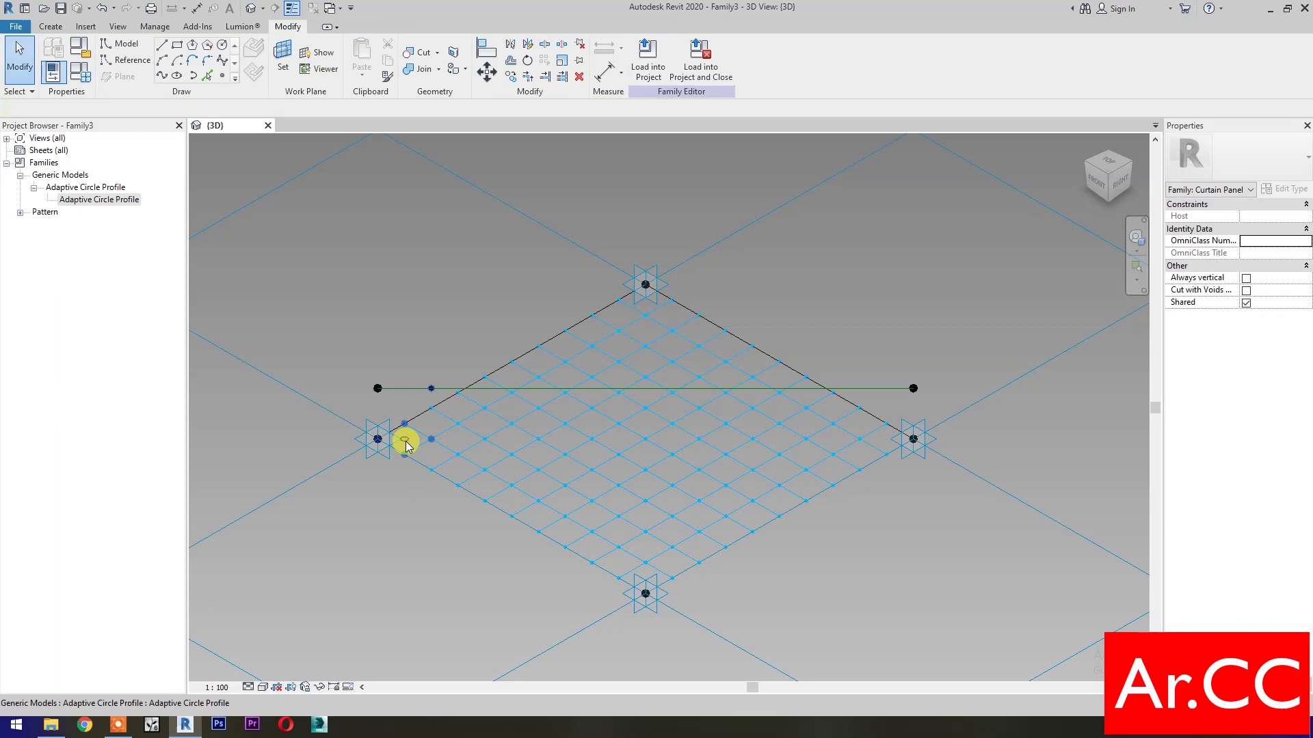
- Associate the placed circle profile's Attractor Divisor with a new instance parameter named Attractor Divisor, and repeat the profile across the divided surface
left_click(406, 442)
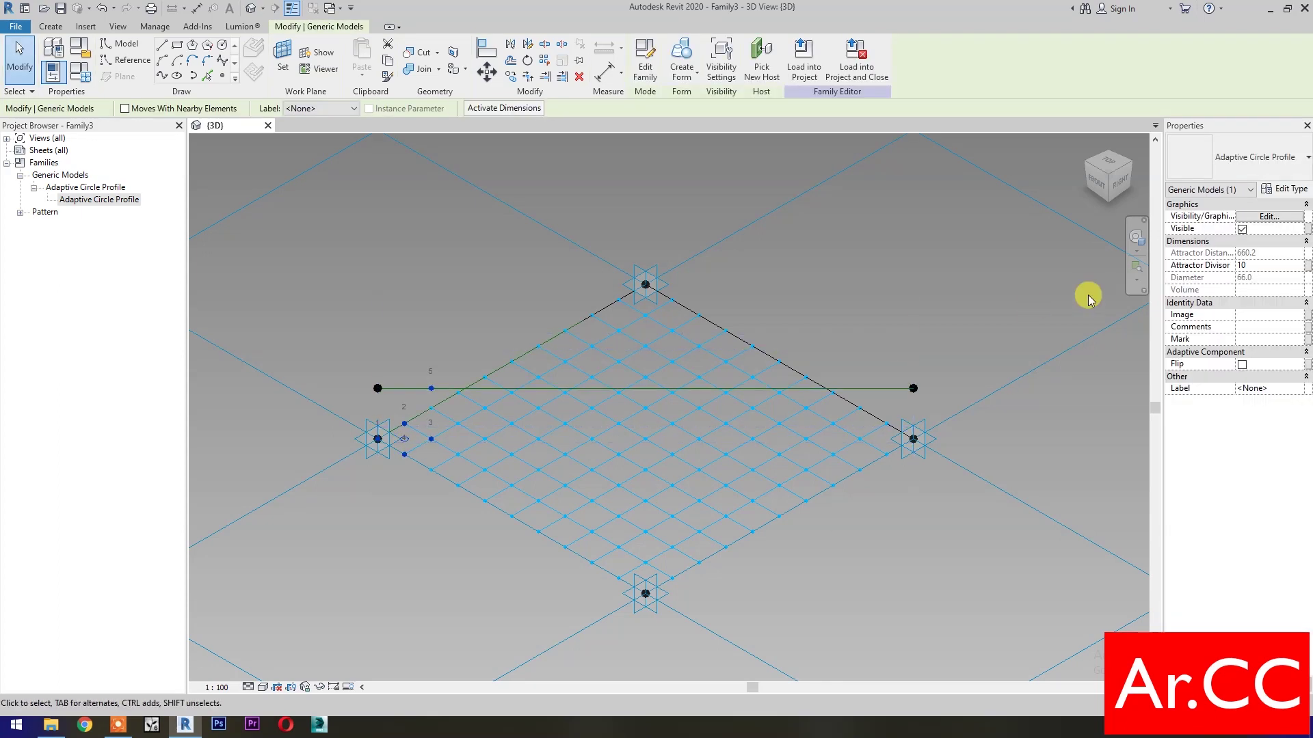
left_click(1309, 268)
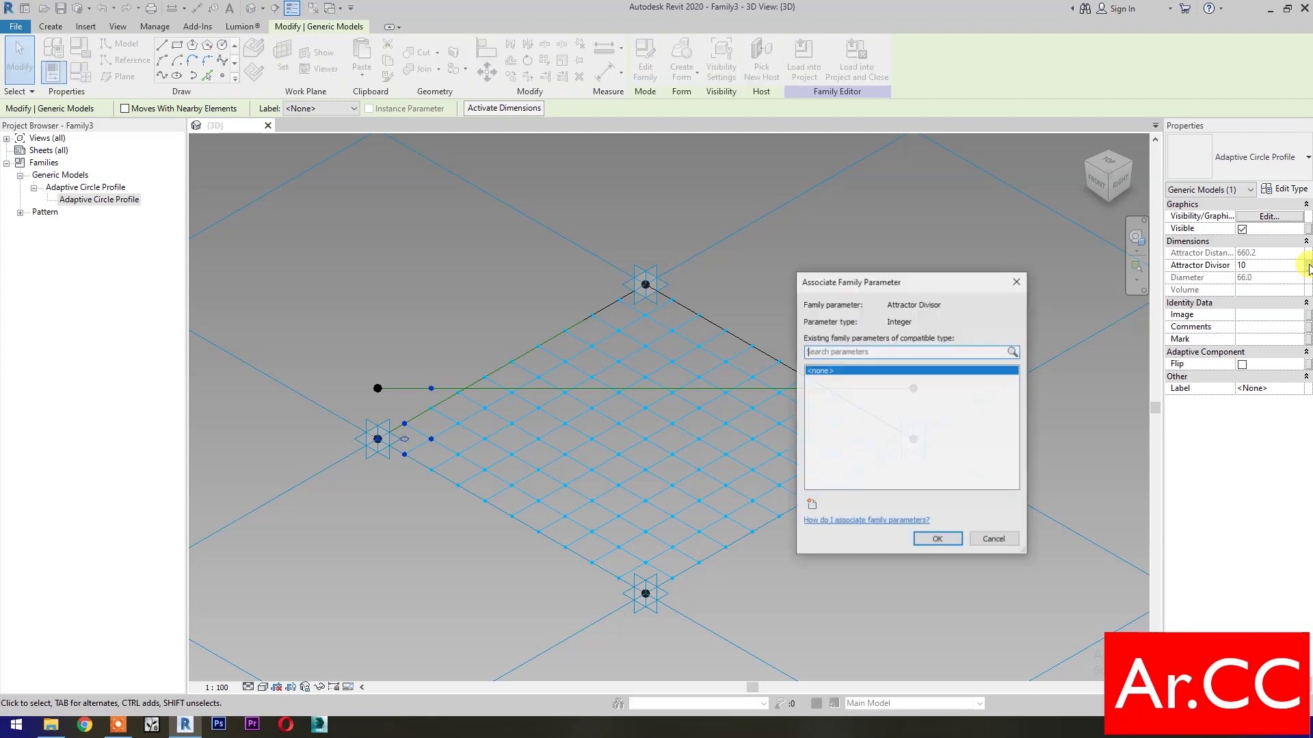
left_click(813, 507)
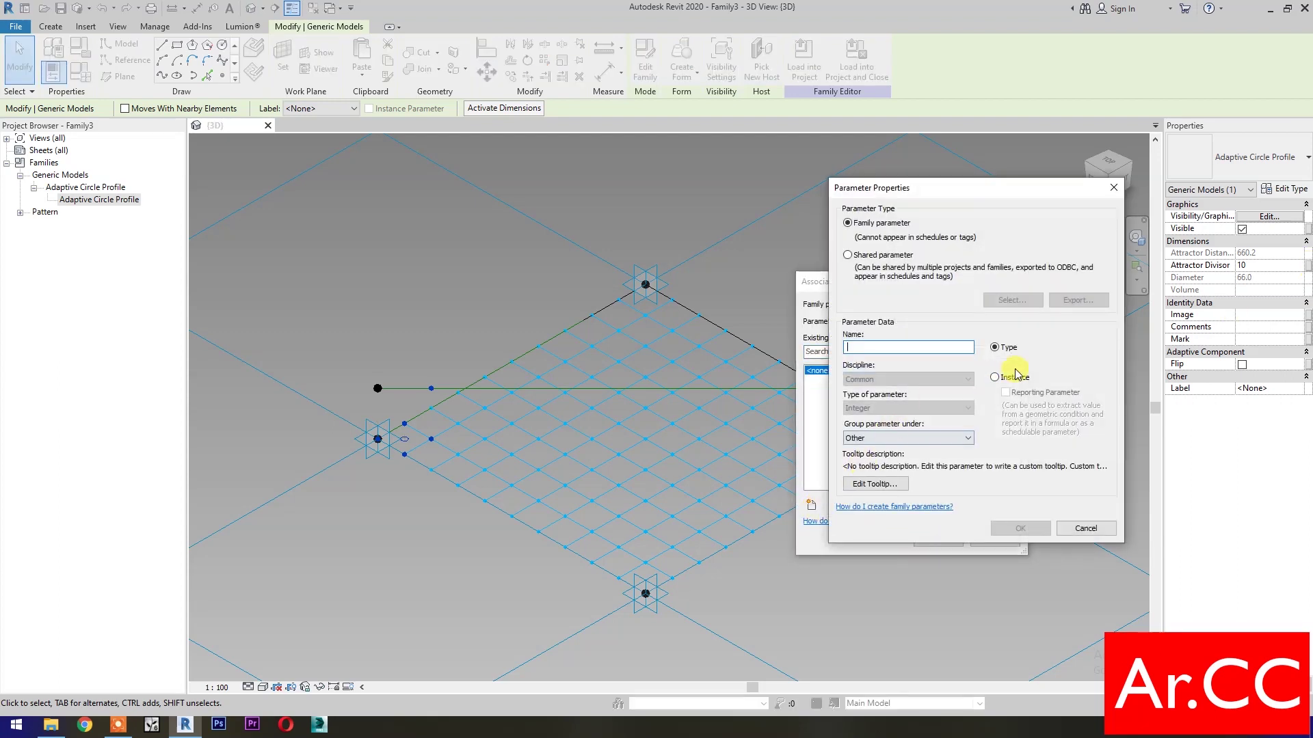
left_click(996, 378)
type("Attractor Divisor")
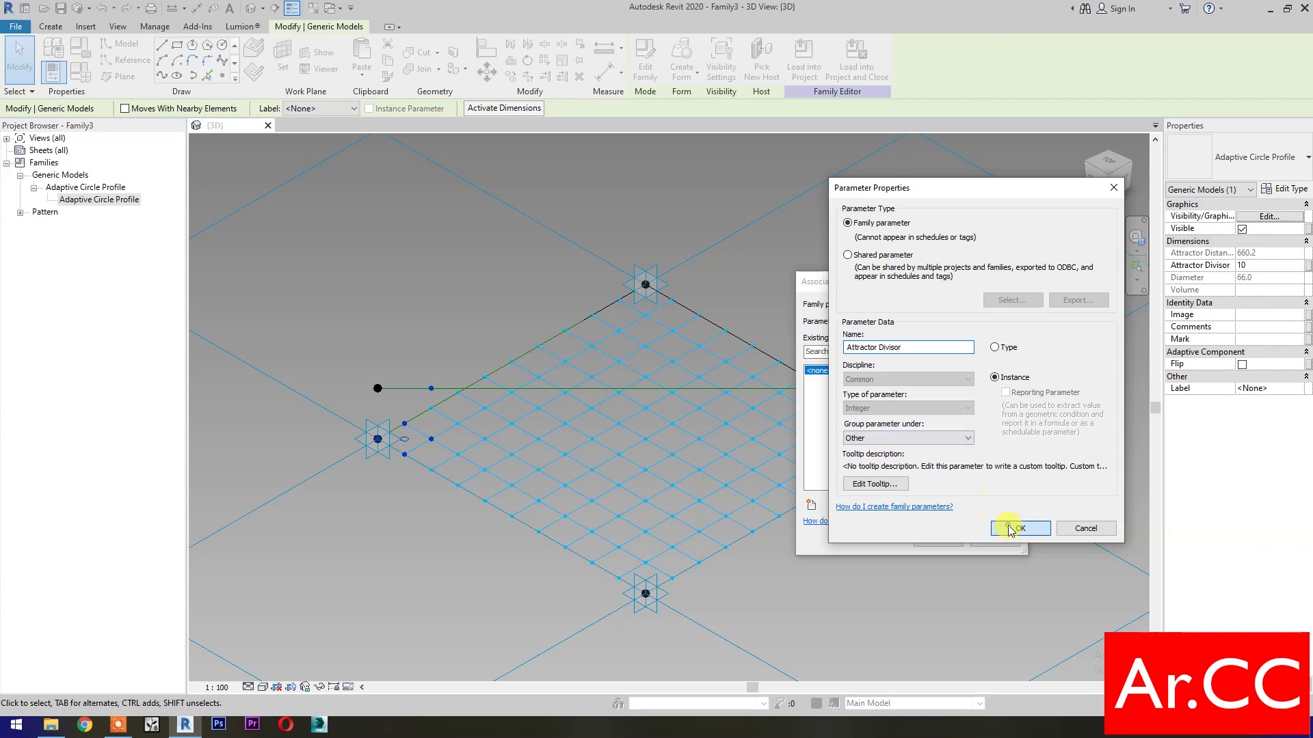
left_click(1010, 528)
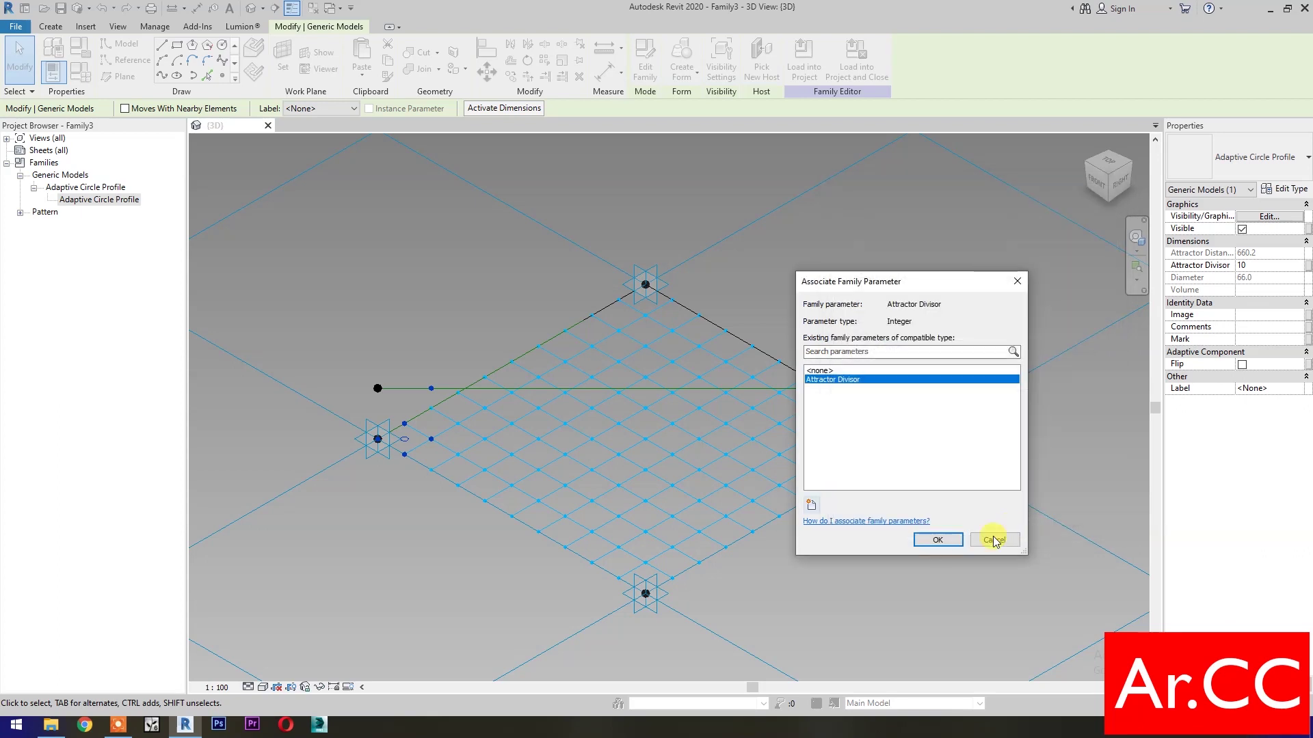
left_click(937, 540)
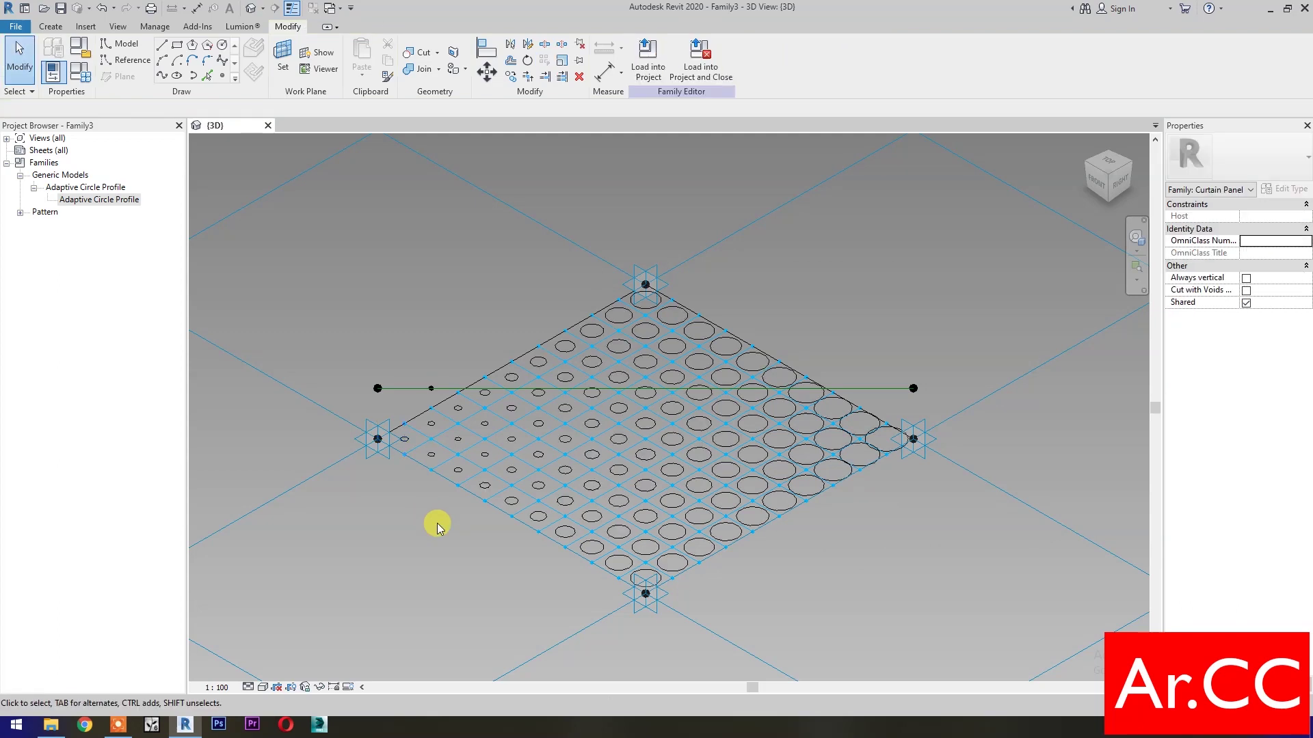
- Set the family's Attractor Divisor to 15 and NCP to 0.5, and apply the values
left_click(80, 71)
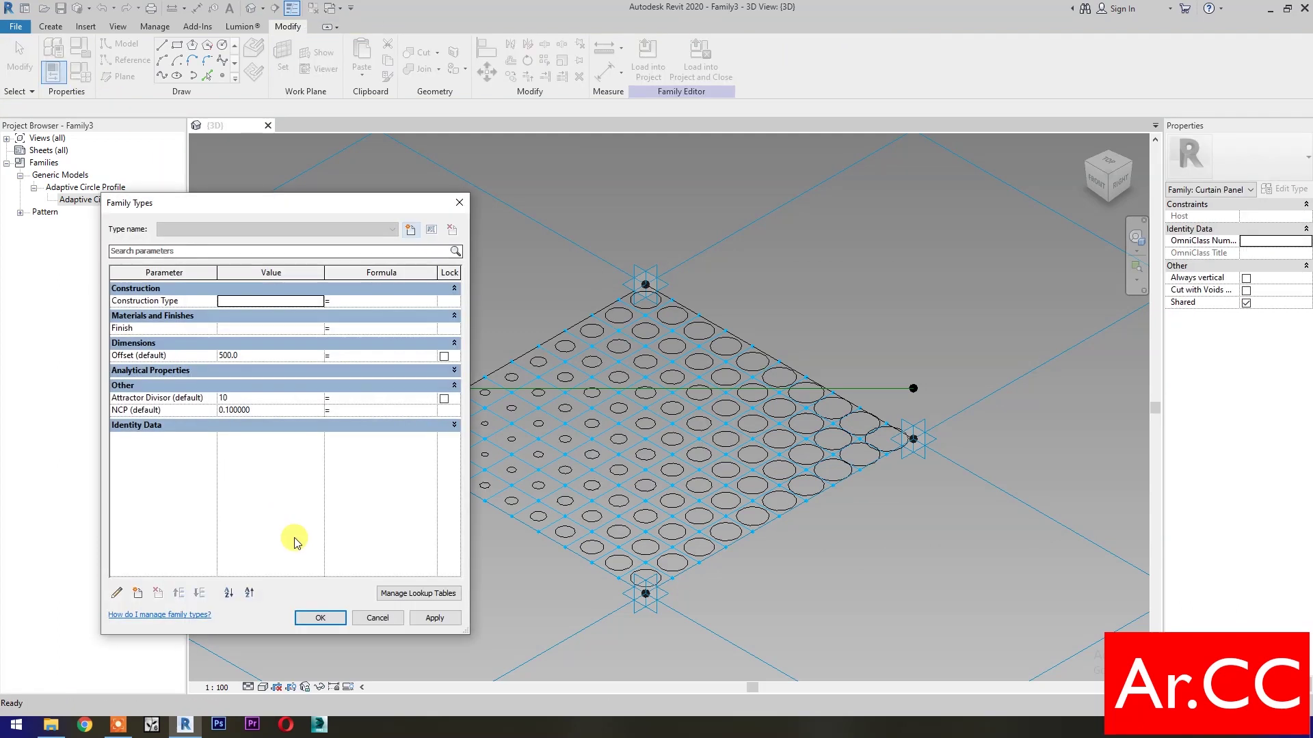
left_click(264, 397)
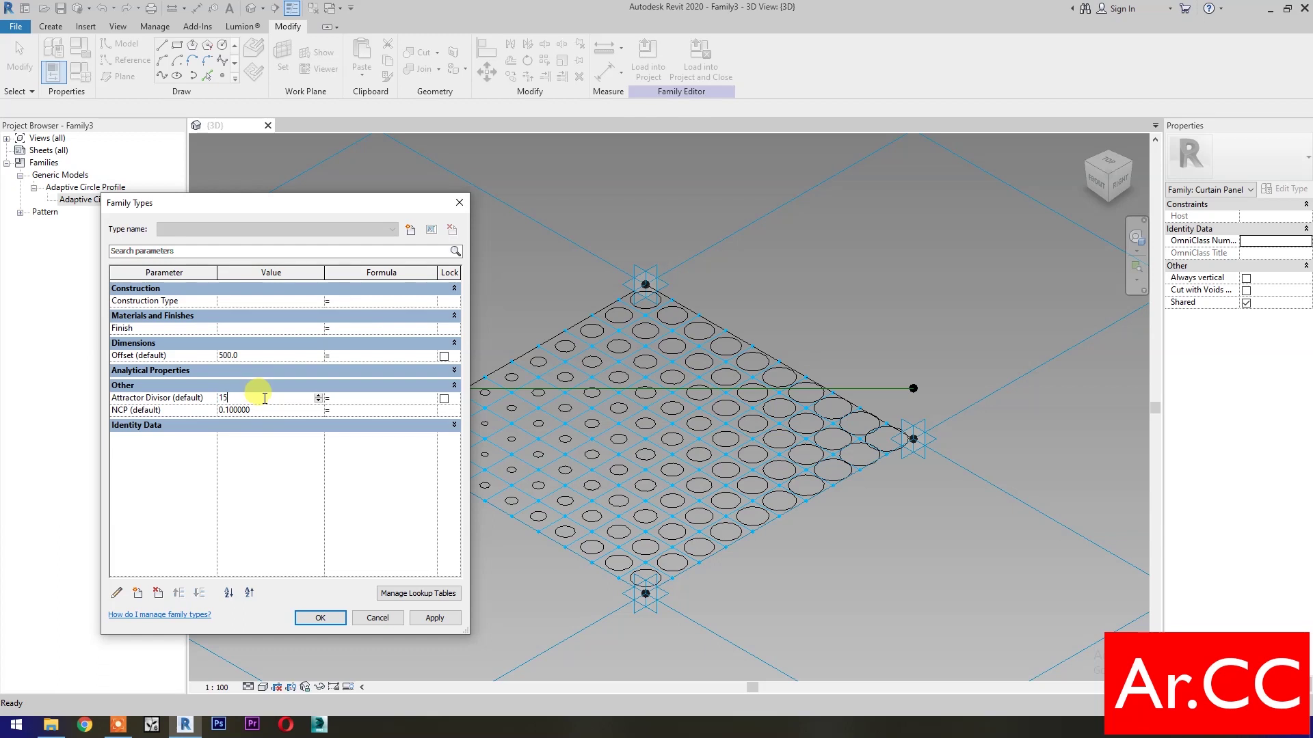
left_click(268, 409)
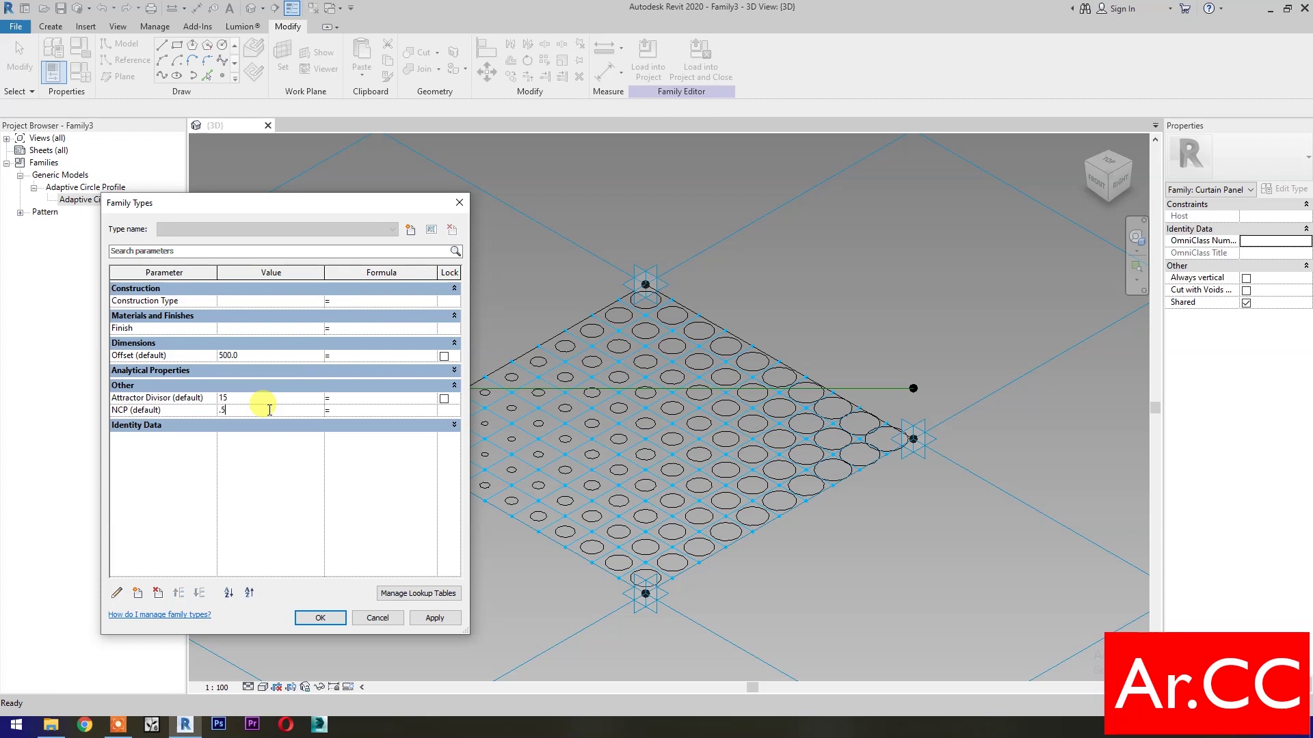
left_click(434, 618)
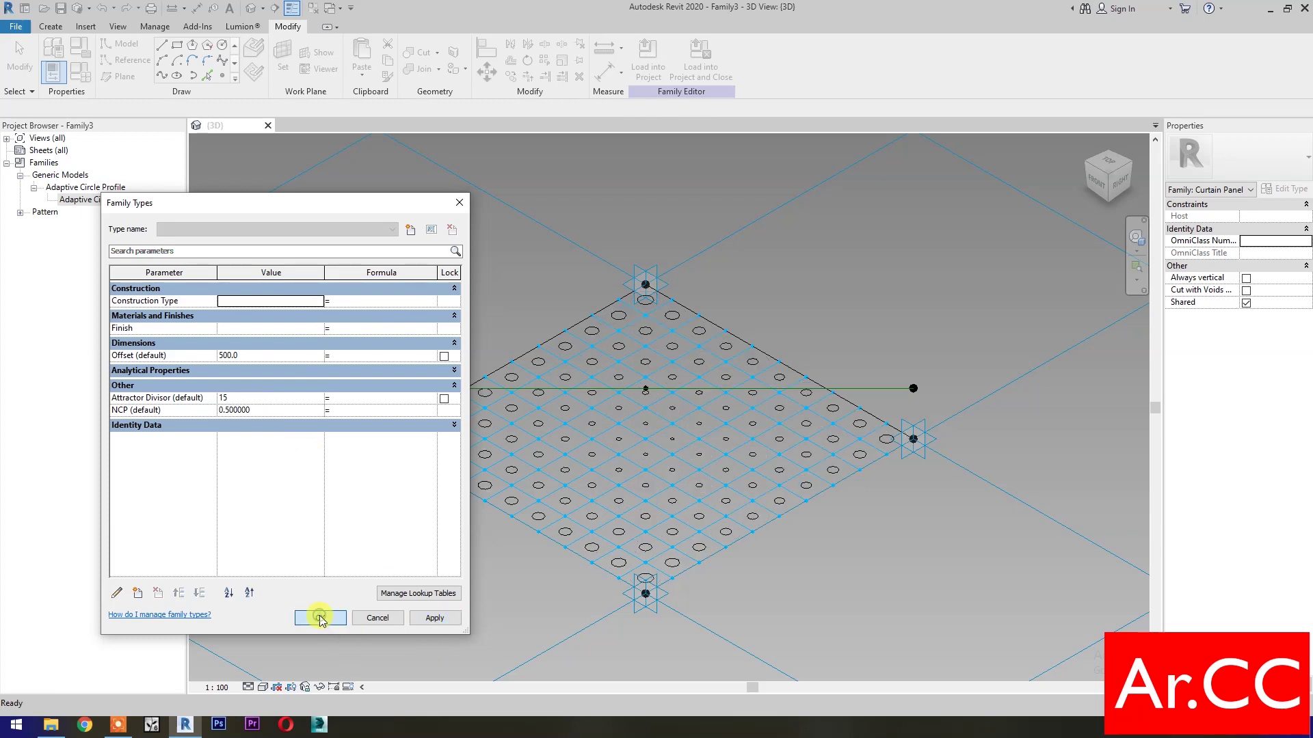
left_click(321, 618)
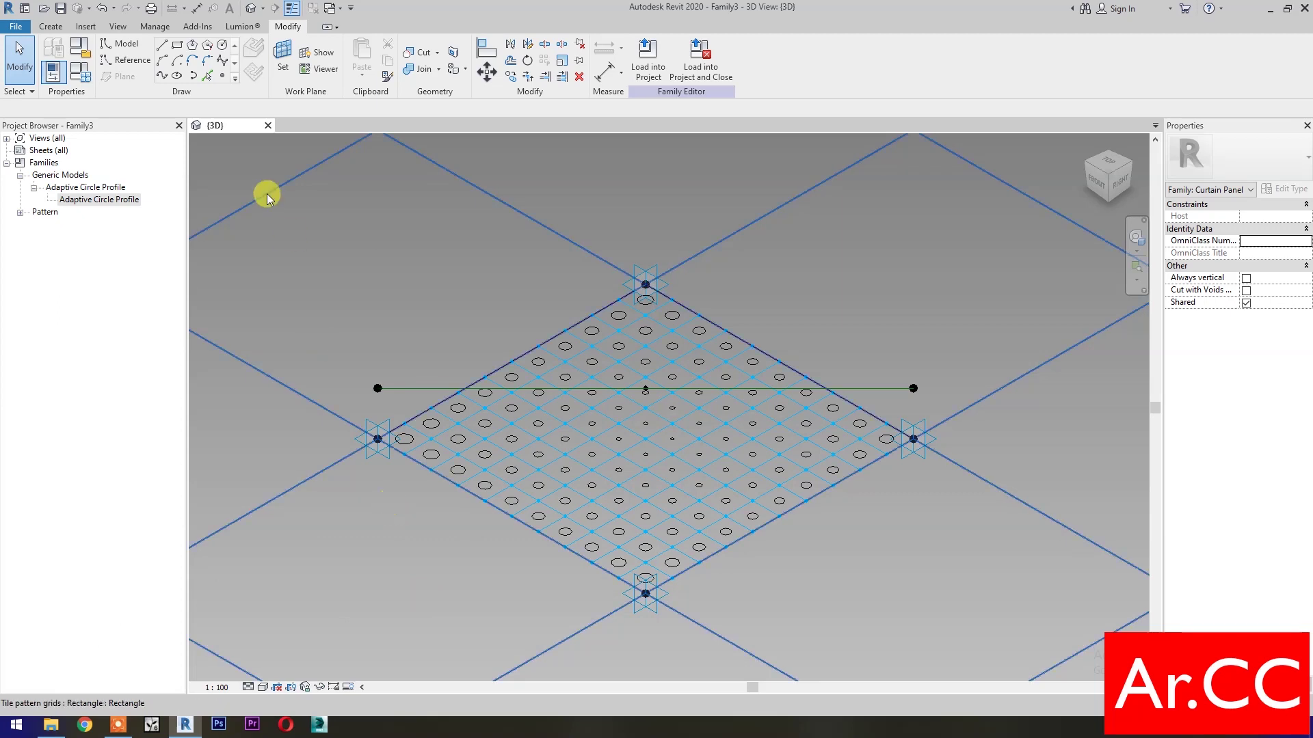
- Place reference points on two opposite quadrants of every repeated circle across the panel's grid, row by row
left_click(223, 75)
scroll(409, 467, "up", 2)
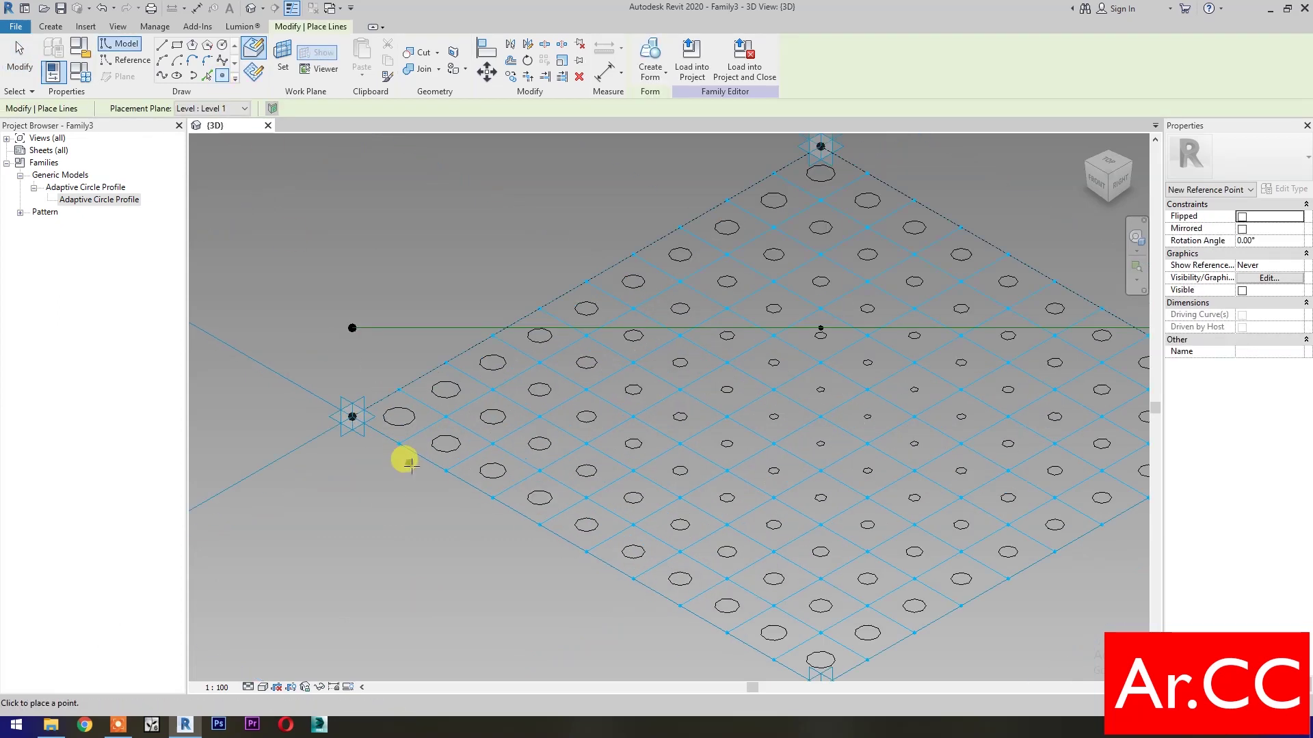
left_click(410, 410)
left_click(436, 450)
left_click(456, 437)
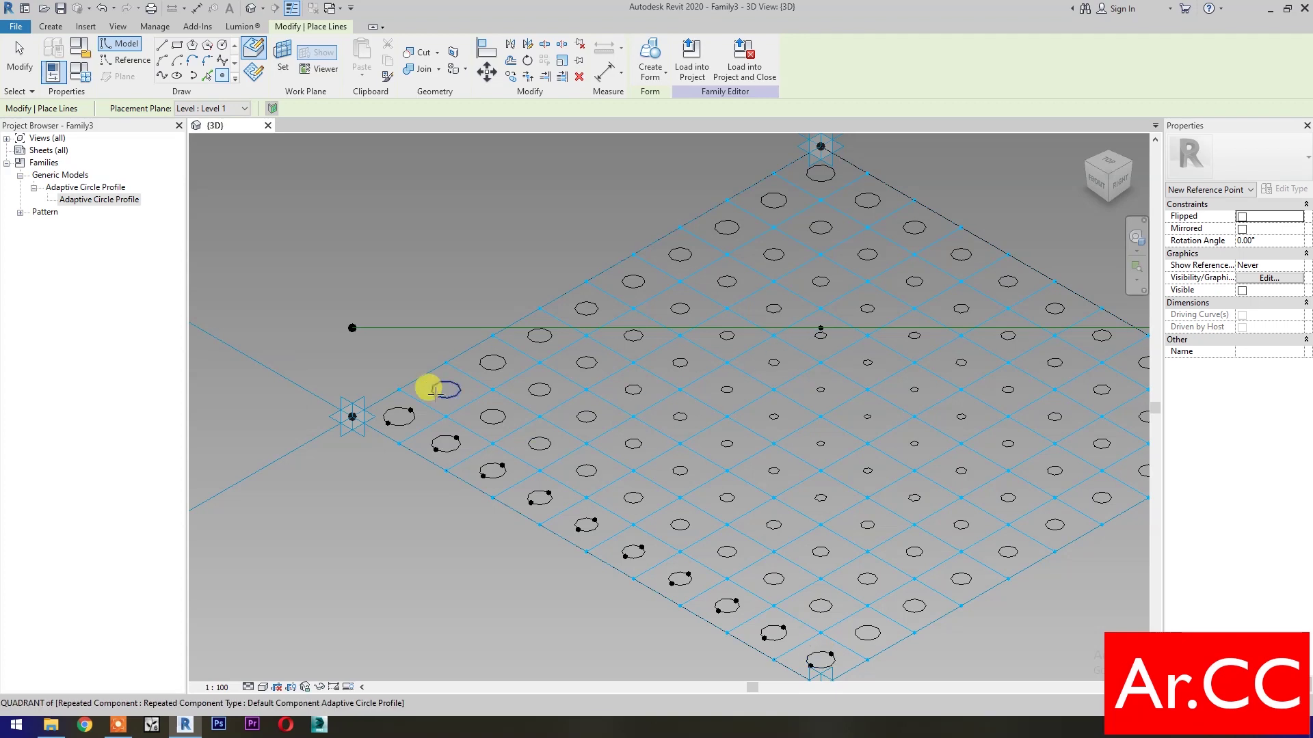
left_click(485, 420)
left_click(542, 435)
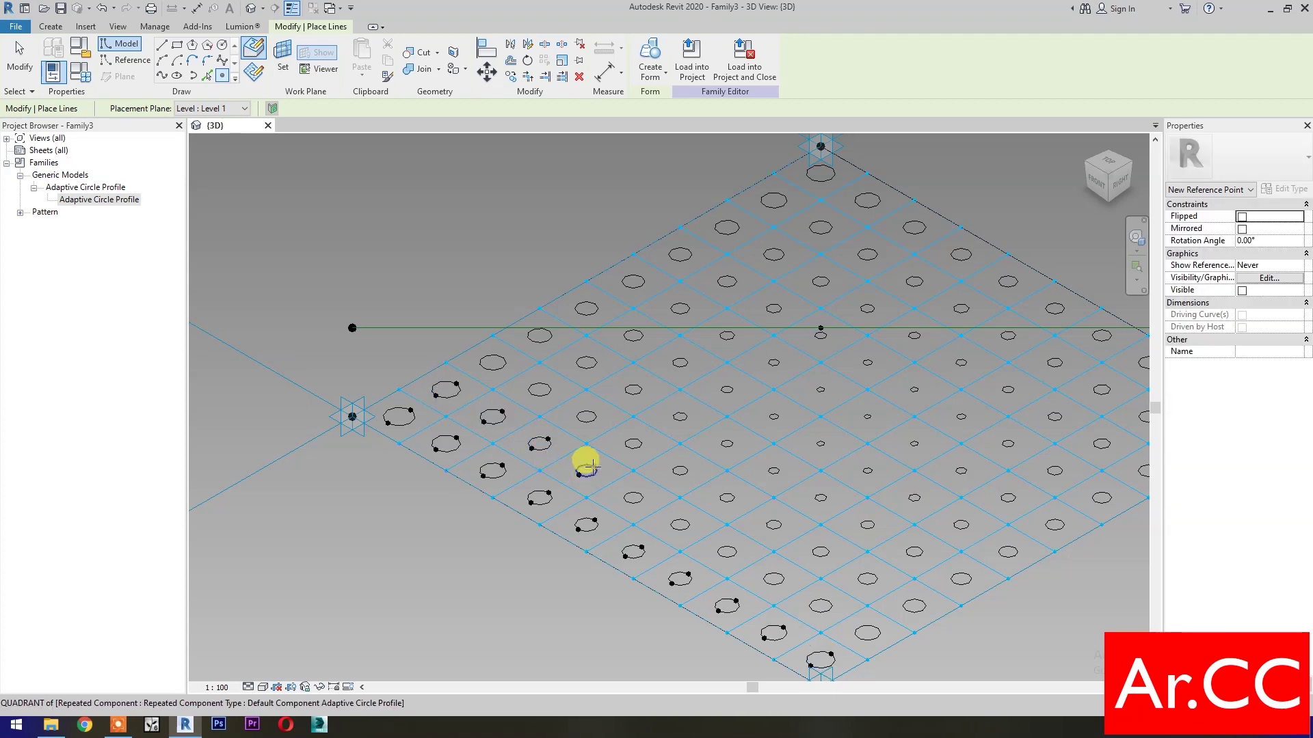
left_click(586, 461)
scroll(626, 499, "up", 2)
left_click(576, 431)
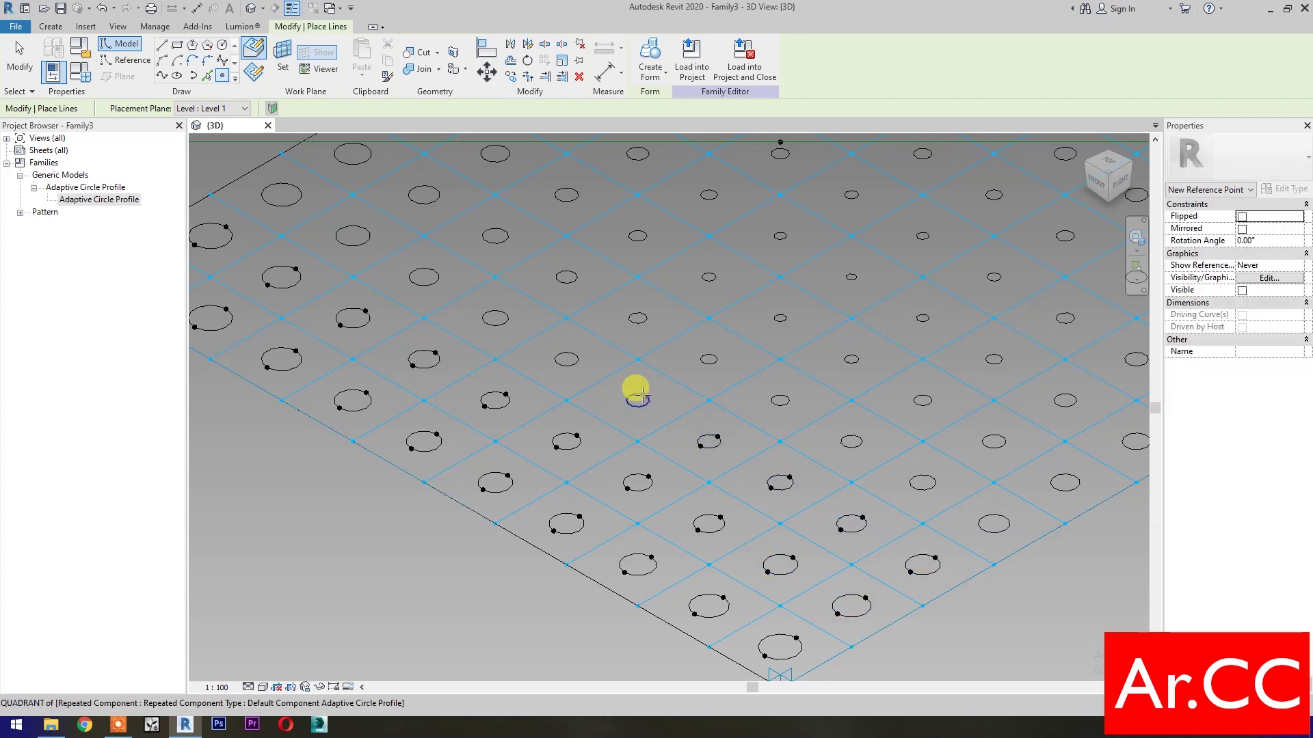
left_click(410, 281)
middle_click_drag(369, 194, 387, 271)
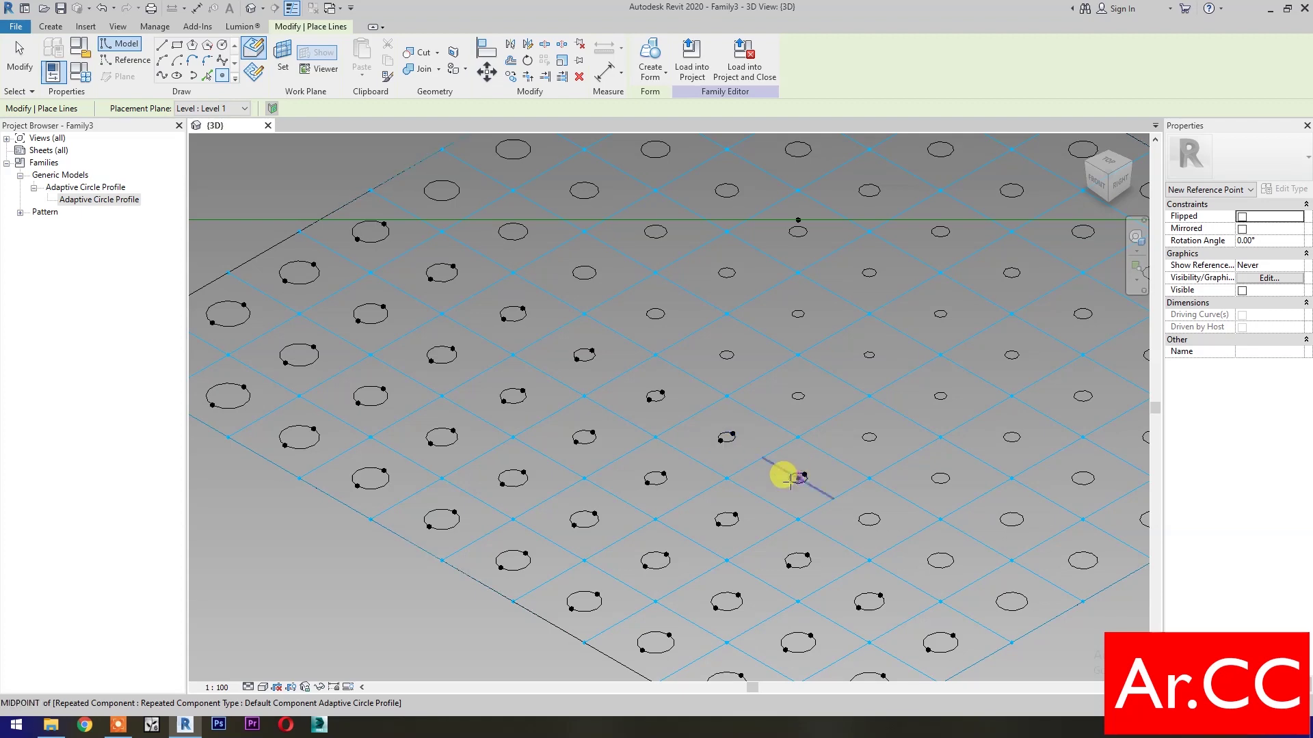
middle_click_drag(795, 480, 767, 512)
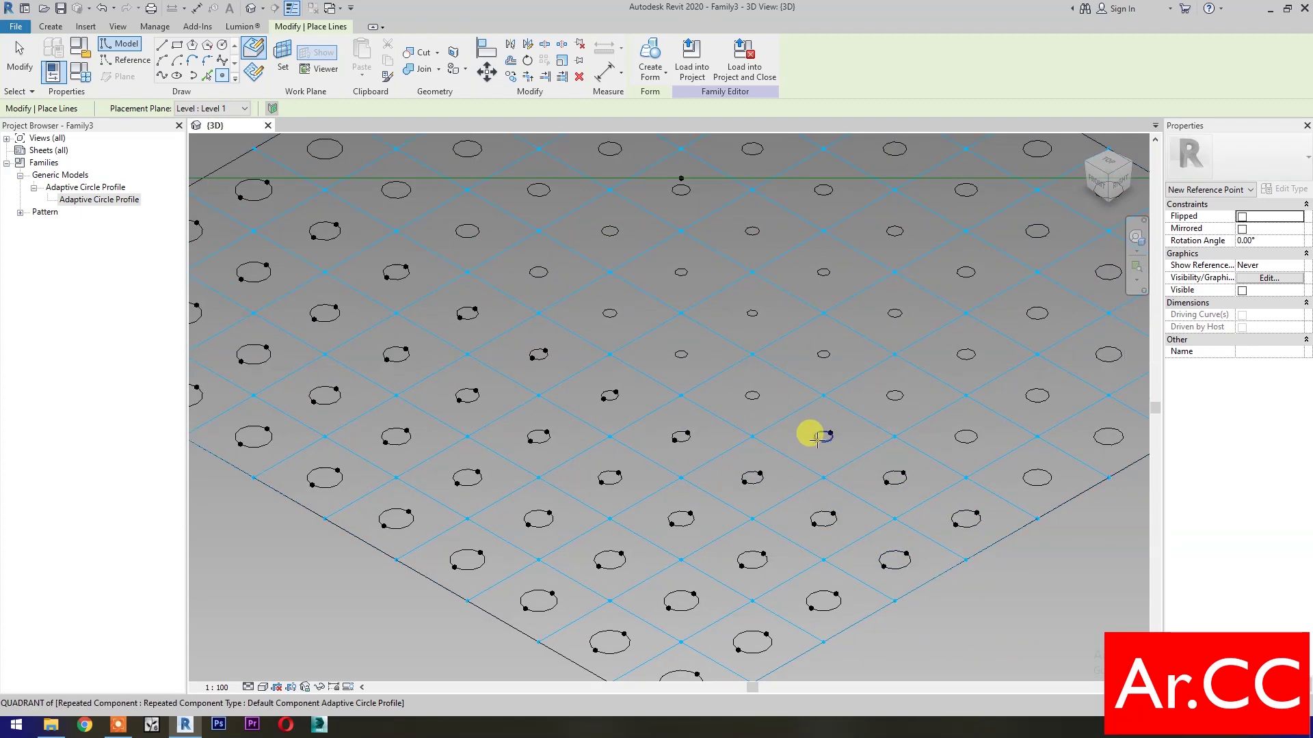
scroll(809, 433, "up", 3)
left_click(623, 482)
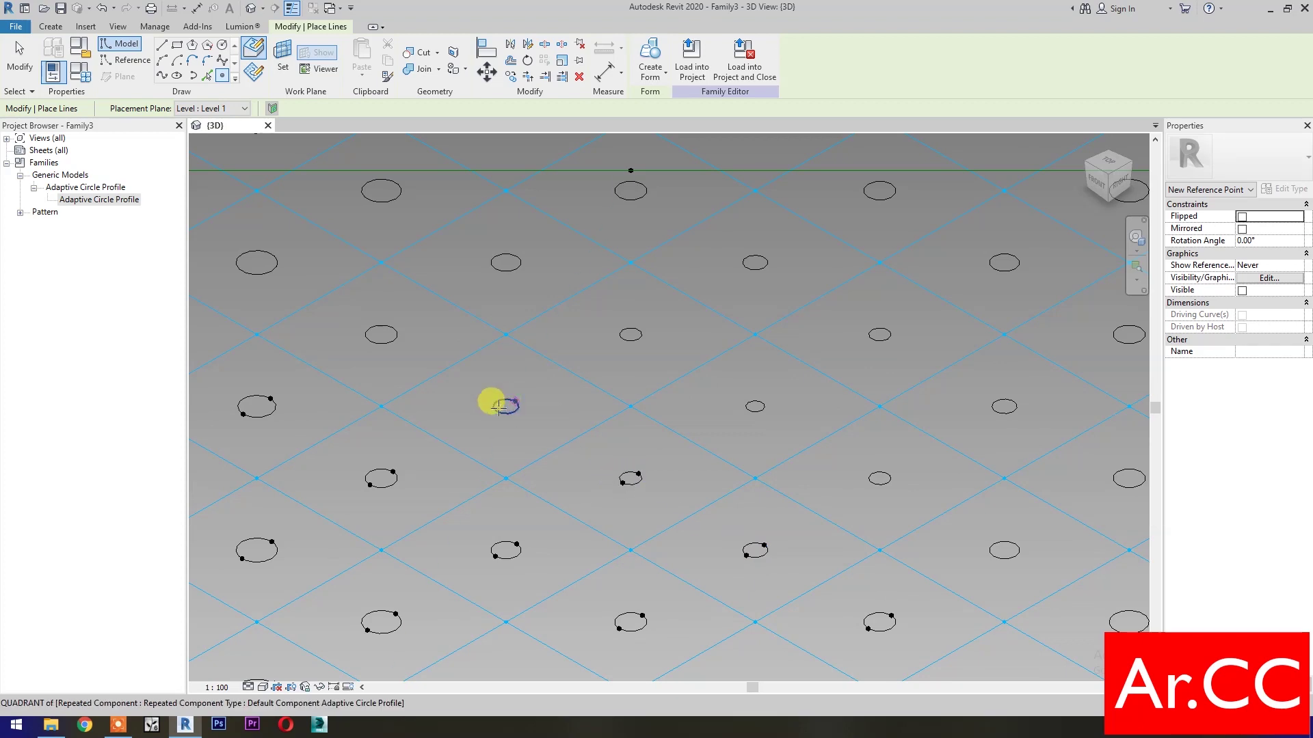
left_click(394, 327)
scroll(239, 266, "down", 1)
middle_click_drag(239, 266, 502, 467)
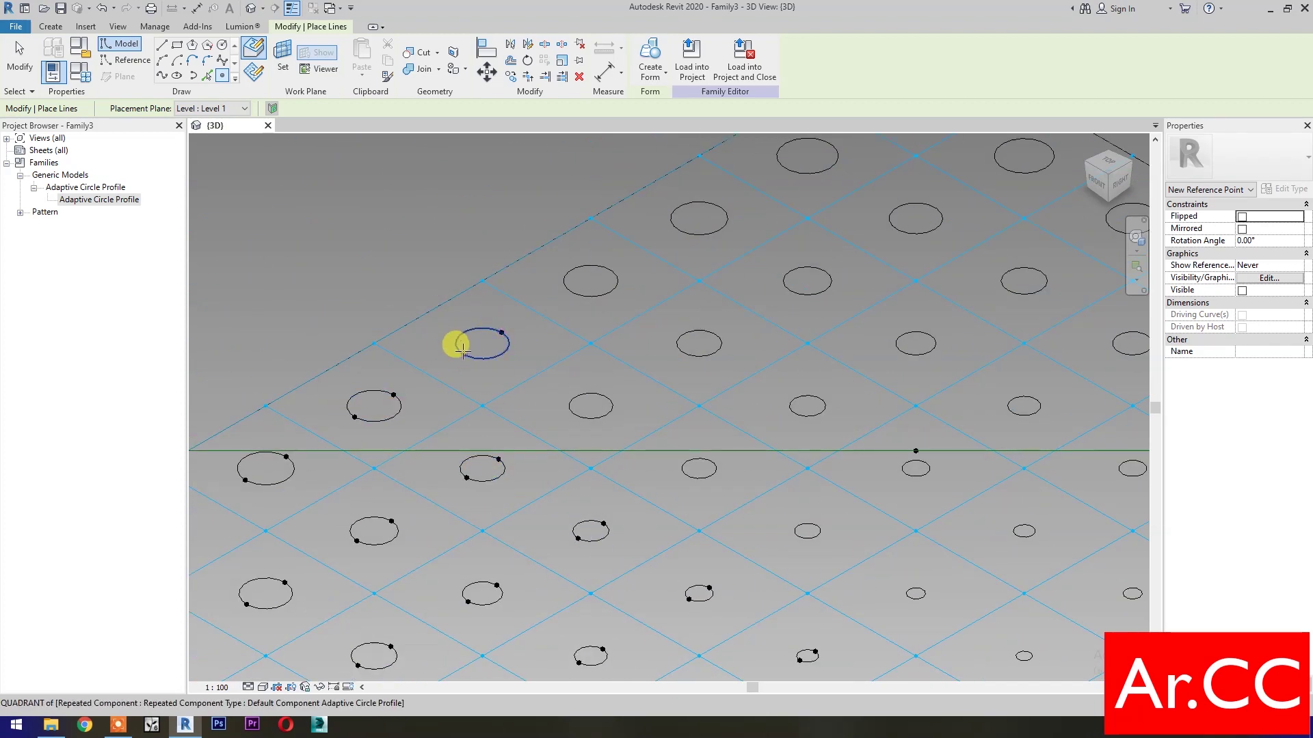
left_click(808, 527)
middle_click_drag(808, 527, 594, 425)
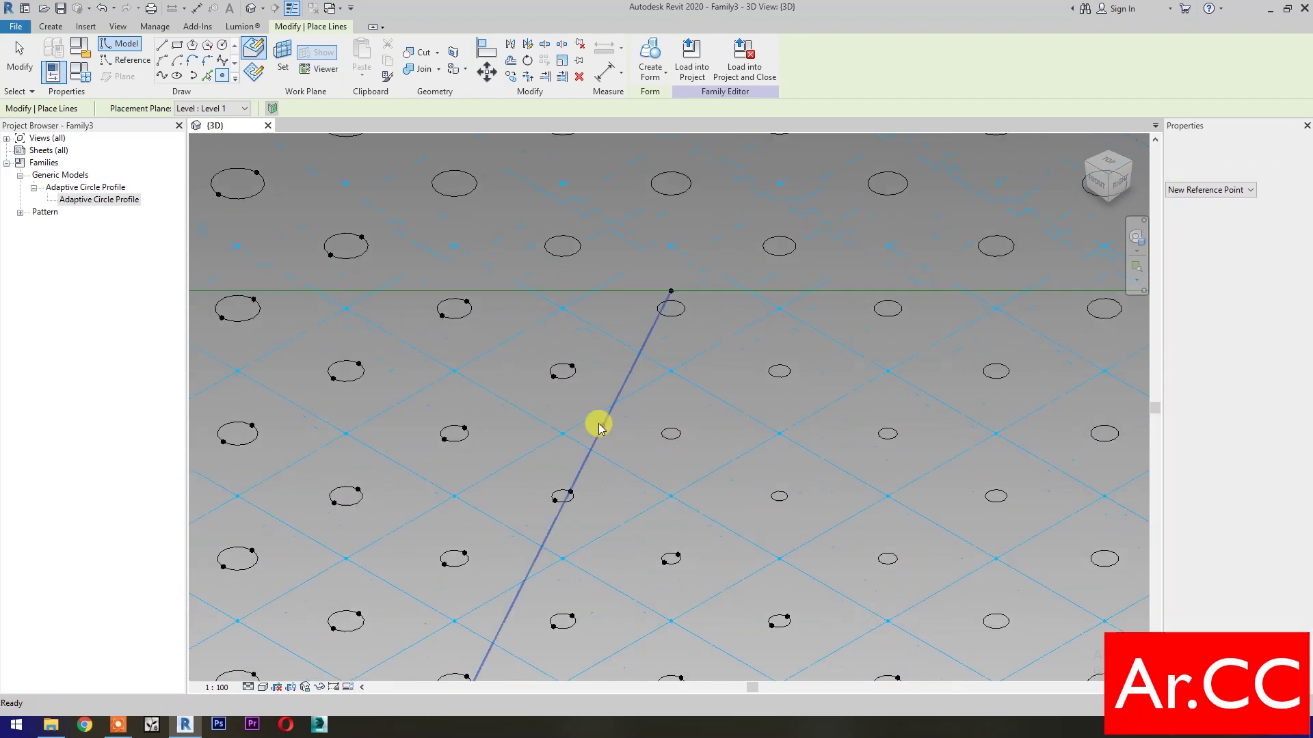
left_click(882, 559)
middle_click_drag(882, 559, 595, 460)
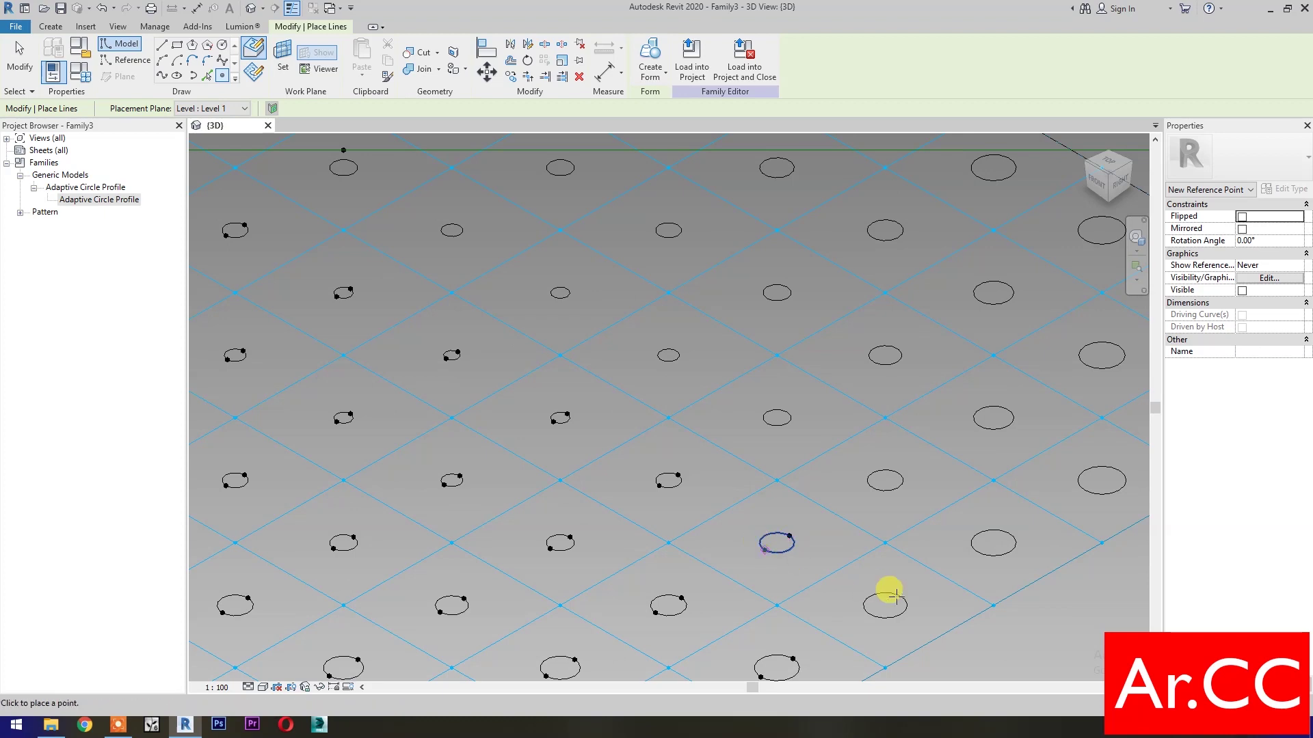
left_click(869, 614)
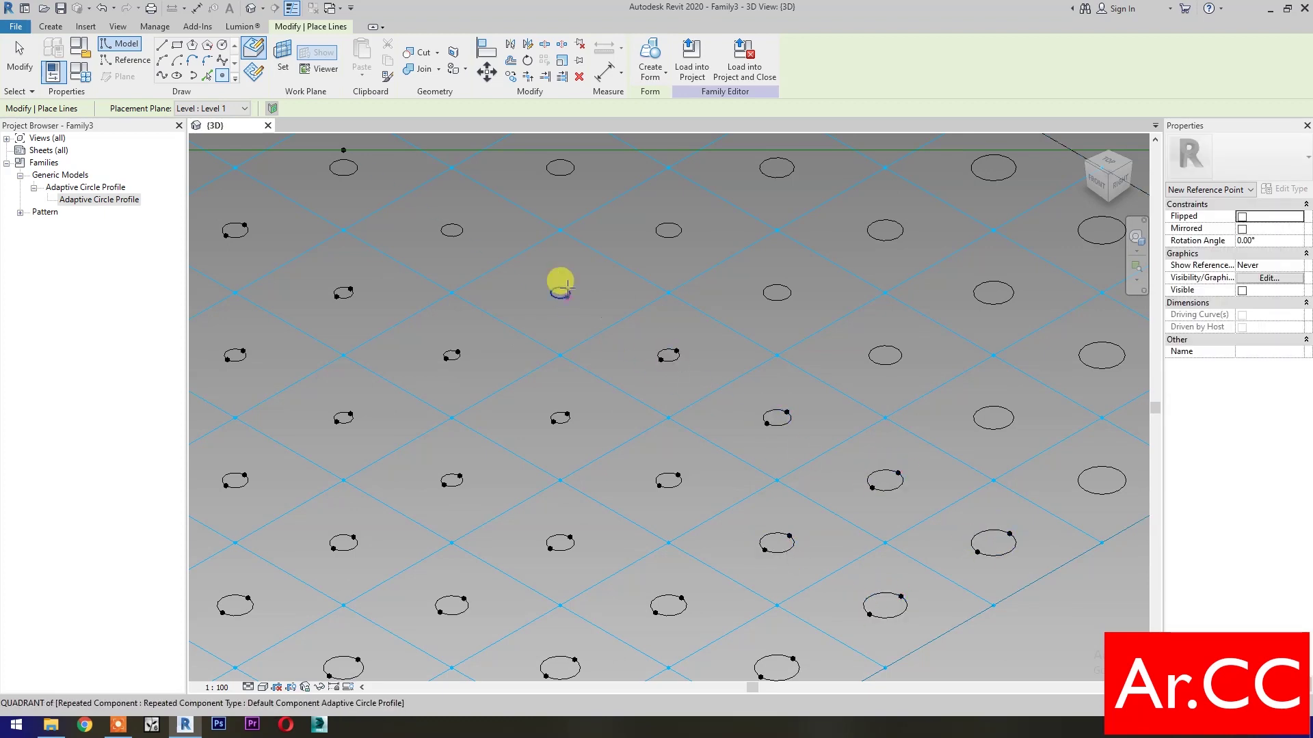
middle_click_drag(444, 233, 673, 512)
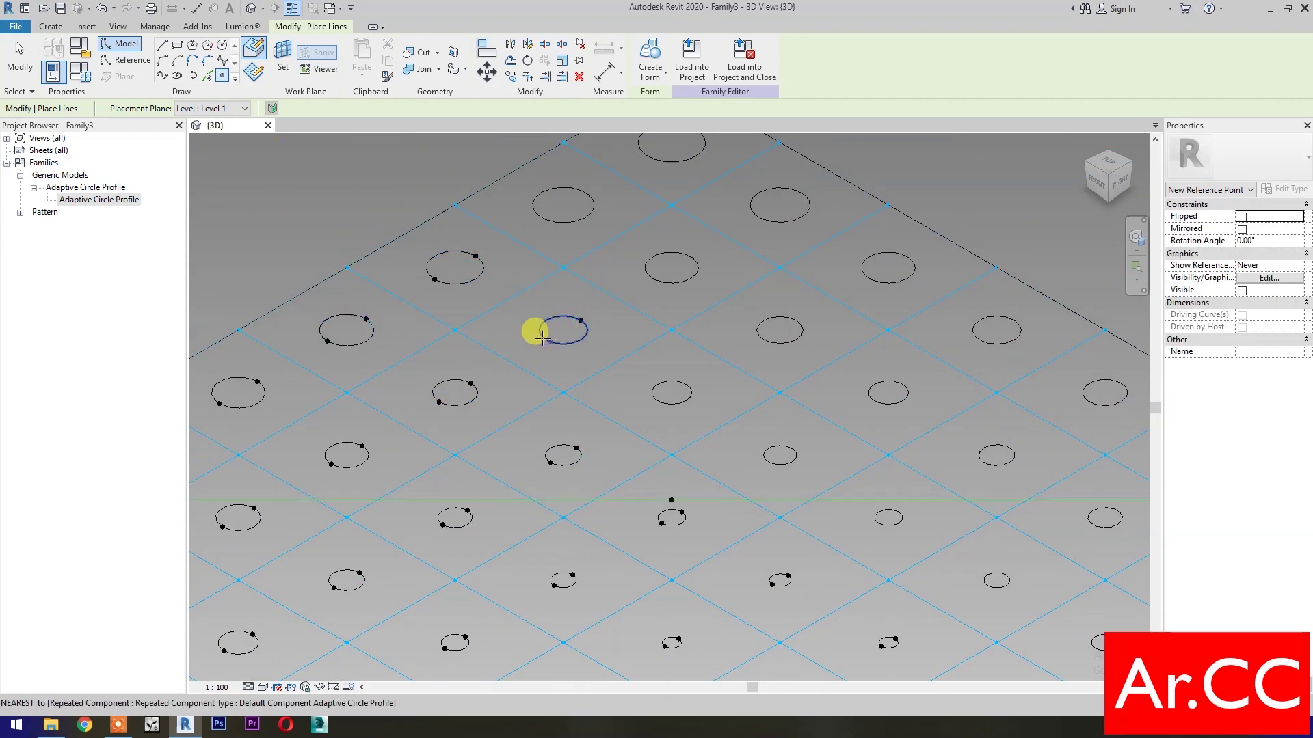
middle_click_drag(651, 387, 515, 376)
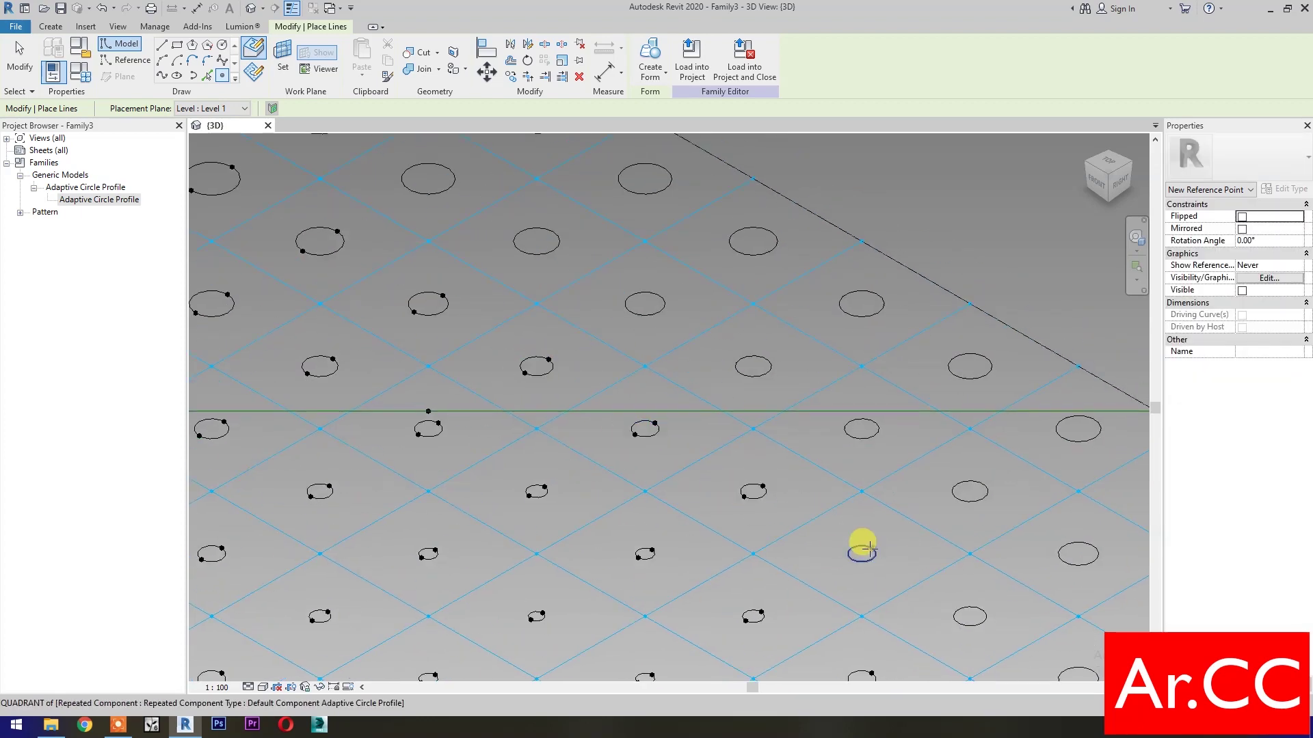
middle_click_drag(909, 585, 673, 472)
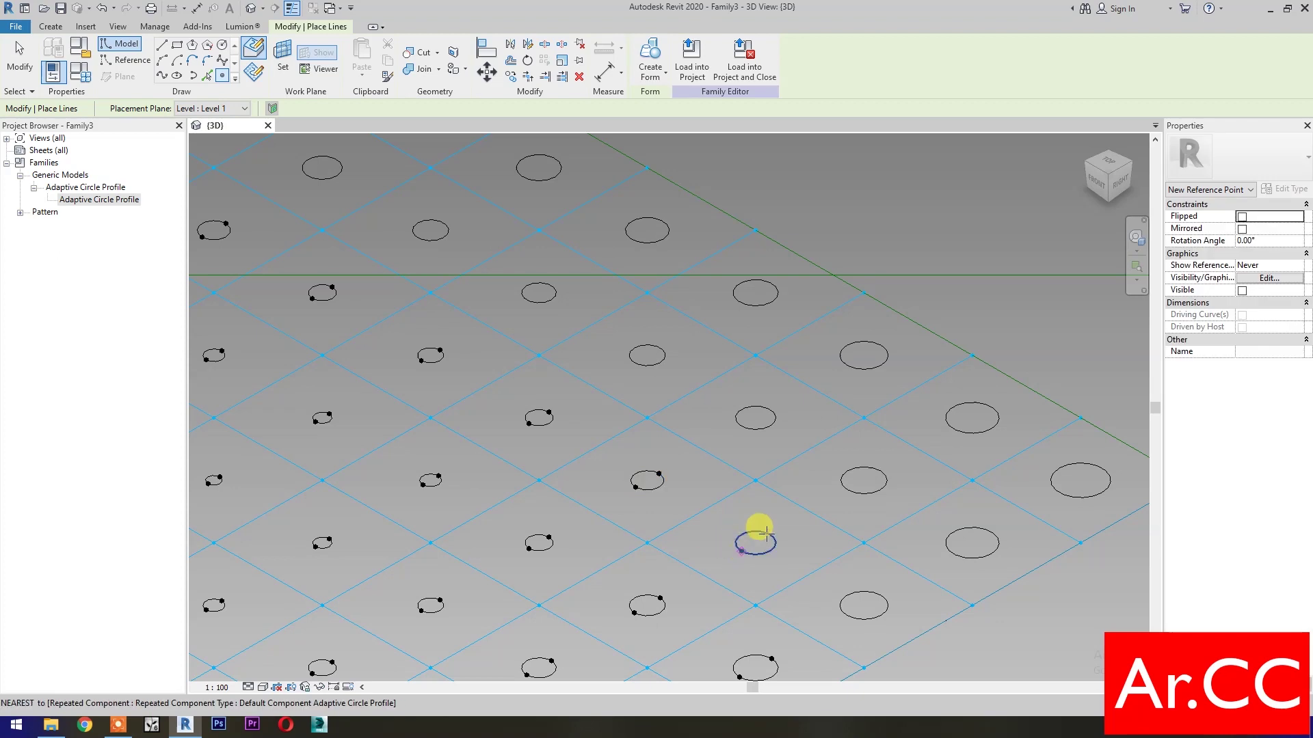
left_click(950, 550)
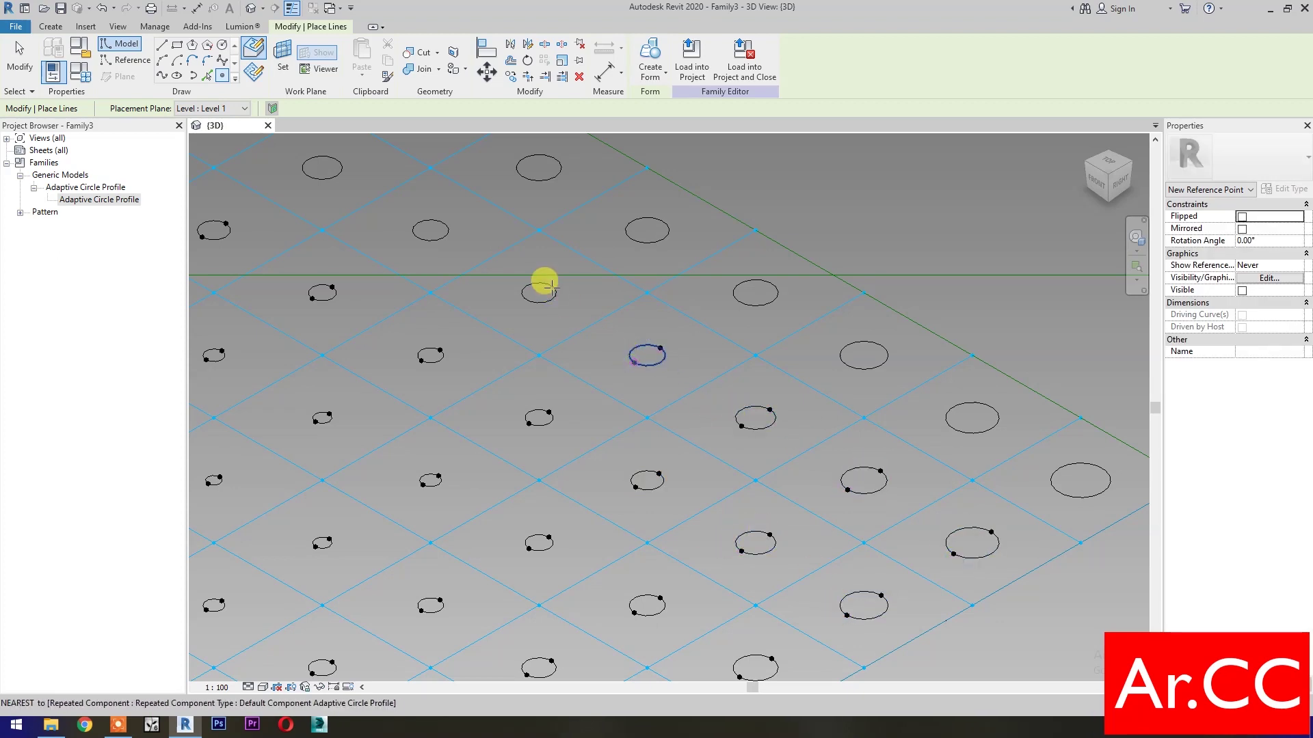
middle_click_drag(417, 232, 694, 475)
left_click(691, 478)
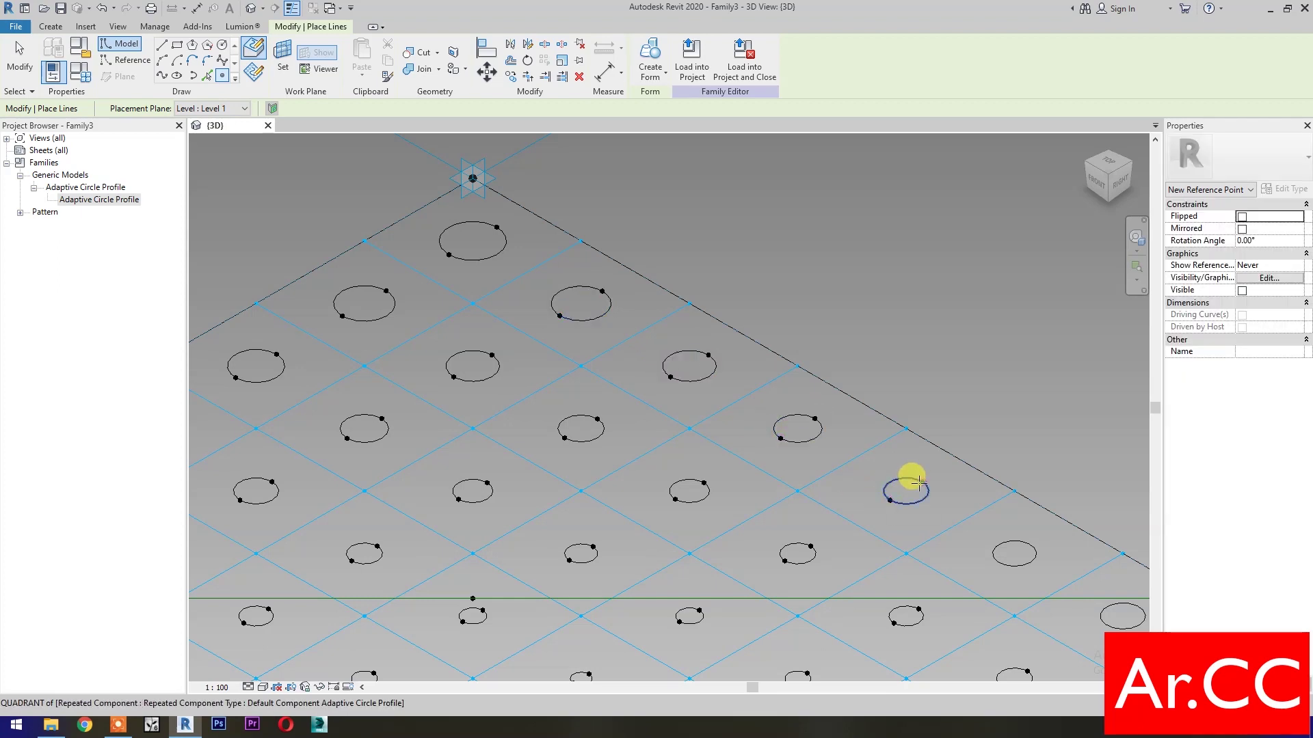
middle_click_drag(916, 483, 558, 324)
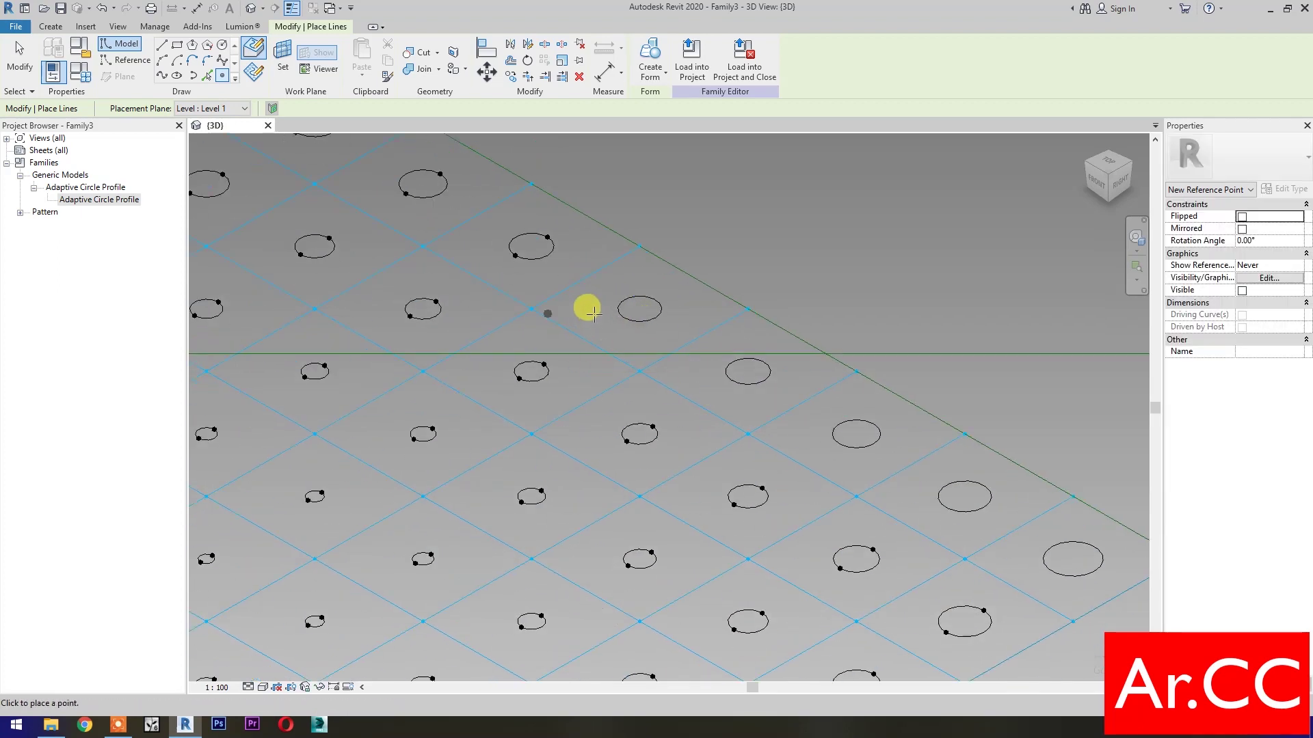
left_click(644, 303)
left_click(762, 361)
left_click(840, 443)
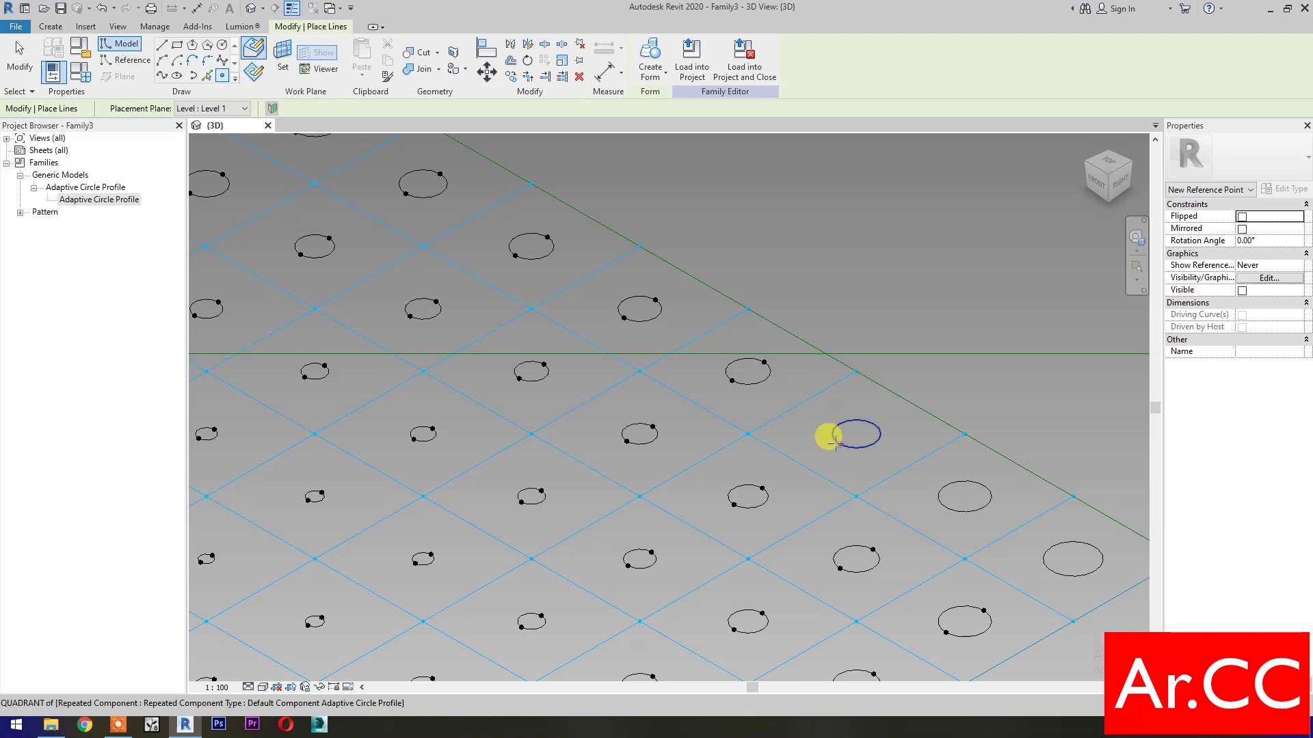
left_click(873, 424)
left_click(946, 506)
left_click(983, 485)
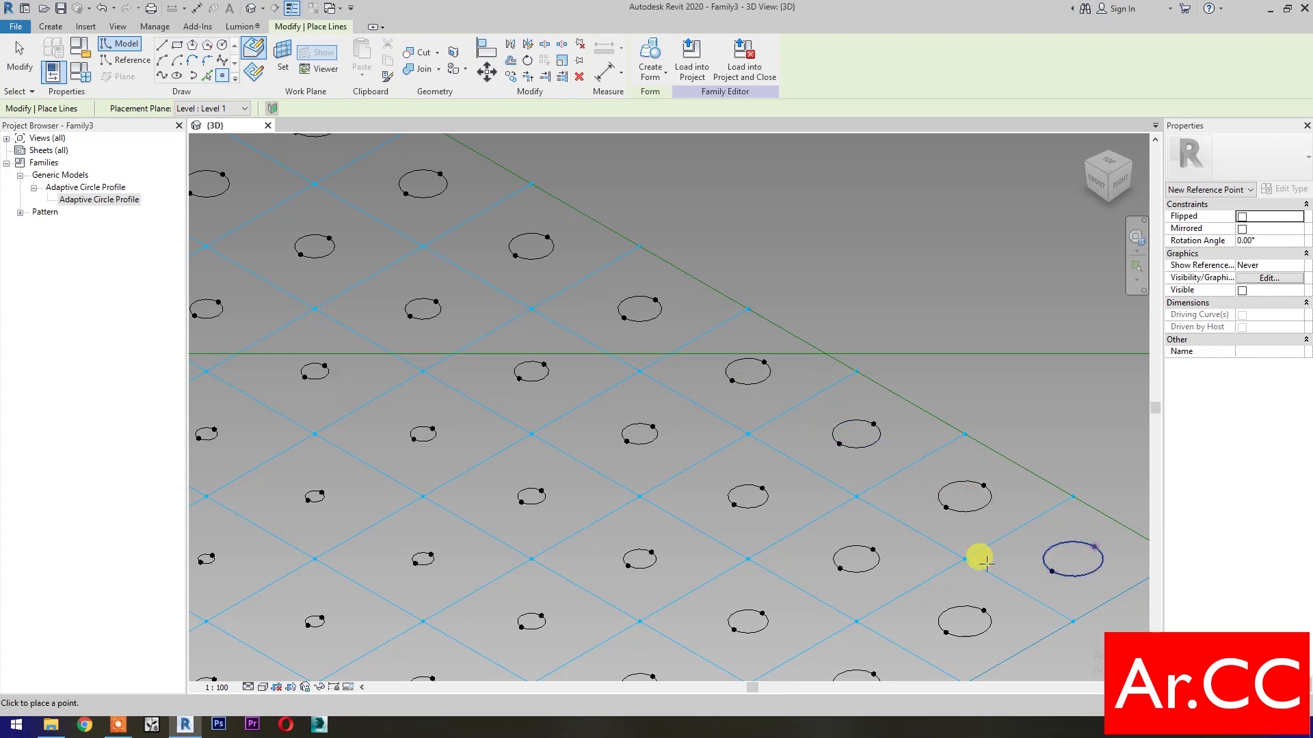
key("Escape")
key("Escape")
scroll(923, 536, "down", 5)
middle_click_drag(909, 600, 911, 527)
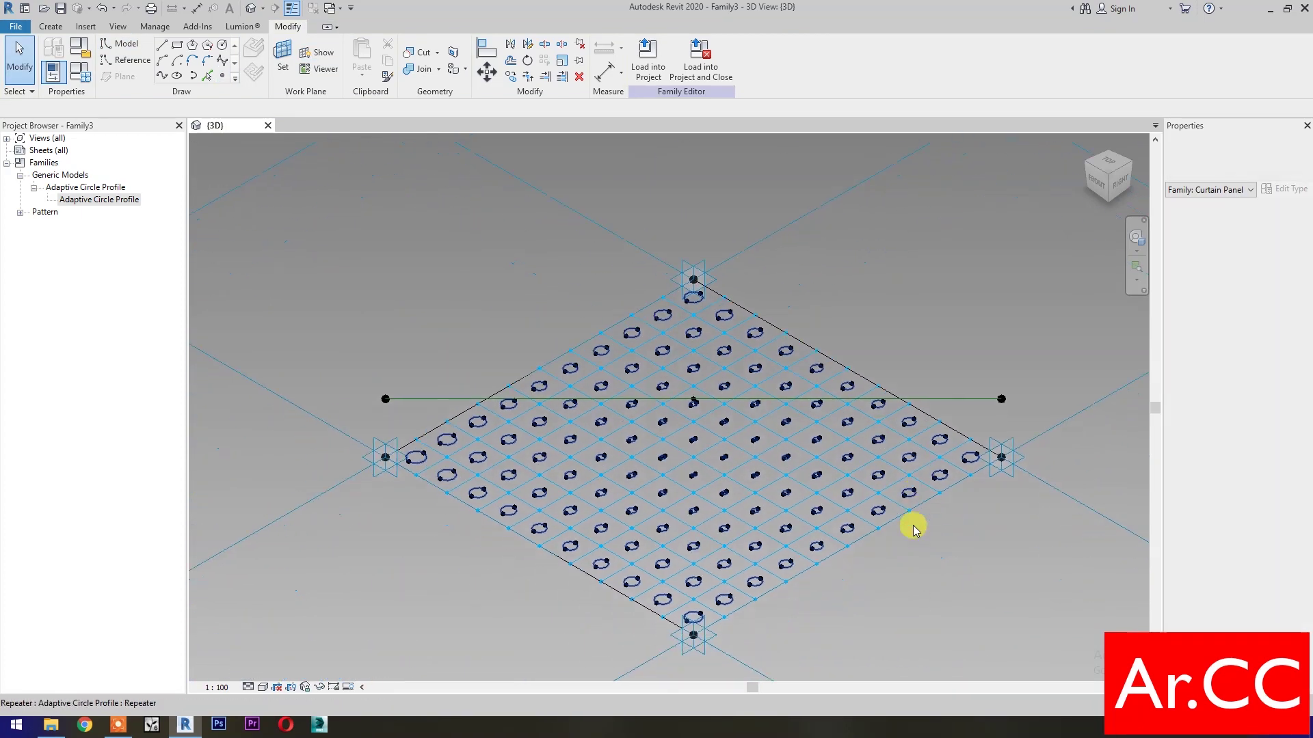
middle_click_drag(926, 595, 996, 566)
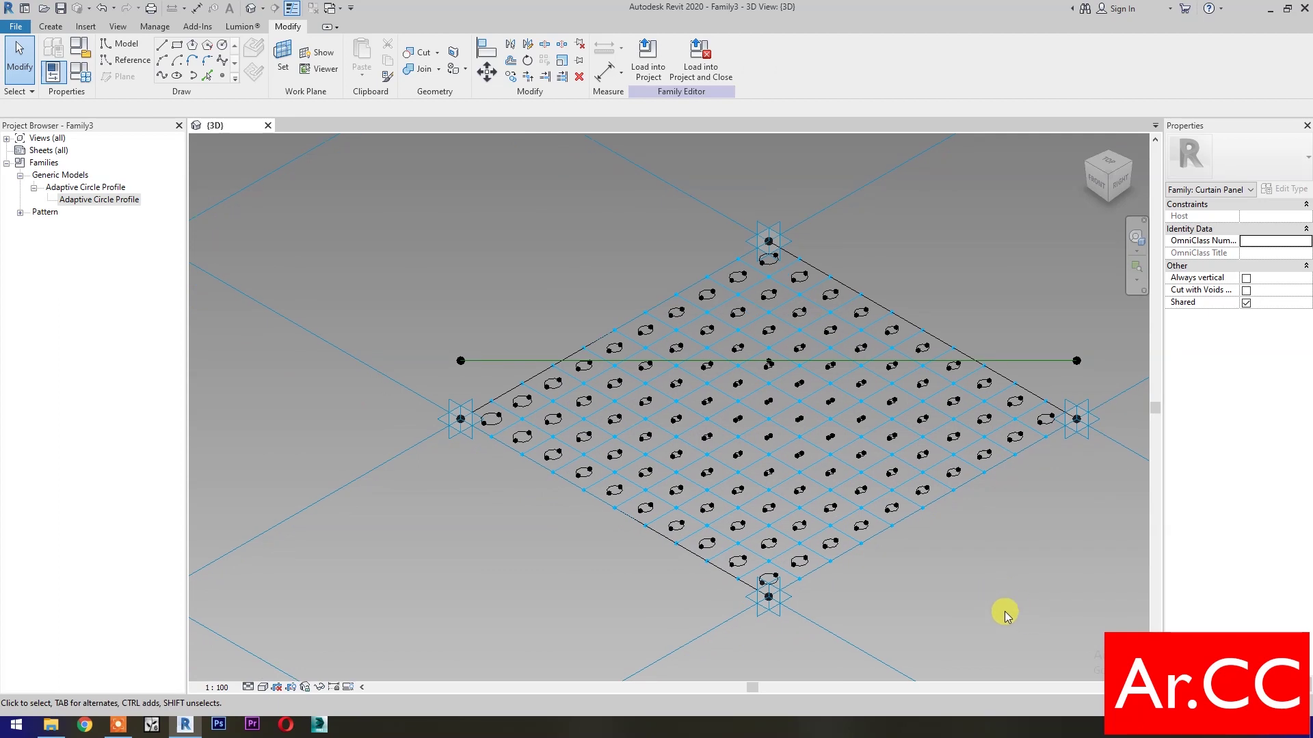
- Set the family's Attractor Divisor to 12 and apply it
left_click(80, 72)
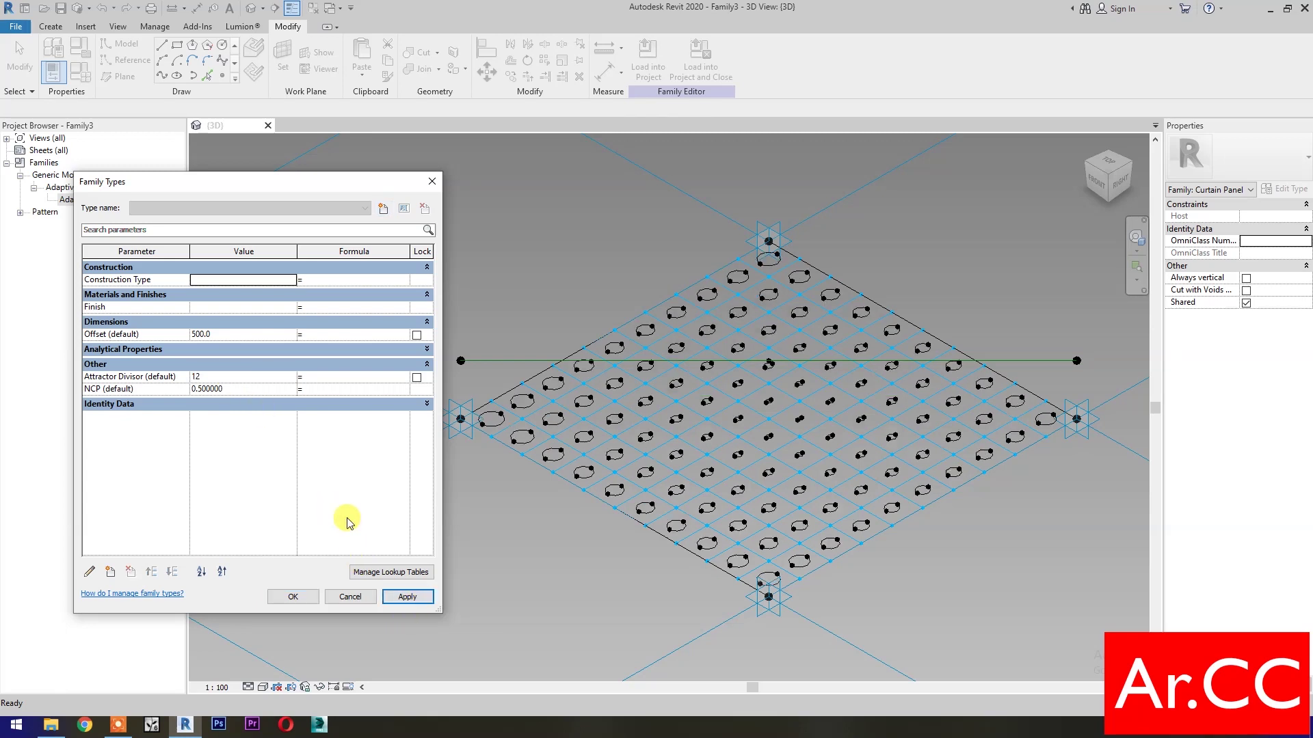
left_click(292, 599)
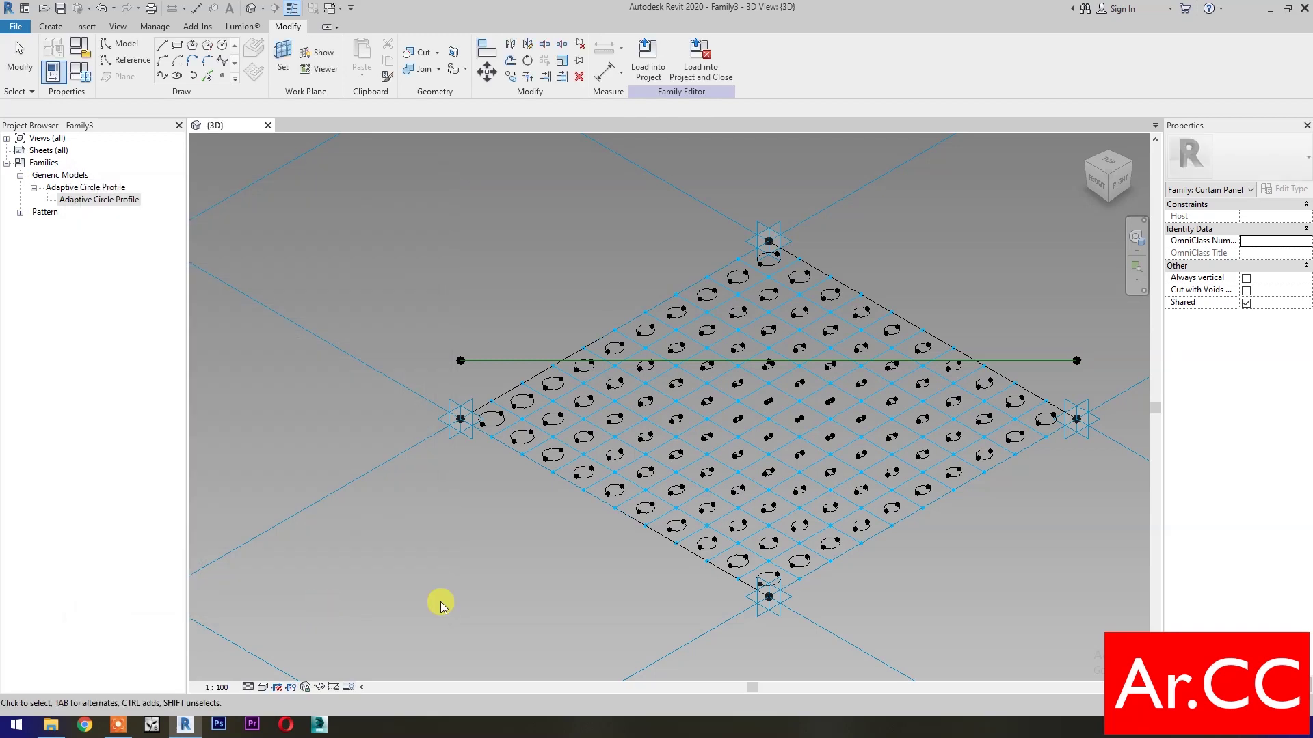
- From the top view, draw a spline through the lower points of the bottom circle row and make it a reference line
left_click(1098, 179)
left_click(1107, 152)
scroll(670, 503, "up", 5)
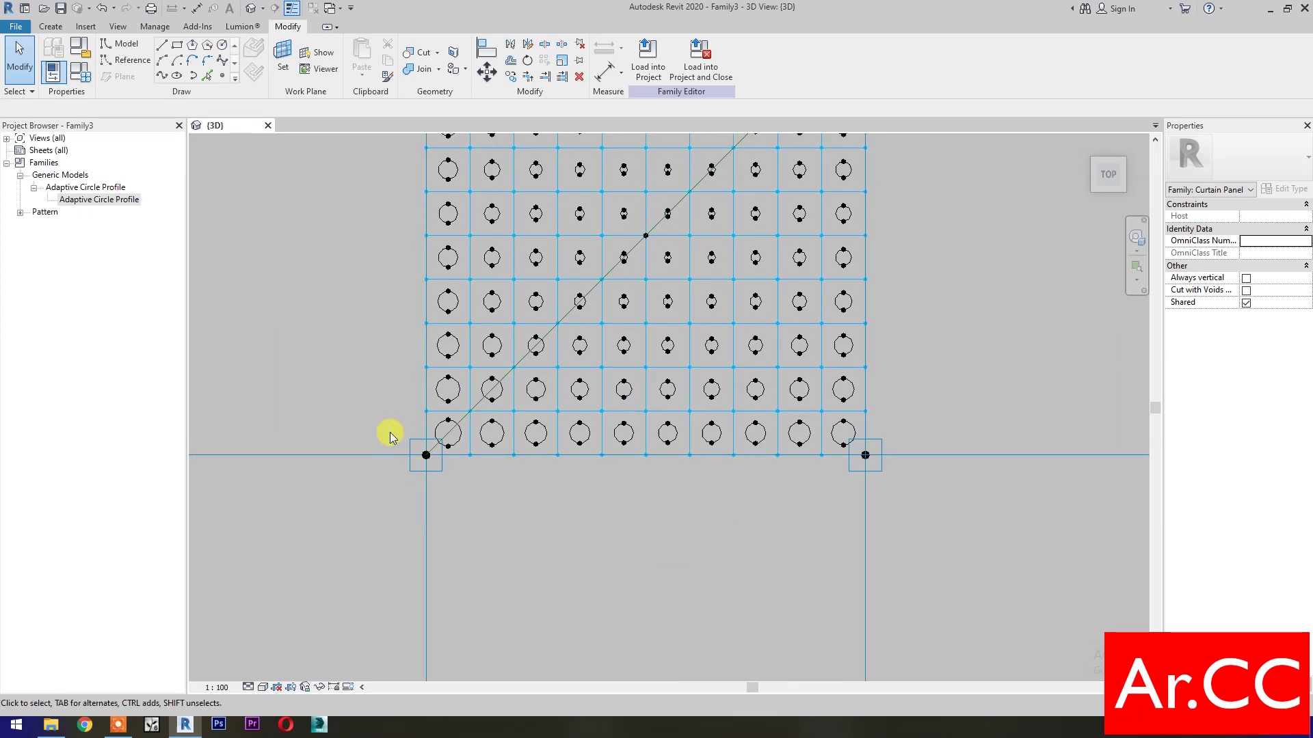
left_click_drag(736, 454, 903, 454)
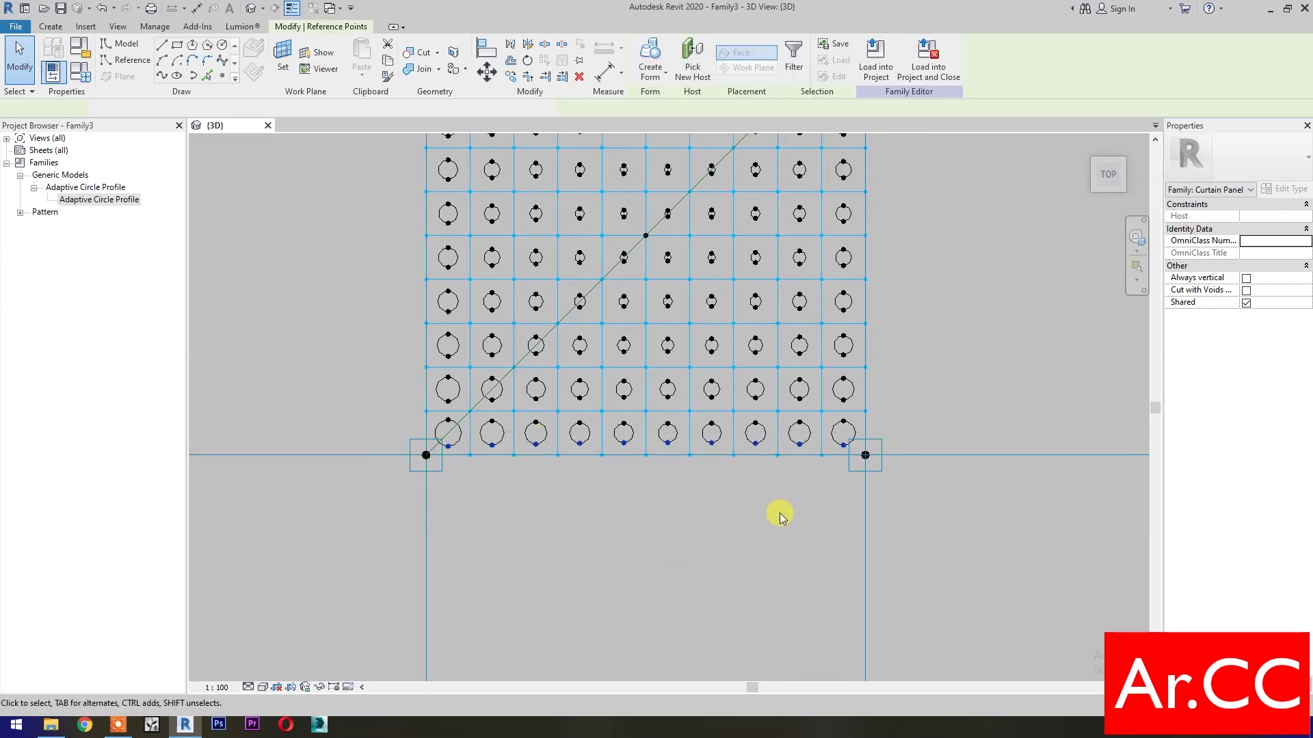
left_click(163, 77)
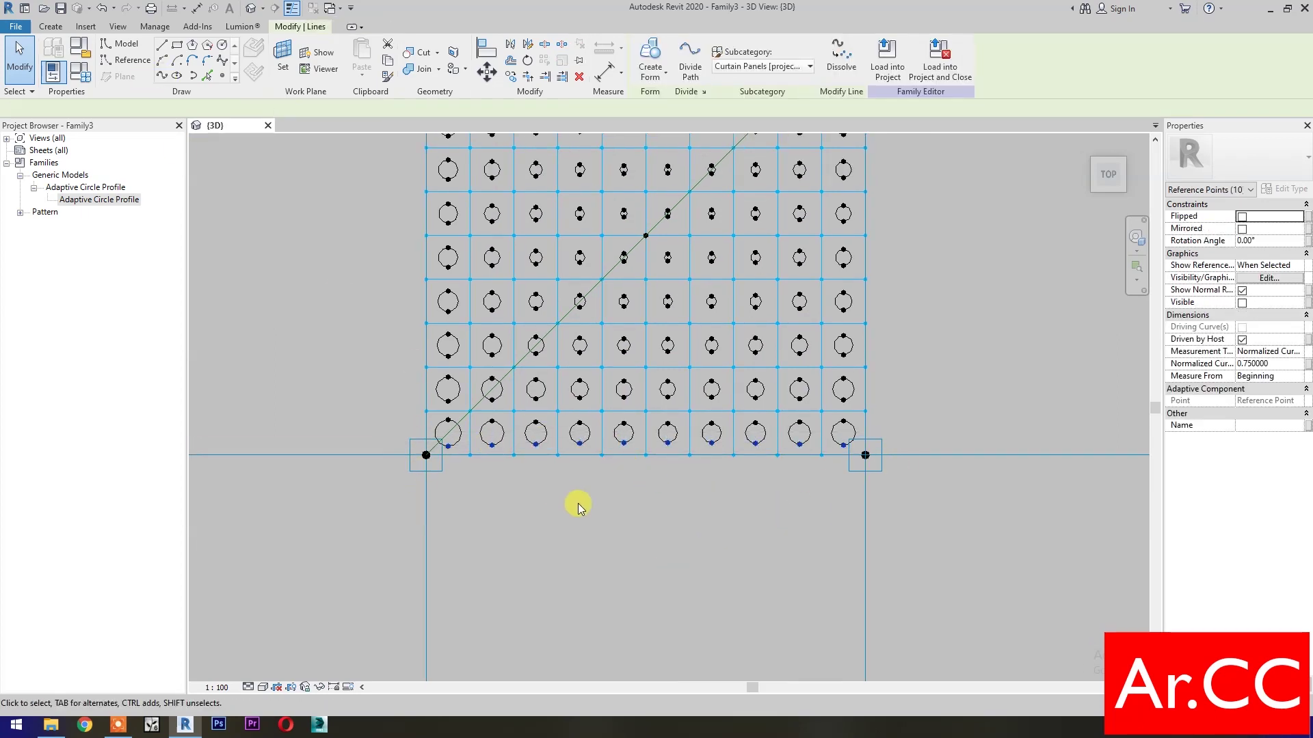
left_click(1242, 315)
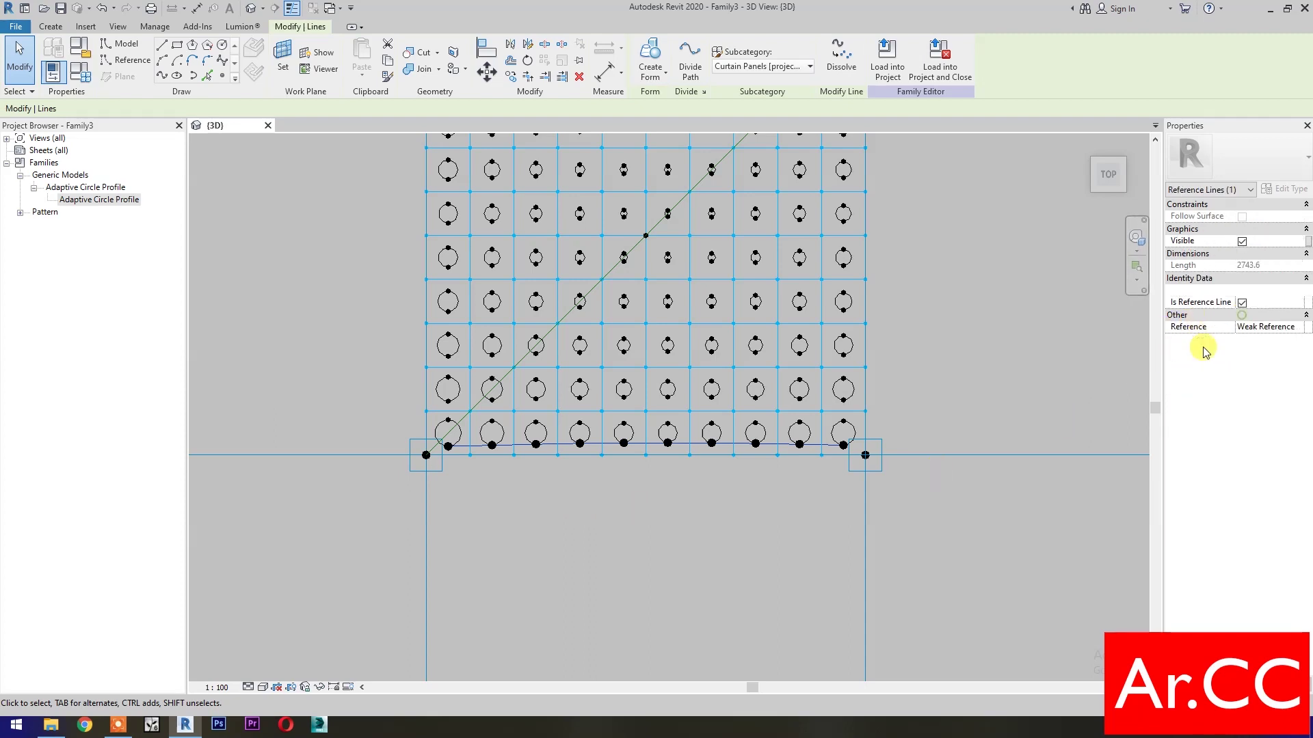
- Draw a spline through the upper points of the bottom circle row and make it a reference line
left_click_drag(356, 409, 868, 430)
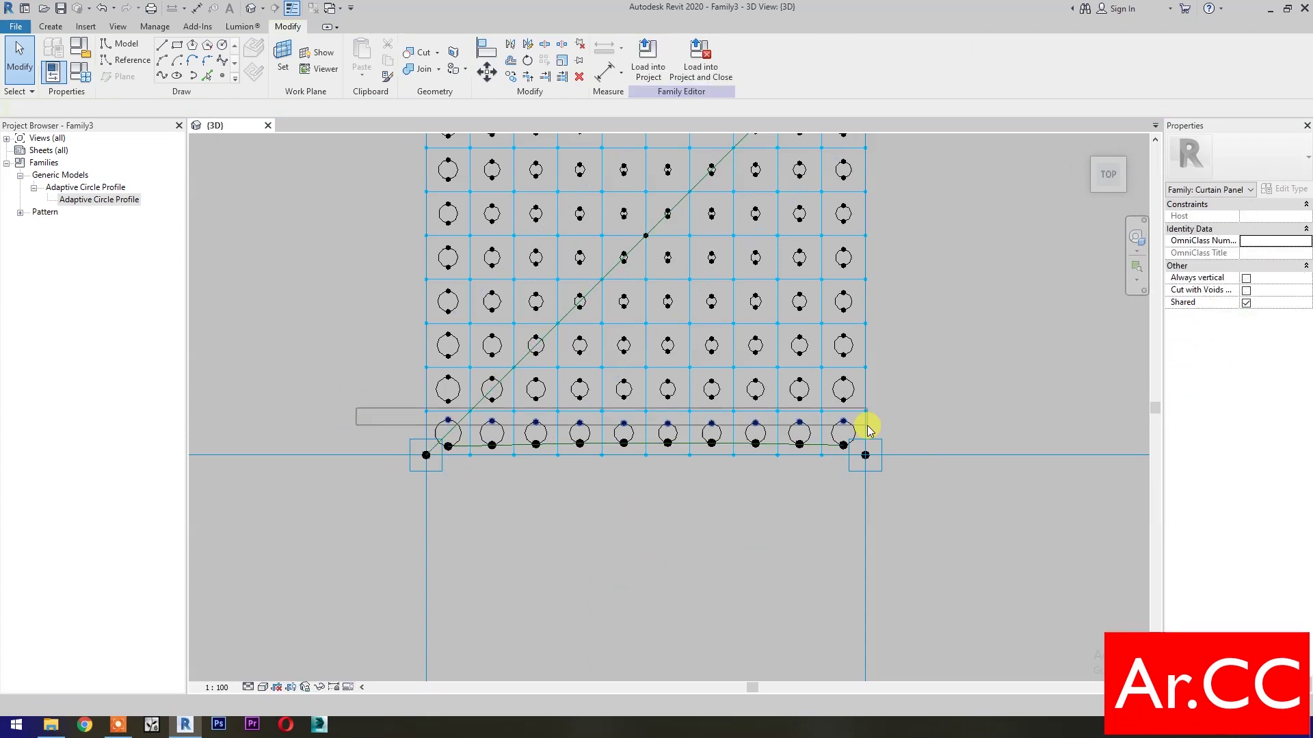
left_click(163, 77)
left_click(1241, 302)
left_click(504, 602)
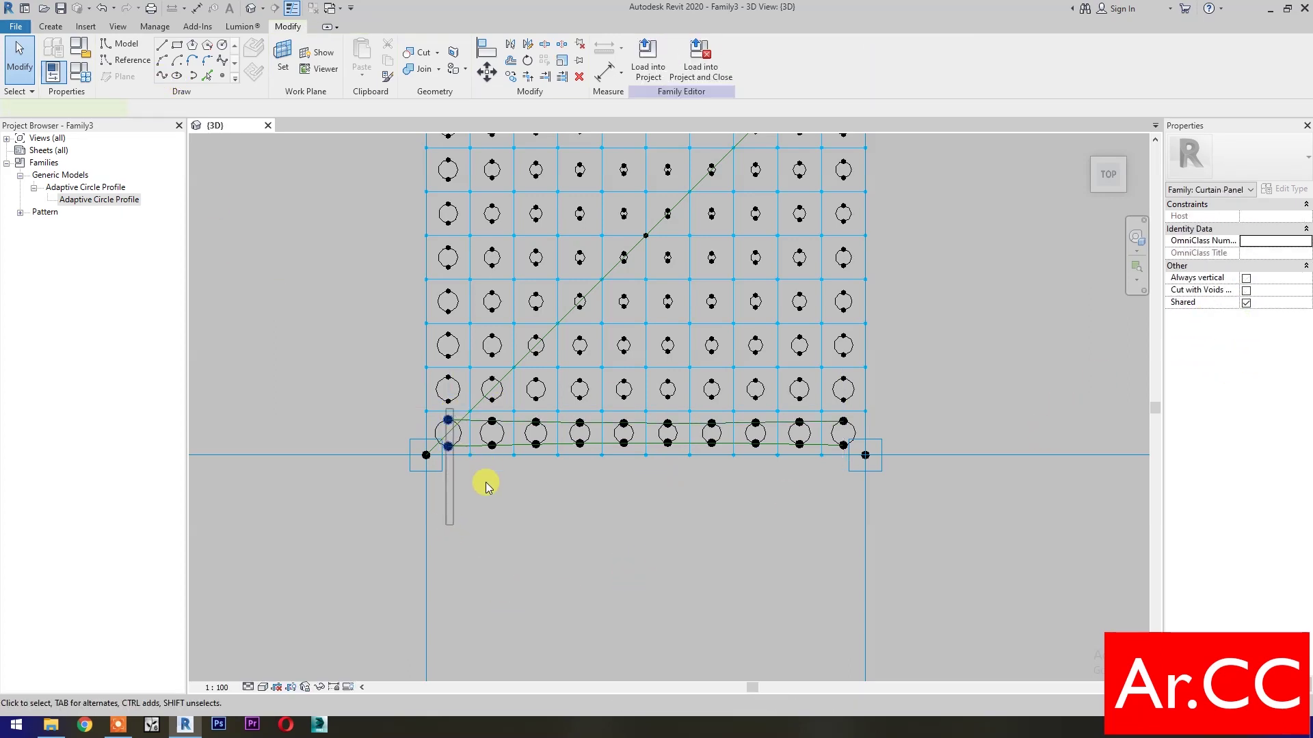
- Join the upper and lower points of the bottom row's first and last circles with splines set as reference lines
left_click_drag(484, 471, 492, 497)
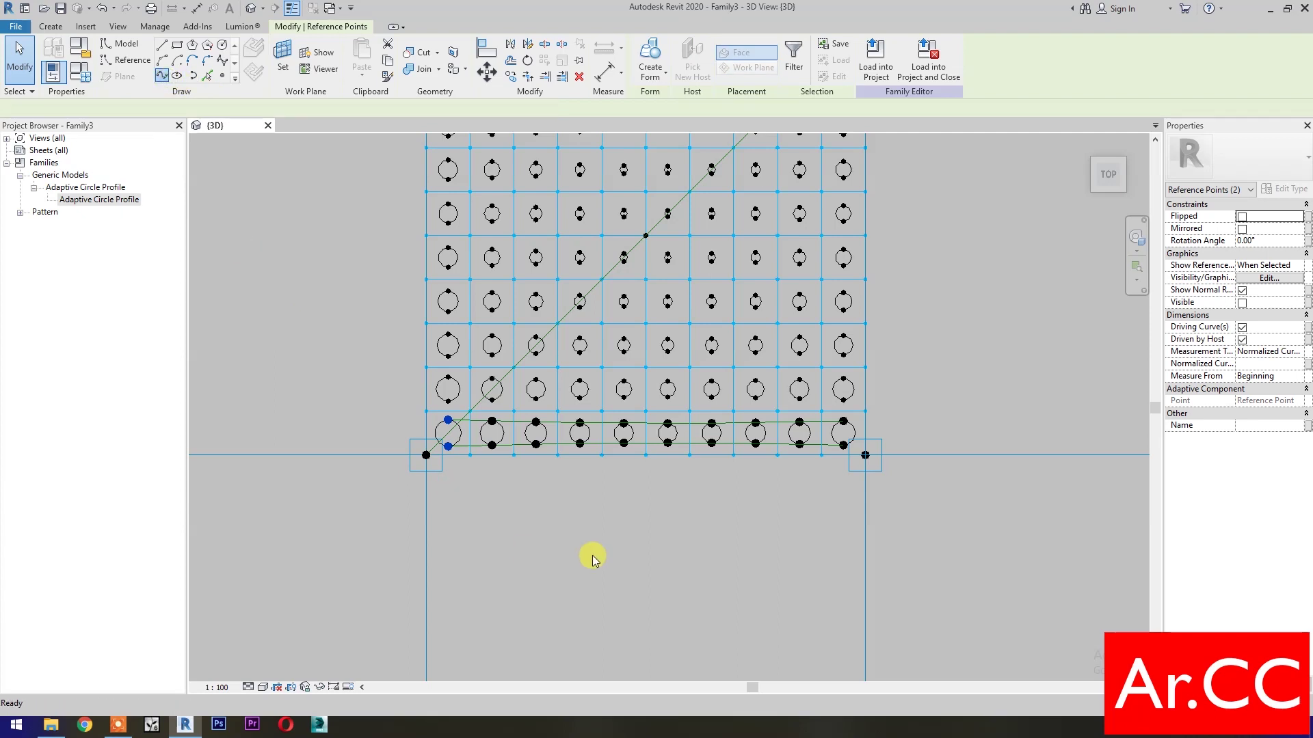
key("ctrl+z")
left_click(1241, 316)
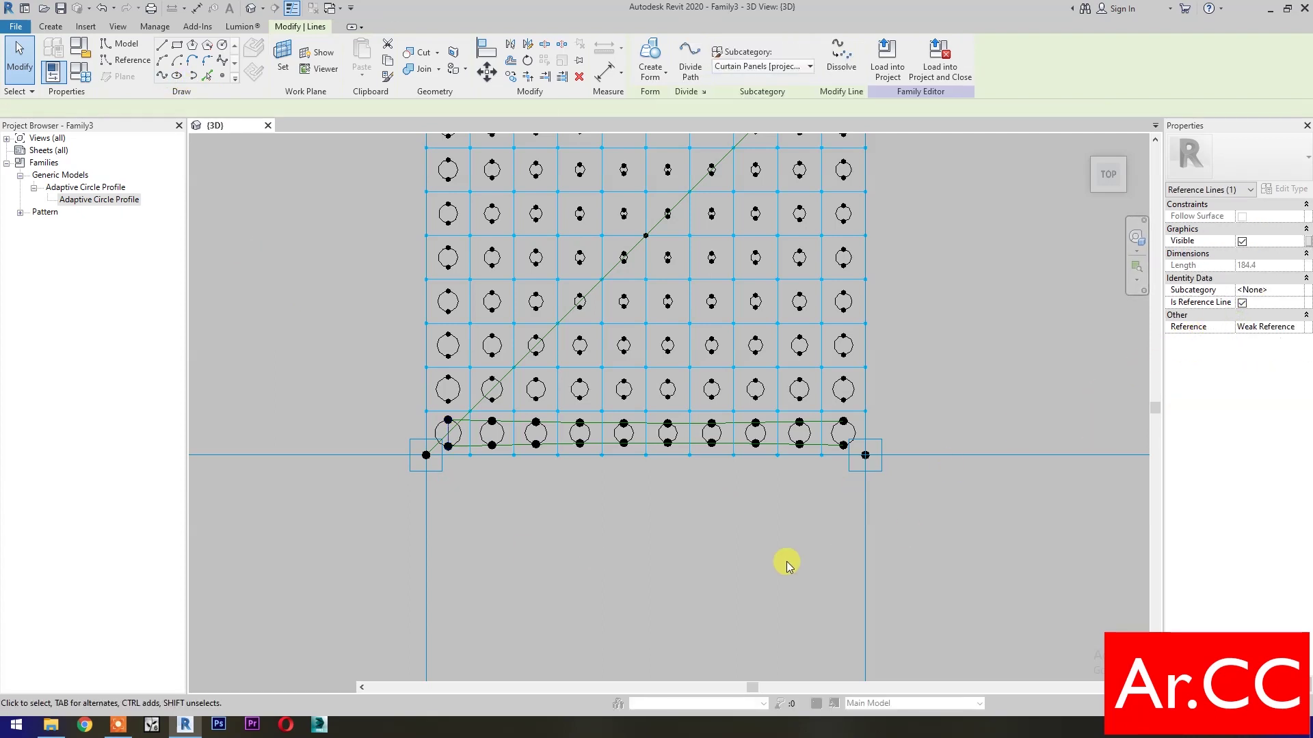
left_click(821, 543)
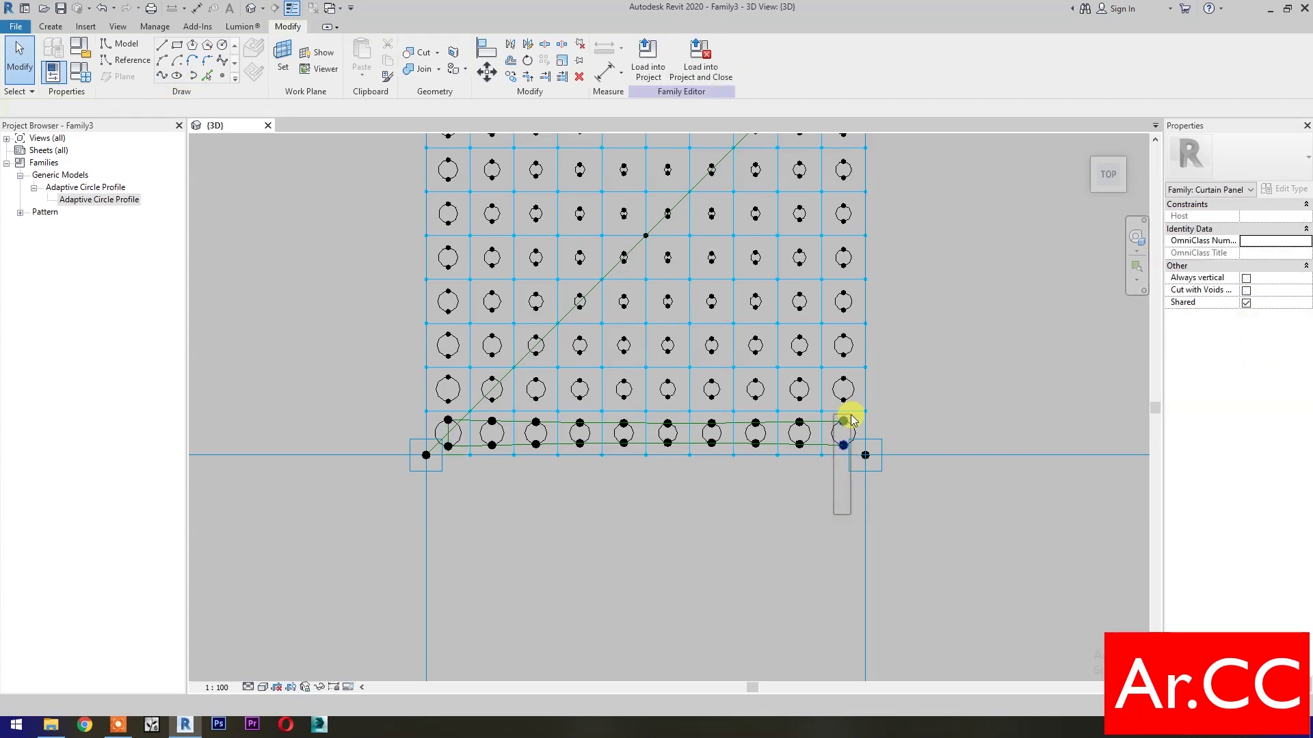
left_click_drag(833, 413, 850, 514)
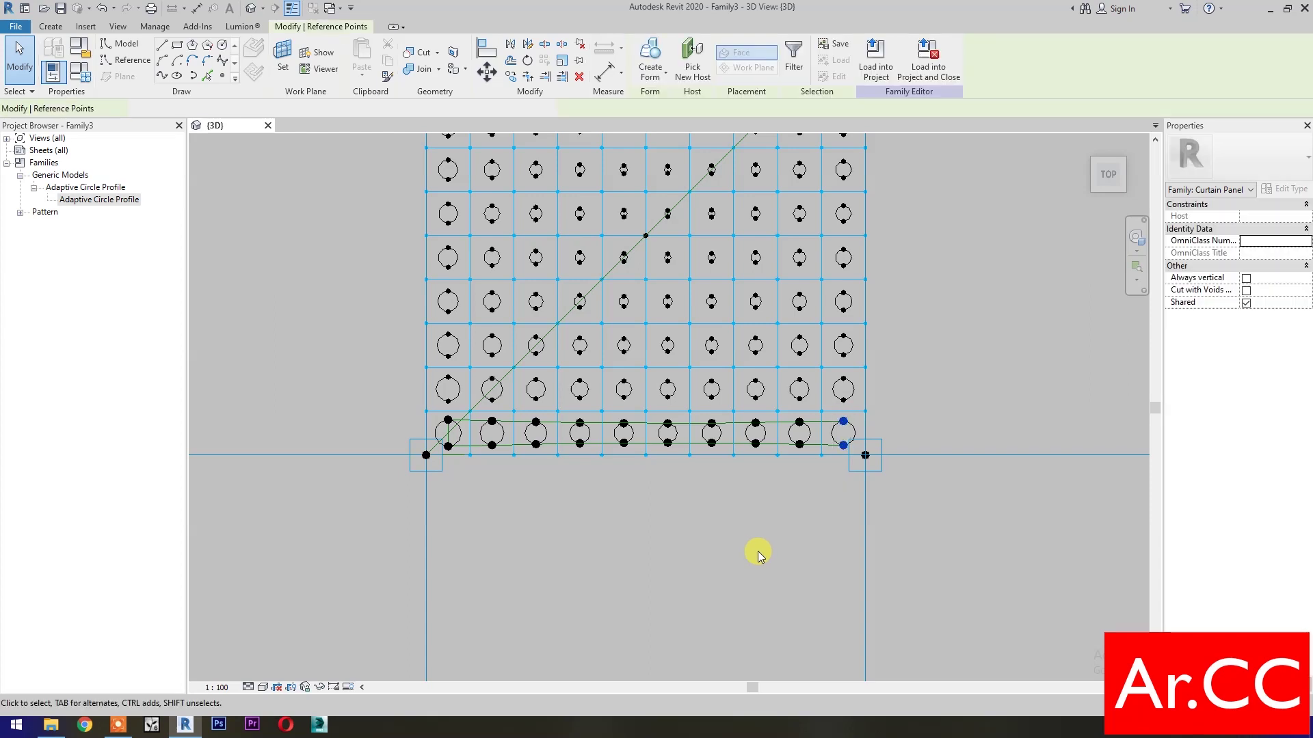
left_click(166, 78)
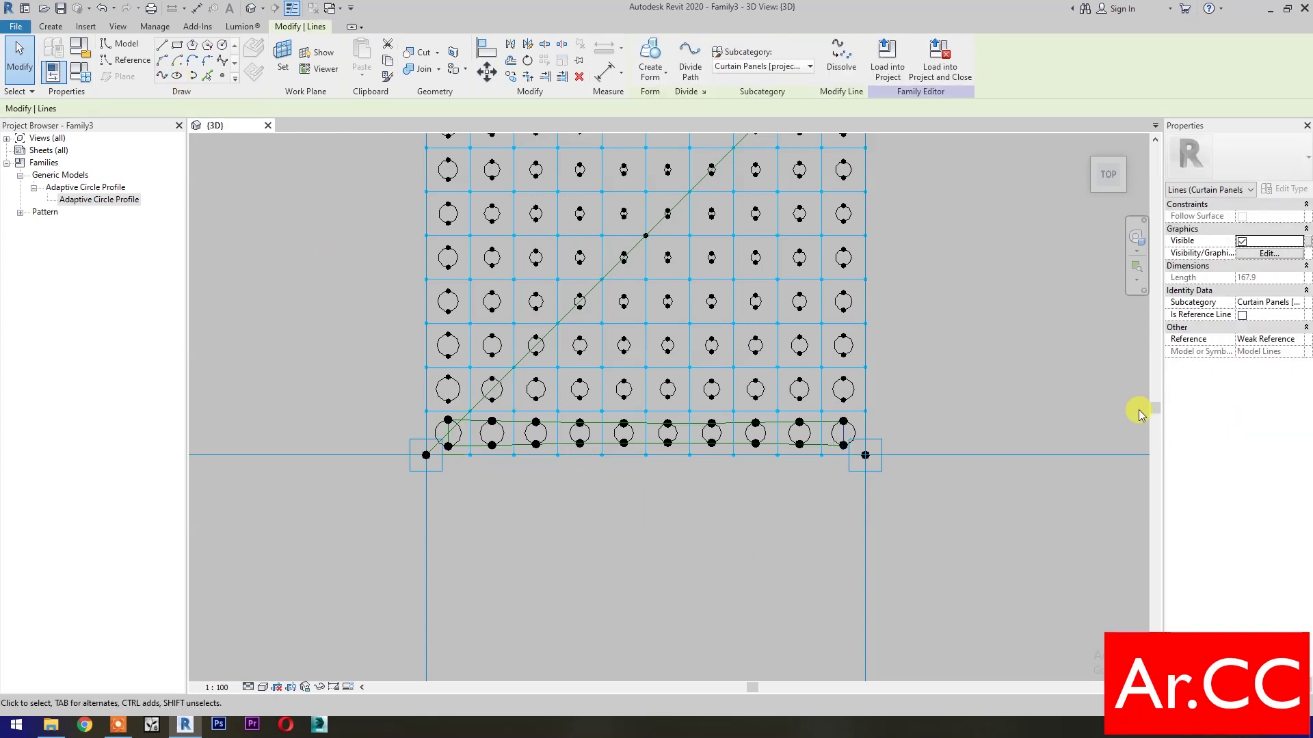
left_click(1241, 316)
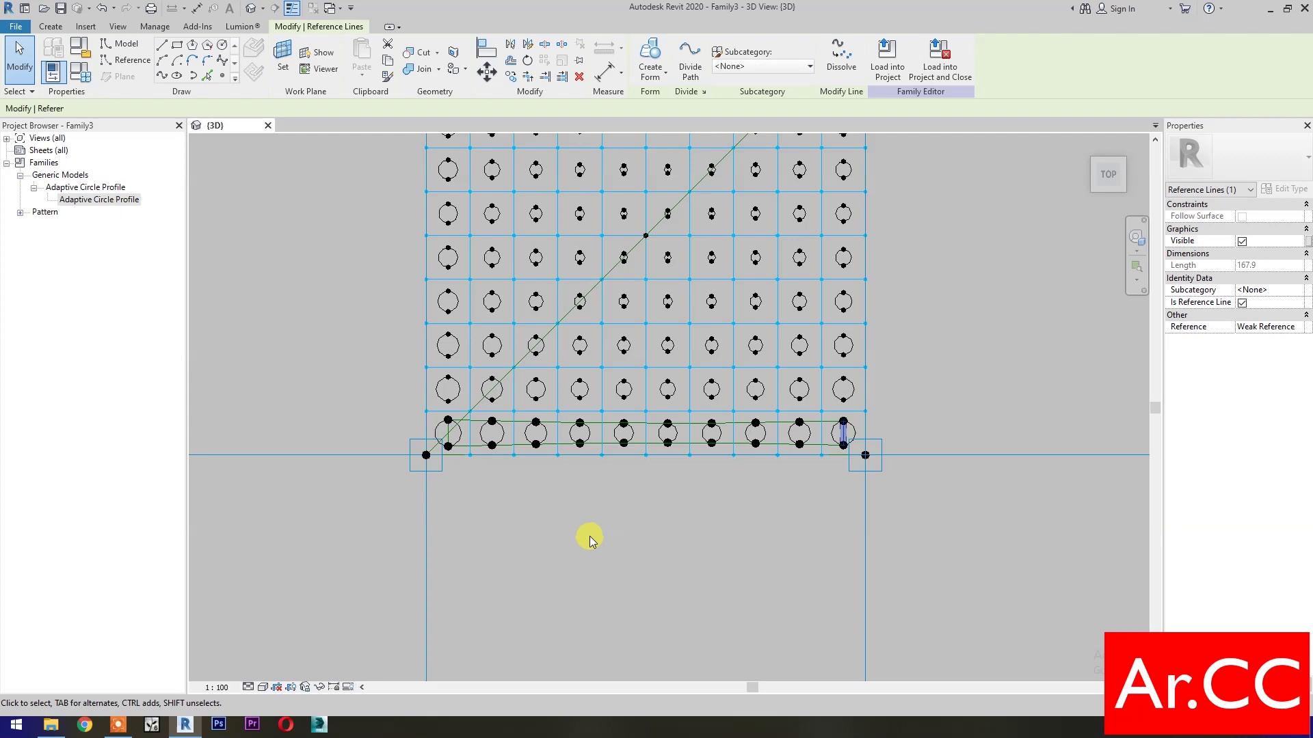
left_click(519, 554)
- Draw reference-line splines through the lower and upper points of the second circle row from the bottom
left_click_drag(384, 392, 886, 412)
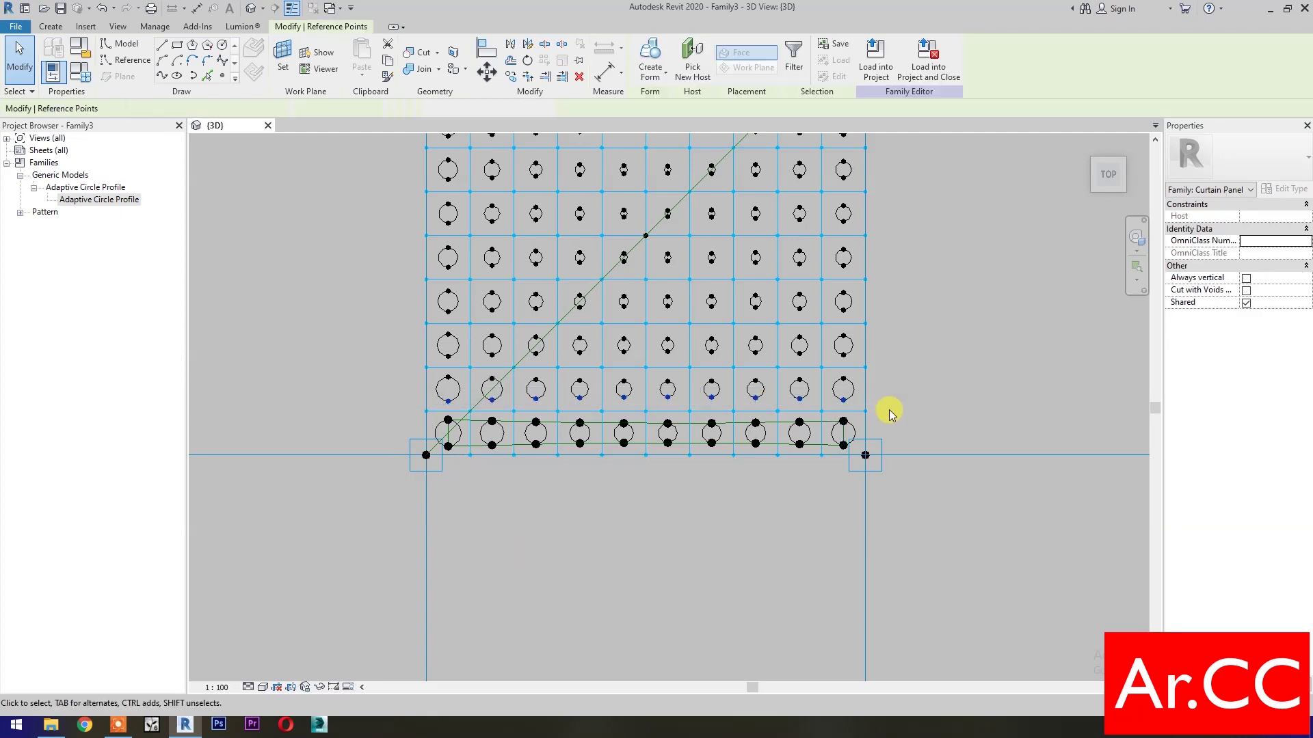
left_click(162, 76)
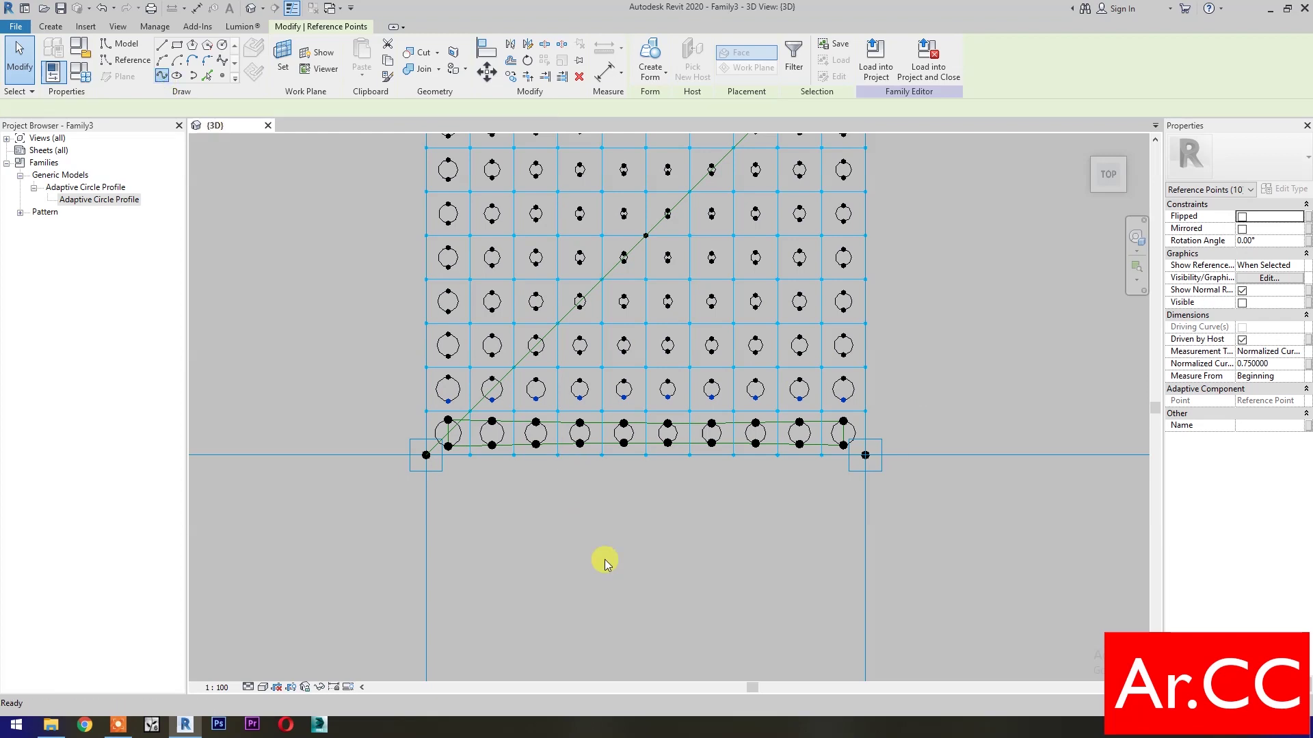
left_click_drag(384, 367, 895, 391)
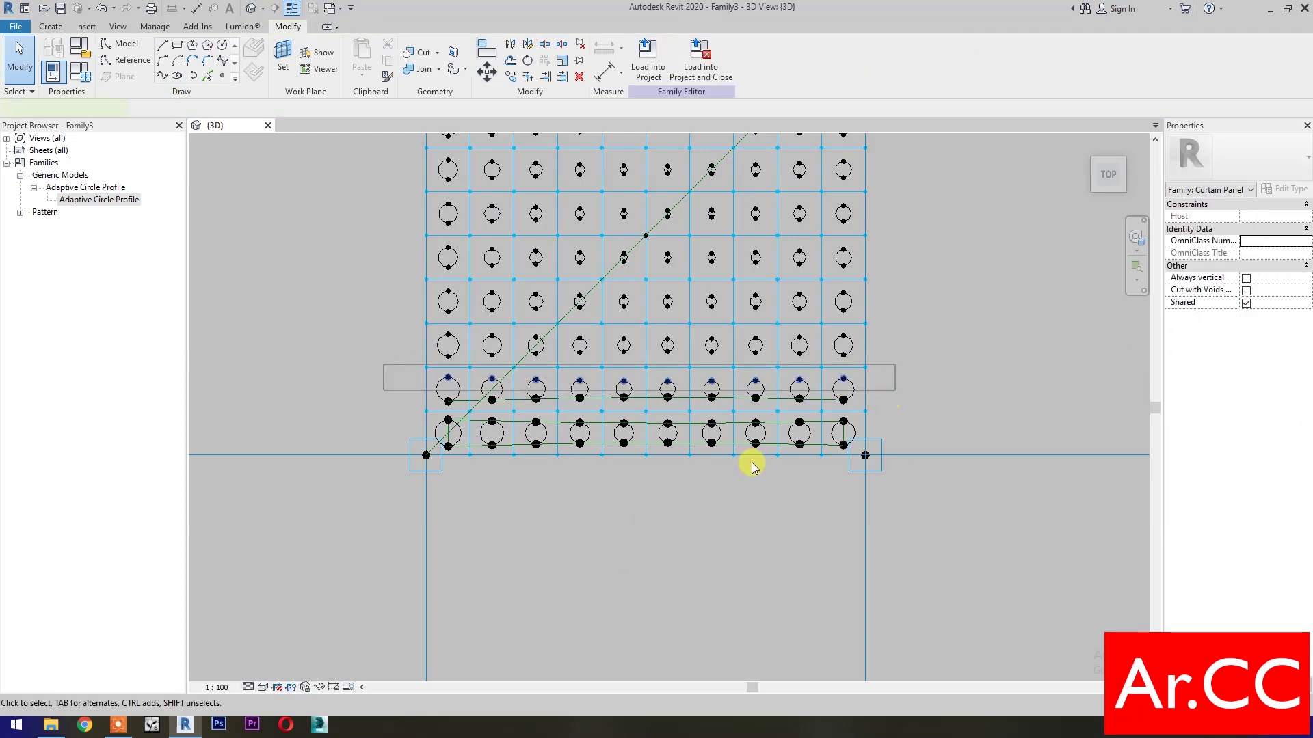
key("Return")
- Connect the upper and lower points of the second row's first and last circles with reference lines
left_click(366, 385)
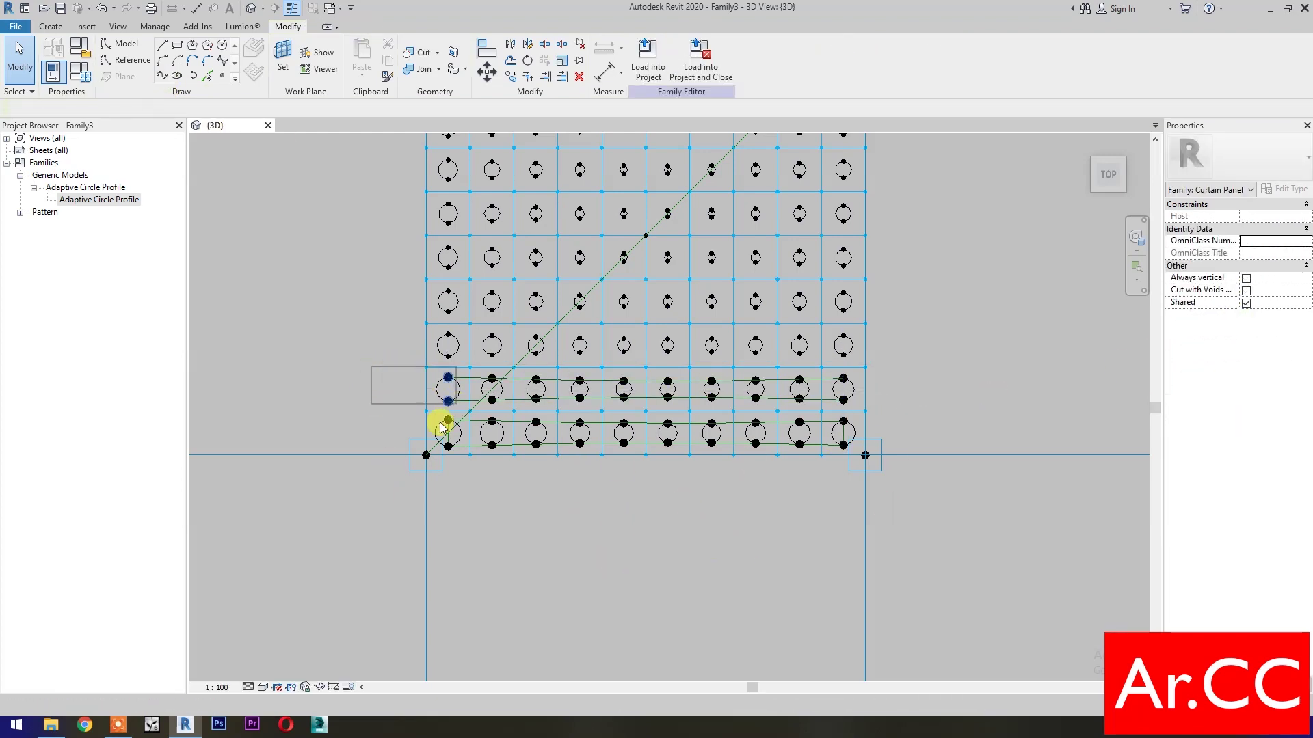
left_click(897, 383)
scroll(898, 383, "up", 2)
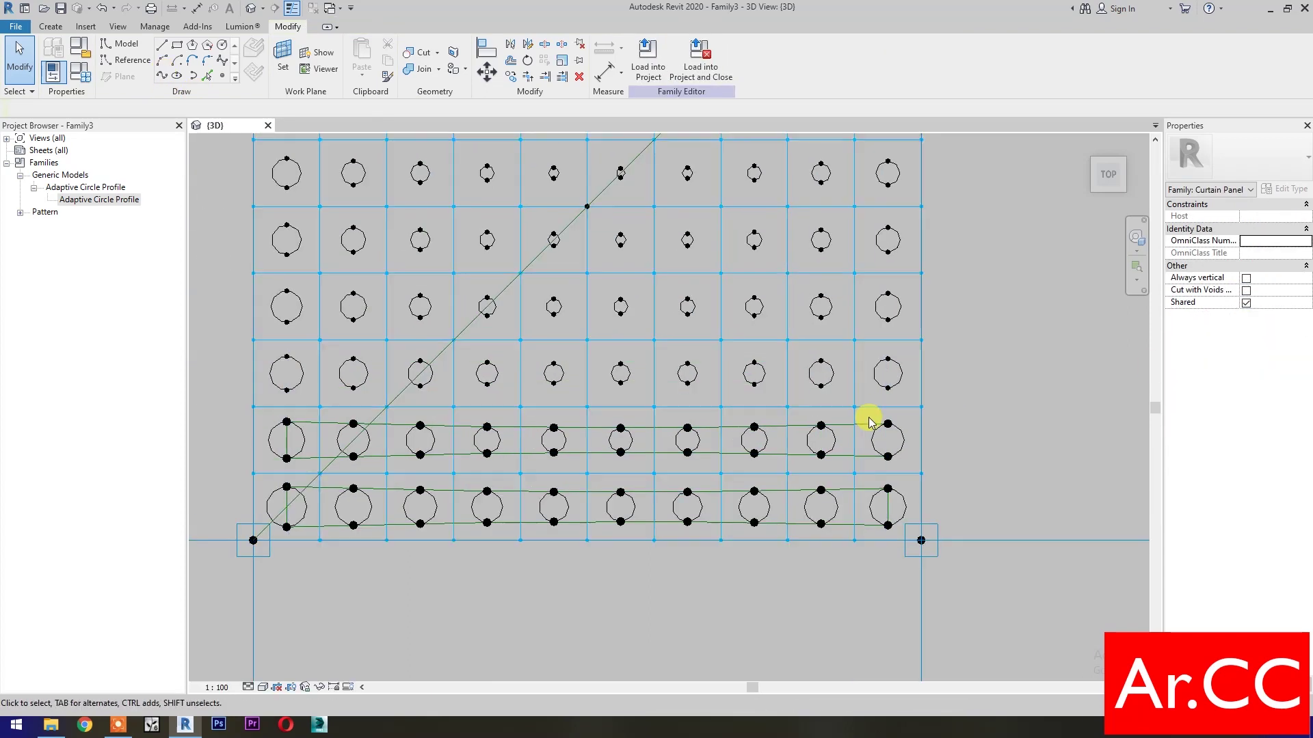
left_click(887, 441)
left_click(1241, 315)
- Draw reference-line splines through the lower and upper points of the third circle row from the bottom
left_click_drag(219, 373, 954, 404)
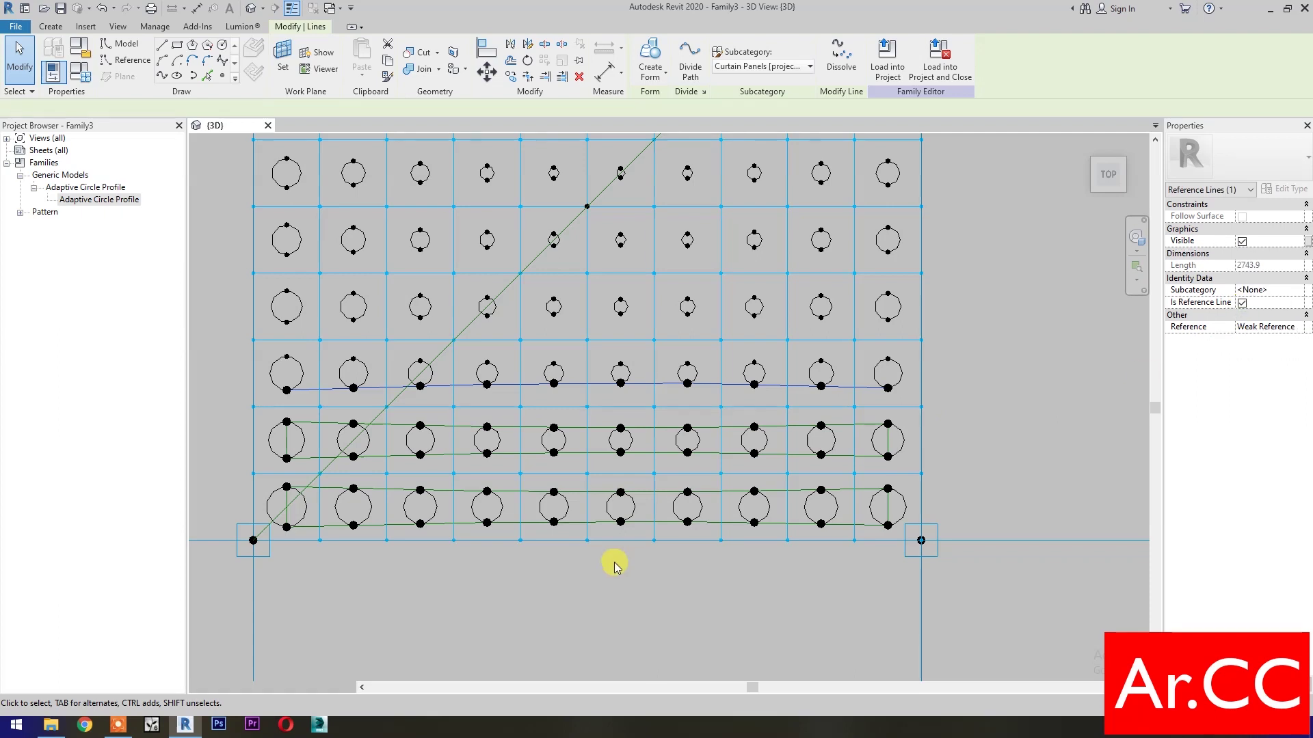
left_click_drag(214, 346, 927, 376)
left_click(161, 75)
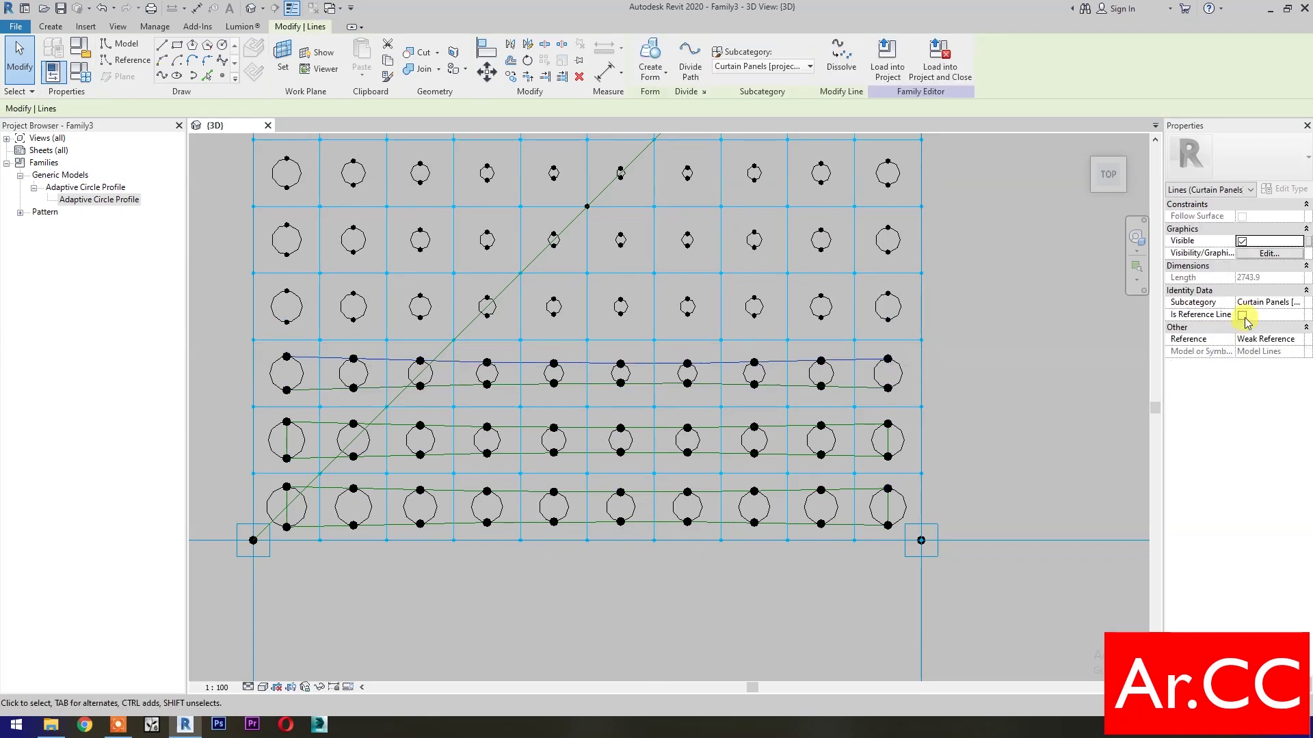
- Connect the upper and lower points of the third row's first and last circles with reference lines
left_click_drag(220, 346, 294, 403)
left_click(162, 75)
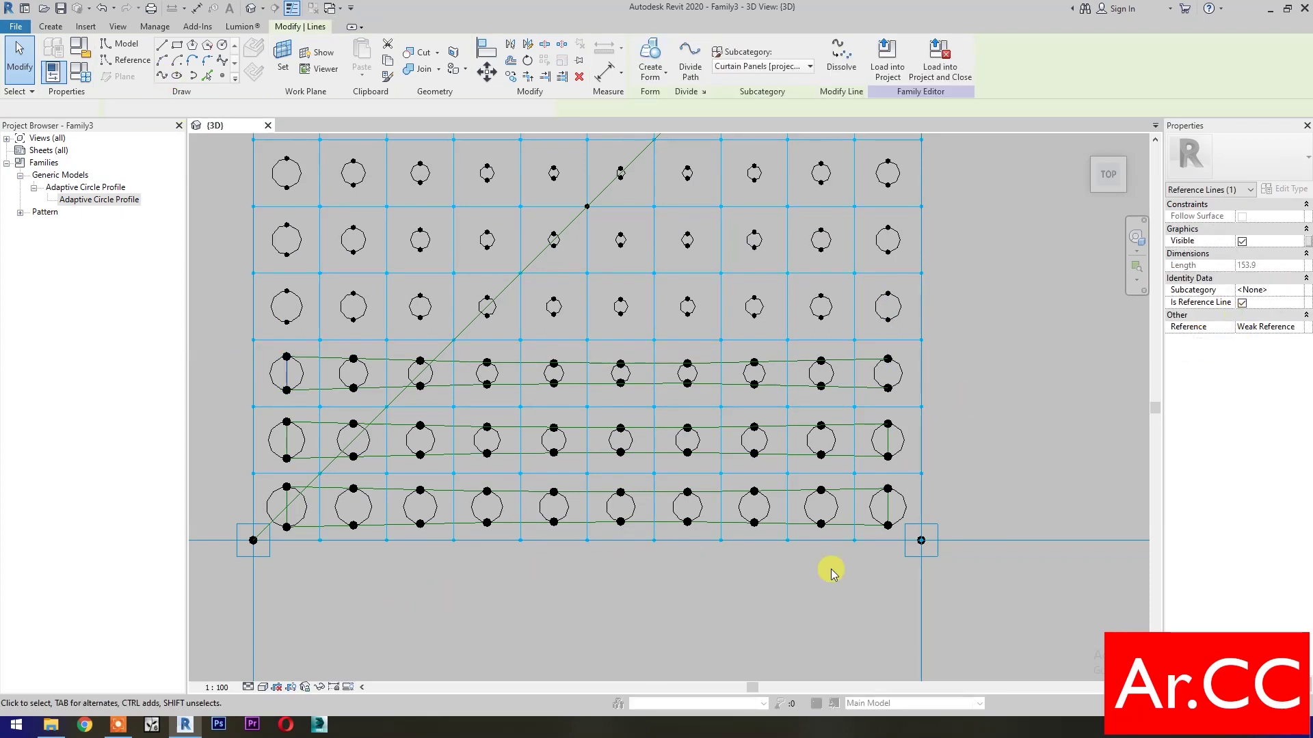
left_click_drag(867, 340, 892, 406)
left_click(167, 81)
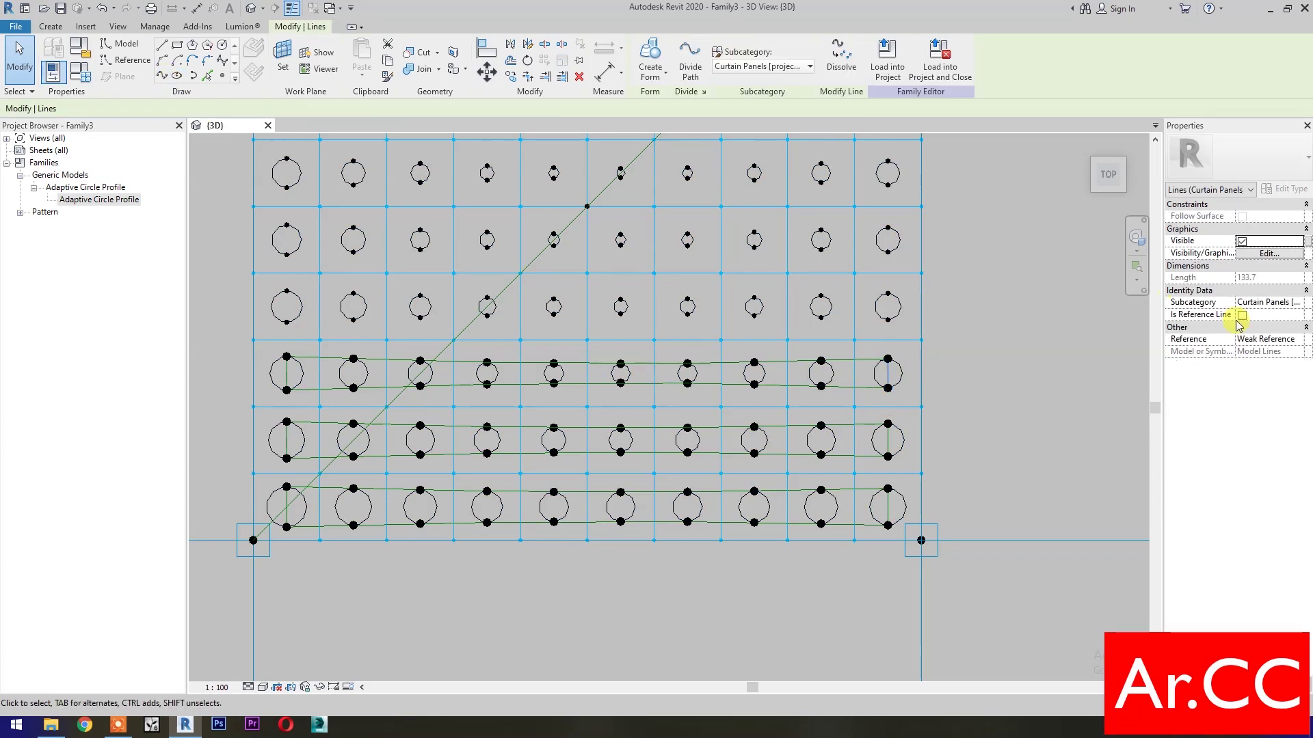
- Draw reference-line splines through the lower and upper points of the fourth circle row from the bottom
left_click_drag(220, 306, 935, 348)
left_click(162, 75)
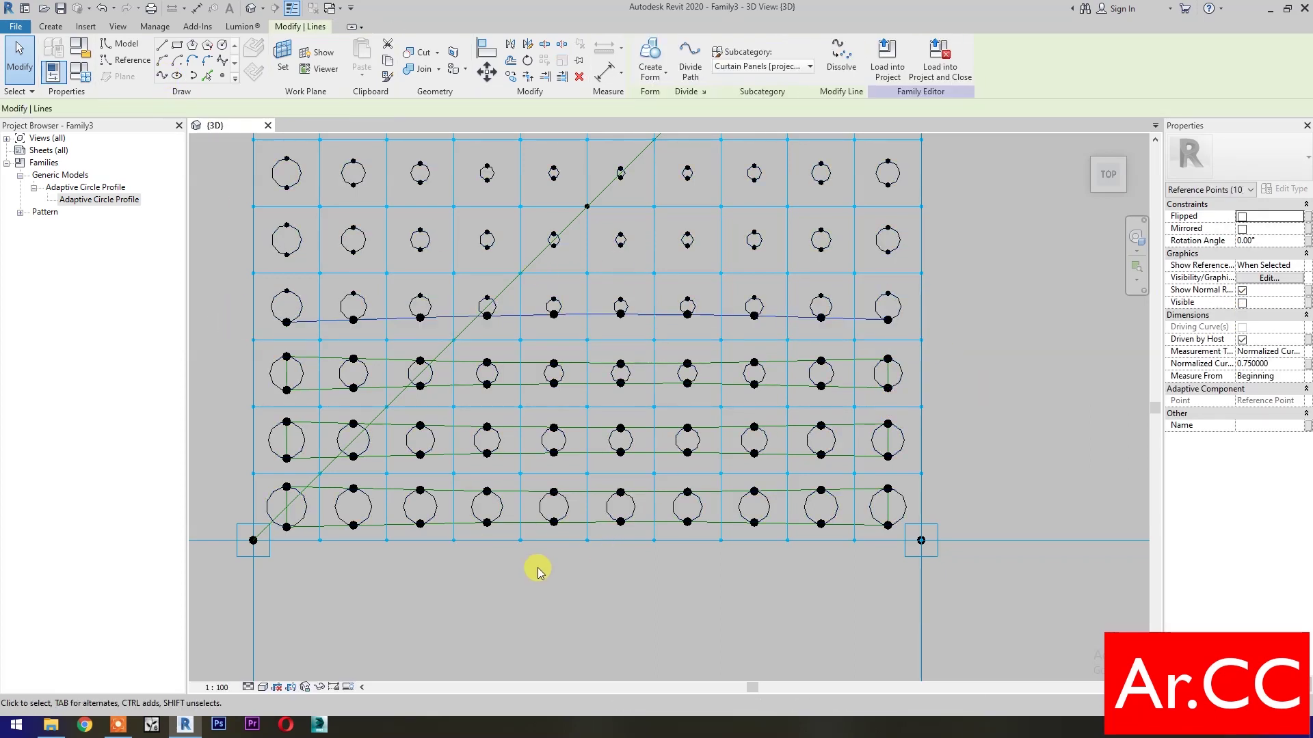
left_click_drag(227, 280, 926, 320)
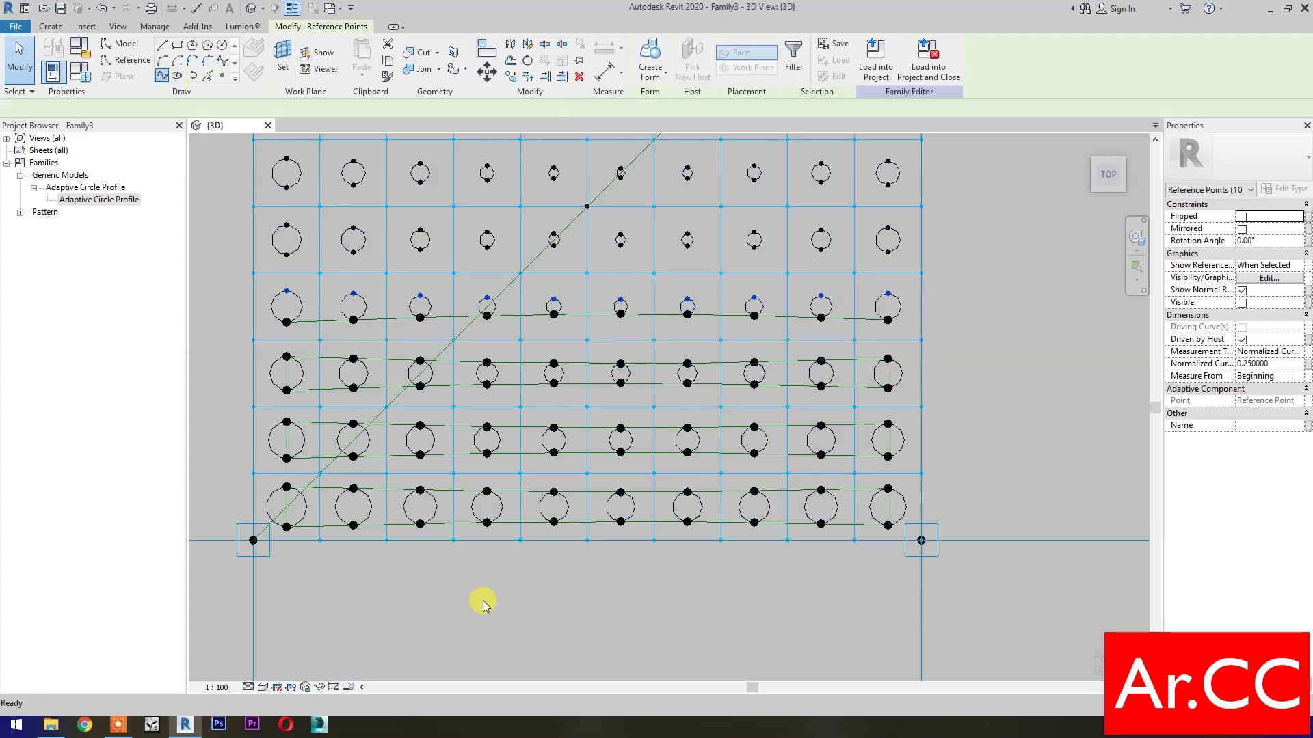
left_click(161, 75)
- Connect the upper and lower points of the fourth row's first and last circles with reference lines
left_click_drag(220, 281, 299, 342)
left_click(167, 81)
left_click(888, 309)
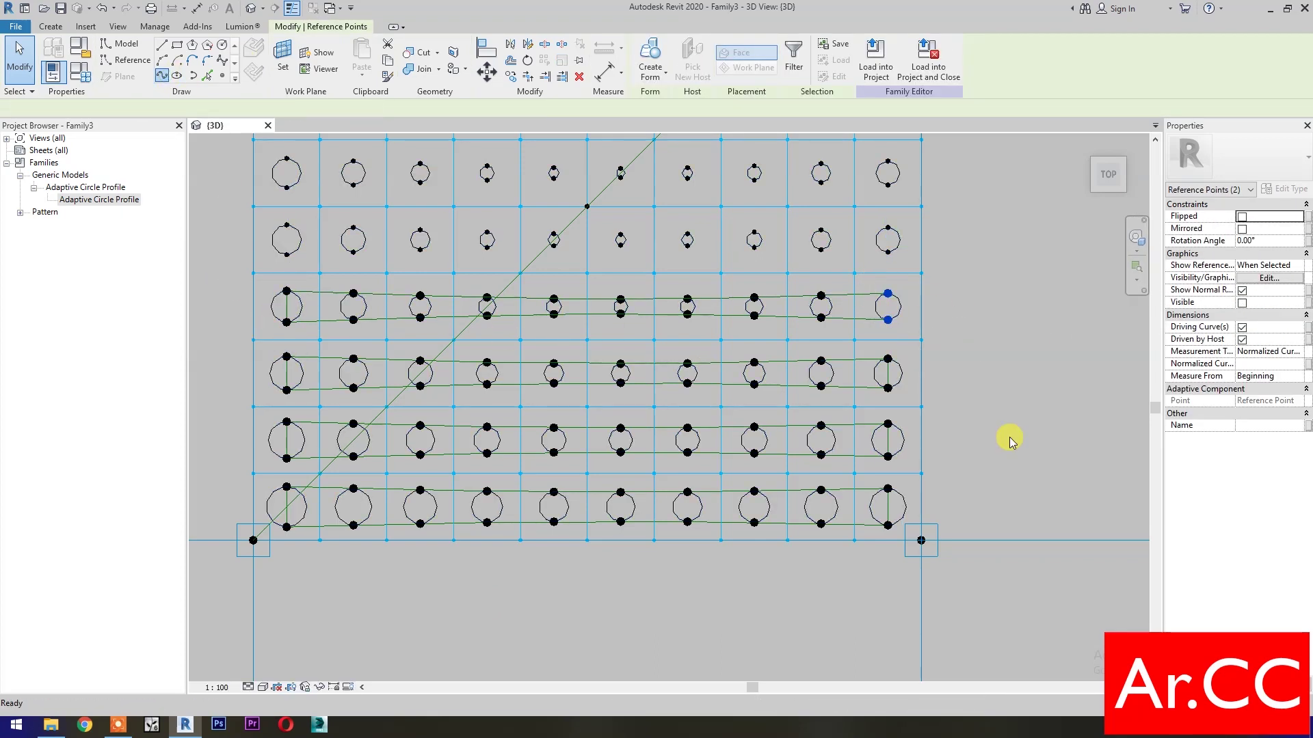
- Draw splines through the lower and upper points of the fifth circle row from the bottom and make them reference lines
middle_click_drag(993, 308, 1005, 531)
left_click_drag(238, 465, 1002, 510)
left_click(164, 77)
left_click_drag(229, 434, 958, 460)
left_click(167, 77)
left_click(1241, 315)
- Draw splines through the lower and upper points of the sixth circle row from the bottom and make them reference lines
left_click_drag(234, 396, 957, 421)
left_click(164, 77)
left_click(1242, 315)
left_click(1010, 463)
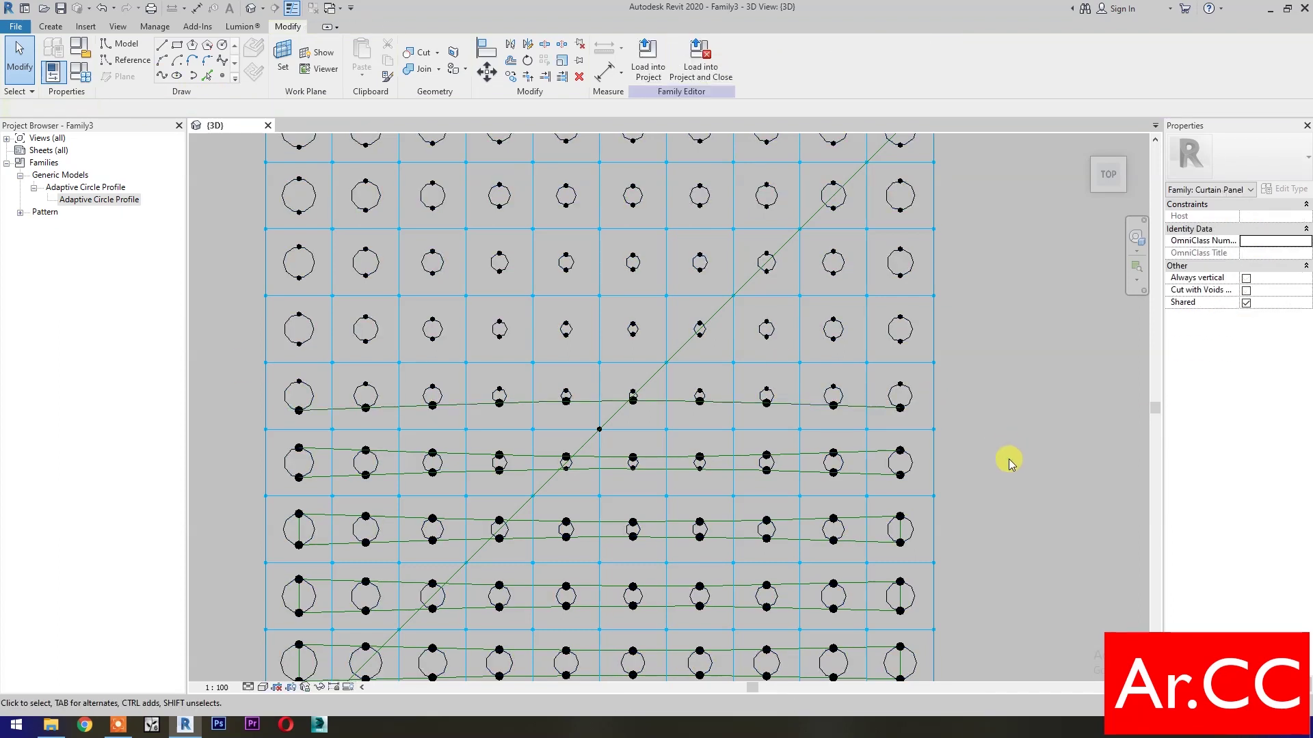
left_click_drag(238, 374, 974, 391)
left_click(164, 77)
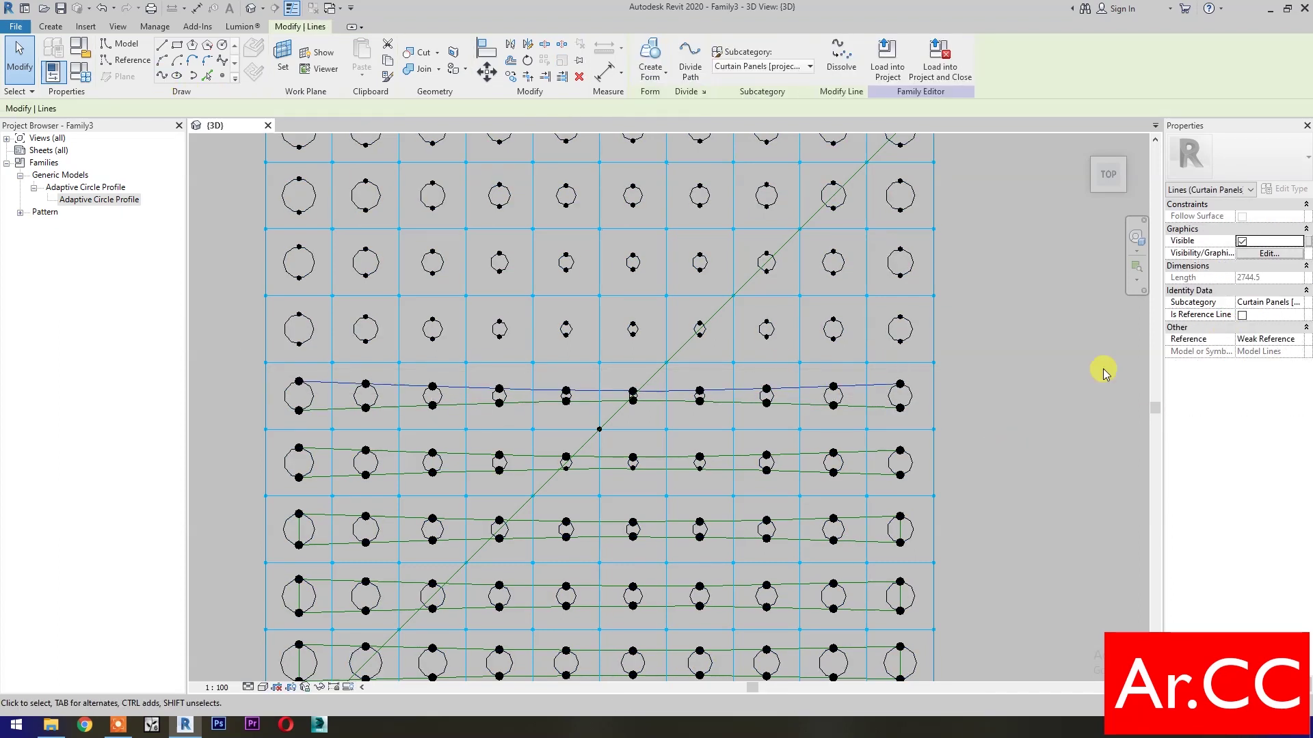
left_click(1060, 390)
- Draw splines through the lower and upper points of the seventh circle row from the bottom and make them reference lines
left_click_drag(258, 337, 982, 355)
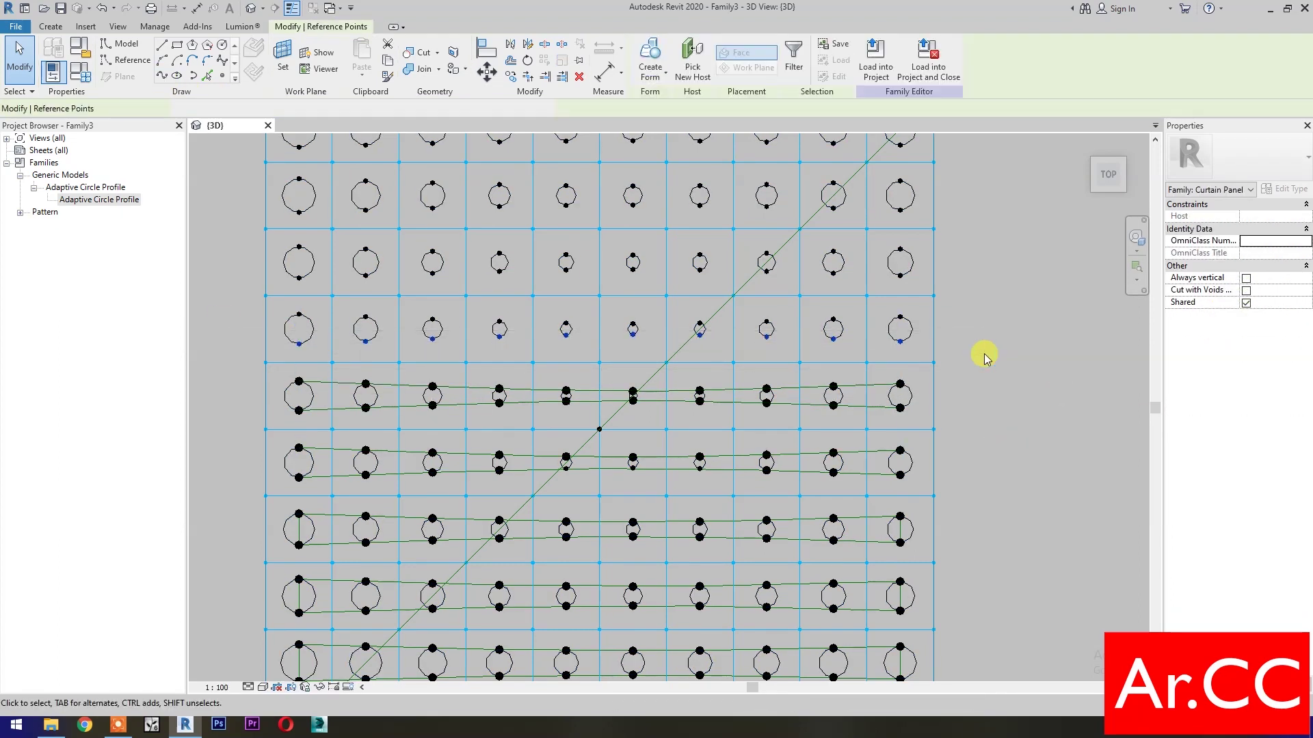
left_click(164, 76)
left_click(1241, 314)
left_click(228, 299)
left_click_drag(229, 301, 970, 328)
left_click(164, 77)
left_click(1241, 314)
- Connect the upper and lower points of the fifth row's first and last circles with reference lines
left_click(205, 446)
left_click_drag(226, 439, 308, 492)
left_click(164, 77)
left_click(1241, 314)
left_click(1059, 383)
left_click(900, 463)
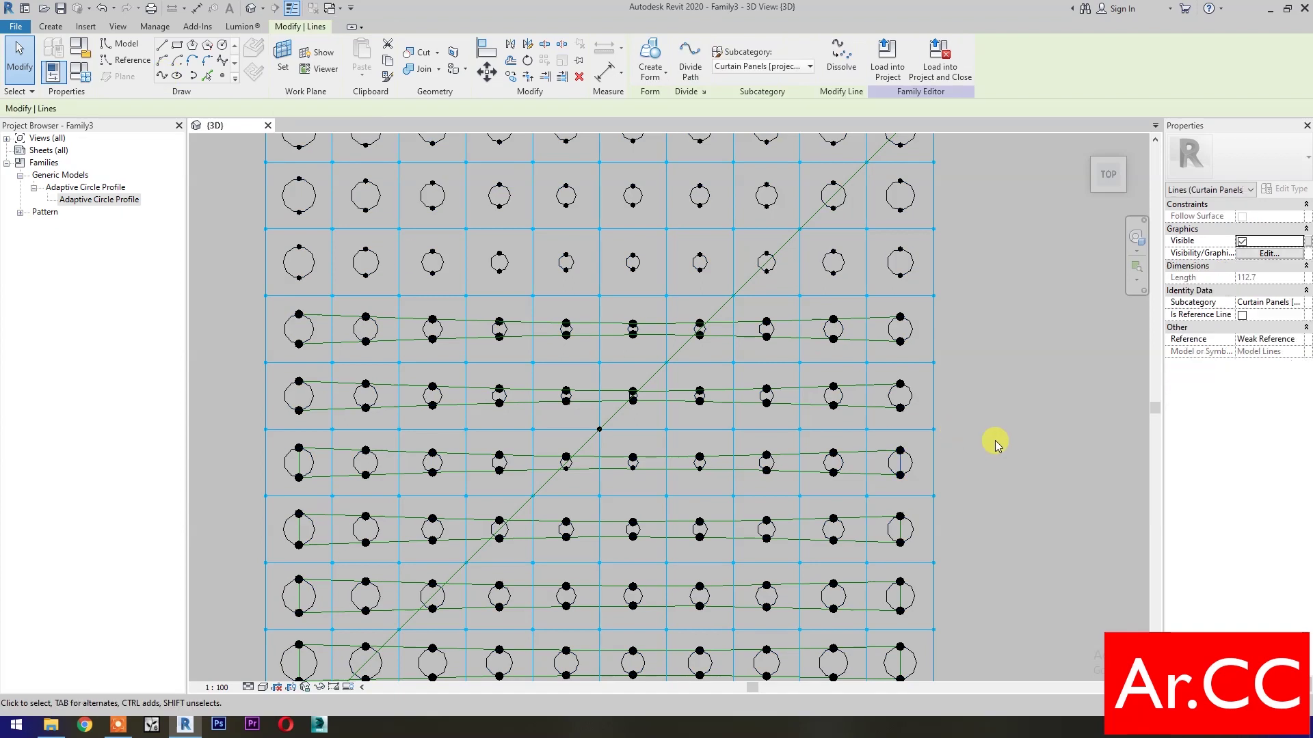
left_click(946, 421)
- Connect the upper and lower points of the sixth row's first and last circles with reference lines
left_click(299, 395)
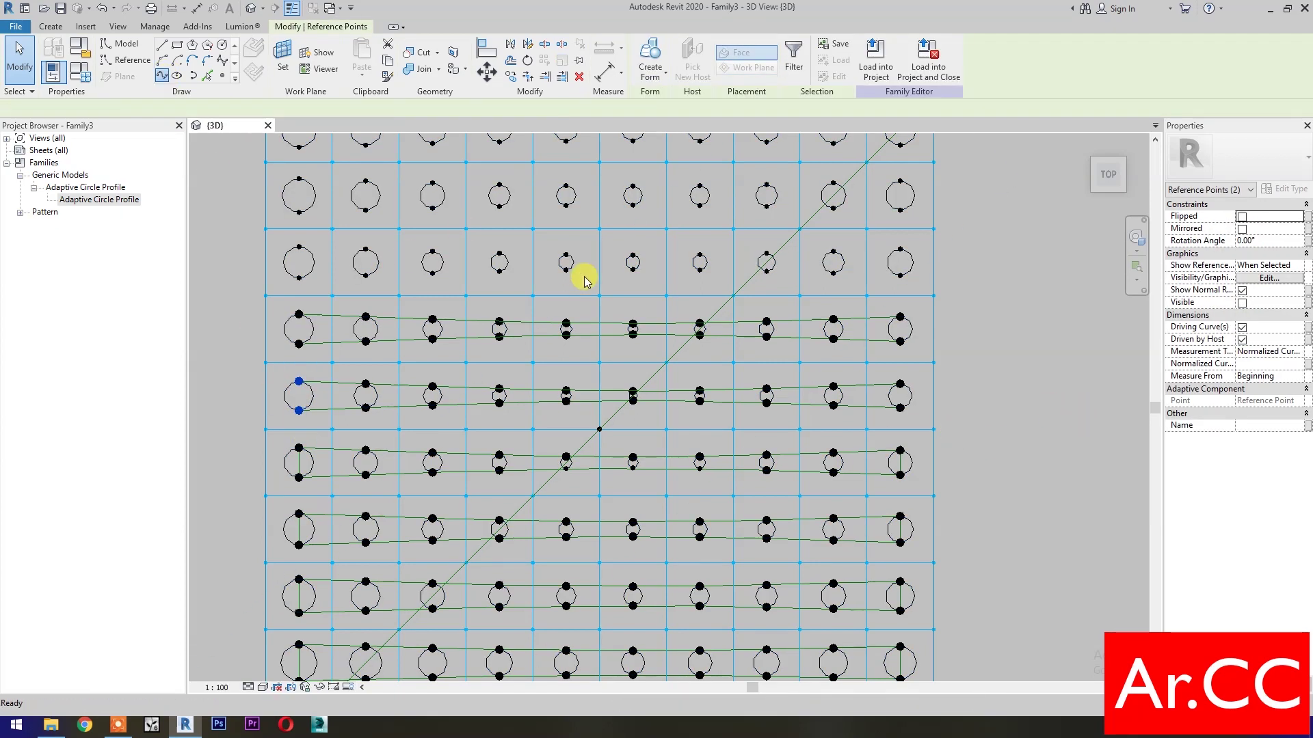
left_click(1241, 315)
left_click(1030, 427)
left_click_drag(908, 431, 909, 432)
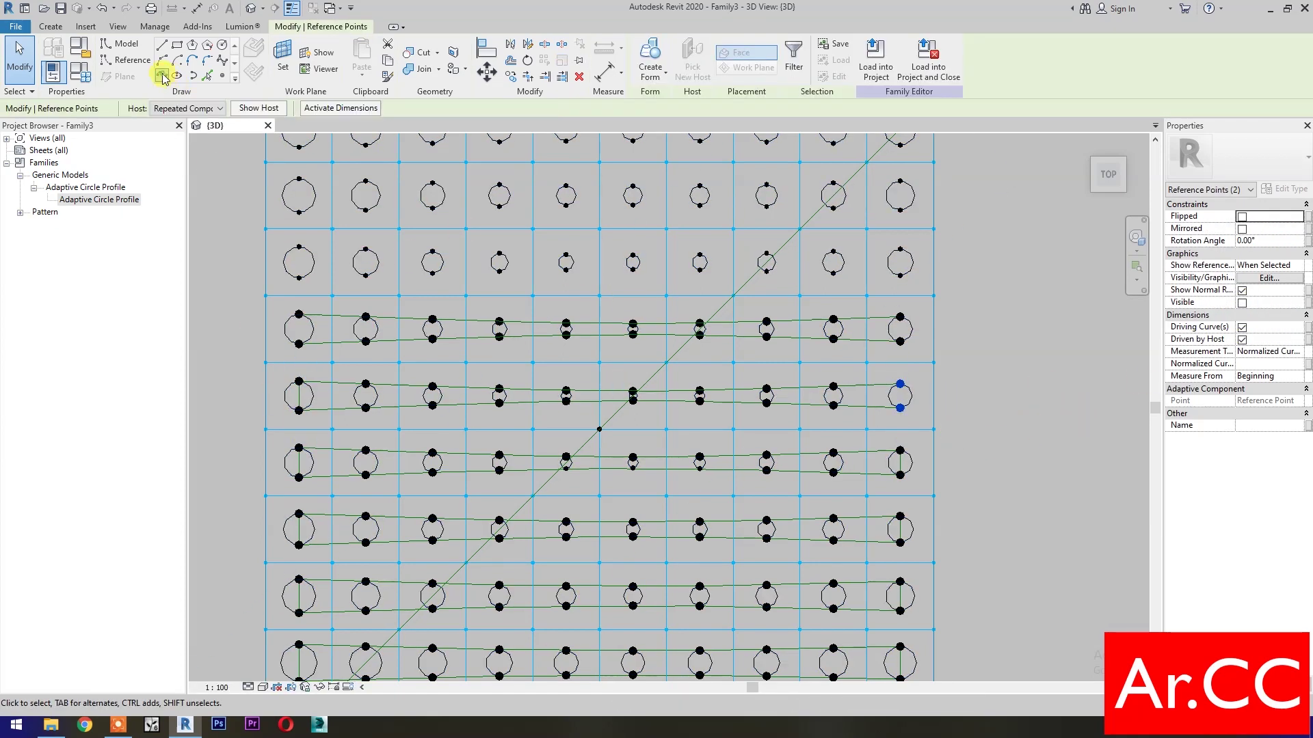
left_click(1245, 314)
- Connect the upper and lower points of the seventh row's first and last circles with reference lines
left_click_drag(233, 300, 307, 369)
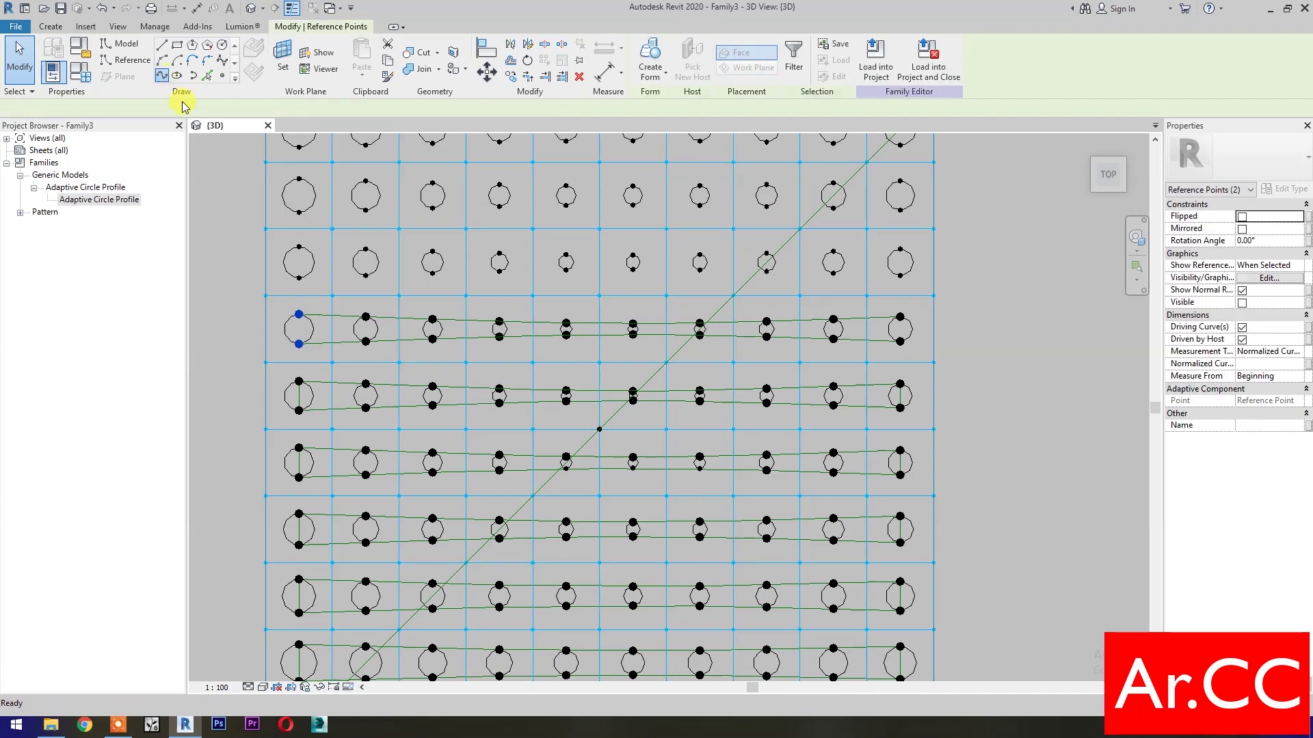
left_click(1246, 314)
left_click(996, 413)
left_click_drag(871, 293, 900, 373)
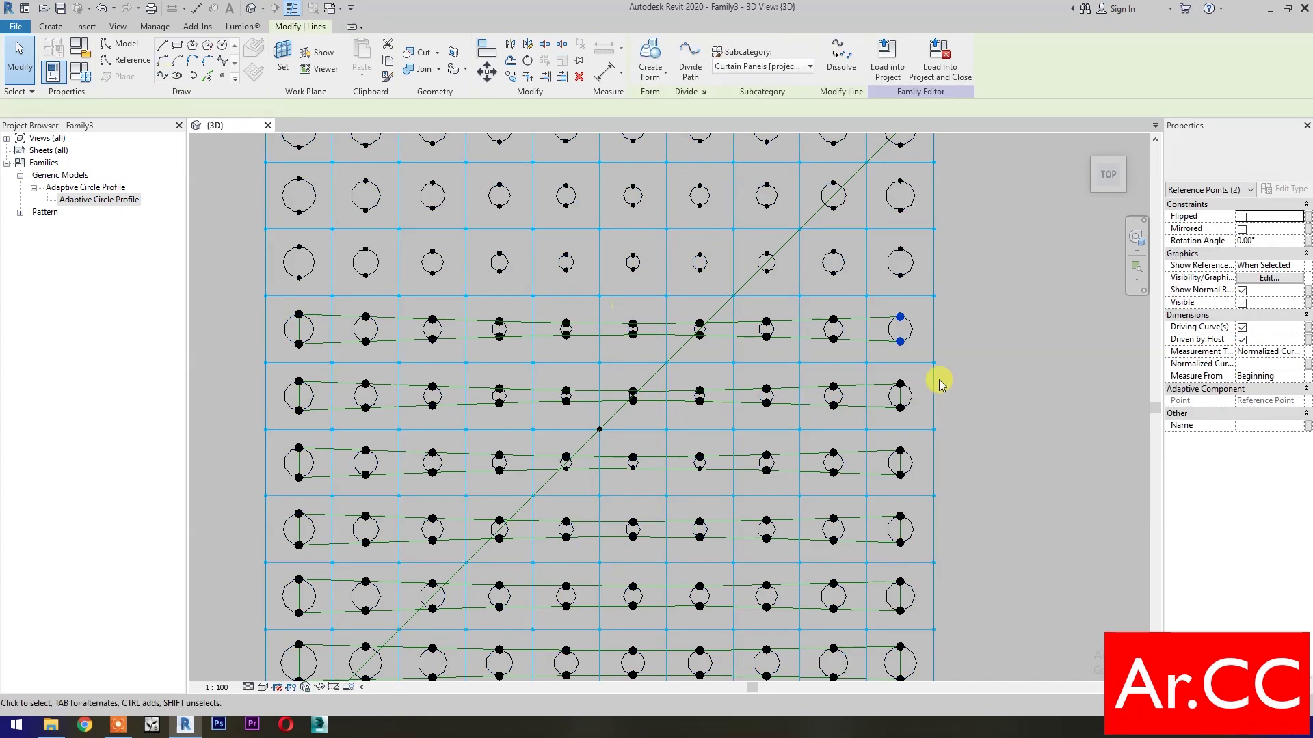
- Connect the eighth row's lower points, upper points, and first and last circles into a closed loop of reference lines
left_click(214, 227)
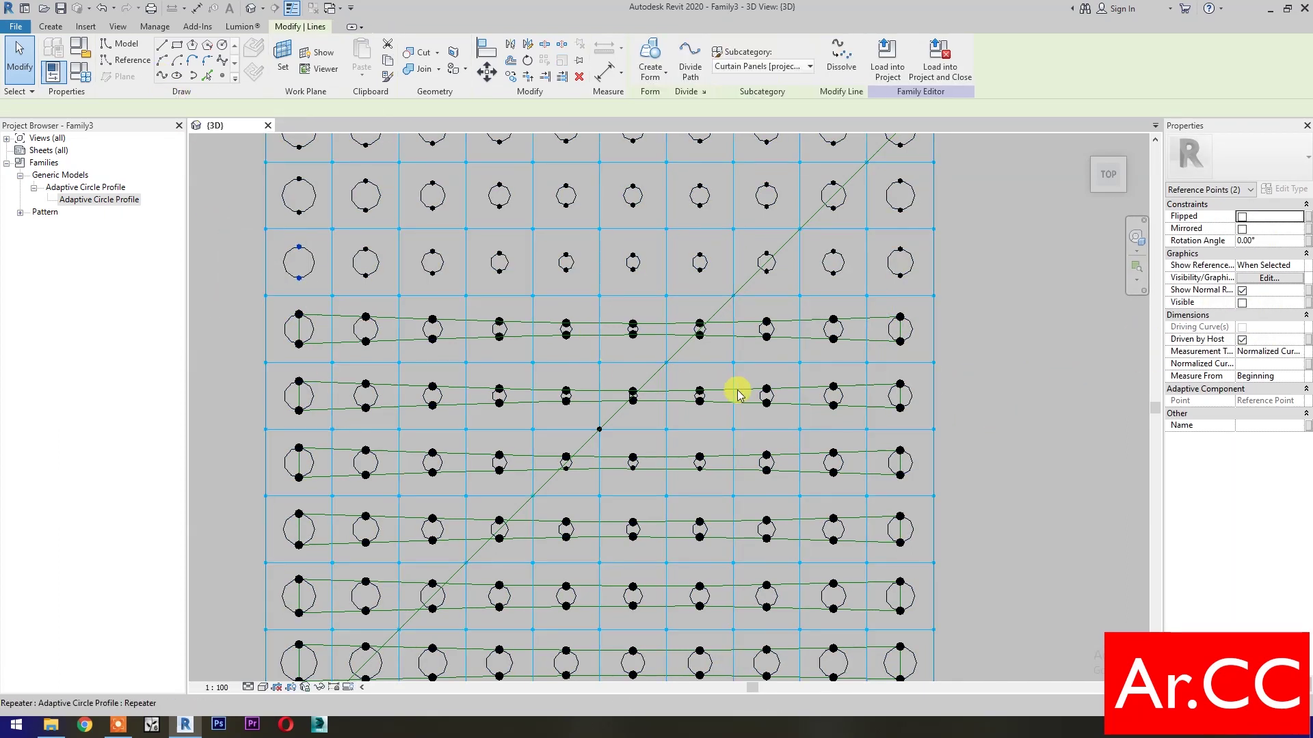
left_click_drag(222, 250, 962, 306)
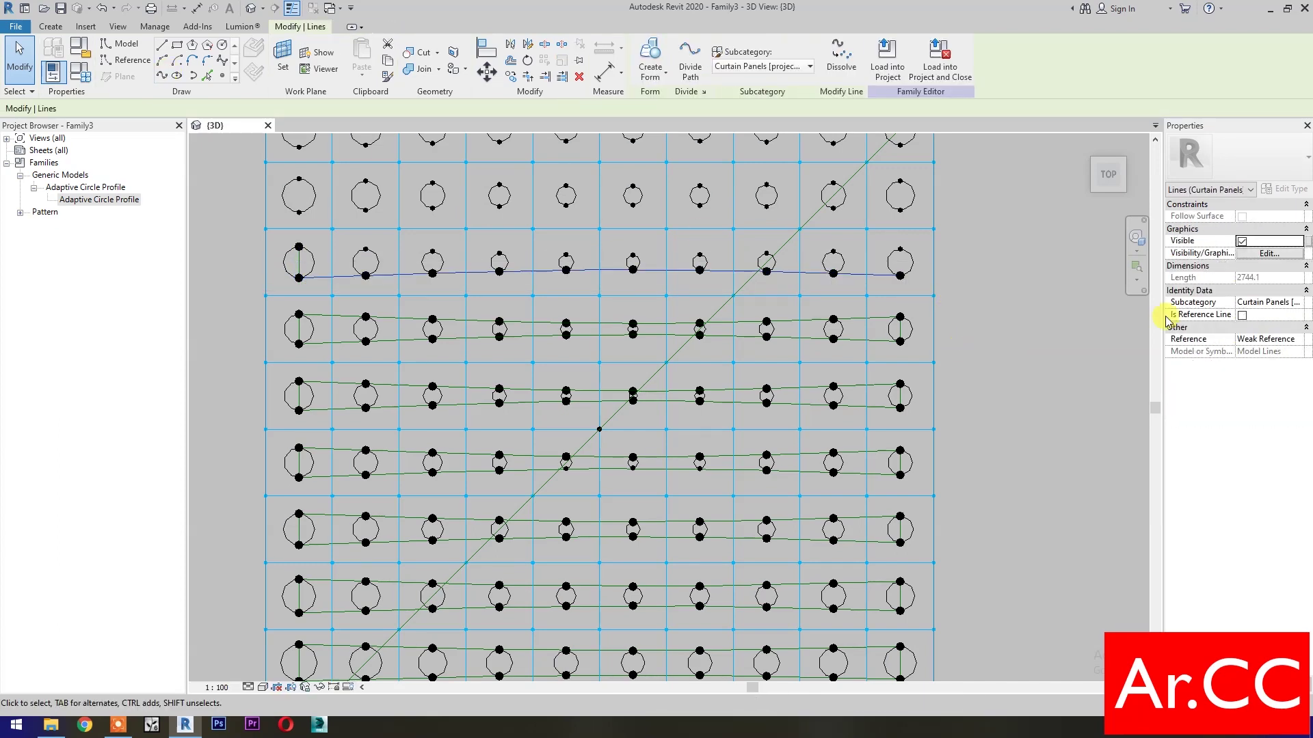
left_click_drag(223, 231, 963, 271)
left_click(162, 75)
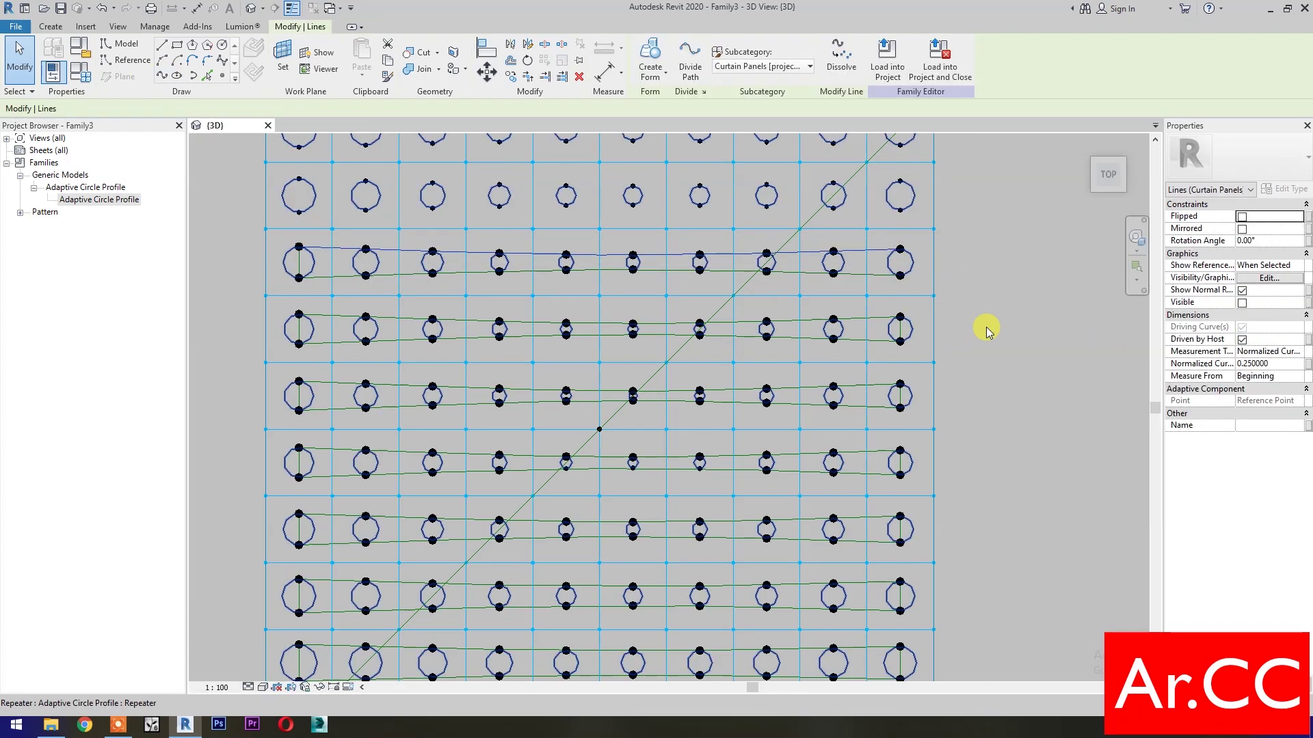
left_click(961, 363)
left_click_drag(919, 232, 881, 284)
left_click(165, 76)
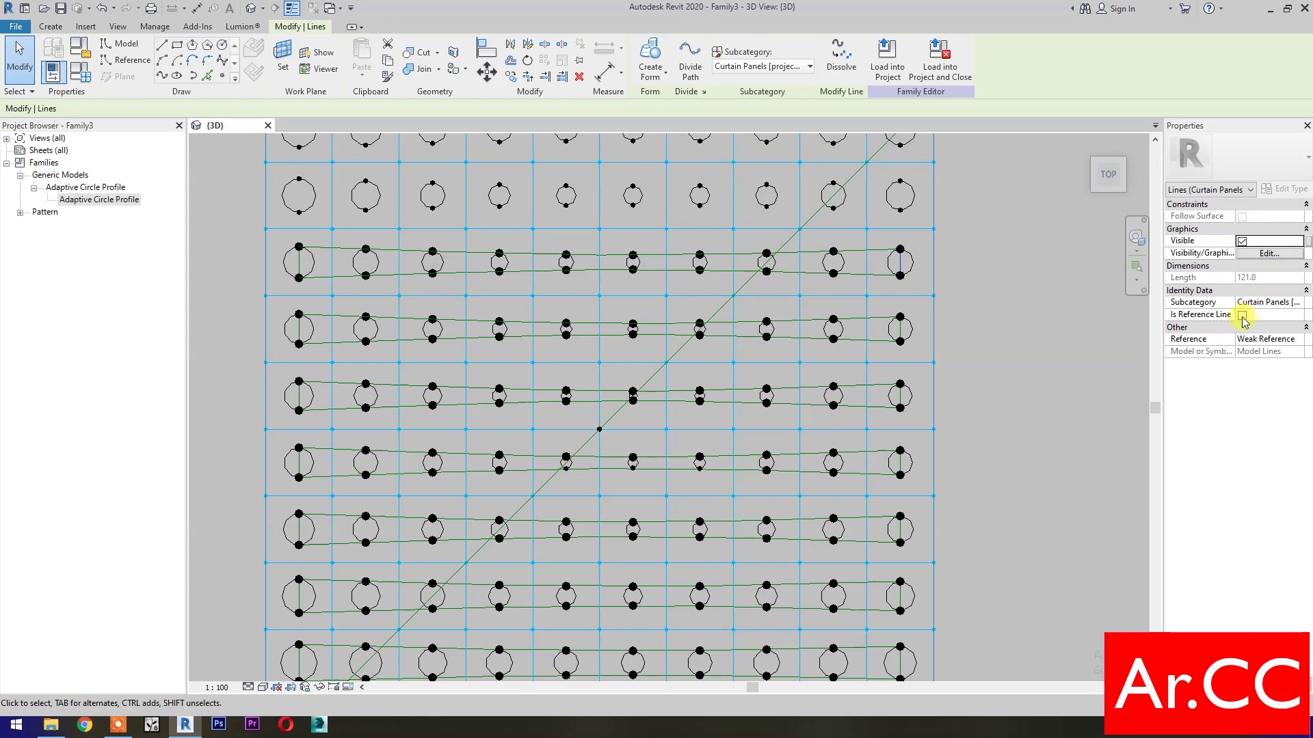
left_click(988, 325)
- Connect the ninth row's lower points, upper points, and first and last circles into a closed loop of reference lines
middle_click_drag(235, 194, 249, 302)
left_click_drag(249, 302, 963, 335)
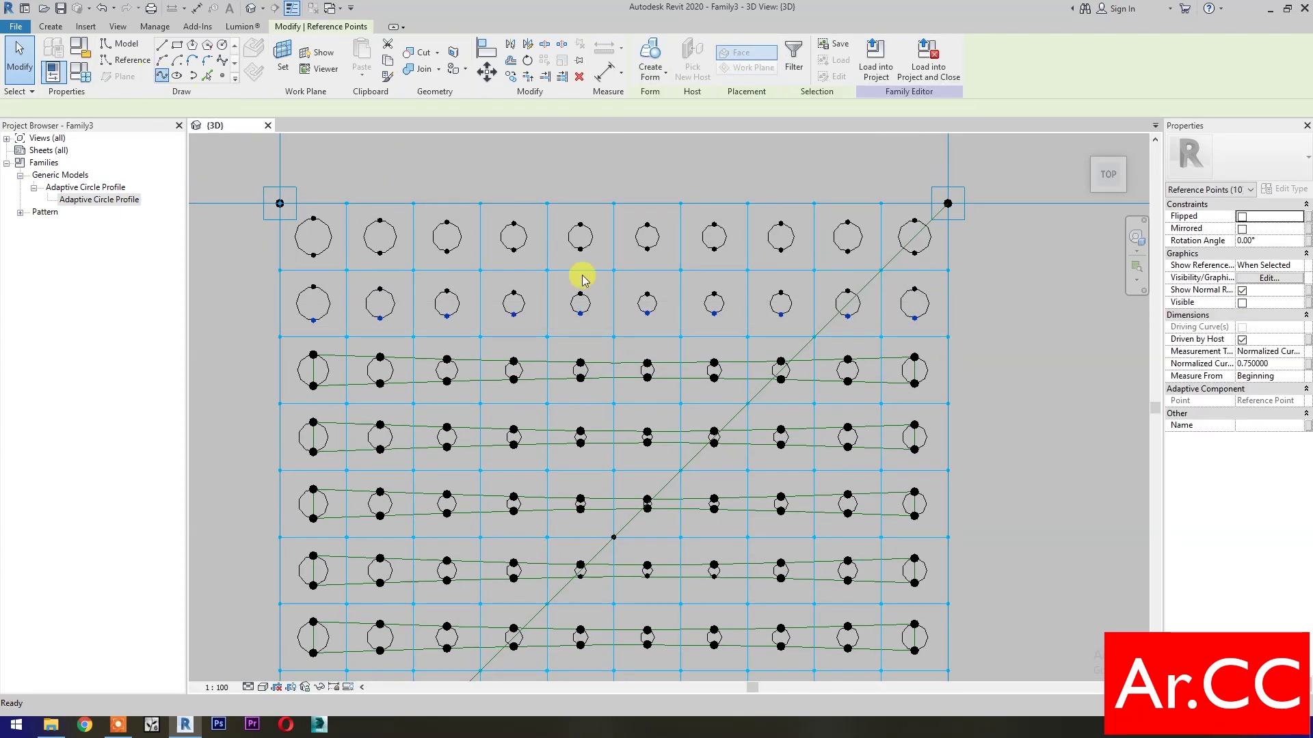
left_click(162, 75)
left_click_drag(253, 277, 996, 307)
left_click(162, 75)
left_click_drag(239, 277, 323, 342)
left_click(162, 75)
left_click_drag(903, 277, 893, 346)
left_click(162, 75)
- Connect the topmost row's lower points, upper points, and first and last circles into a closed loop of reference lines
left_click_drag(293, 240, 976, 285)
left_click(162, 75)
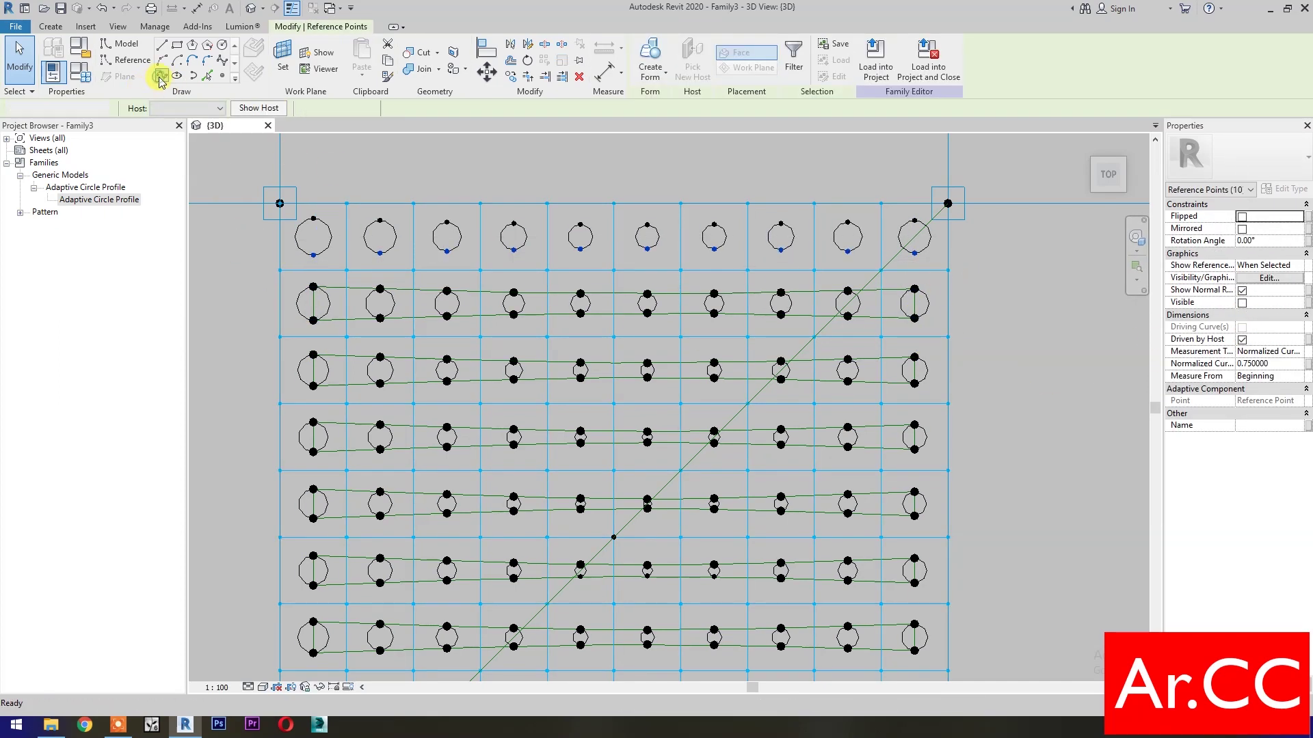
left_click_drag(240, 210, 974, 241)
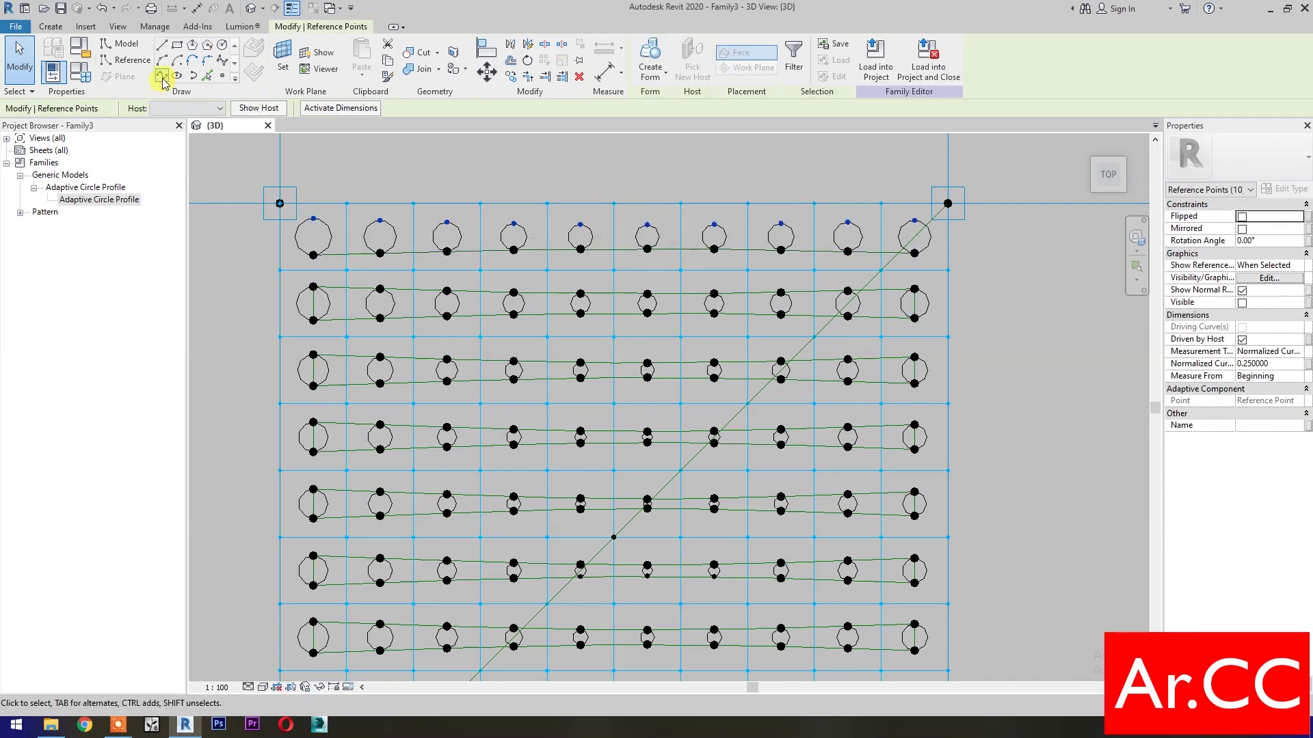
left_click(162, 75)
left_click_drag(239, 212, 319, 286)
left_click(162, 75)
left_click_drag(899, 156, 920, 275)
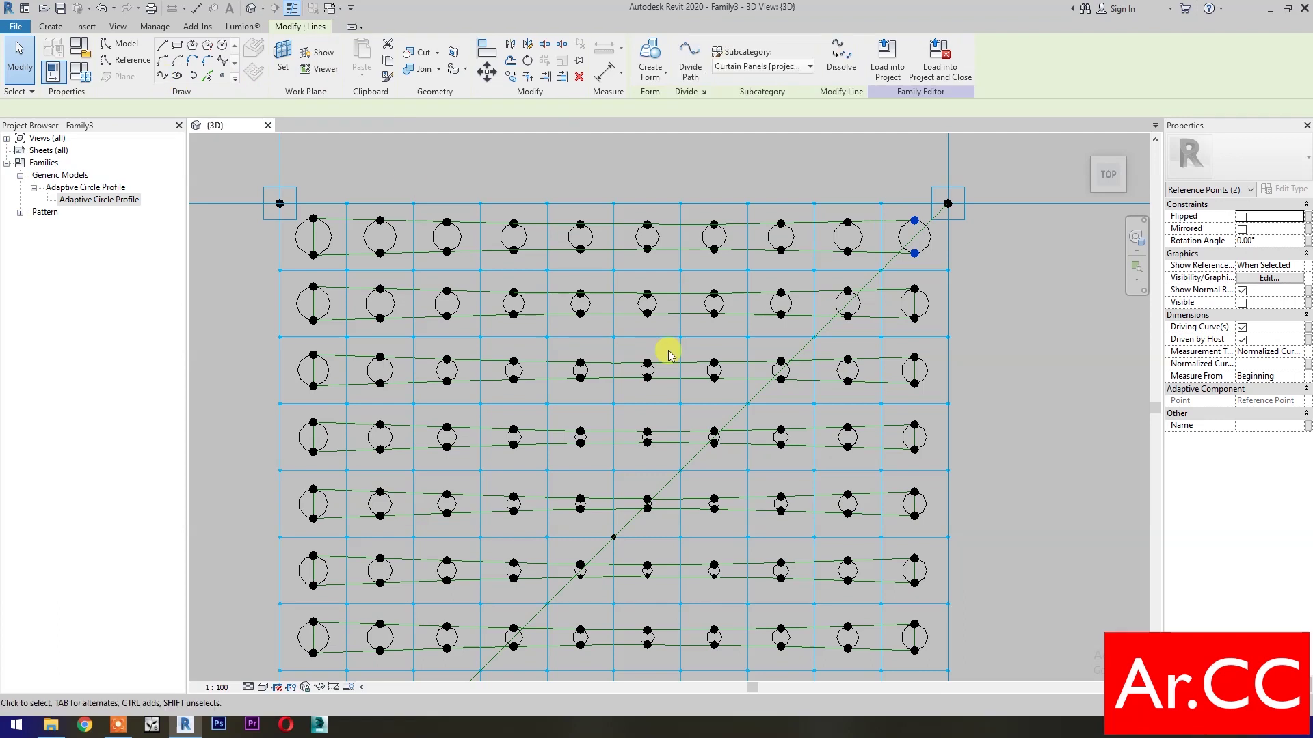
left_click(1005, 363)
- In an isometric view, create a solid form from the closed reference-line chain around the first circle row
scroll(998, 389, "down", 2)
scroll(963, 377, "up", 2)
scroll(980, 359, "down", 1)
middle_click_drag(981, 358, 1046, 357)
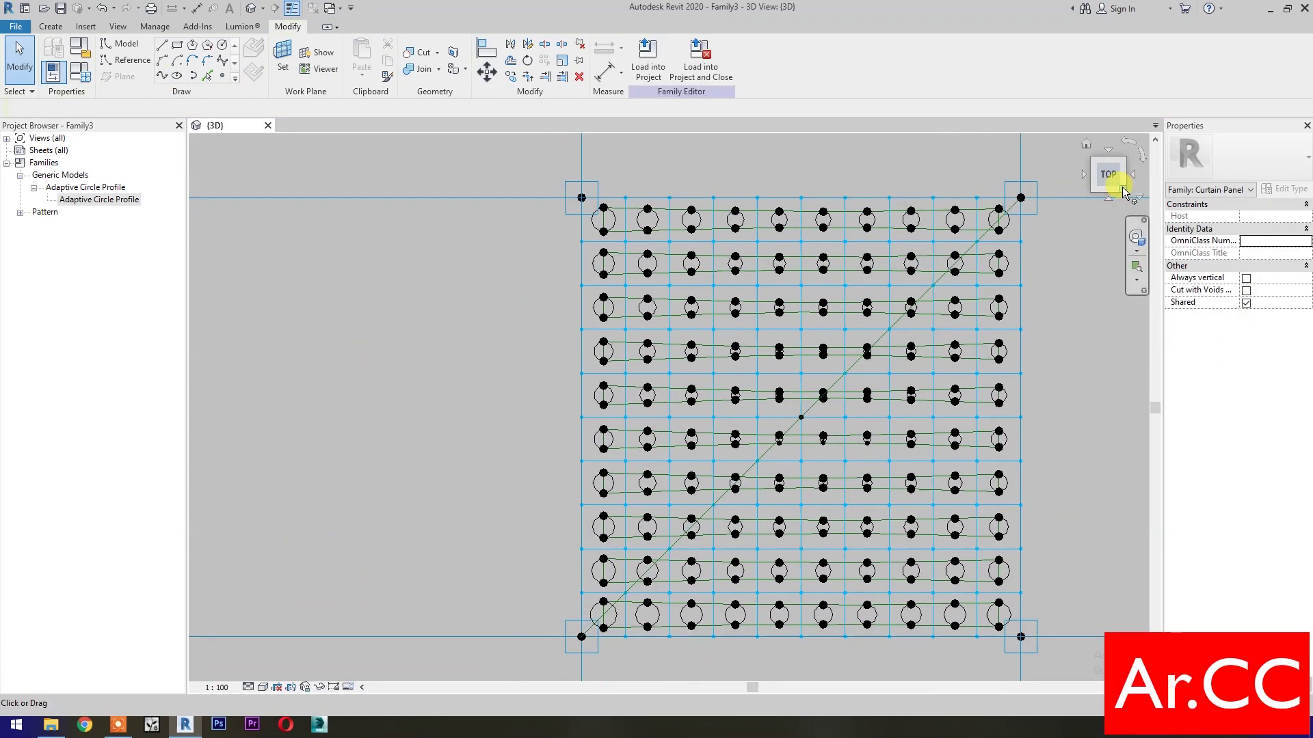
left_click(1125, 191)
scroll(711, 419, "up", 5)
middle_click_drag(711, 419, 823, 586)
scroll(824, 586, "down", 1)
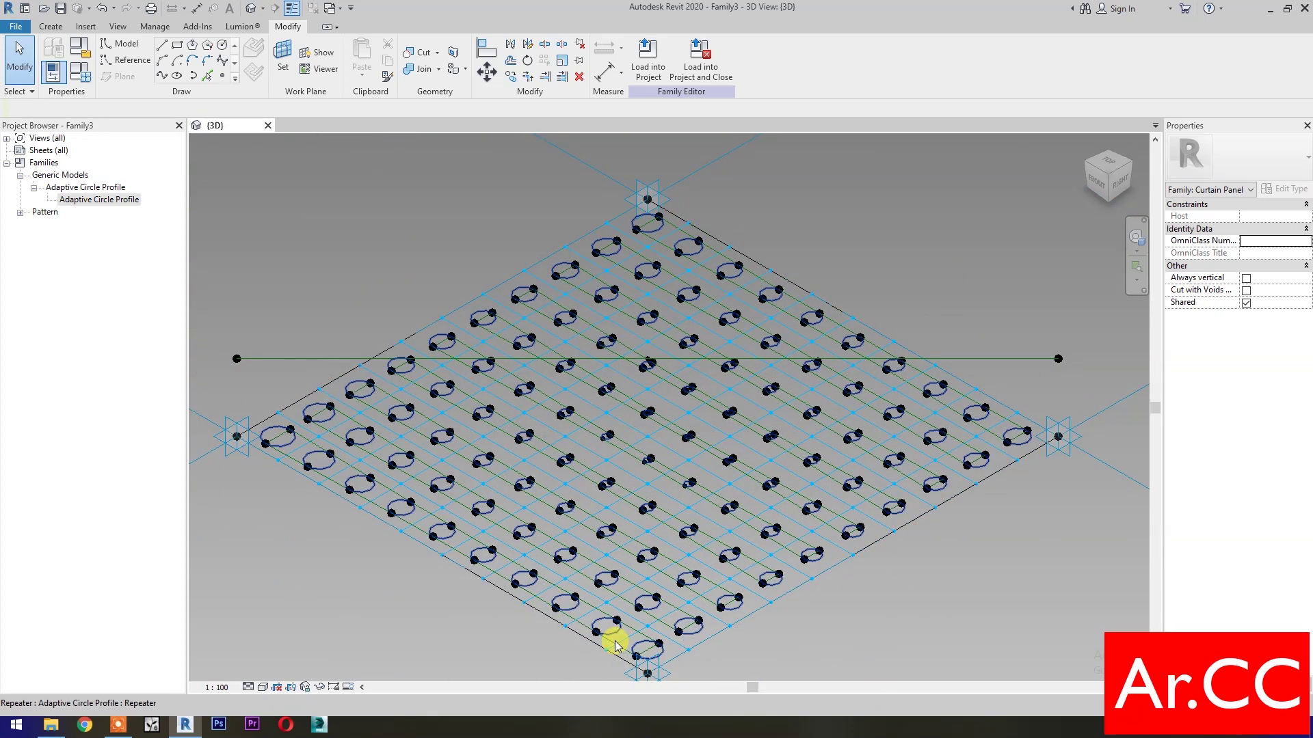
key("Tab")
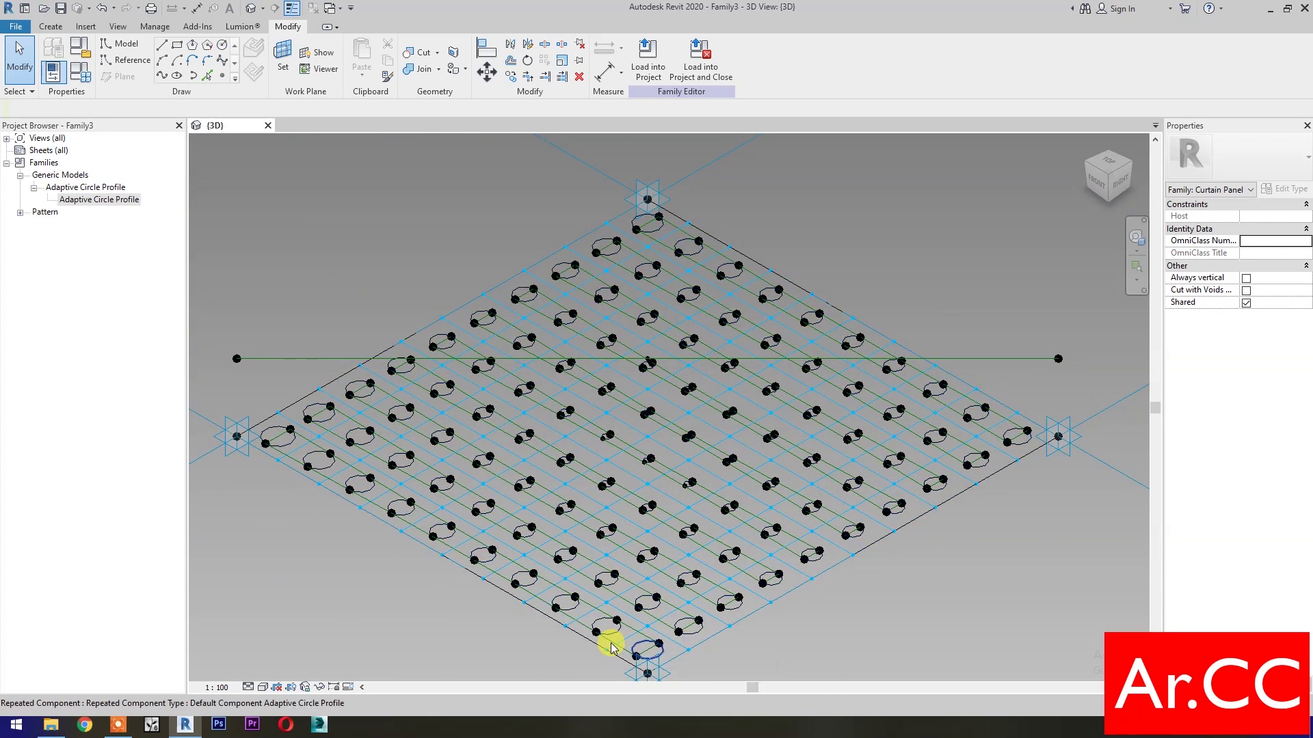
key("Tab")
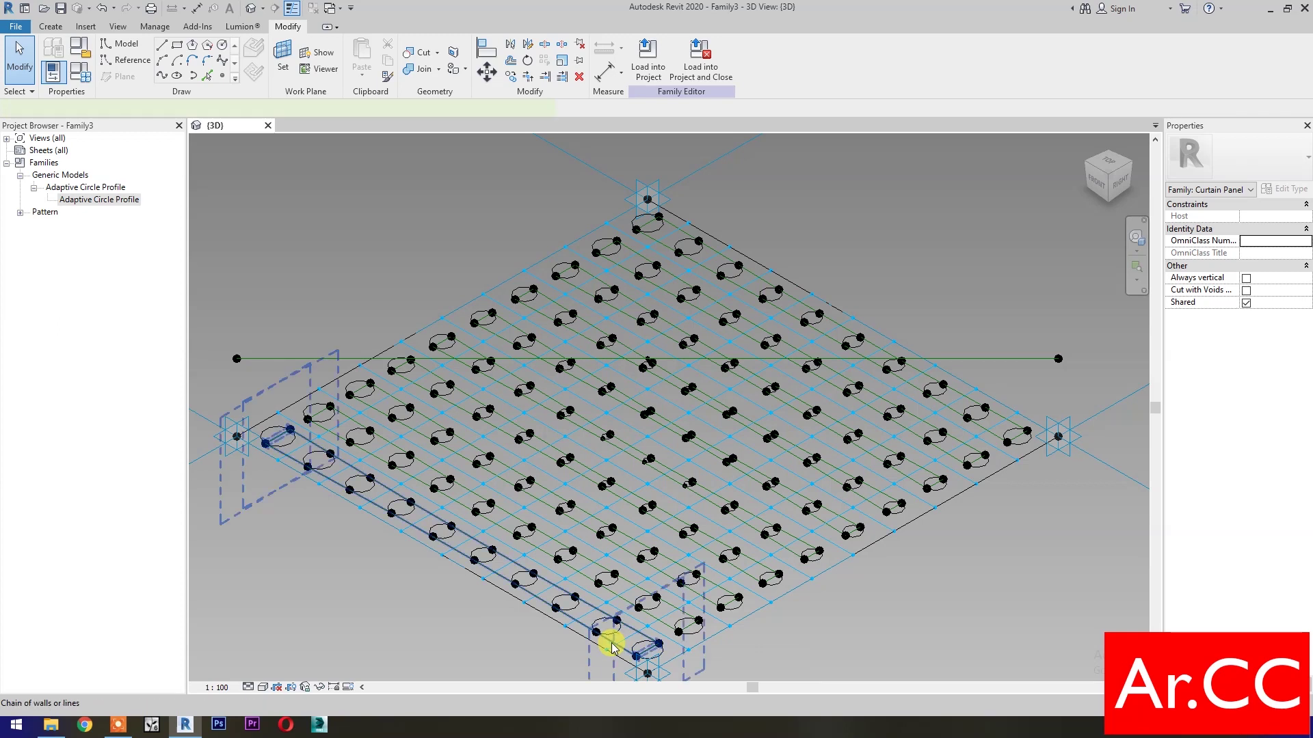
left_click(612, 647)
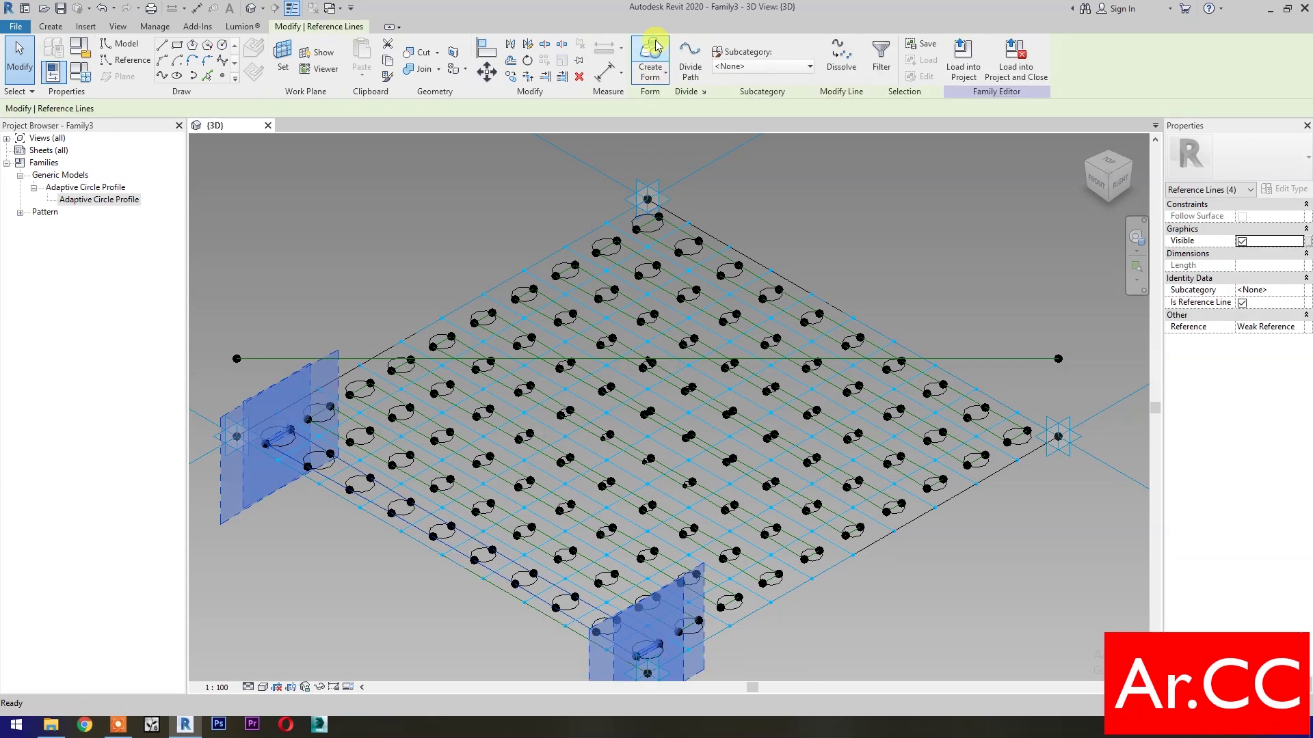
key("Escape")
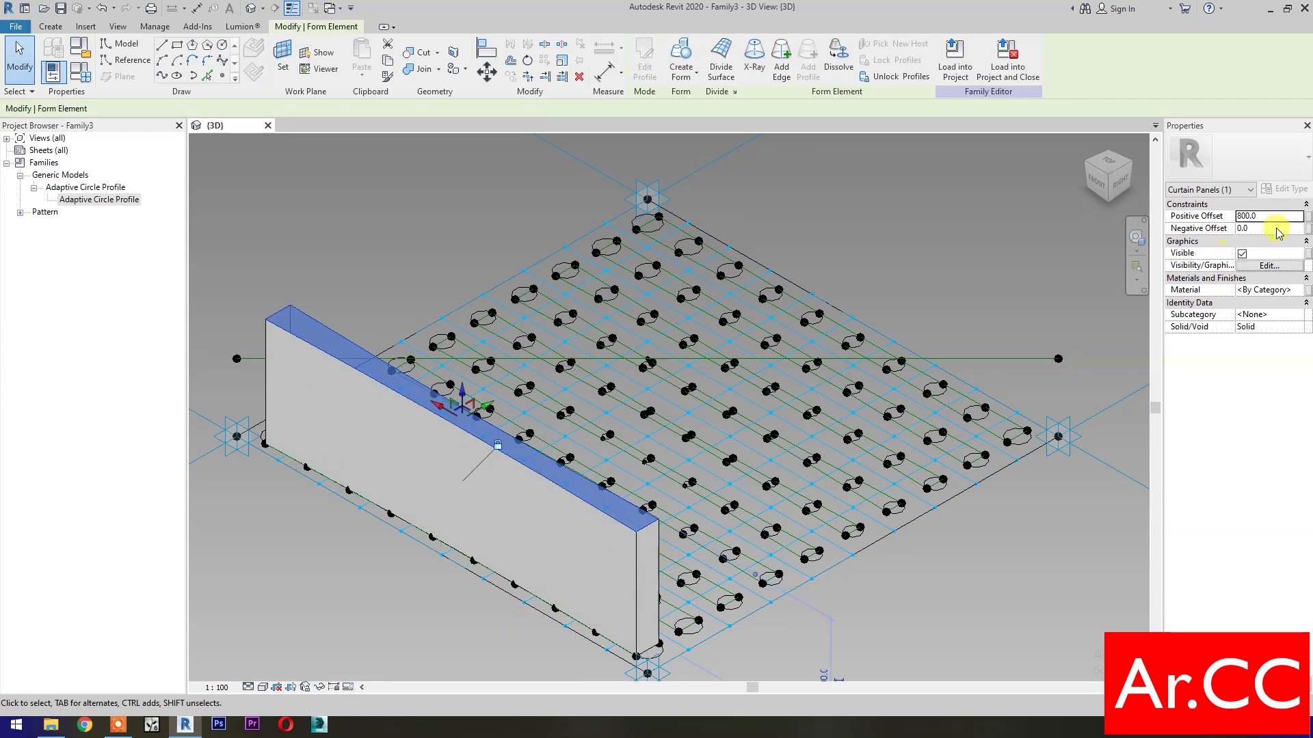
- Set the first bar's positive offset to 100 and associate it with a new instance parameter named Thickness
type("100")
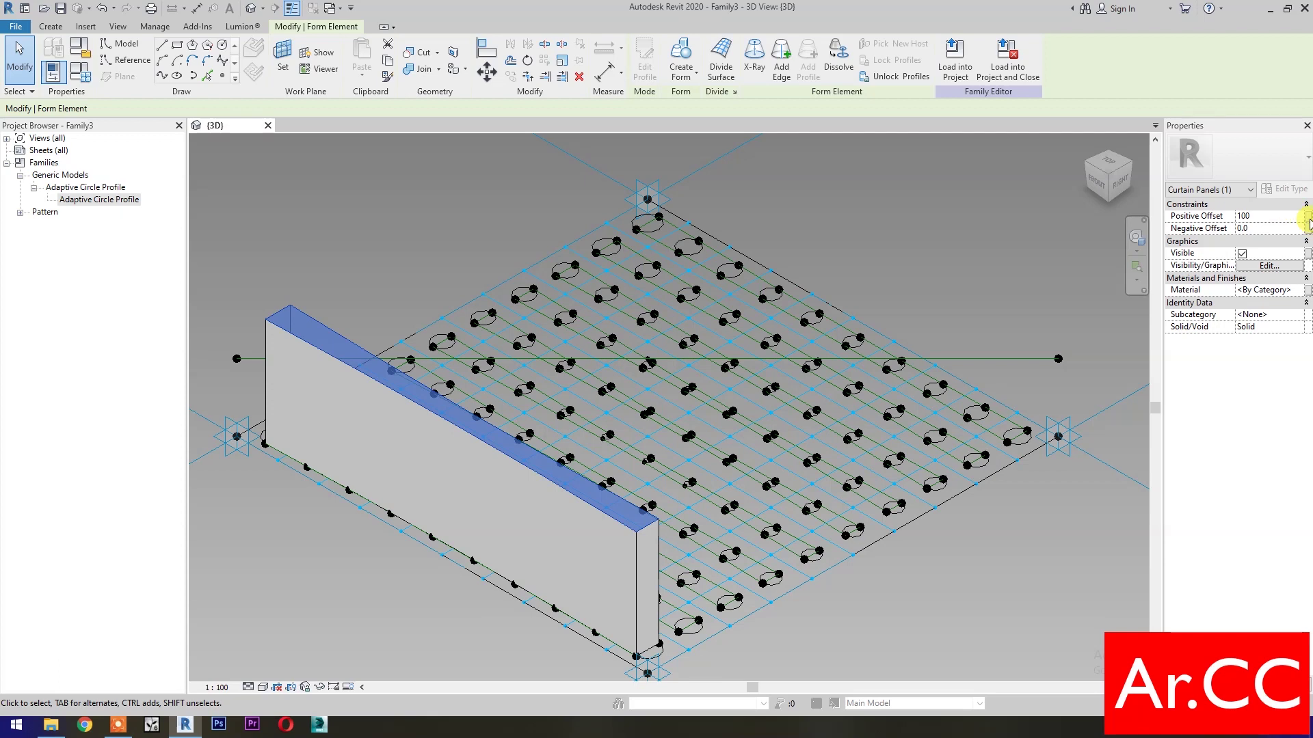
left_click(1308, 222)
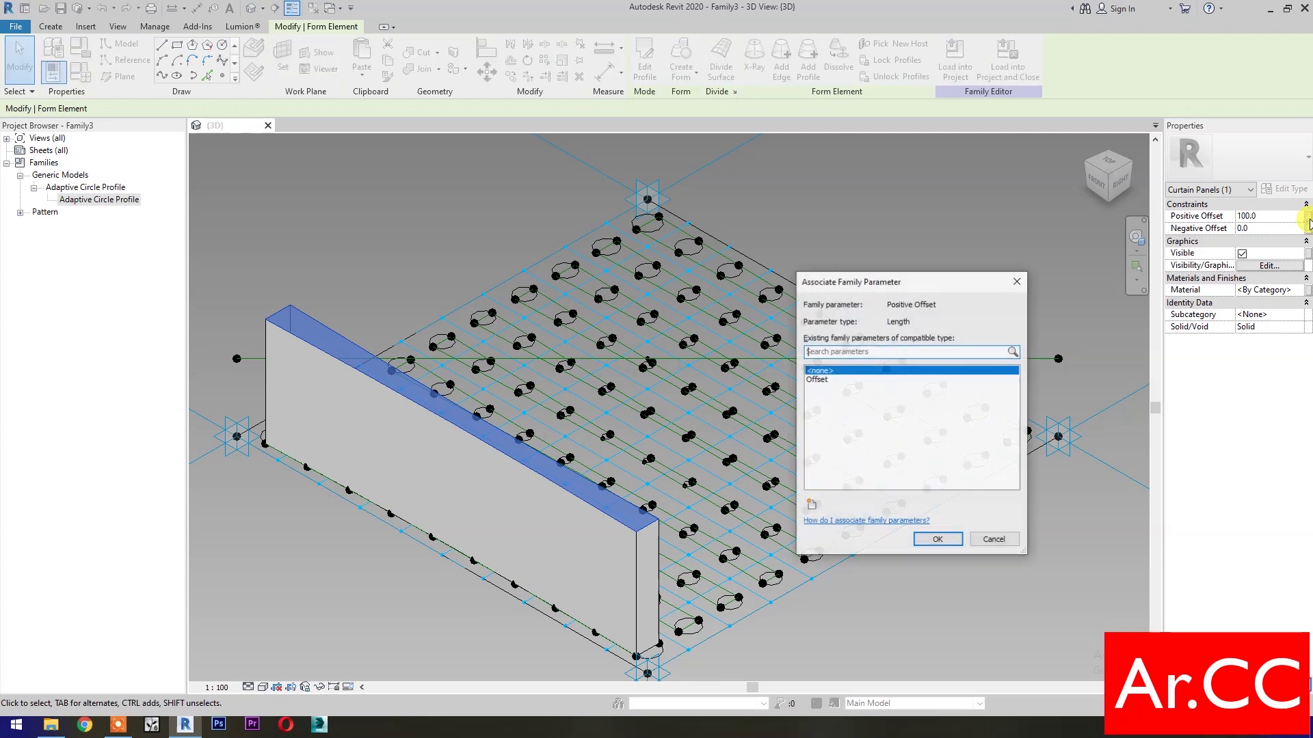
left_click(811, 507)
left_click(1005, 377)
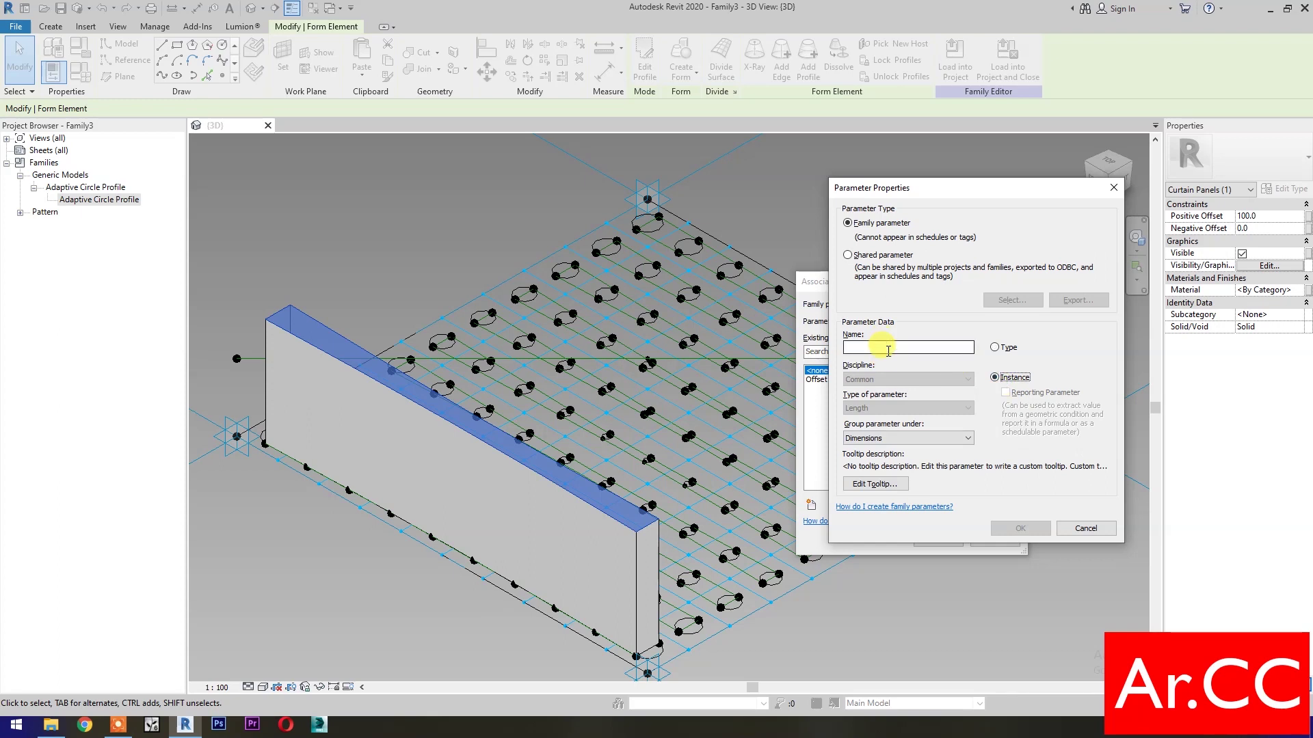
type("Thickness")
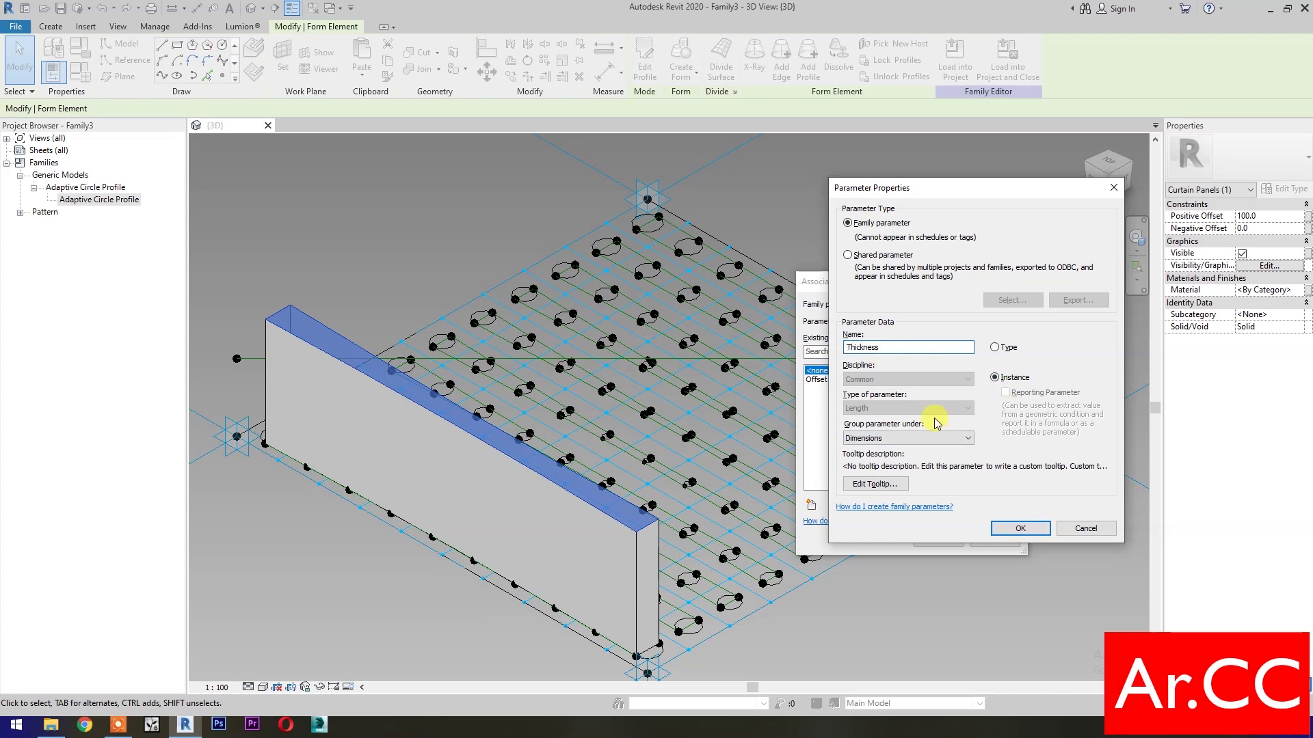
left_click(1018, 528)
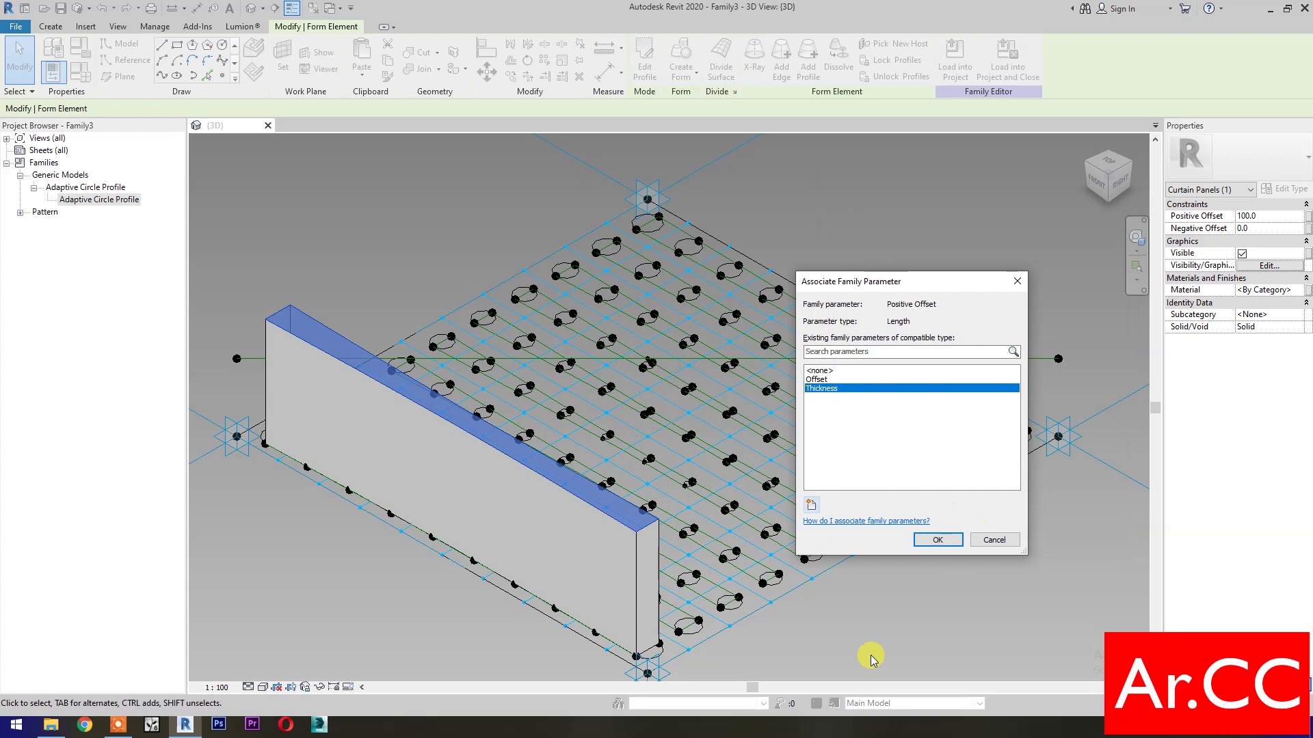
left_click(933, 540)
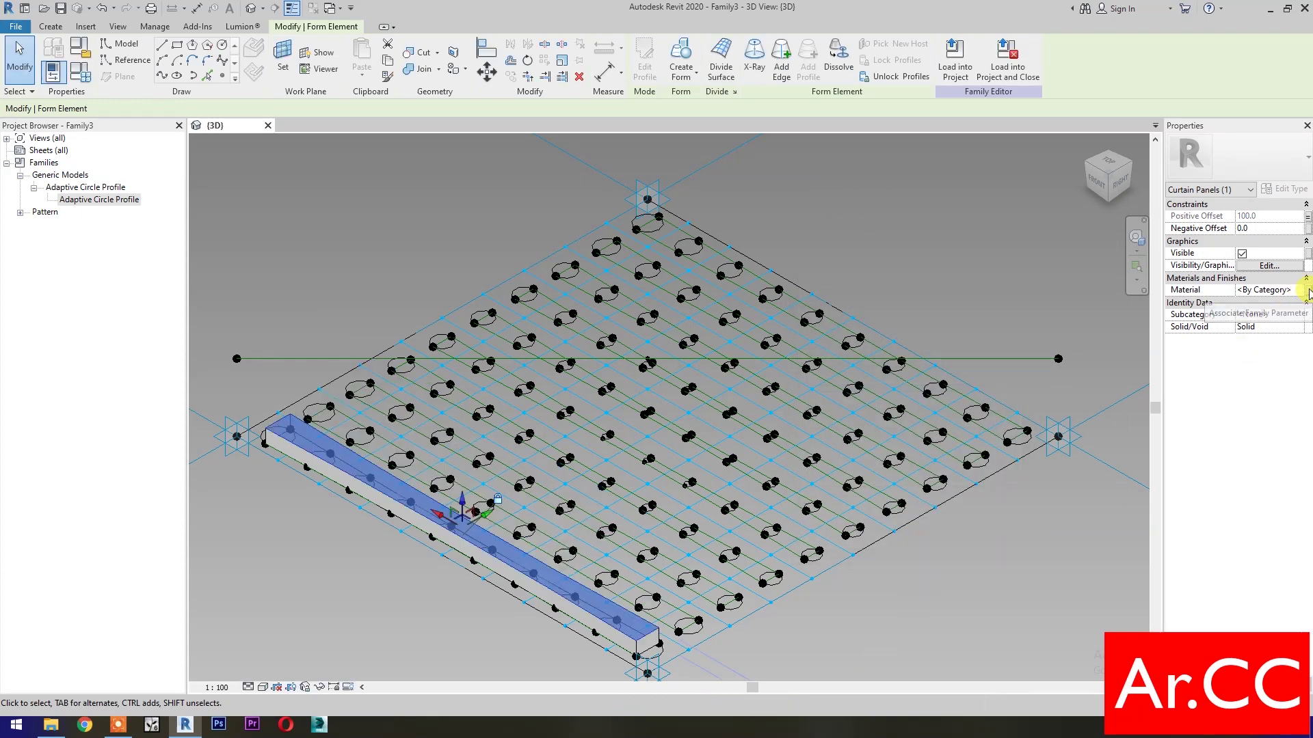
- Associate the first bar's material with a new type parameter named Panel Finish
left_click(1308, 292)
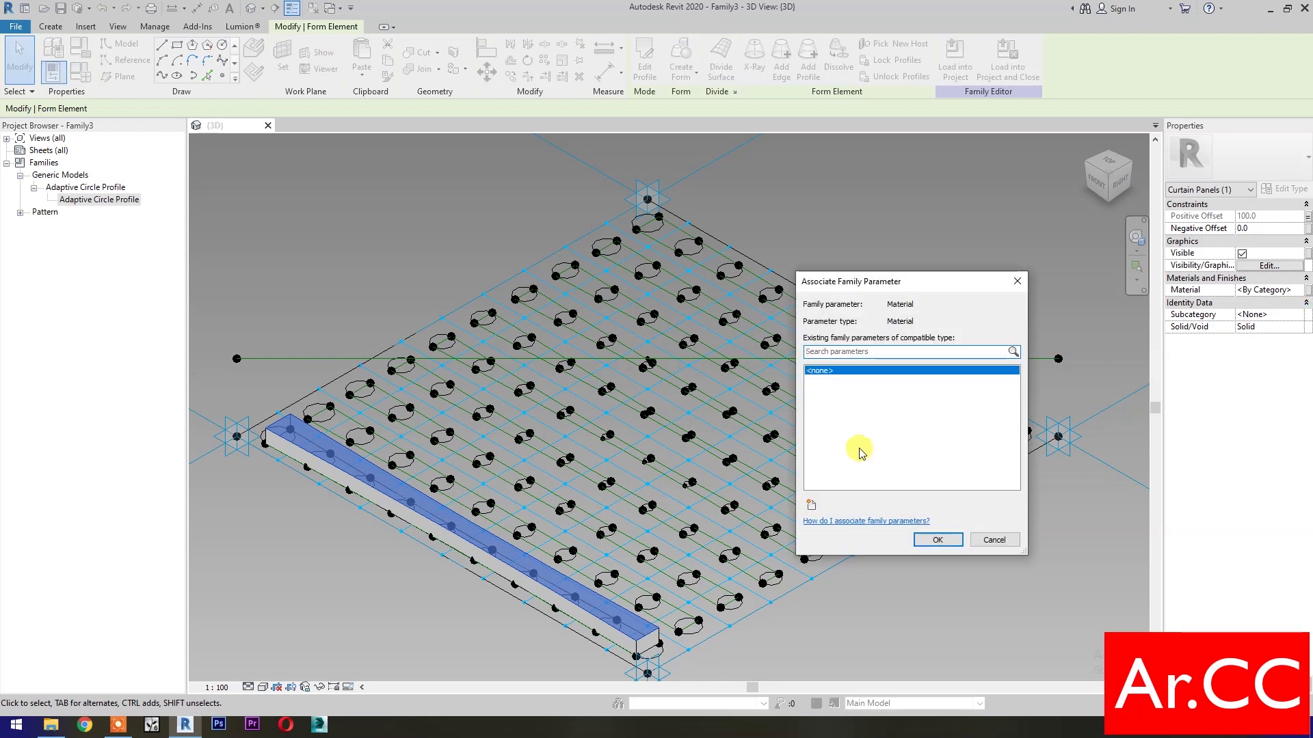
left_click(810, 506)
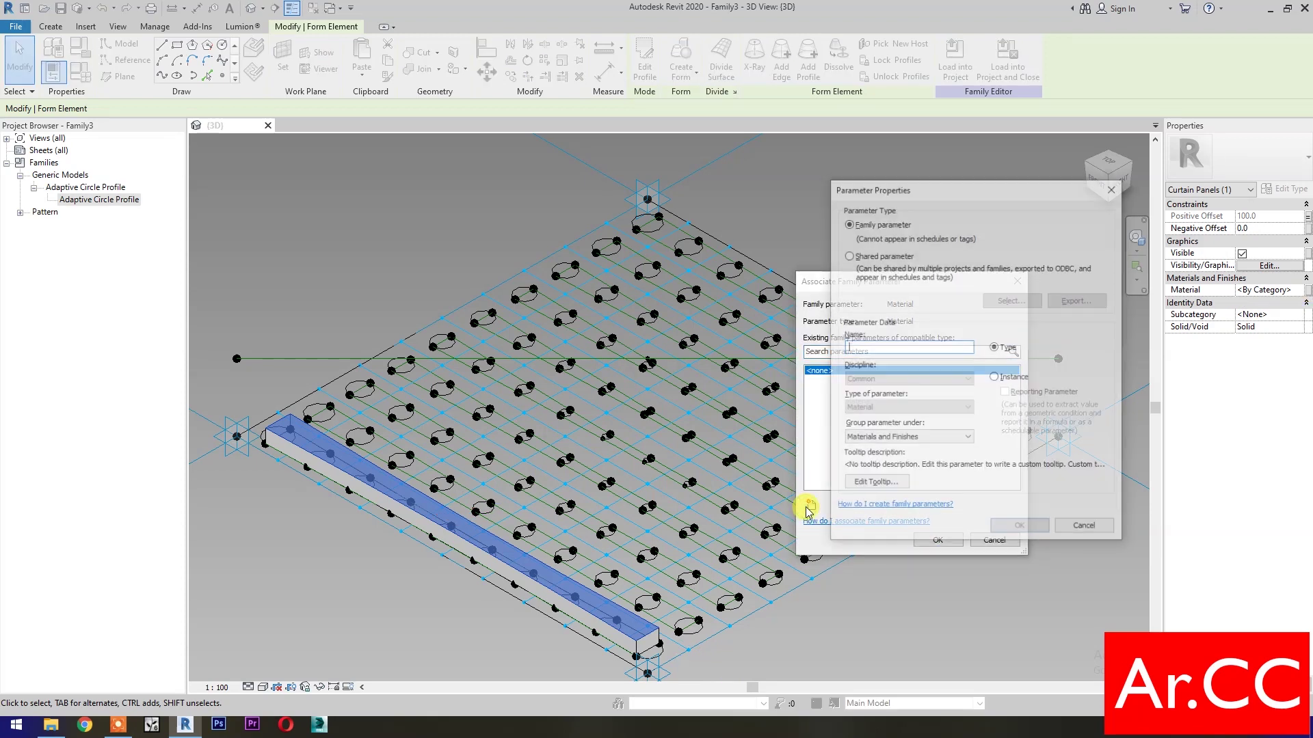
type("Panel Finish")
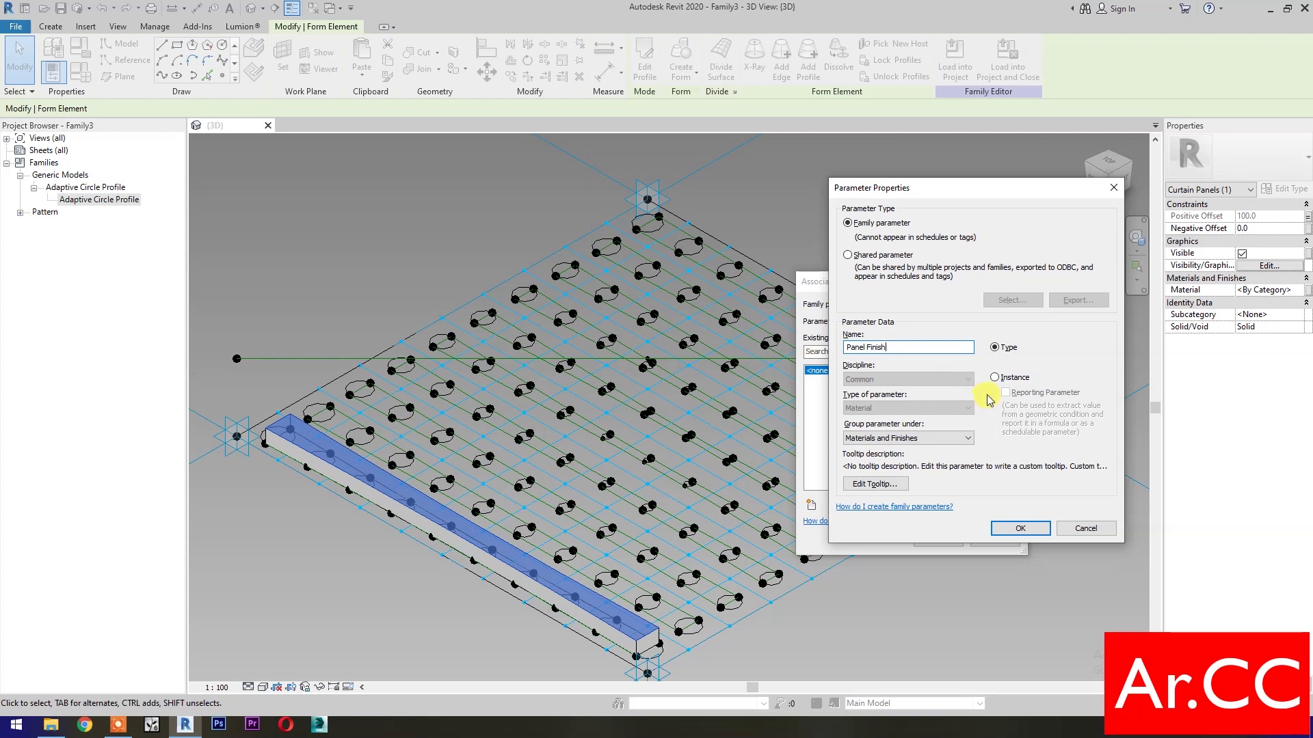
left_click(1019, 528)
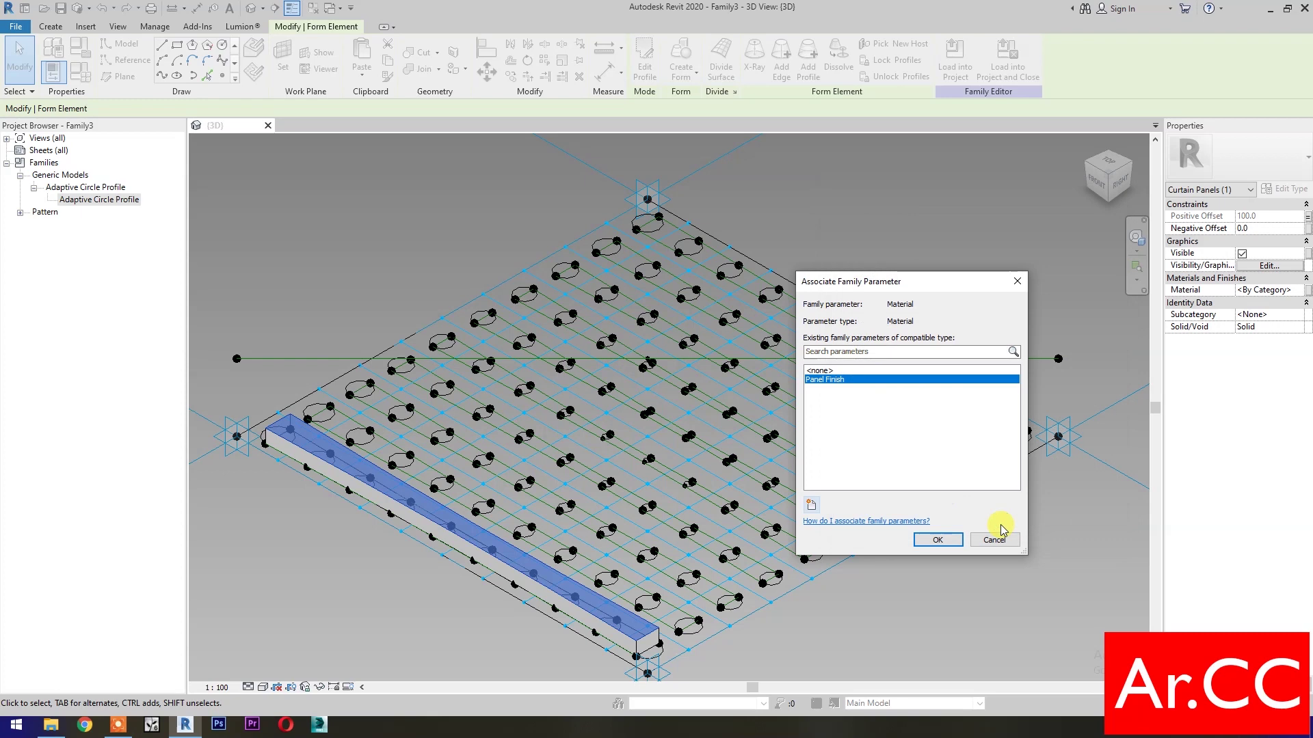
left_click(937, 541)
left_click(887, 600)
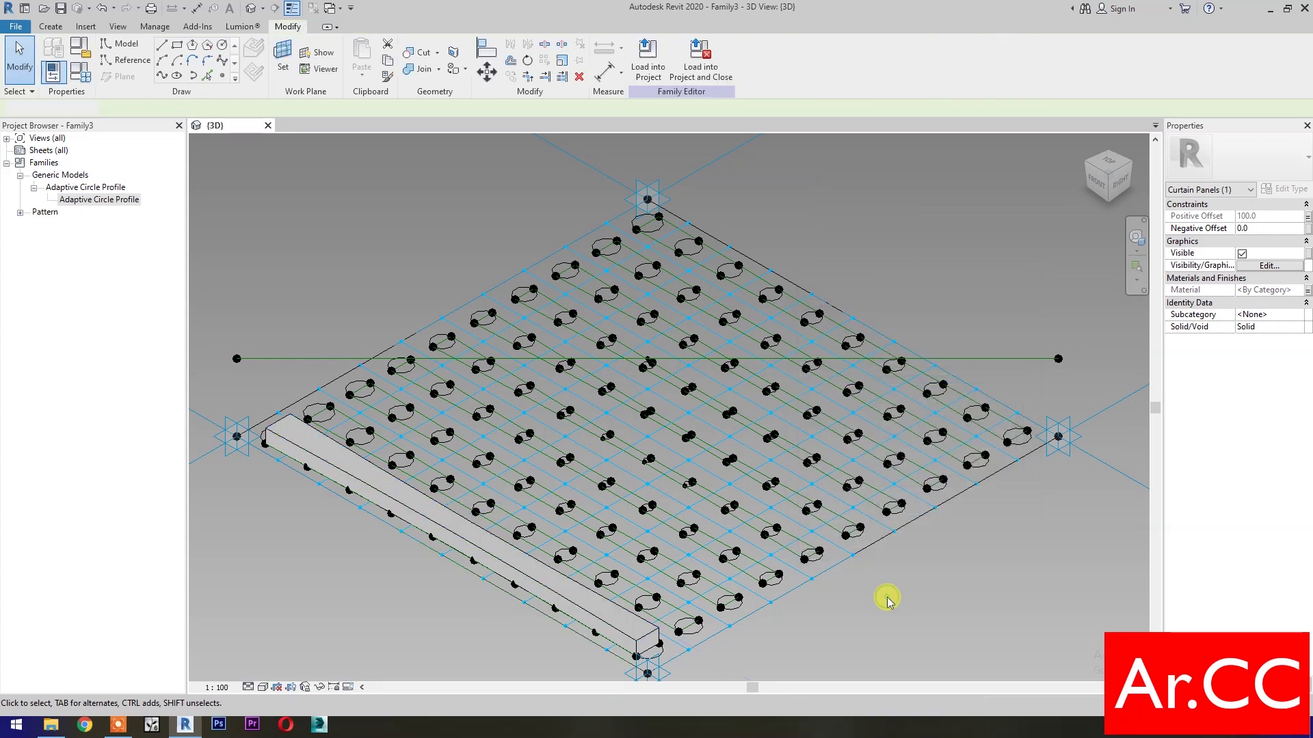
- Create a solid form from the closed reference-line chain around the second circle row
left_click(673, 609)
left_click(650, 62)
left_click(366, 653)
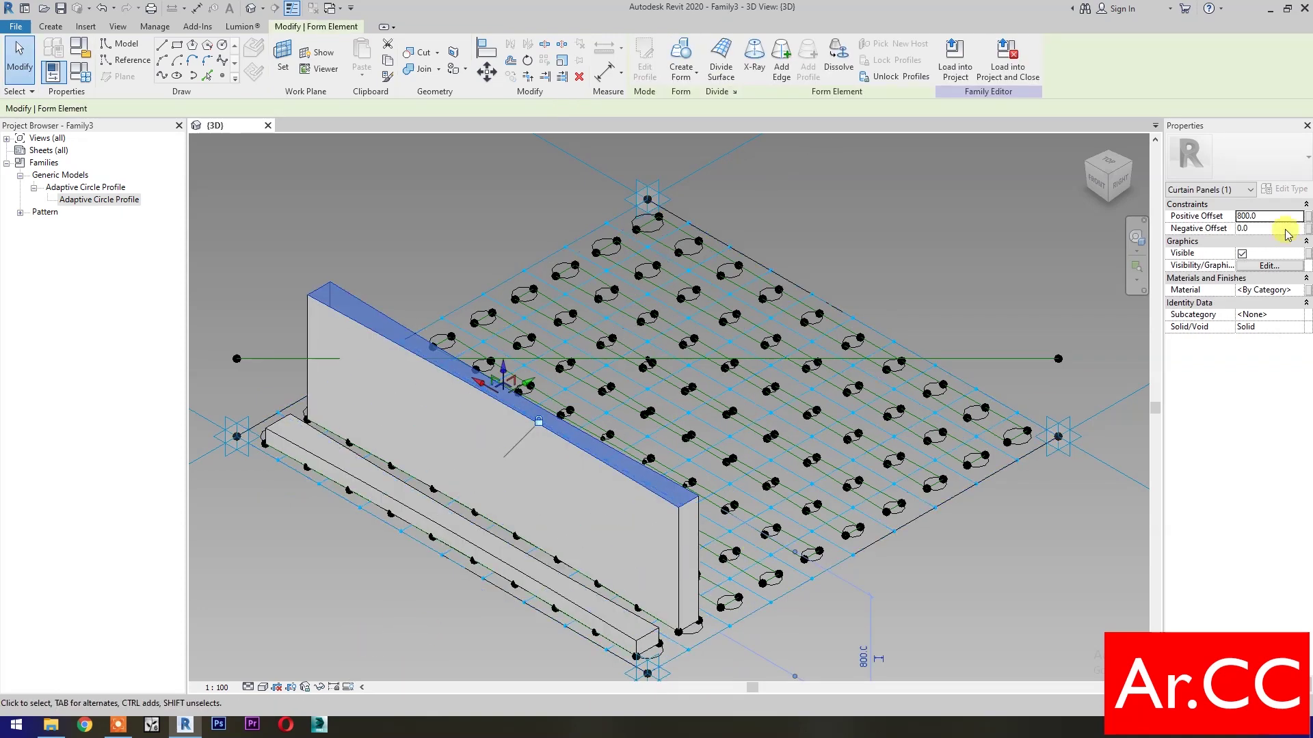
- Associate the second bar's positive offset with Thickness and its material with Panel Finish
left_click(1307, 216)
left_click(830, 382)
left_click(932, 538)
left_click(1307, 289)
left_click(824, 379)
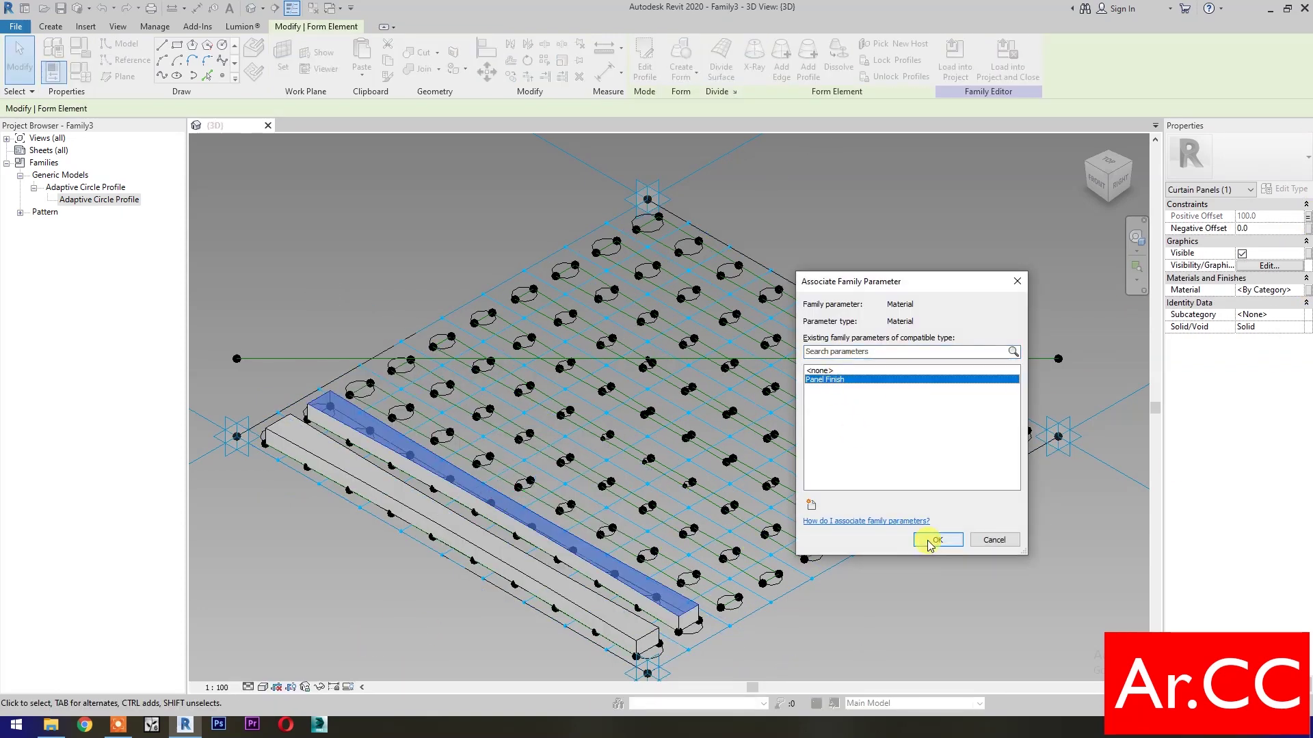
left_click(931, 542)
- Create a solid form from the closed reference-line chain around the third circle row
left_click(714, 584)
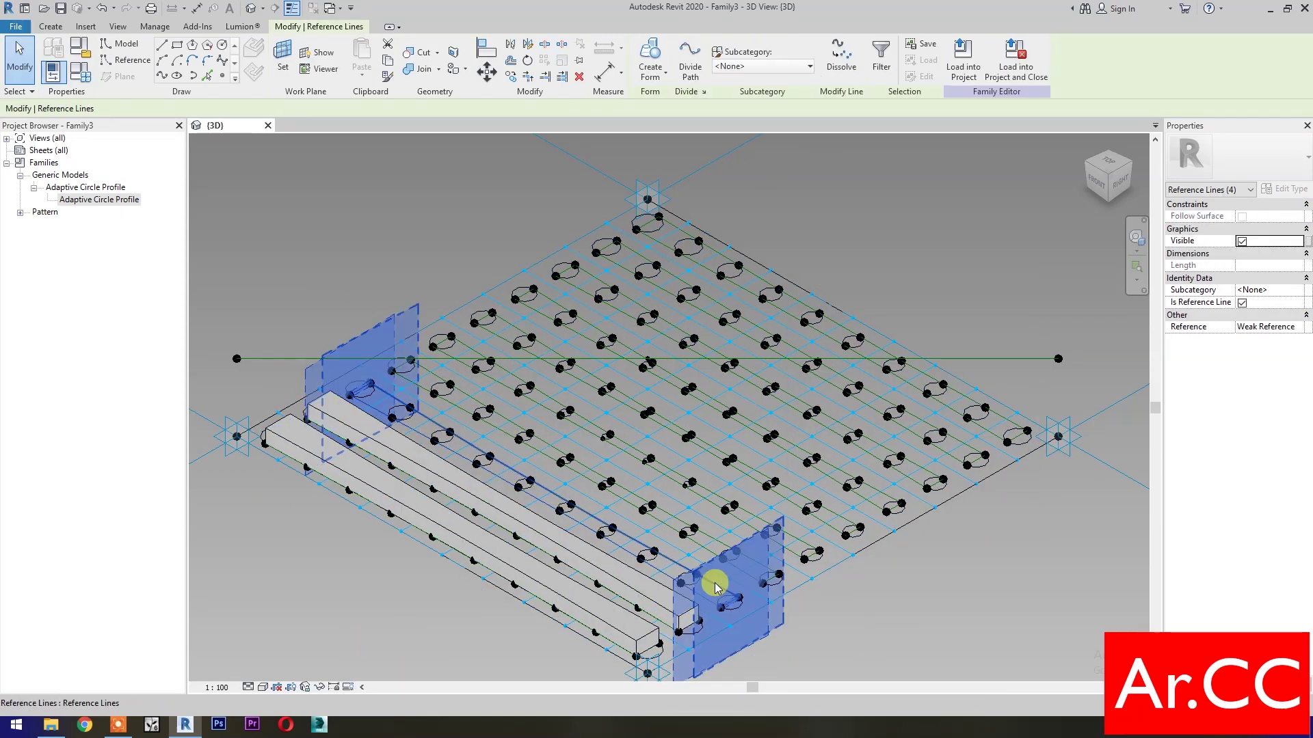
left_click(649, 65)
left_click(577, 460)
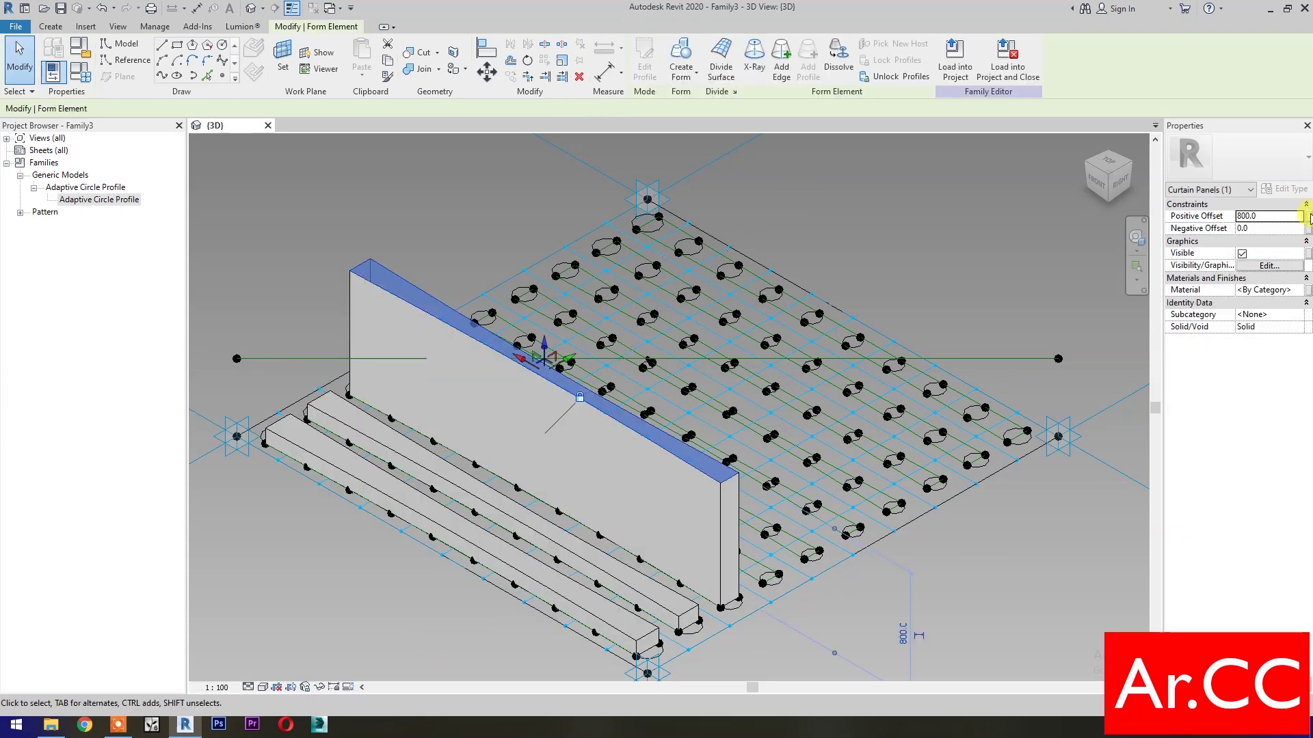
- Associate the third bar's positive offset with Thickness and its material with Panel Finish
left_click(1307, 216)
left_click(831, 381)
left_click(931, 538)
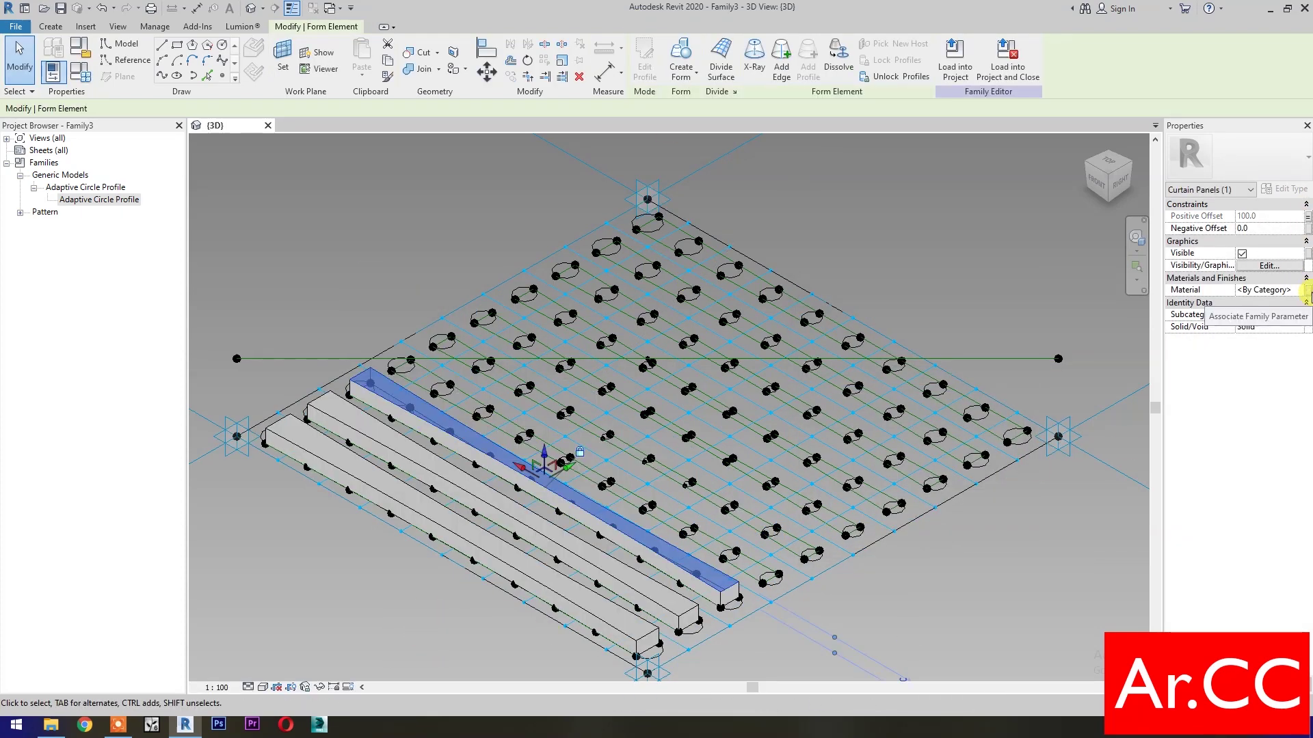
left_click(1307, 290)
left_click(832, 381)
left_click(932, 538)
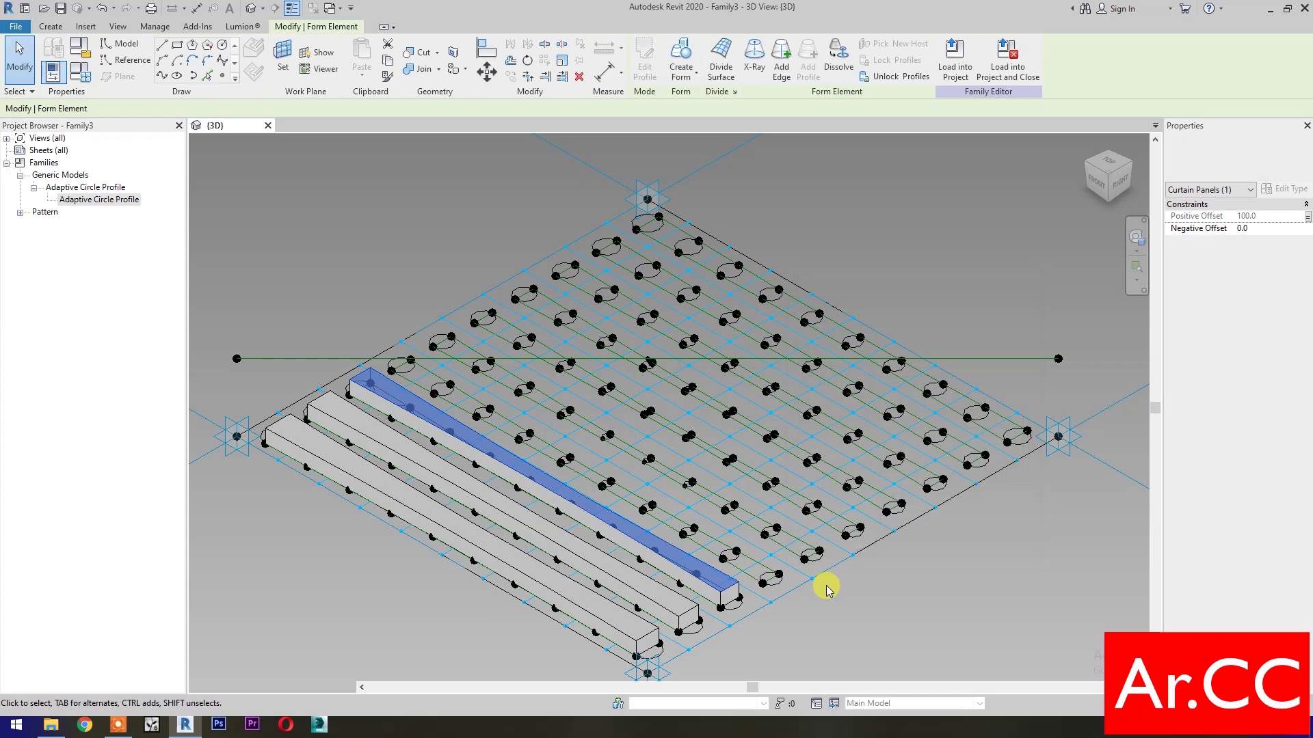
- Create a solid form from the closed reference-line chain around the fourth circle row
left_click(761, 562)
key("ctrl+z")
key("ctrl+z")
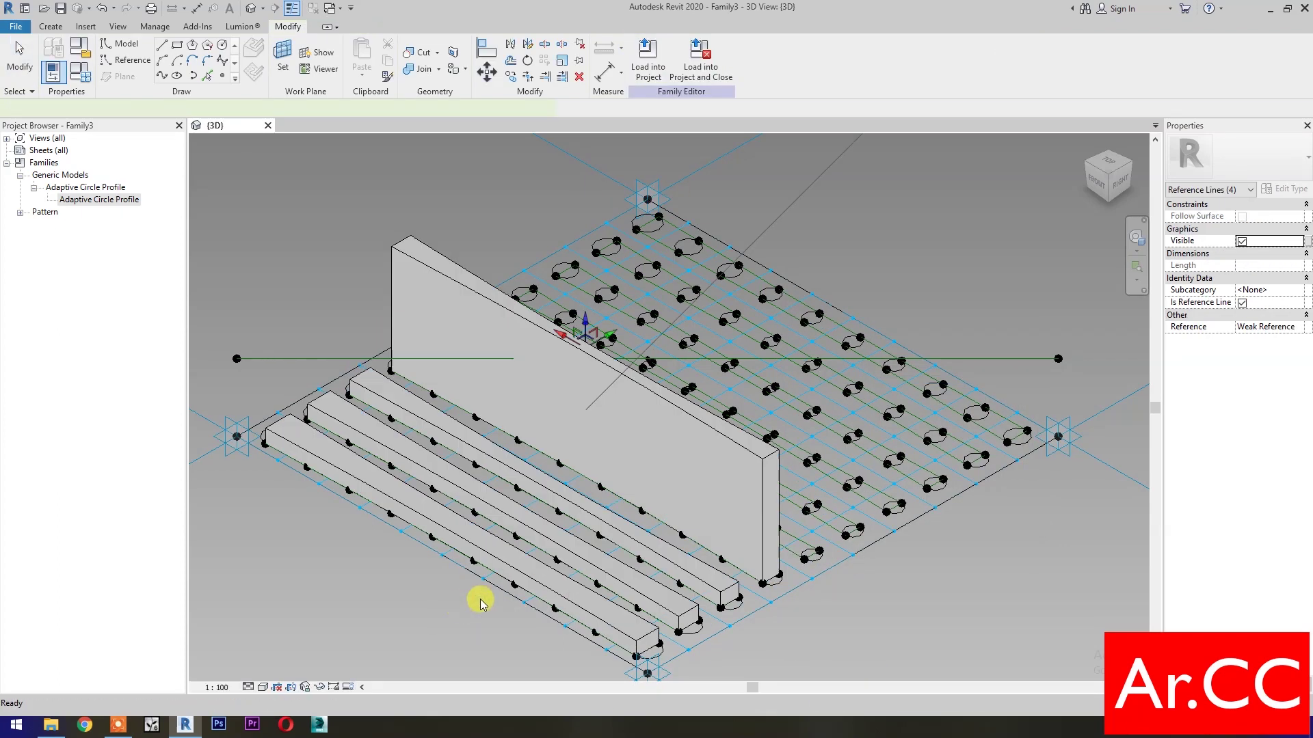
- Associate the fourth bar's positive offset with Thickness and its material with Panel Finish
left_click(1307, 216)
left_click(831, 380)
left_click(931, 538)
left_click(1307, 290)
left_click(830, 380)
left_click(936, 540)
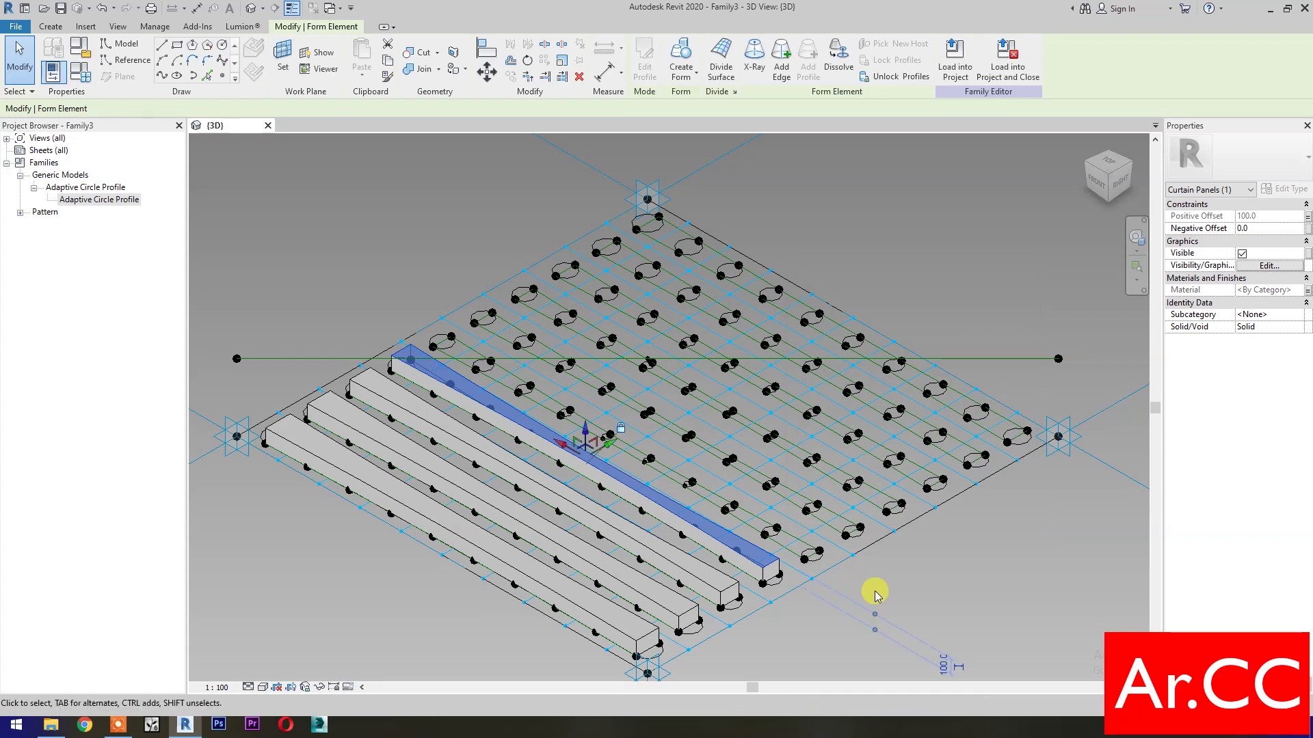
- Create a solid form from the closed reference-line chain around the fifth circle row
left_click(799, 536)
key("ctrl+z")
key("ctrl+z")
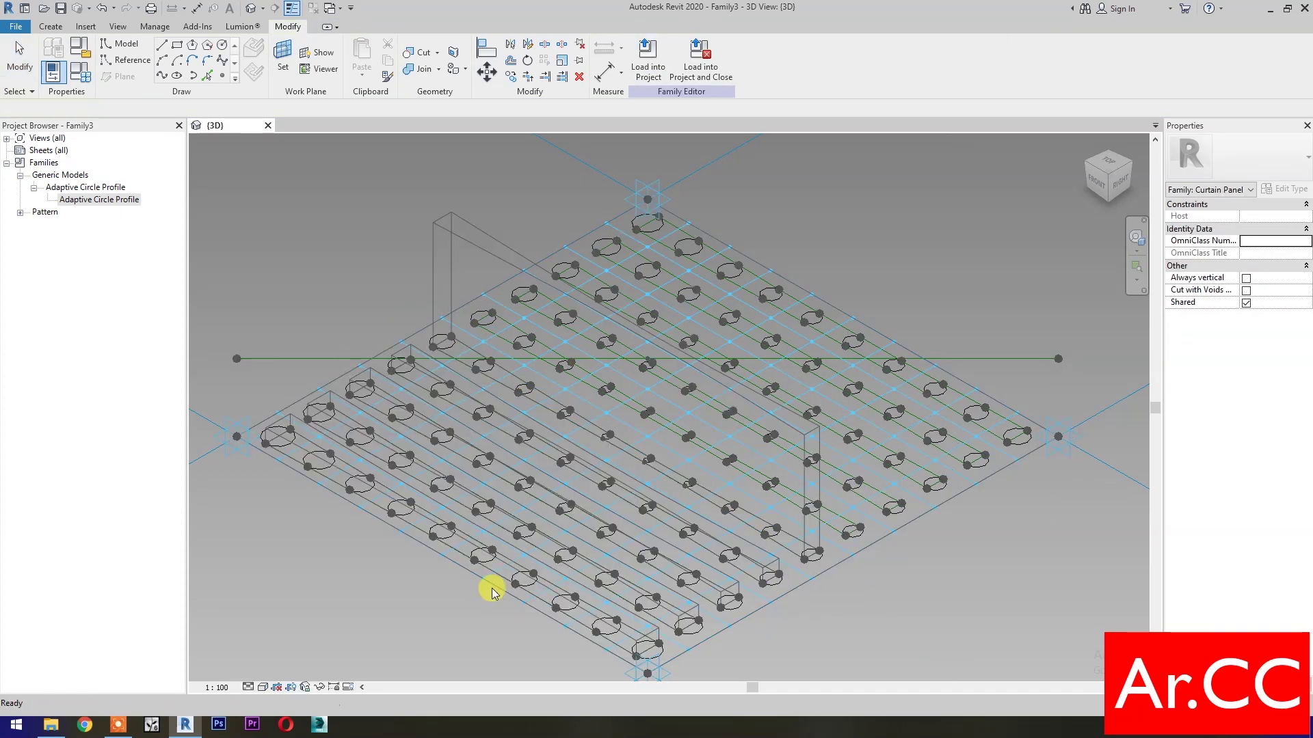
- Associate the fifth bar's positive offset with Thickness and its material with Panel Finish
left_click(1307, 216)
left_click(831, 389)
left_click(936, 540)
left_click(1307, 290)
left_click(867, 380)
left_click(936, 539)
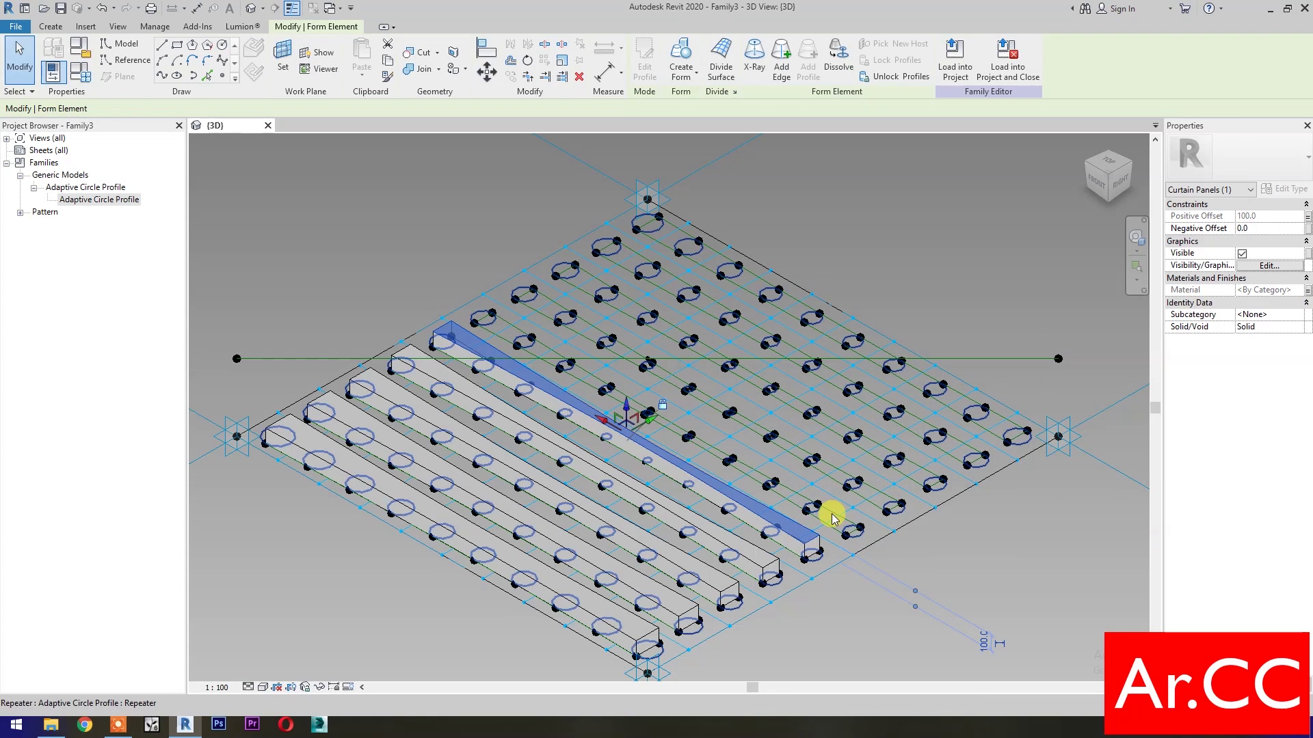
- Create the sixth circle row's solid bar and associate its positive offset with Thickness and material with Panel Finish
key("ctrl+z")
key("Escape")
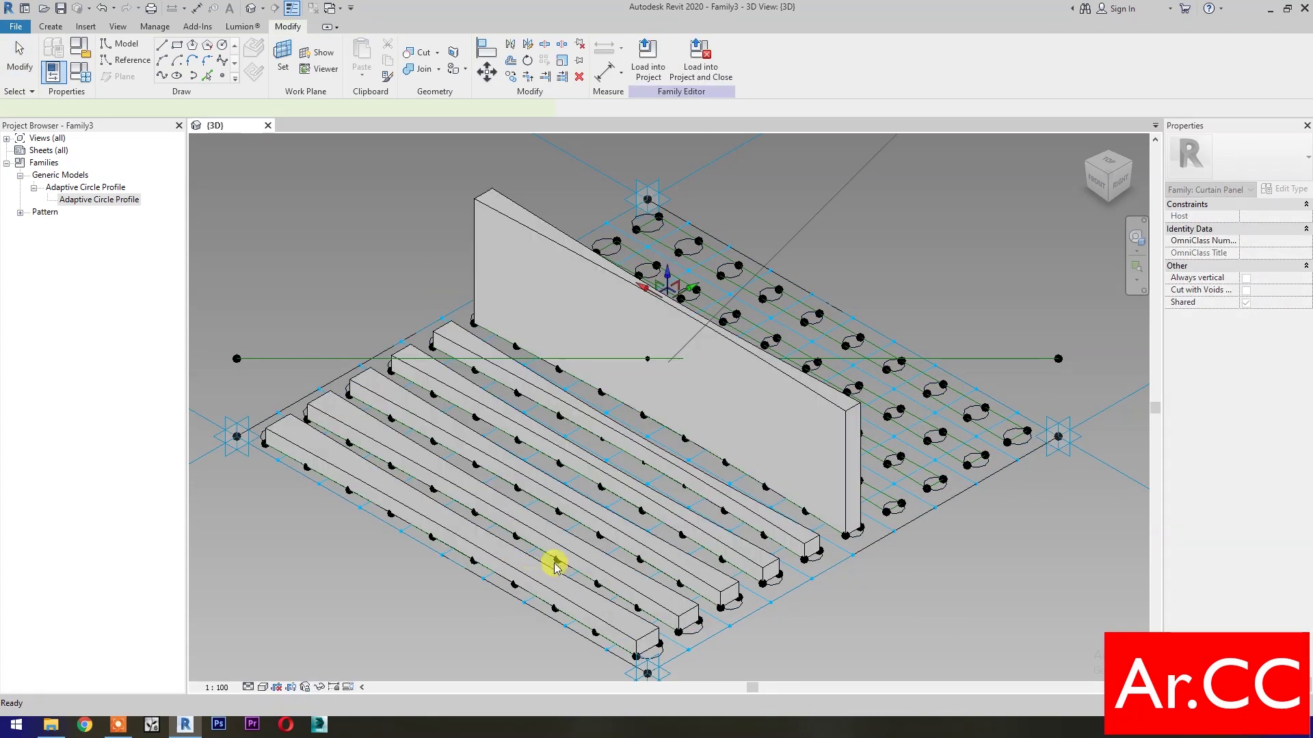
left_click(684, 355)
left_click(1308, 216)
left_click(832, 389)
left_click(936, 539)
left_click(1306, 293)
left_click(820, 451)
left_click(936, 540)
- Create the seventh circle row's solid bar and associate its positive offset with Thickness and material with Panel Finish
left_click(873, 489)
left_click(649, 46)
left_click(684, 308)
left_click(1307, 216)
left_click(832, 388)
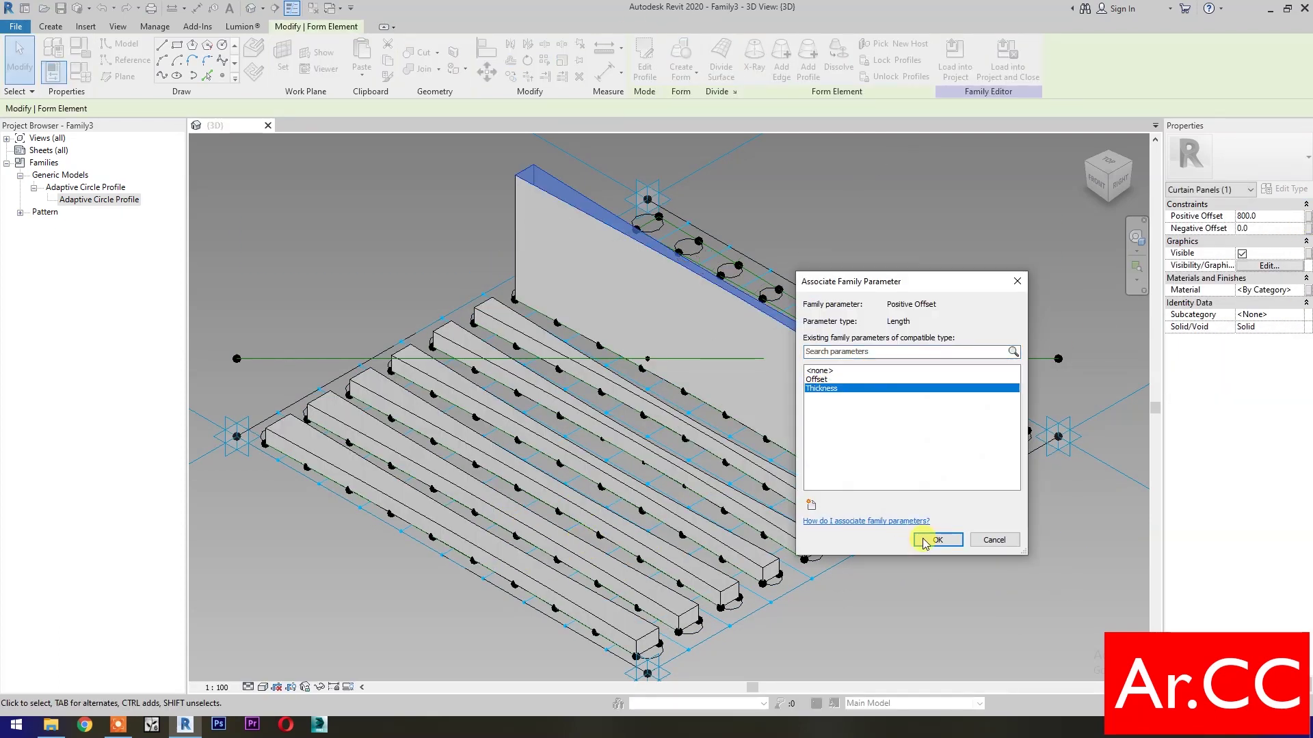
left_click(936, 540)
left_click(1307, 290)
left_click(835, 378)
left_click(936, 540)
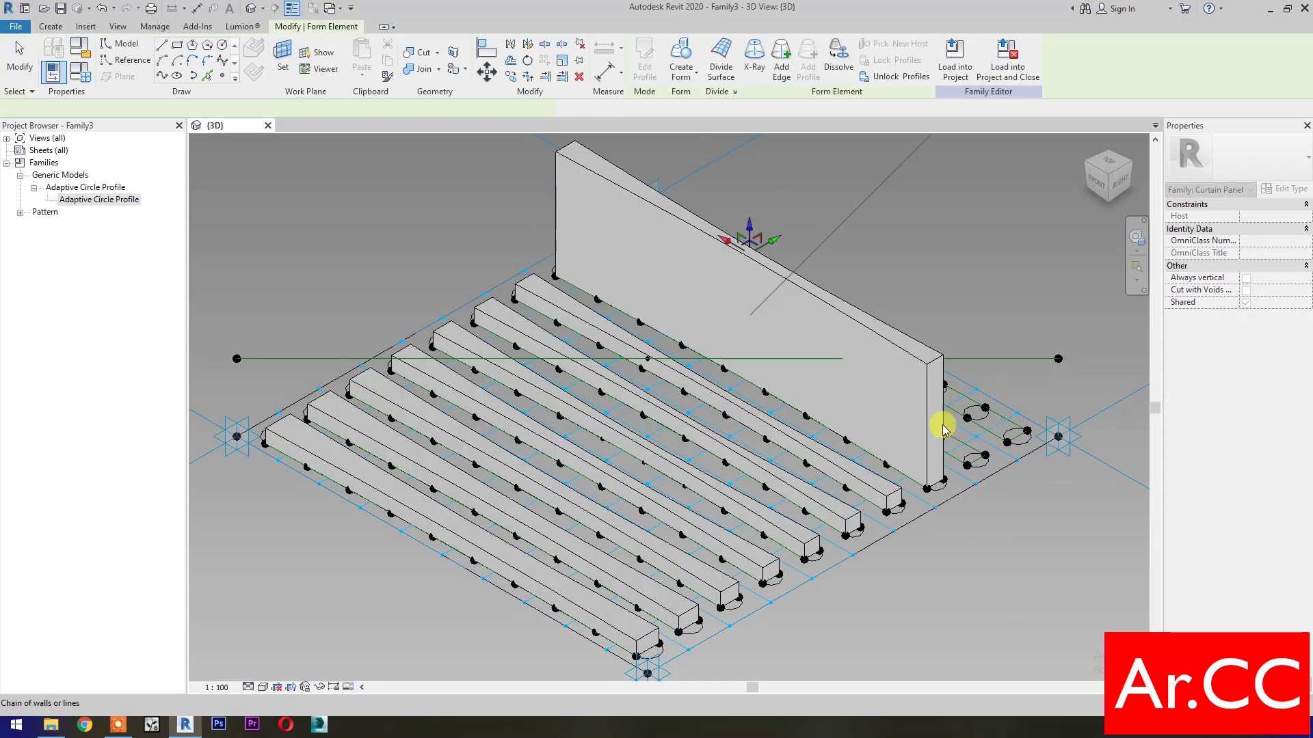
- Associate the eighth bar's positive offset with Thickness and its material with Panel Finish
left_click(941, 428)
left_click(1307, 216)
left_click(834, 388)
left_click(937, 539)
left_click(1307, 290)
left_click(937, 539)
- Create the ninth circle row's solid bar and associate its positive offset with Thickness and material with Panel Finish
left_click(958, 440)
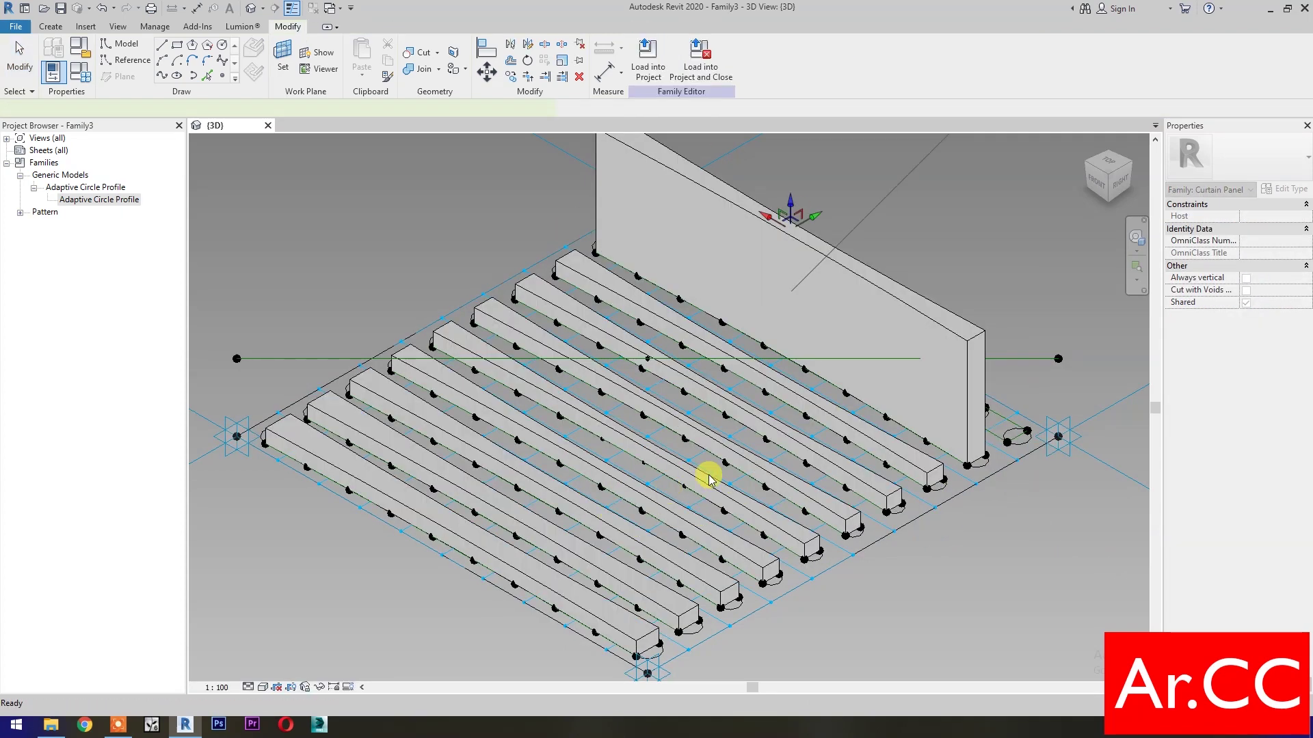
left_click(943, 410)
left_click(1307, 216)
left_click(919, 536)
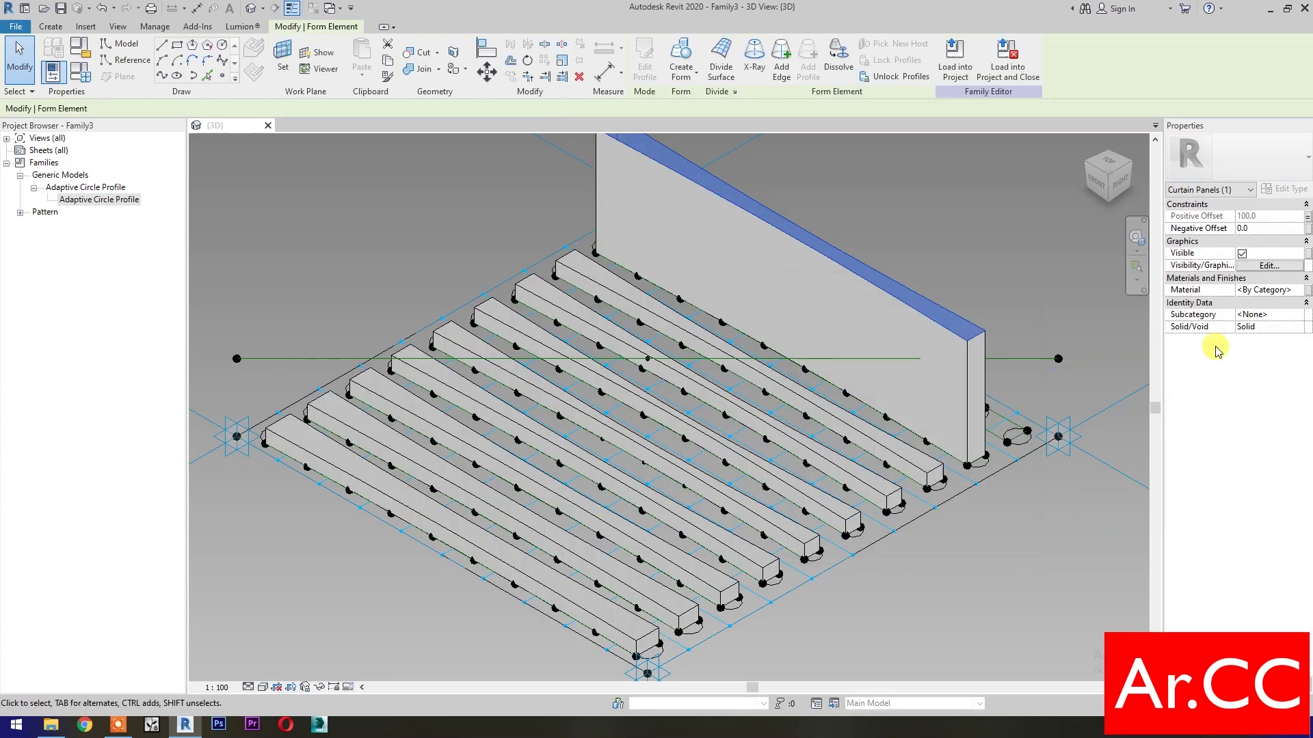
left_click(1307, 290)
left_click(933, 540)
- Create a solid form from the last circle row's reference lines, associating its positive offset with Thickness and material with Panel Finish
left_click(916, 372)
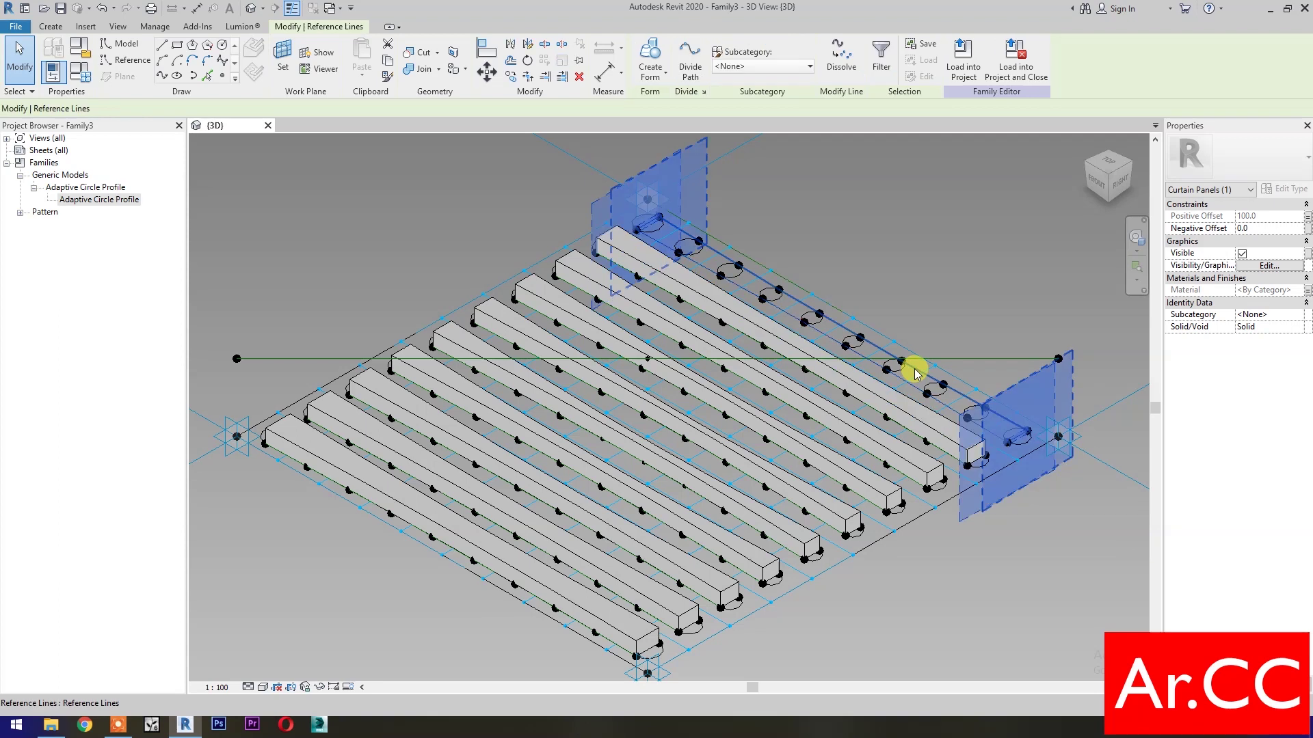
left_click(653, 68)
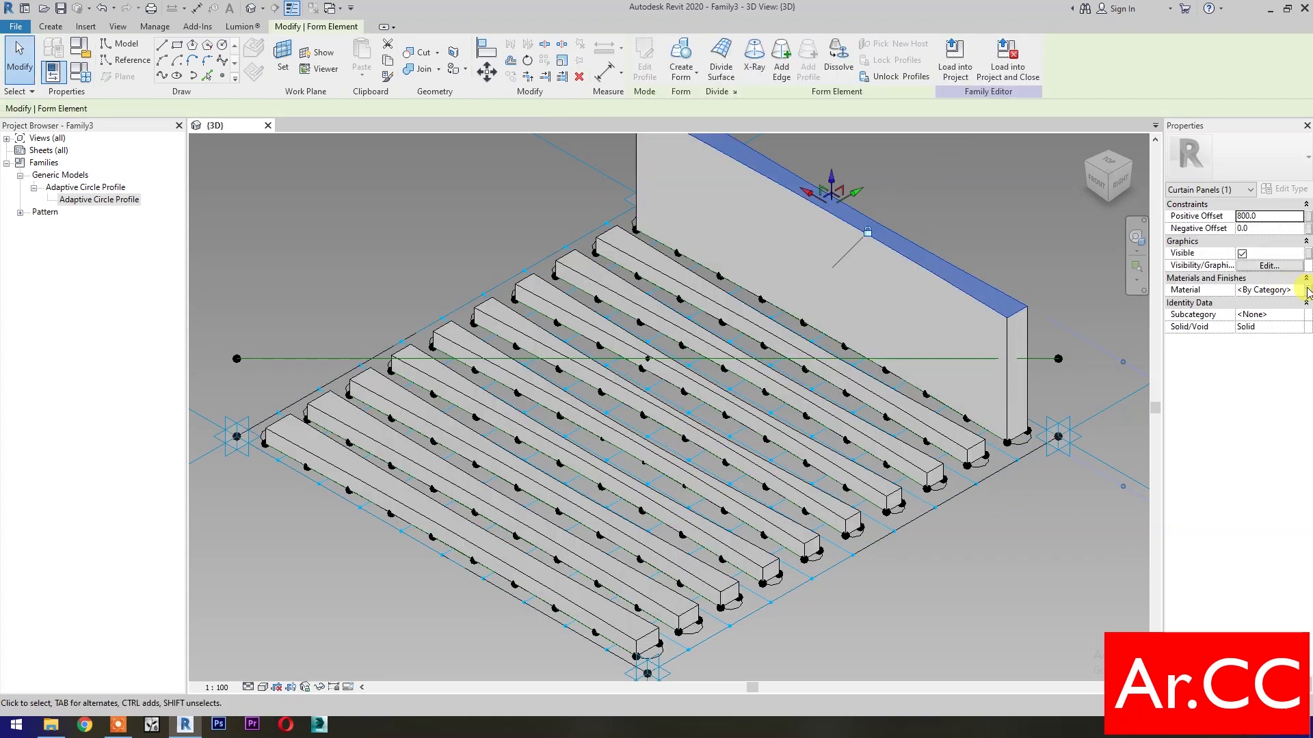
left_click(1307, 216)
left_click(823, 383)
left_click(931, 538)
left_click(1307, 290)
left_click(827, 380)
left_click(937, 538)
left_click(951, 556)
- Set the family's Thickness parameter to 50 and apply it to the bars
scroll(950, 557, "down", 1)
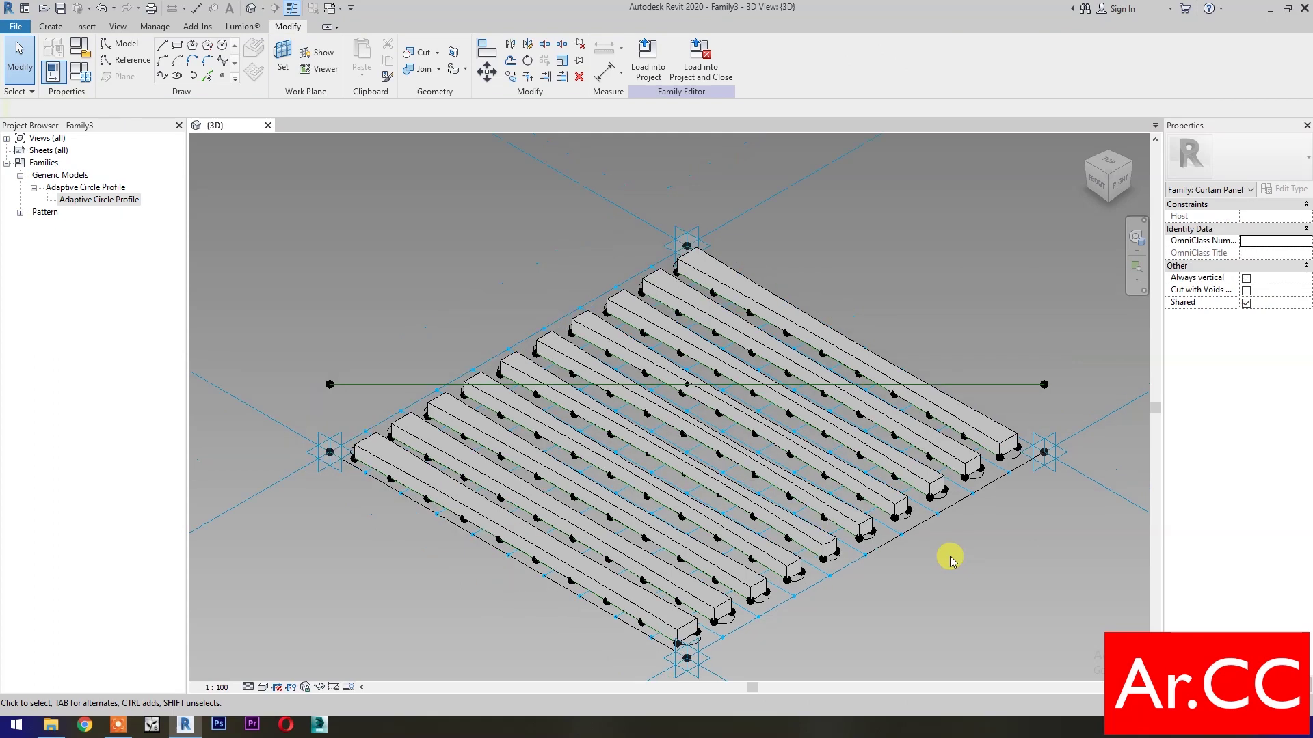
scroll(952, 555, "down", 1)
left_click(80, 71)
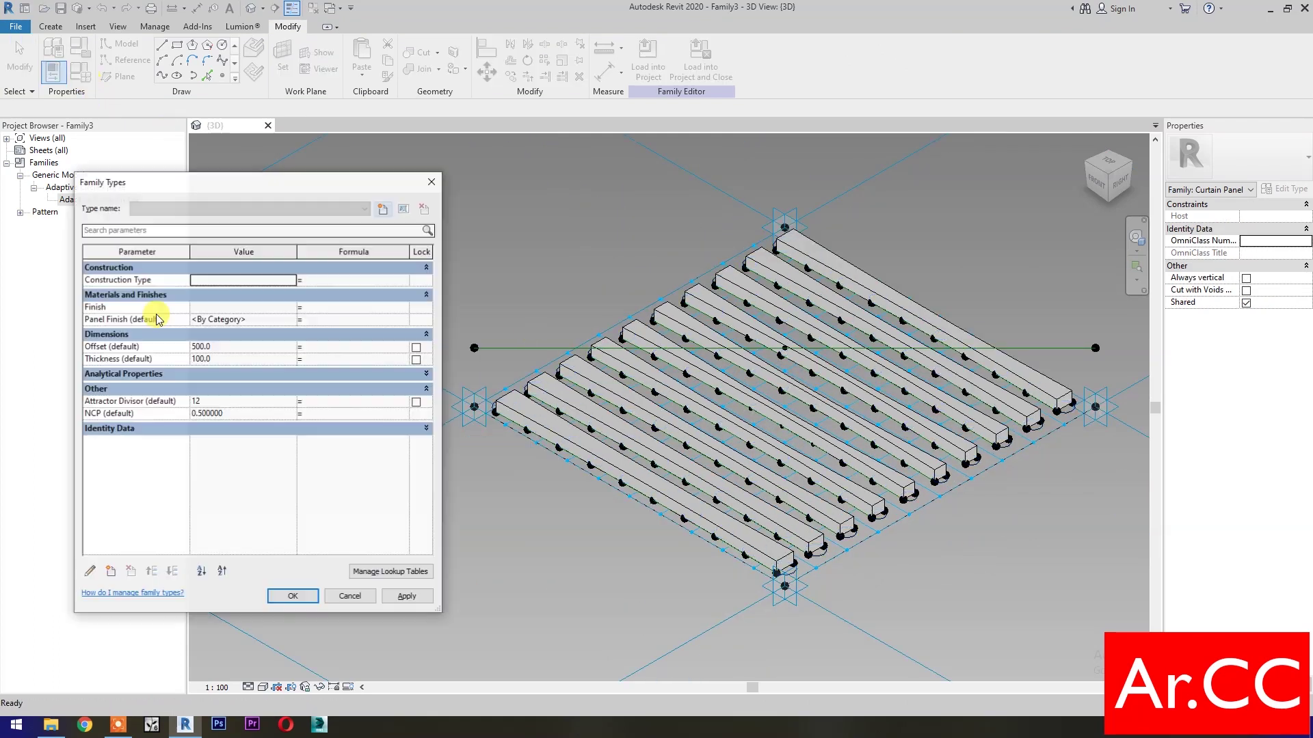
left_click(236, 359)
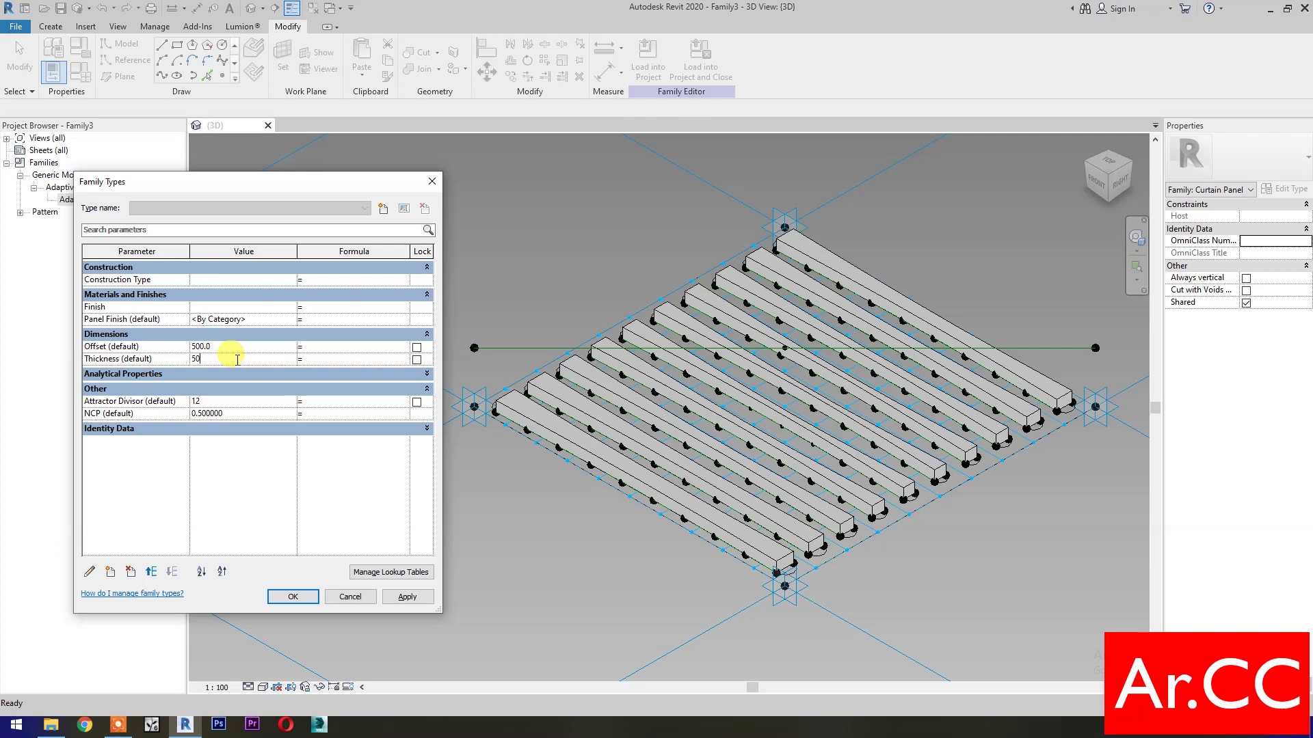
left_click(403, 598)
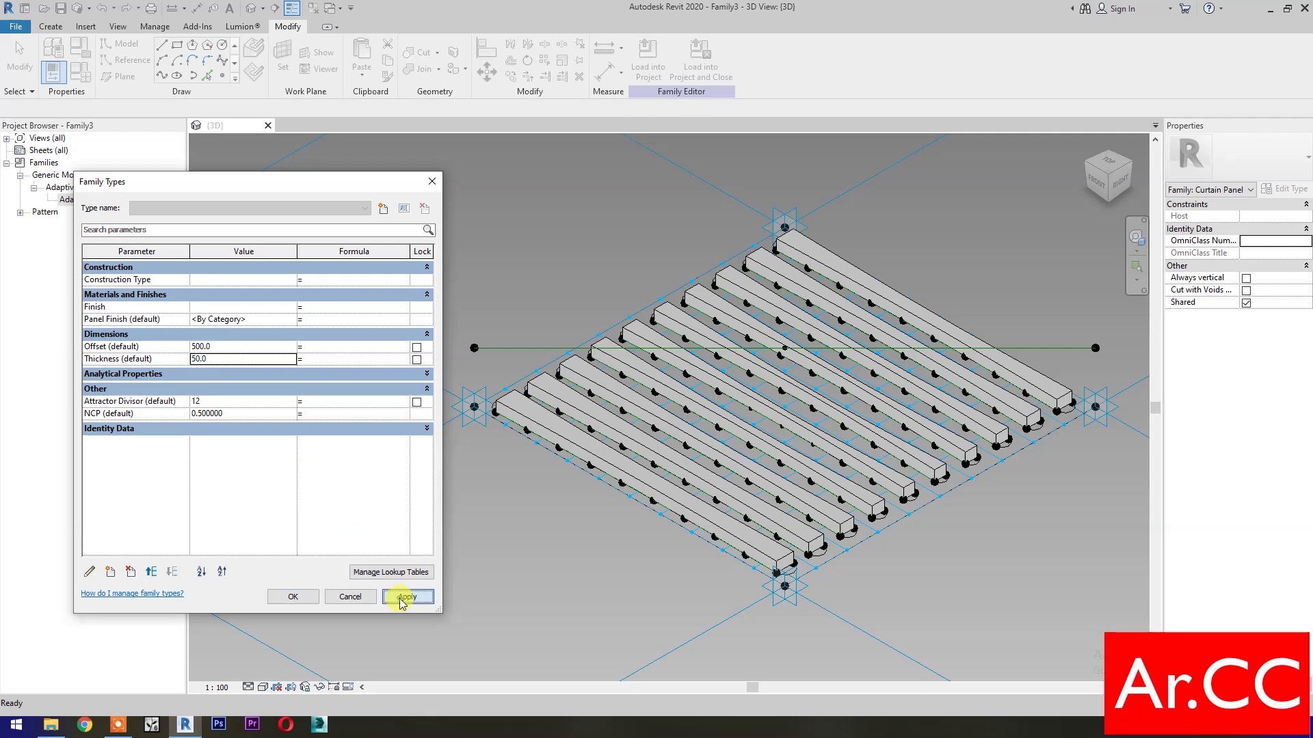
left_click(350, 524)
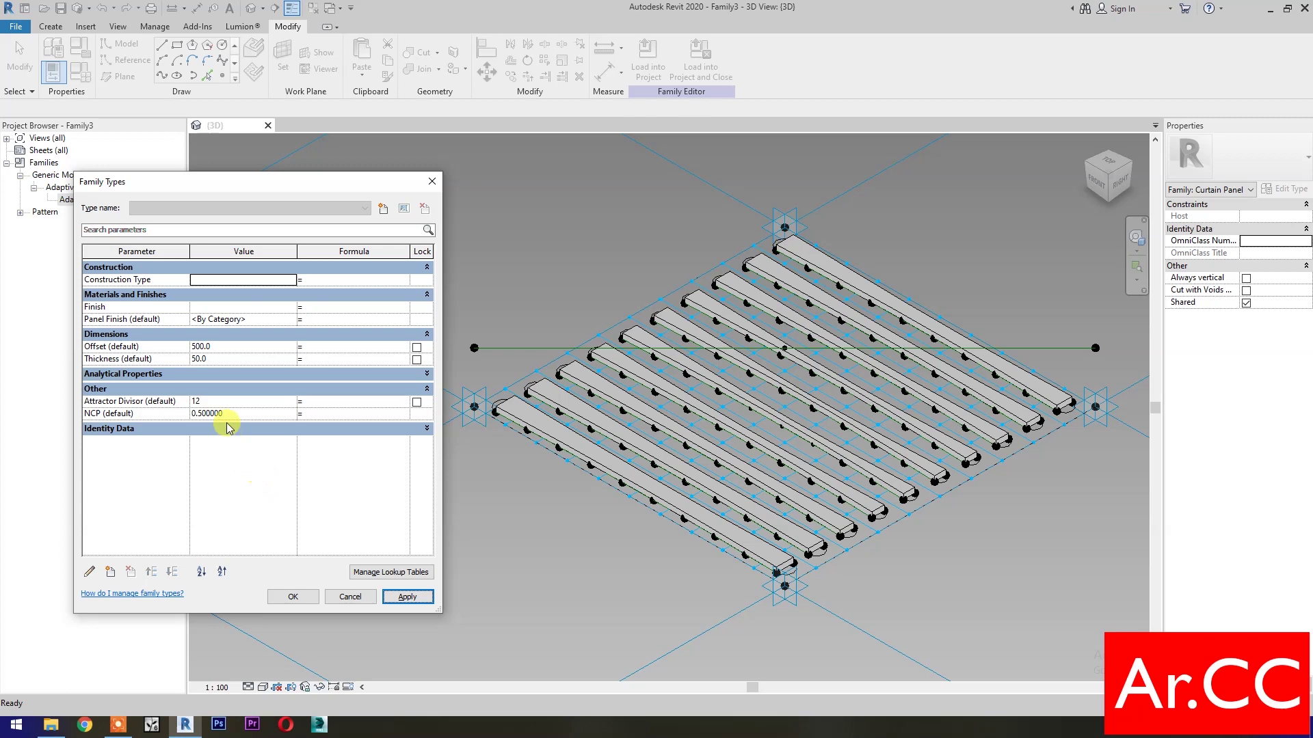
- Set the Attractor Divisor parameter to 15 and apply it
left_click(225, 402)
type("15")
left_click(401, 599)
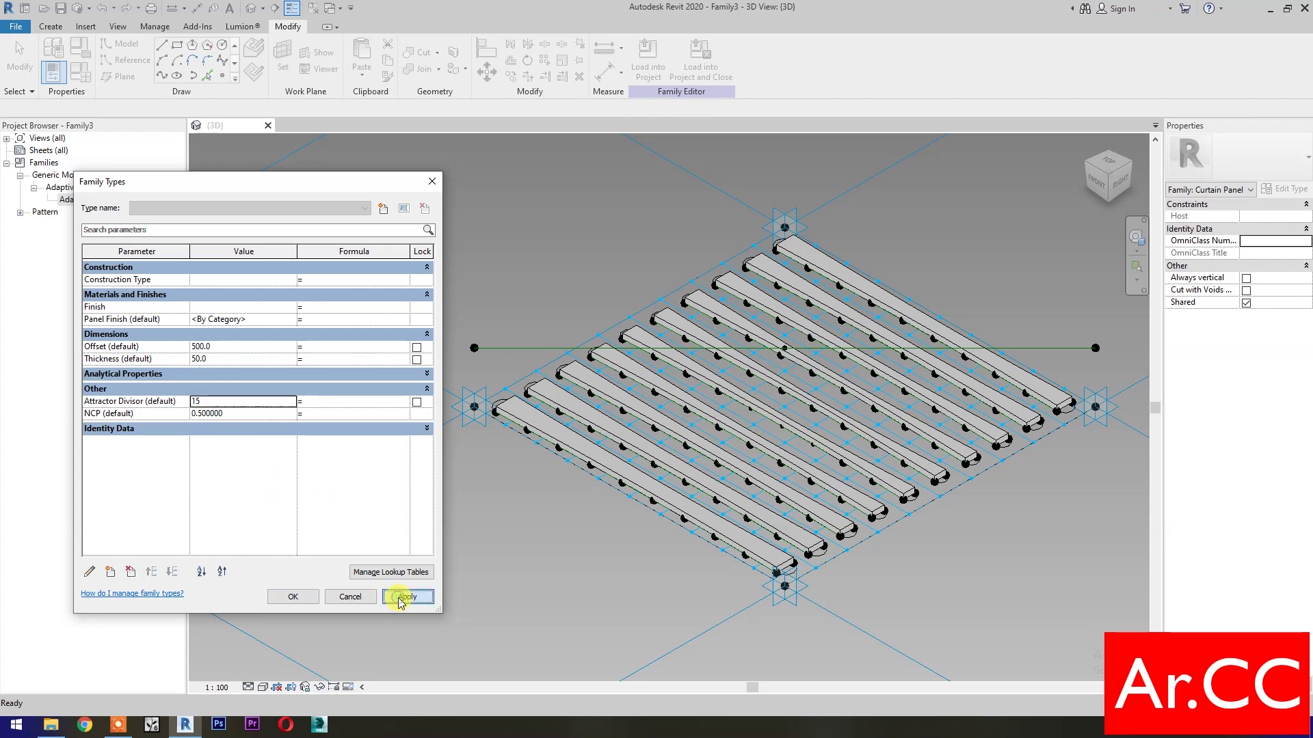
left_click(357, 513)
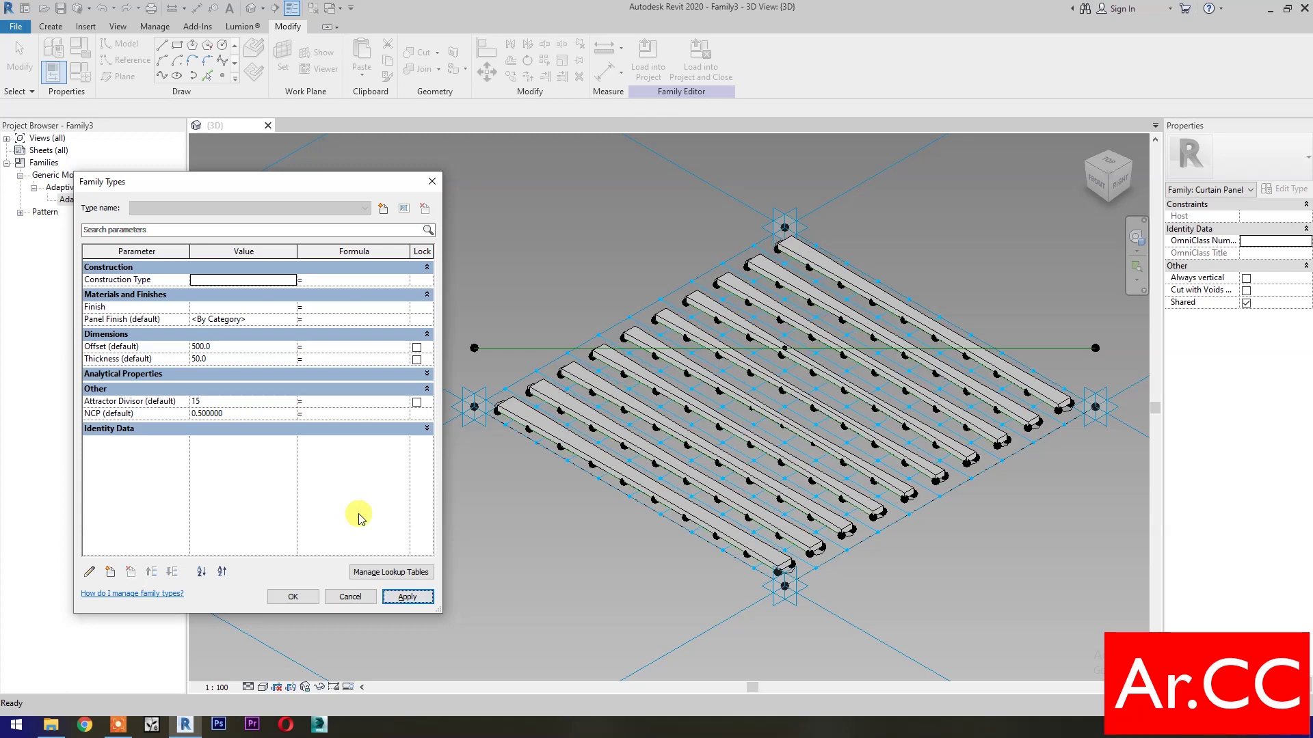
- Test the attractor by applying NCP values of 0.1, 0.3, 0.5 and 0.7 one after another
left_click(254, 412)
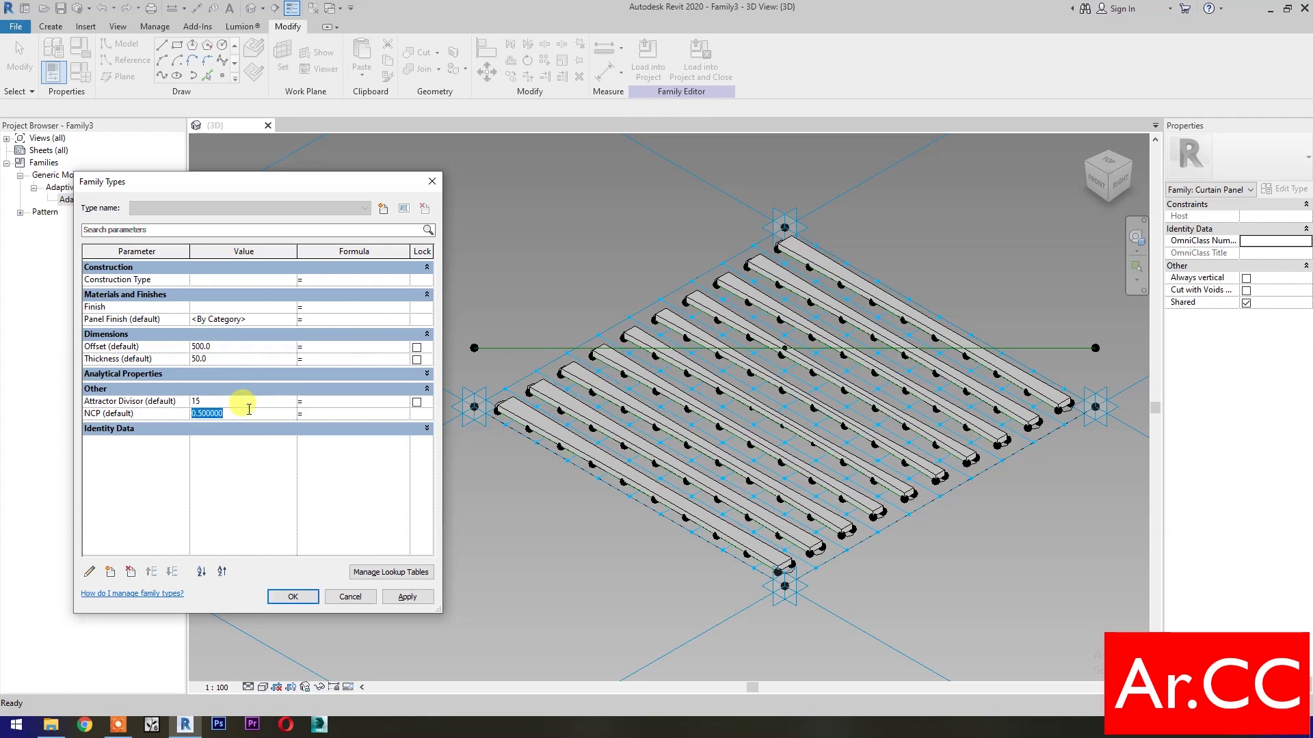
left_click(412, 599)
left_click(335, 508)
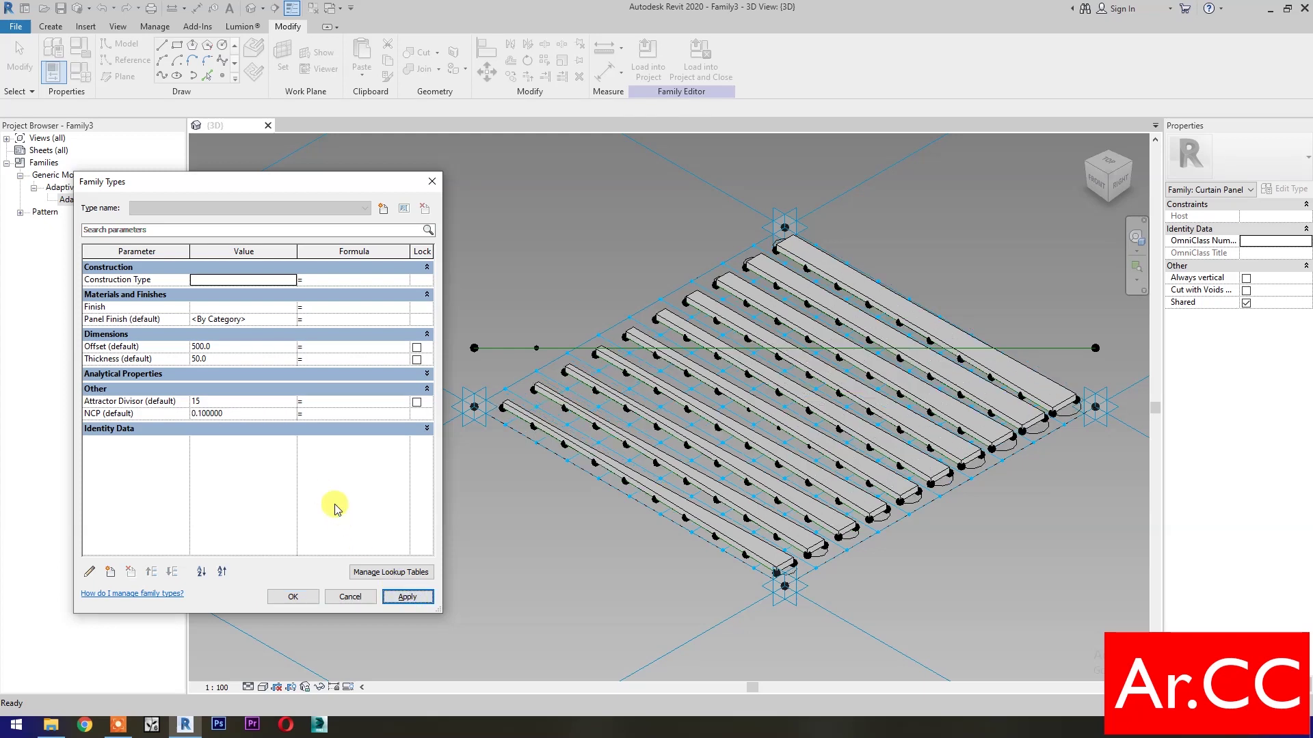
left_click(252, 413)
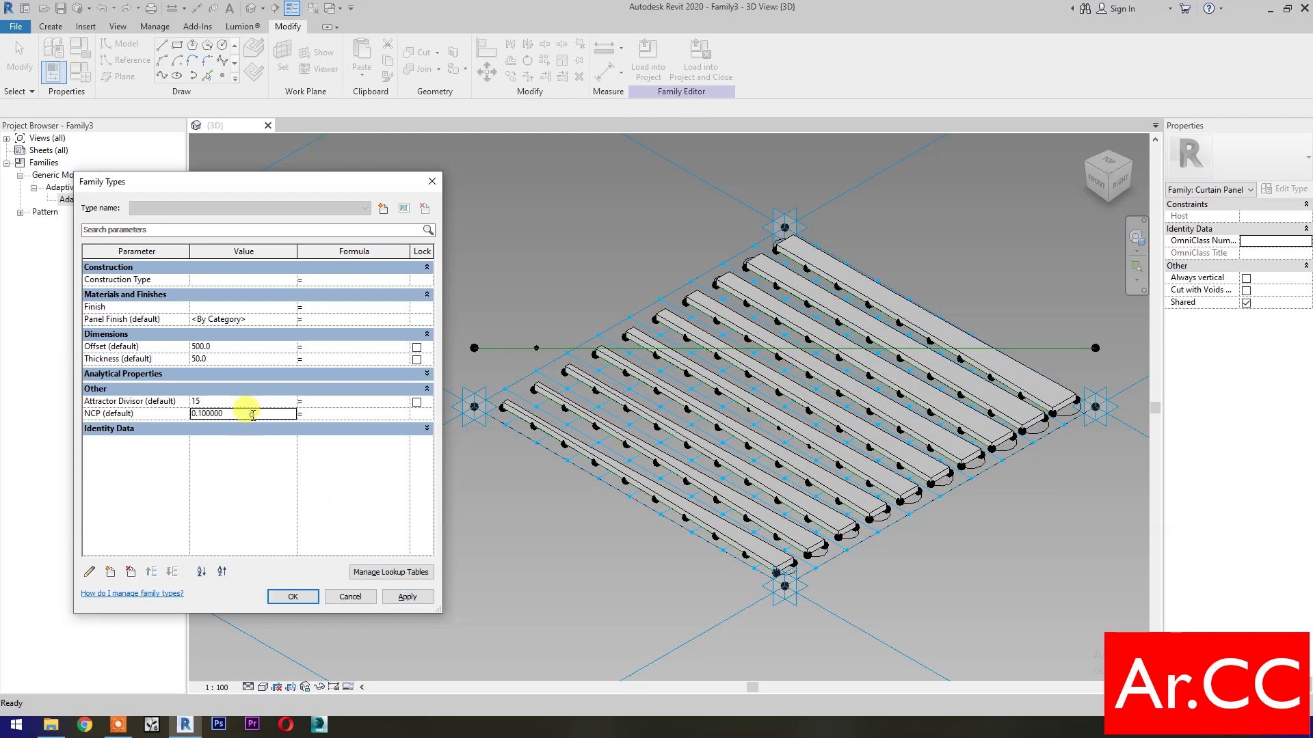
type(".3")
left_click(408, 598)
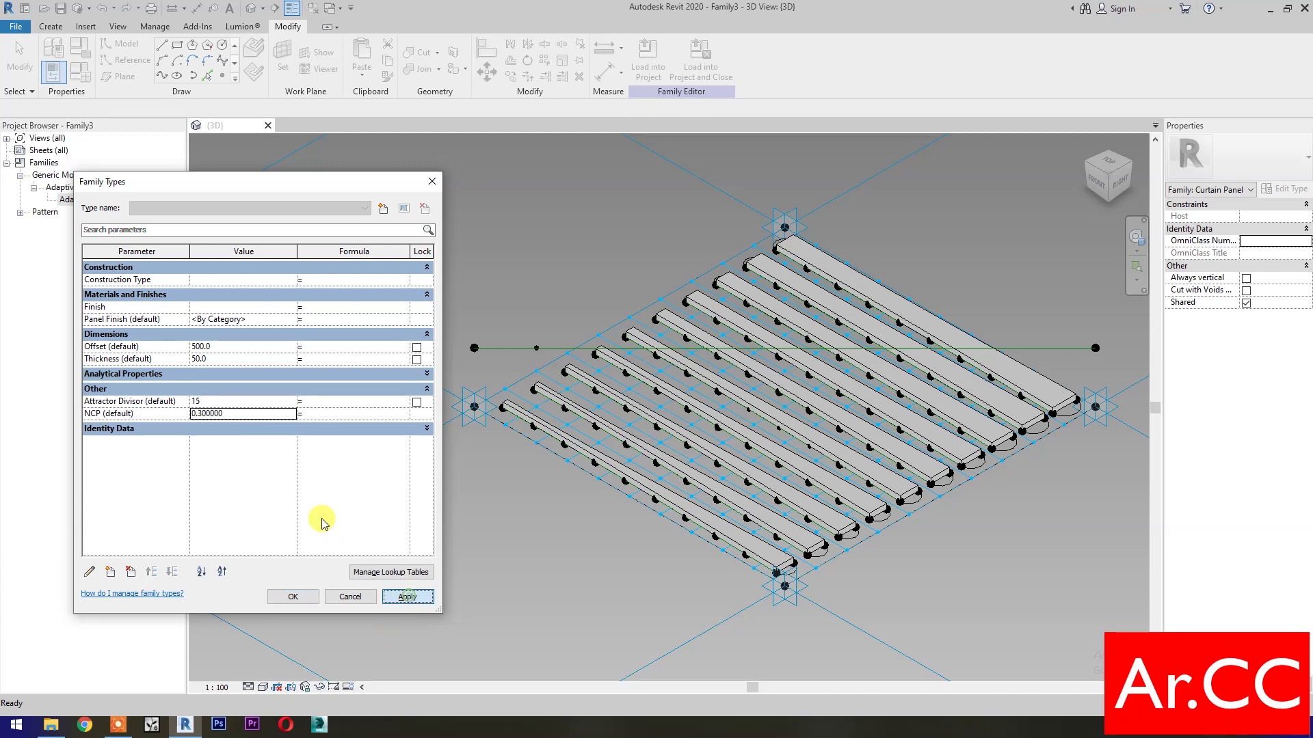
left_click(241, 413)
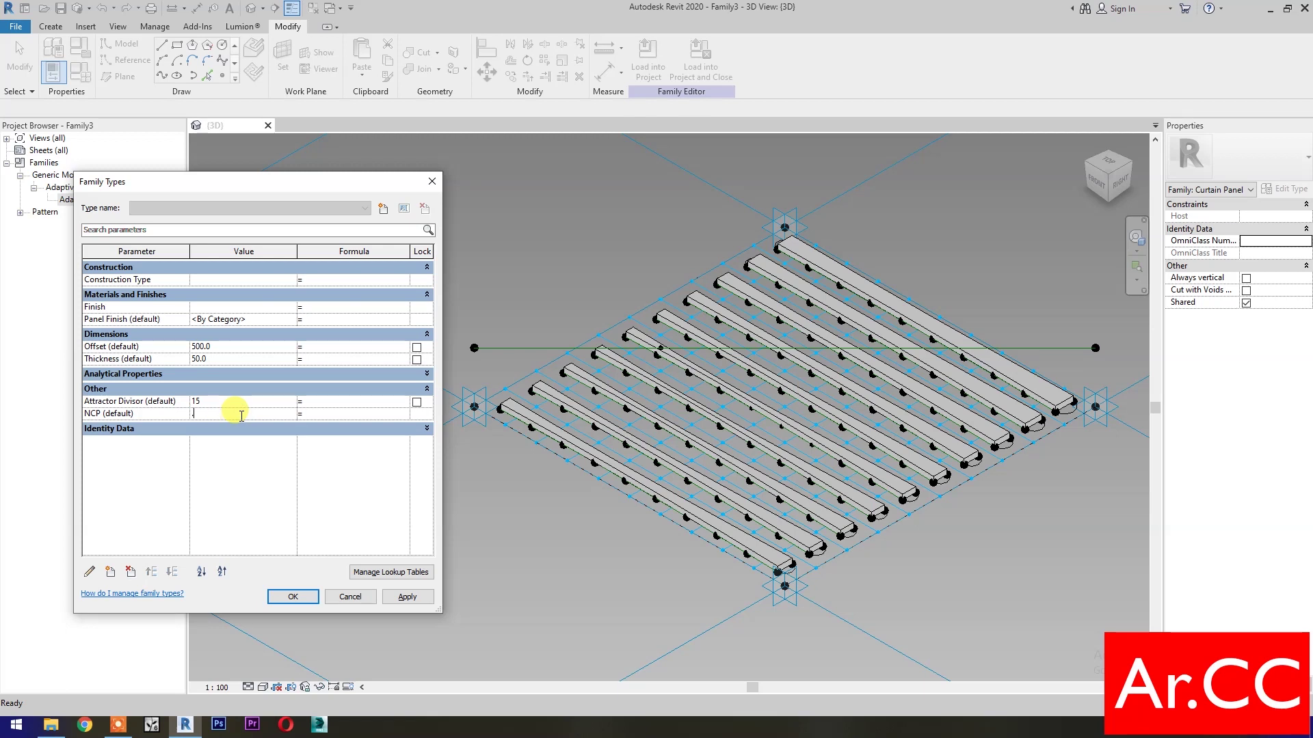
left_click(408, 598)
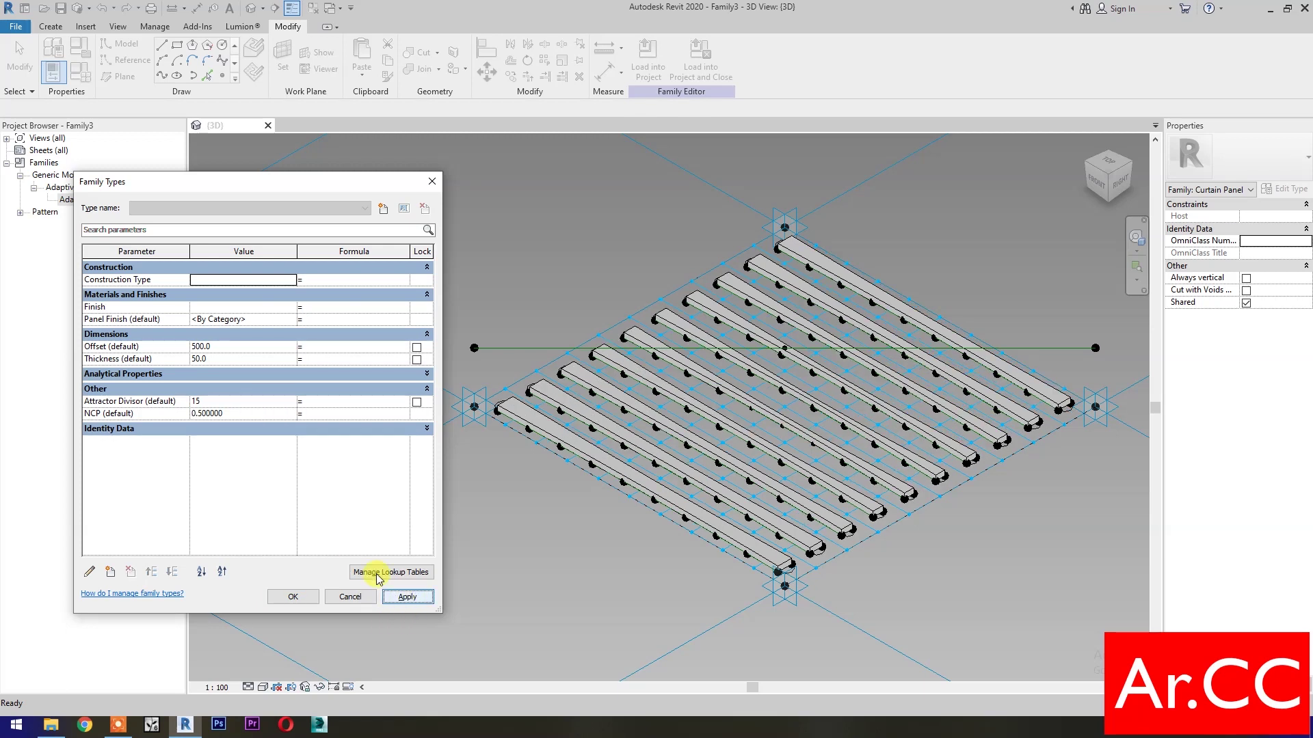
left_click(252, 413)
type(".7")
left_click(402, 598)
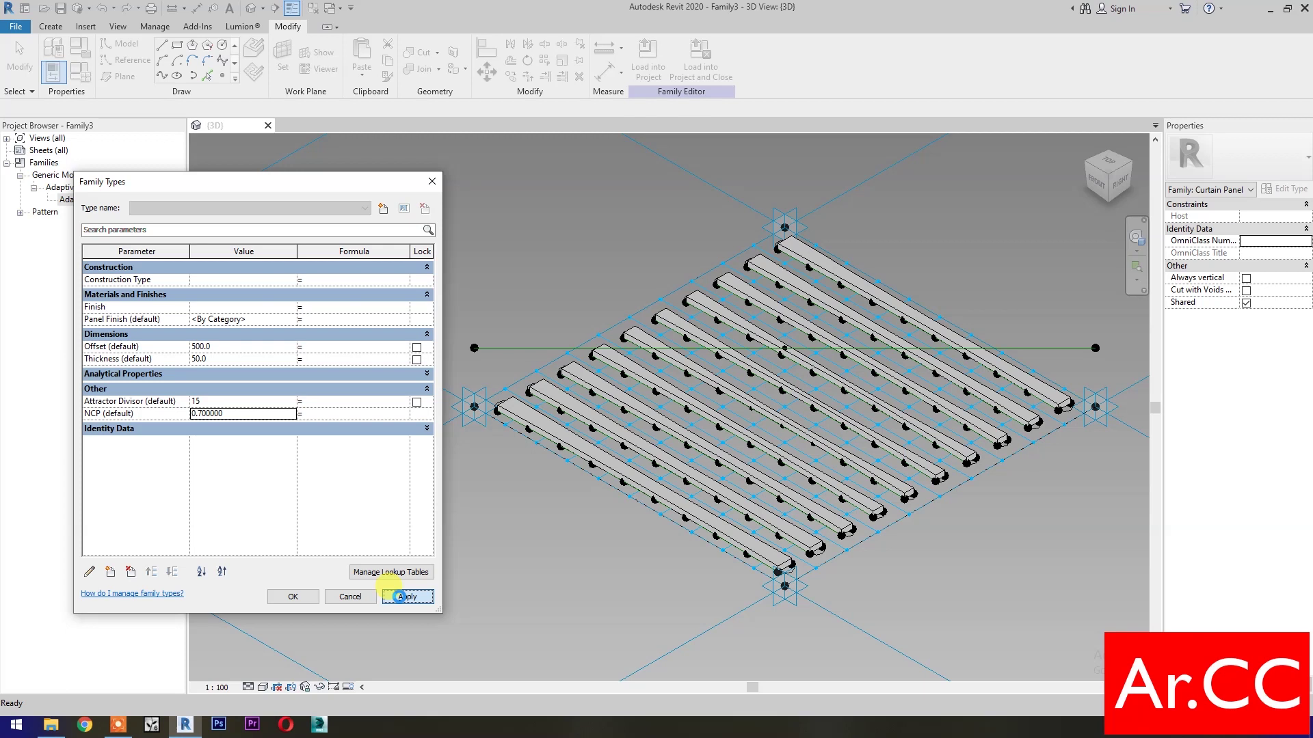
- Set the NCP parameter to 0.9, apply it and finish editing the family types
left_click(251, 413)
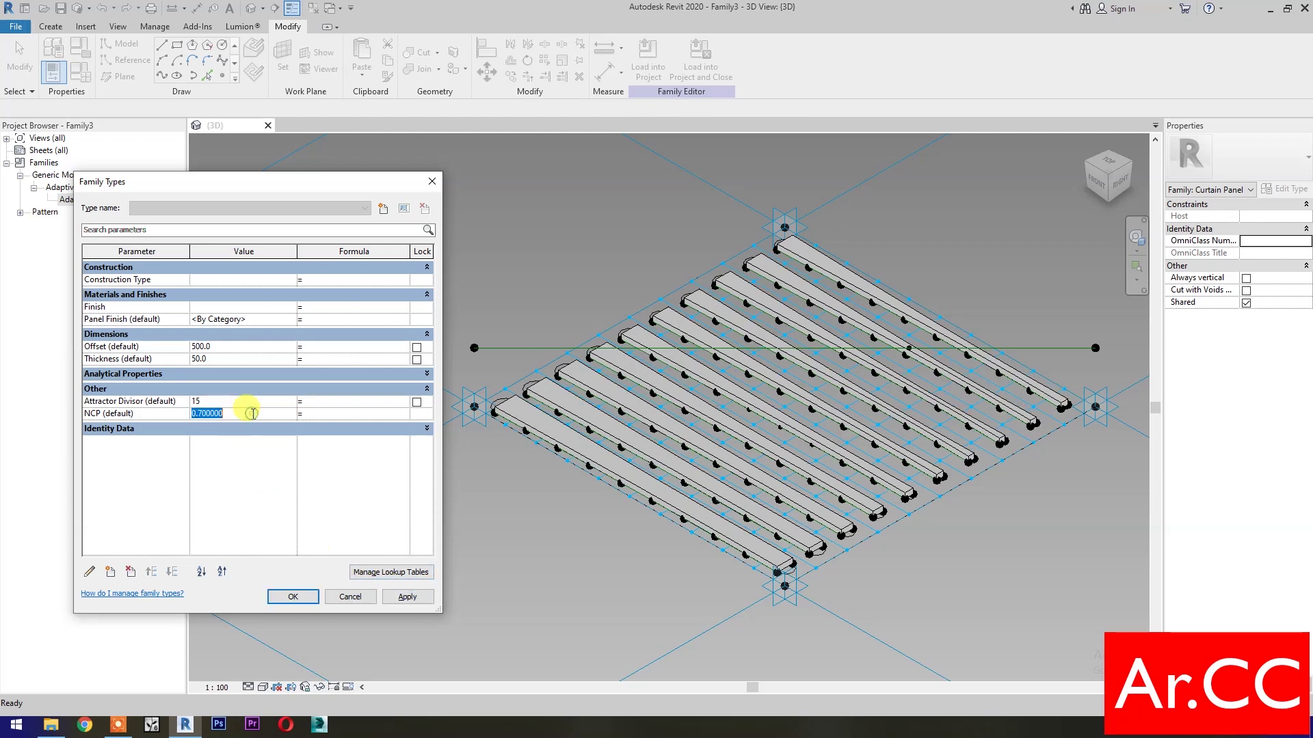
type(".9")
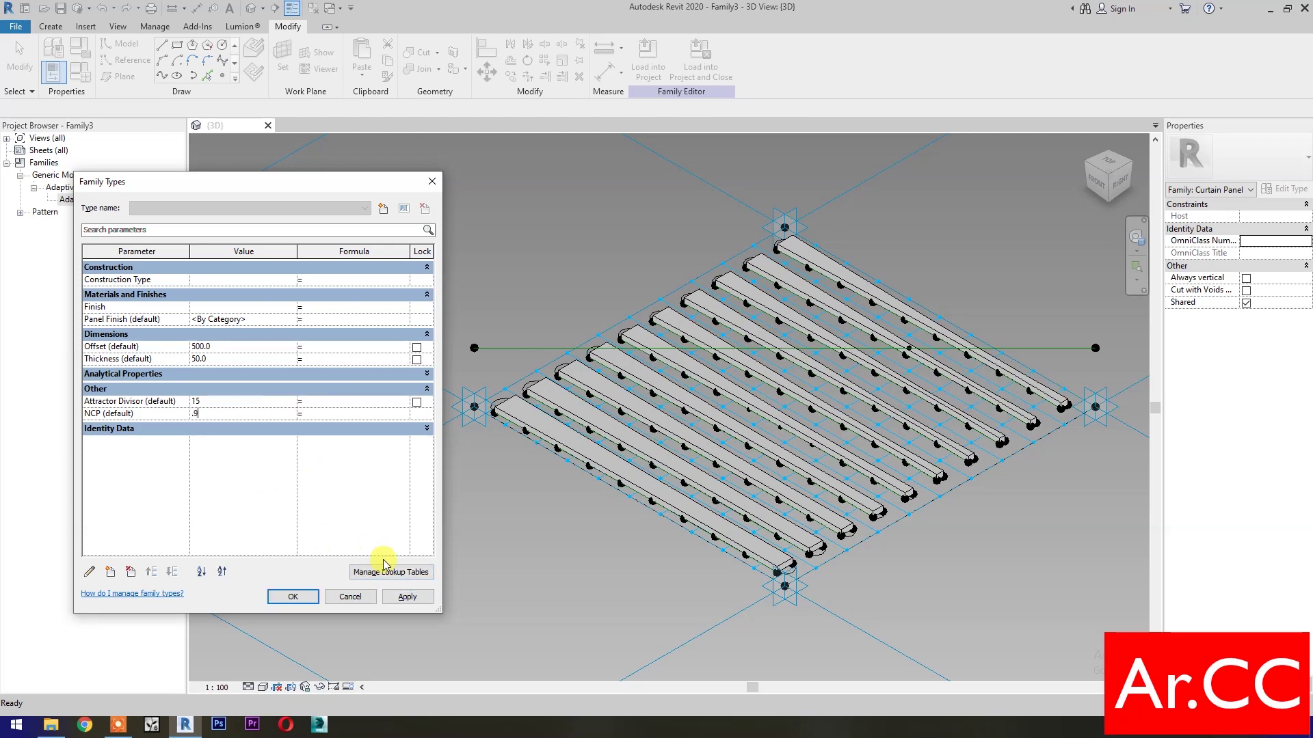
left_click(408, 599)
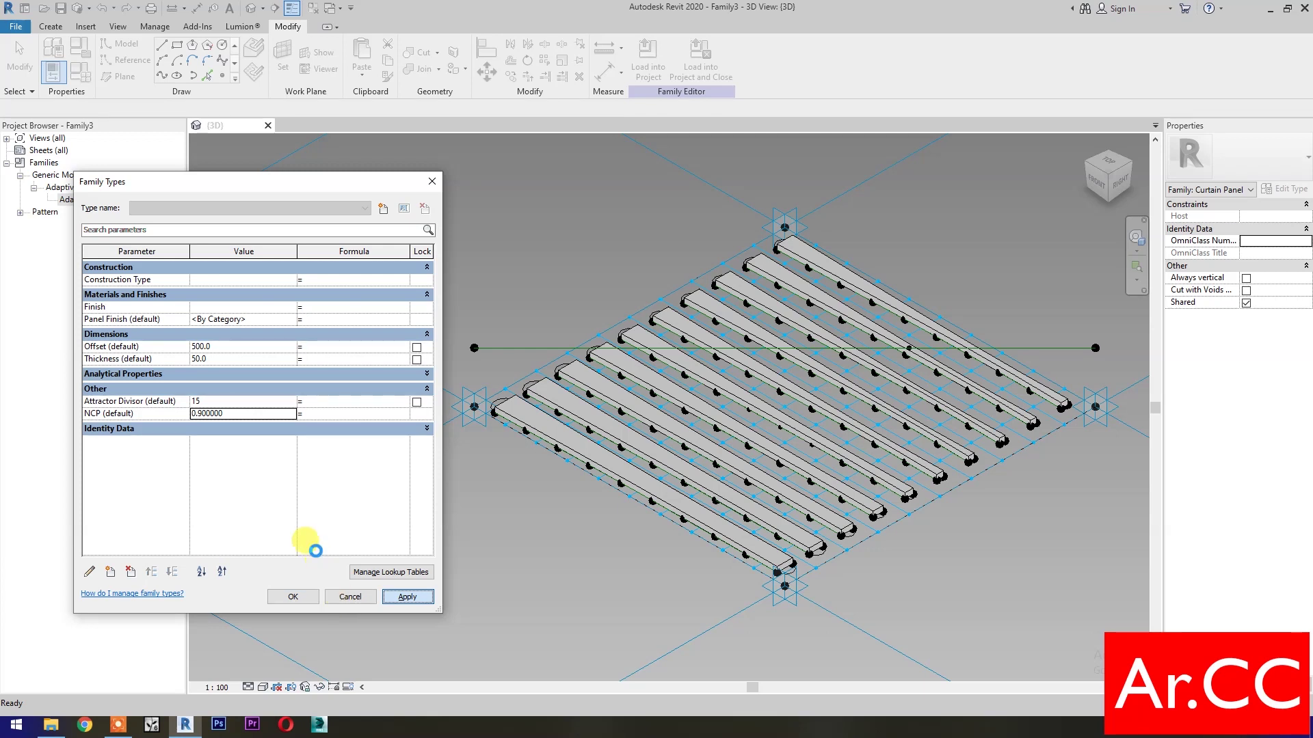
left_click(280, 598)
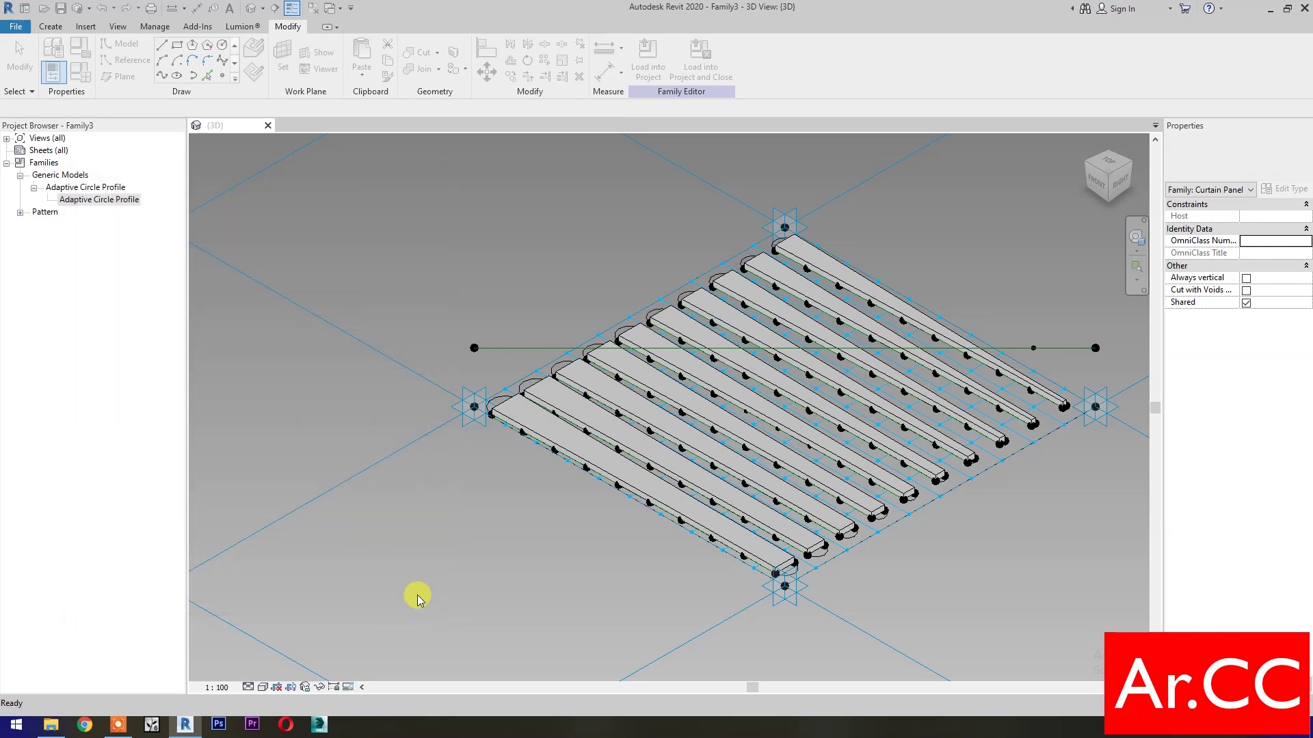
- Select the divided surface beneath the bars and turn off Nodes in its surface representation
middle_click_drag(625, 540, 504, 551)
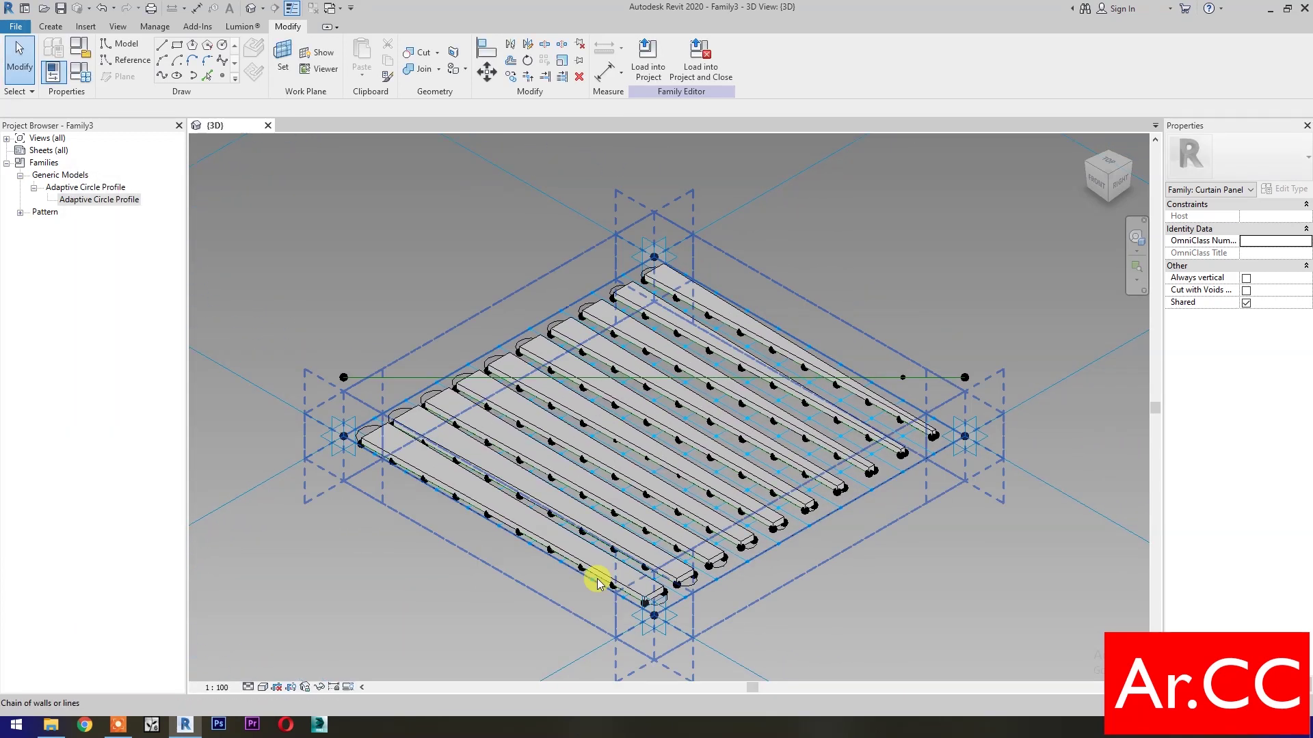
key("Tab")
key("Tab")
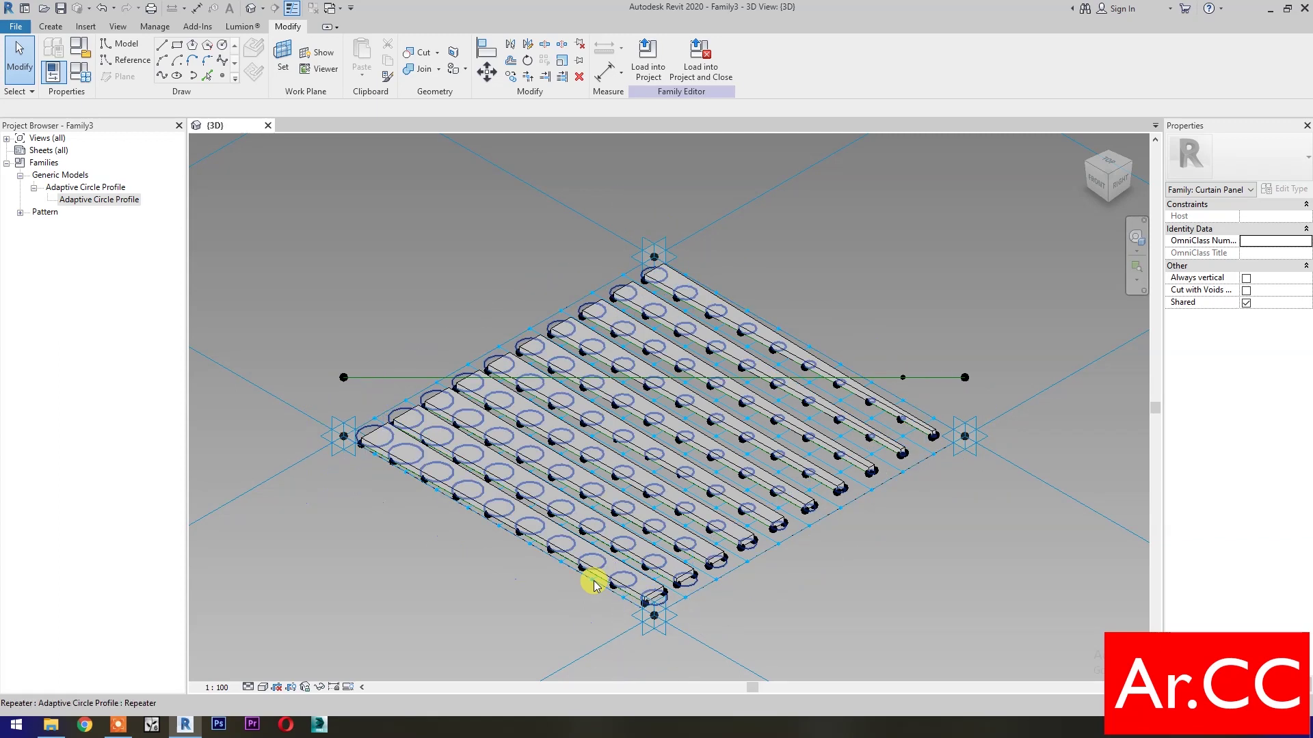
key("Tab")
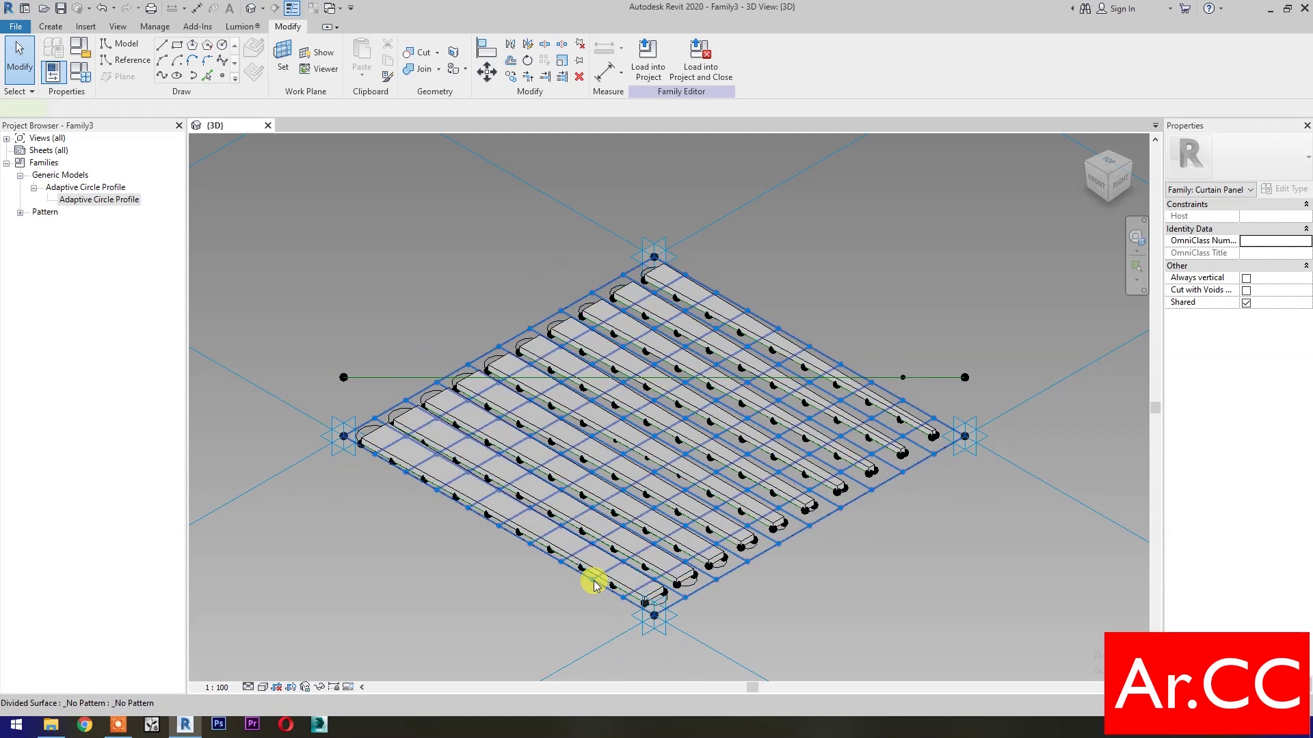
left_click(594, 585)
left_click(841, 91)
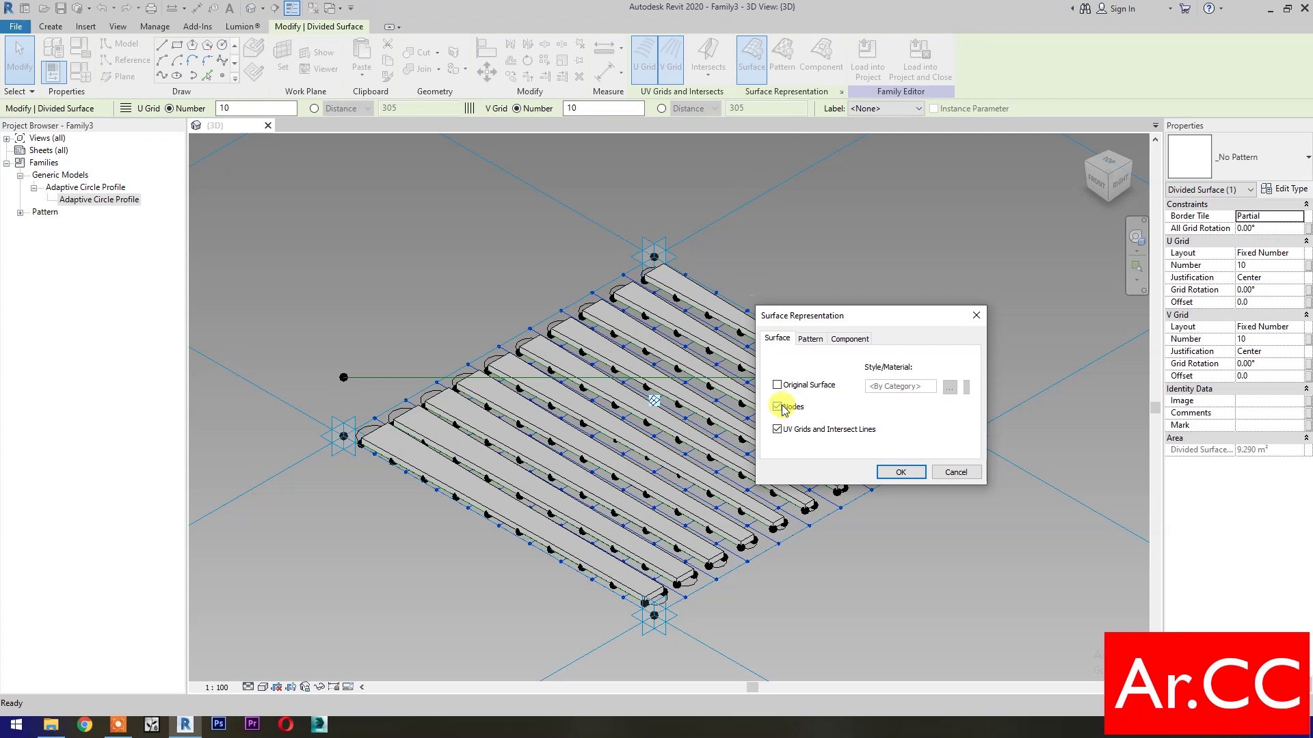
left_click(900, 471)
left_click(1049, 345)
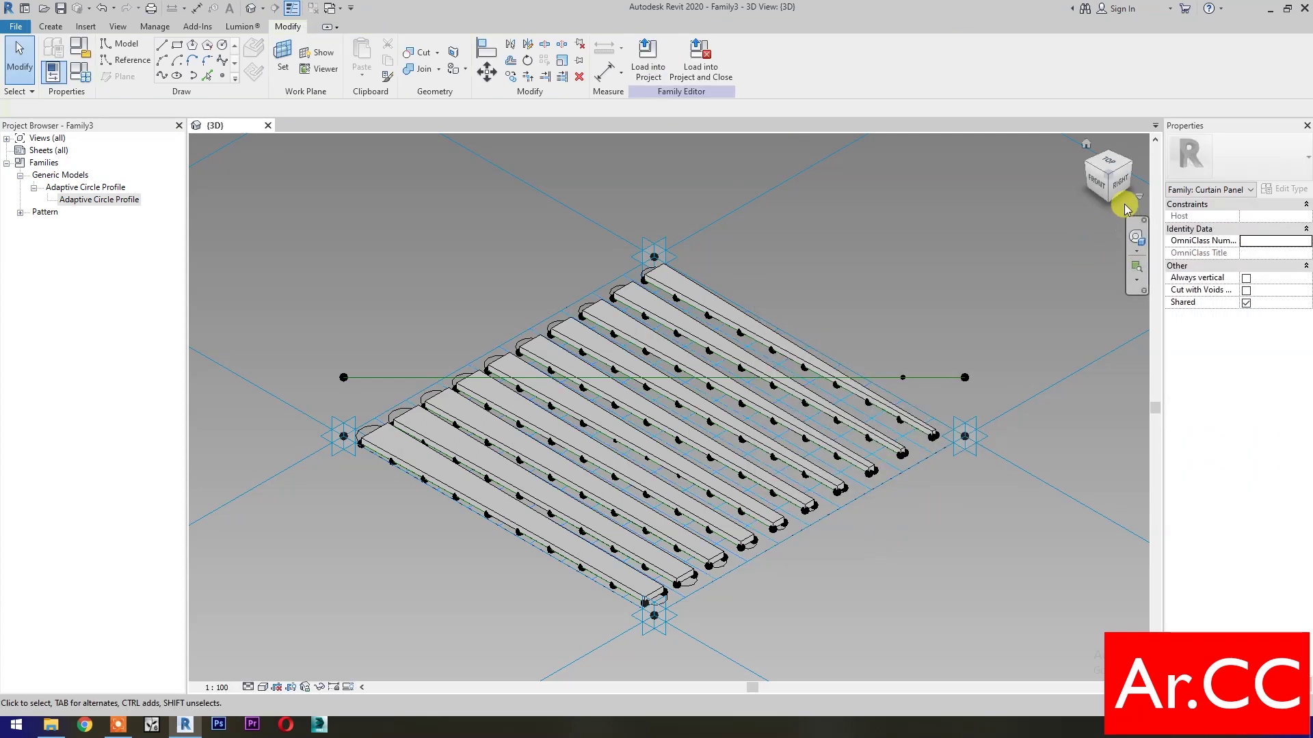
left_click(1135, 237)
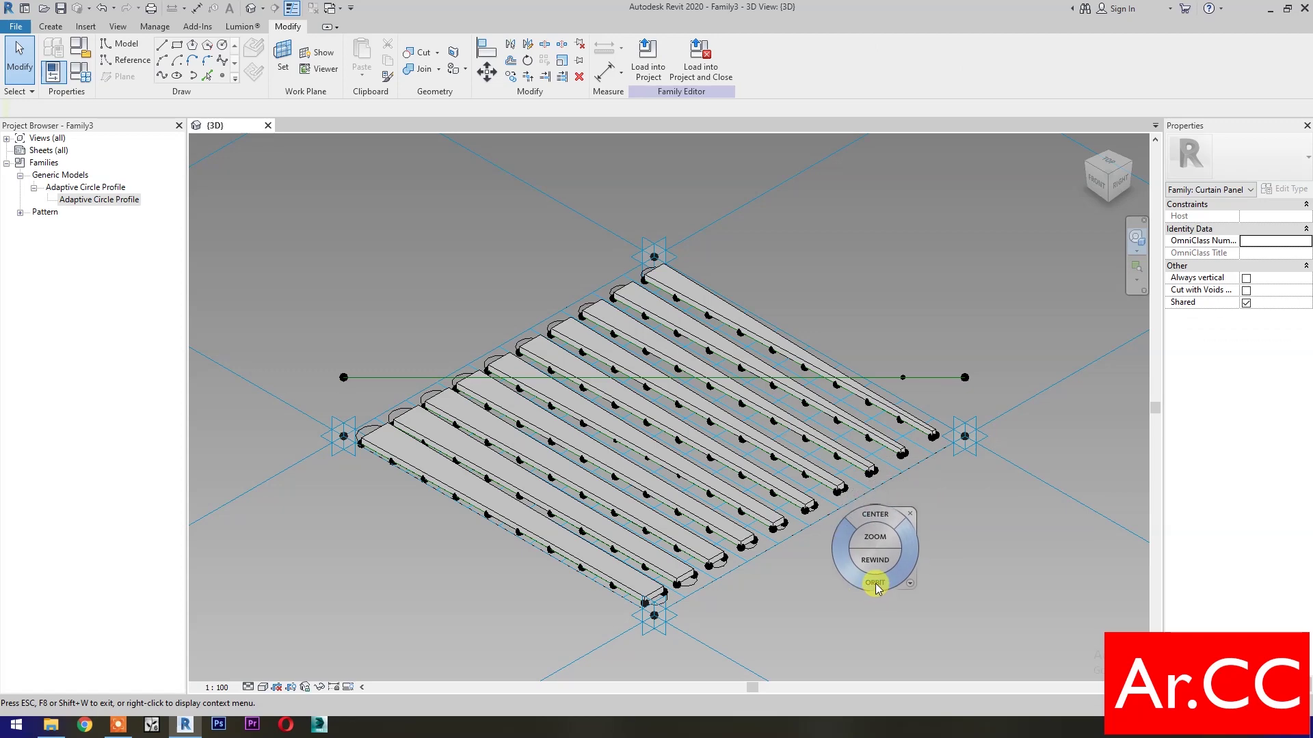
mouse_move(874, 592)
left_mouse_down()
mouse_move(872, 577)
mouse_move(831, 571)
mouse_move(720, 586)
mouse_move(785, 583)
mouse_move(847, 545)
mouse_move(868, 583)
mouse_move(943, 566)
mouse_move(894, 583)
left_mouse_up()
left_click(929, 527)
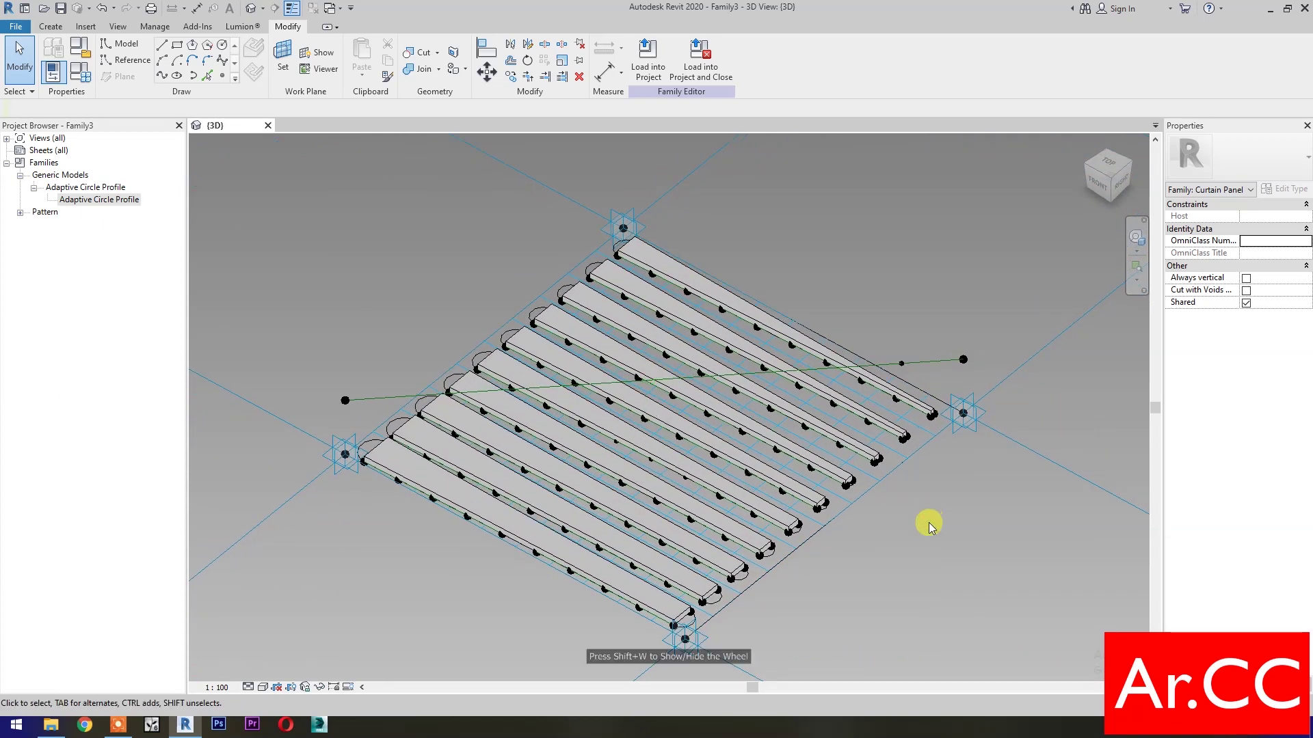